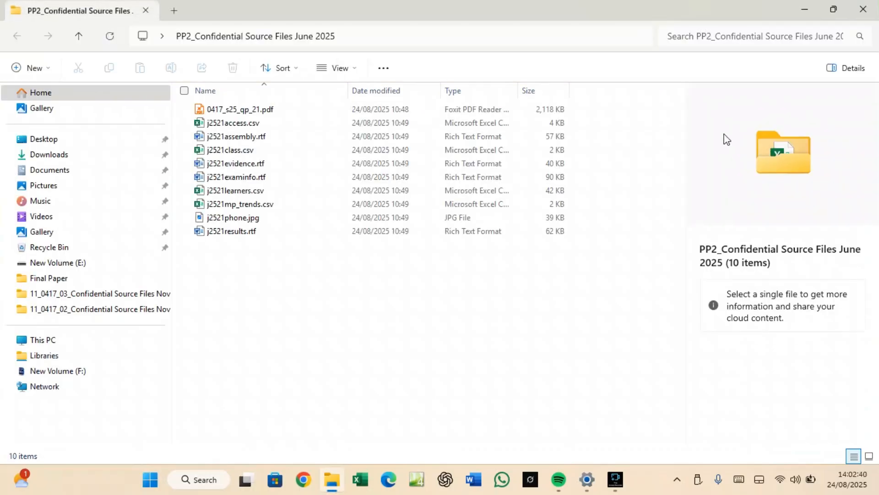
# Open the question paper 0417_s25_qp_21.pdf in Foxit PDF Reader.
pyautogui.click(250, 110)
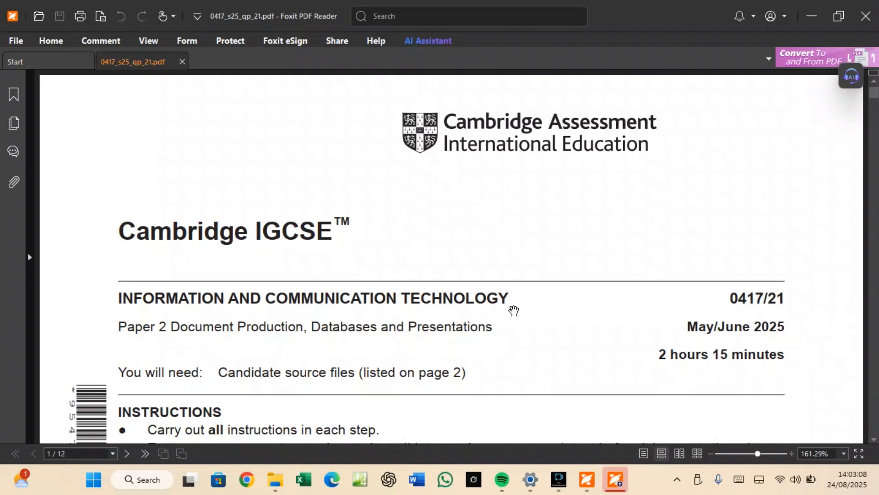
# Highlight 'Databases' in the subtitle, then read down to page 2's source file list and Task 1.
pyautogui.scroll(-5, 514, 310)
pyautogui.scroll(5, 514, 310)
pyautogui.moveTo(316, 323); pyautogui.dragTo(375, 333)
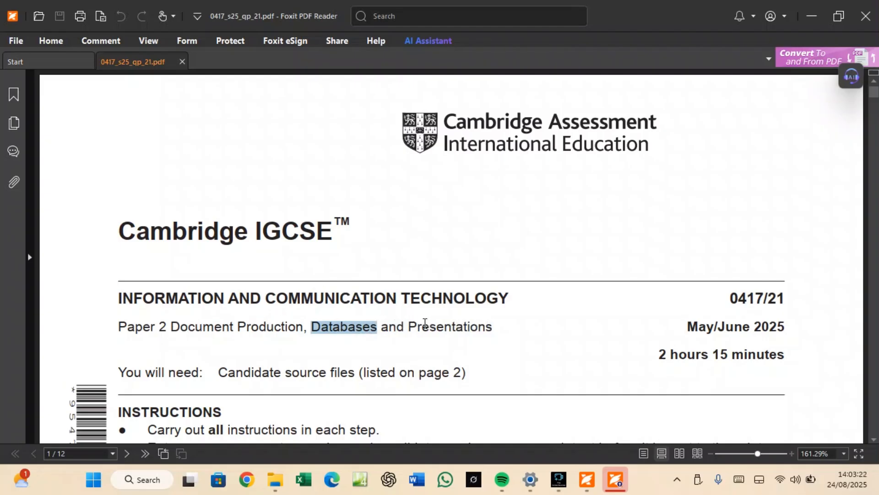
pyautogui.scroll(-5, 424, 322)
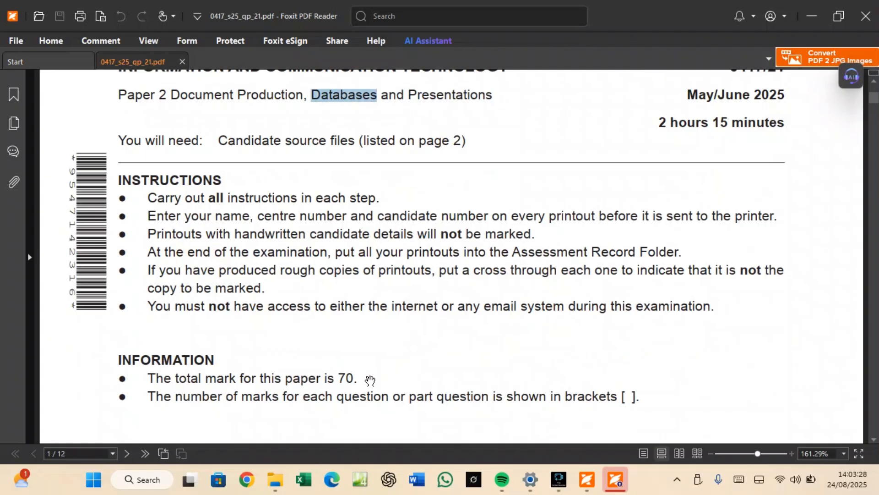
pyautogui.scroll(-10, 370, 380)
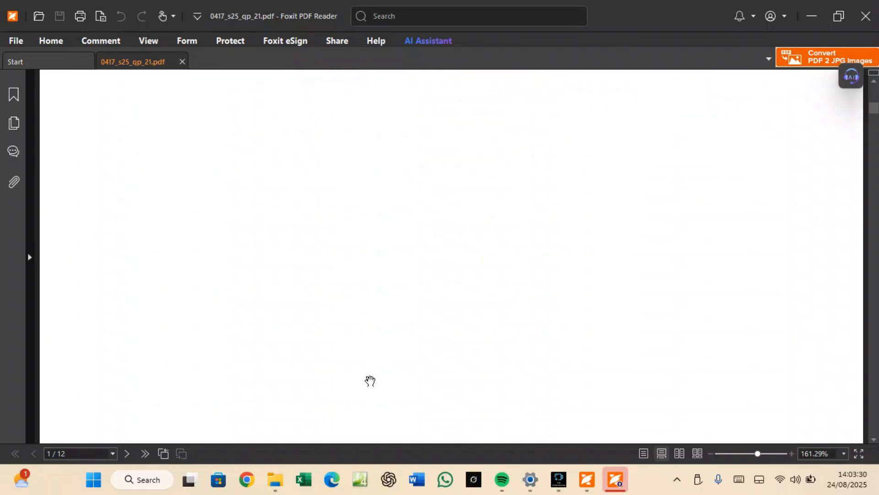
pyautogui.scroll(-10, 370, 380)
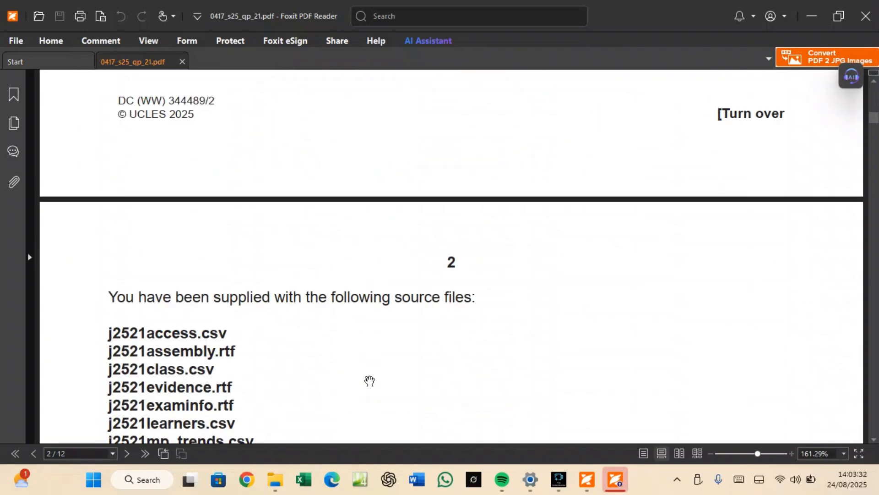
pyautogui.scroll(-2, 239, 344)
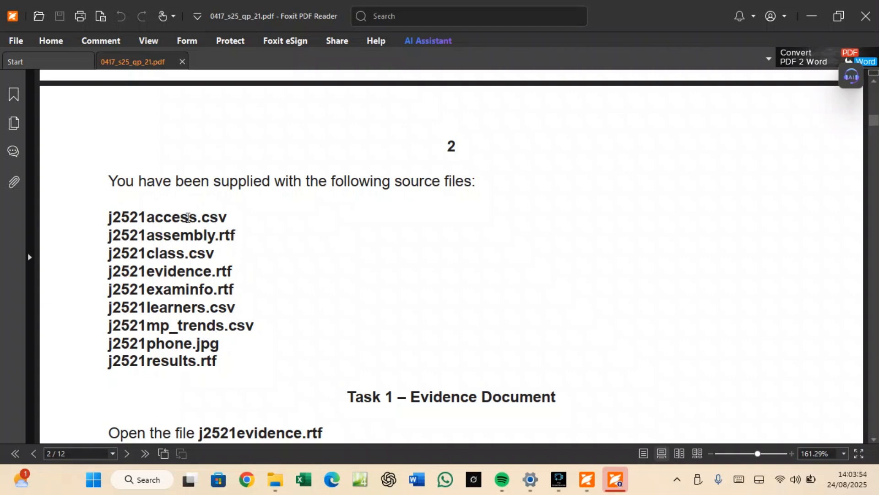
pyautogui.scroll(-3, 187, 225)
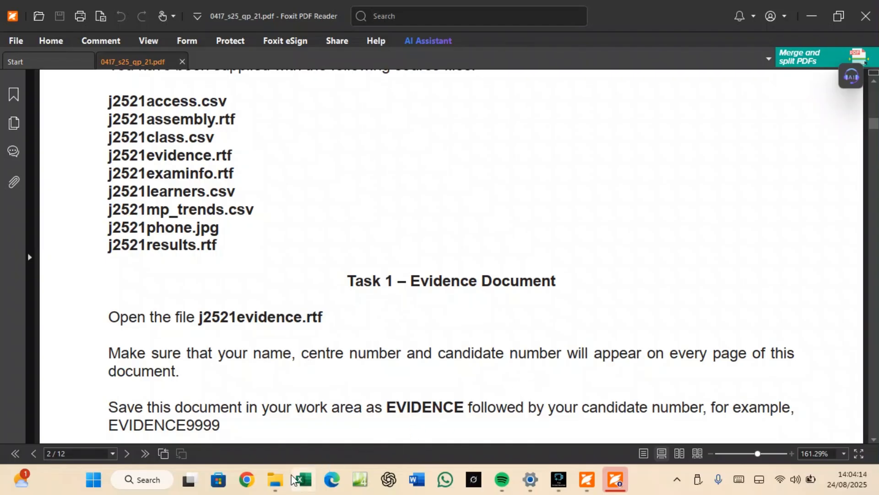
# Open j2521evidence.rtf from the source files folder in Word.
pyautogui.click(275, 479)
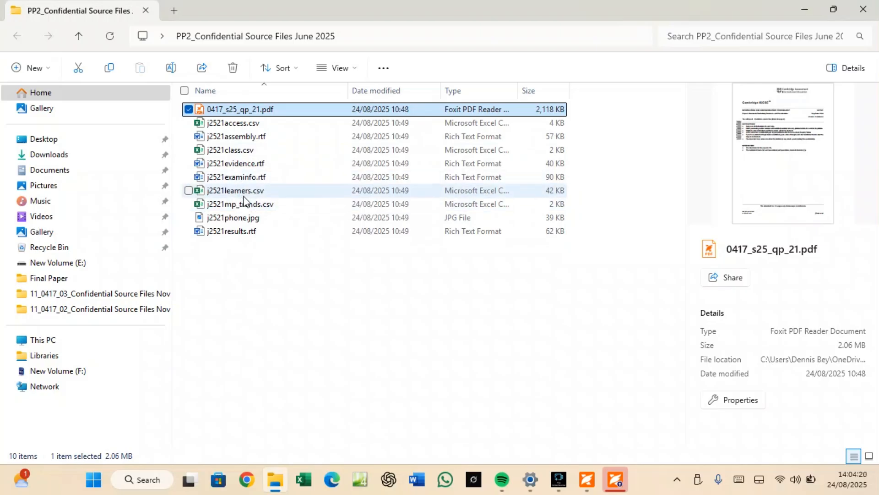
pyautogui.doubleClick(246, 167)
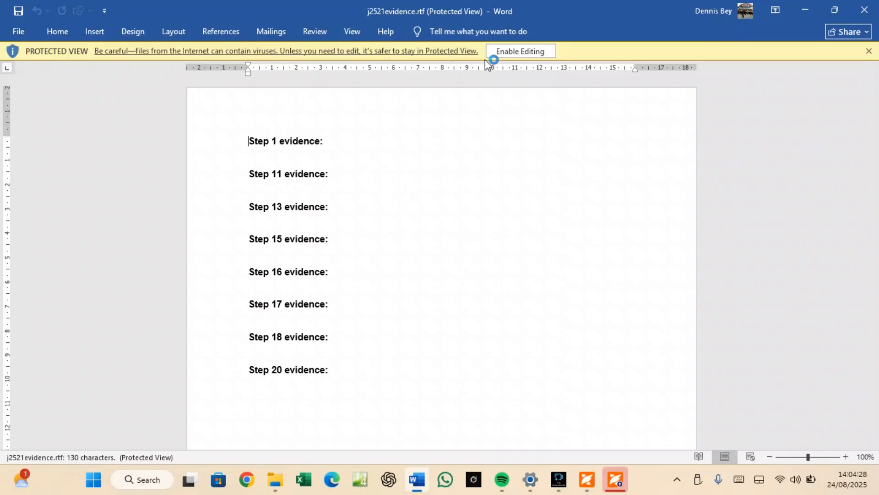
# Enable editing and add a Blank (Three Columns) header with the candidate's name, centre and candidate numbers.
pyautogui.click(506, 53)
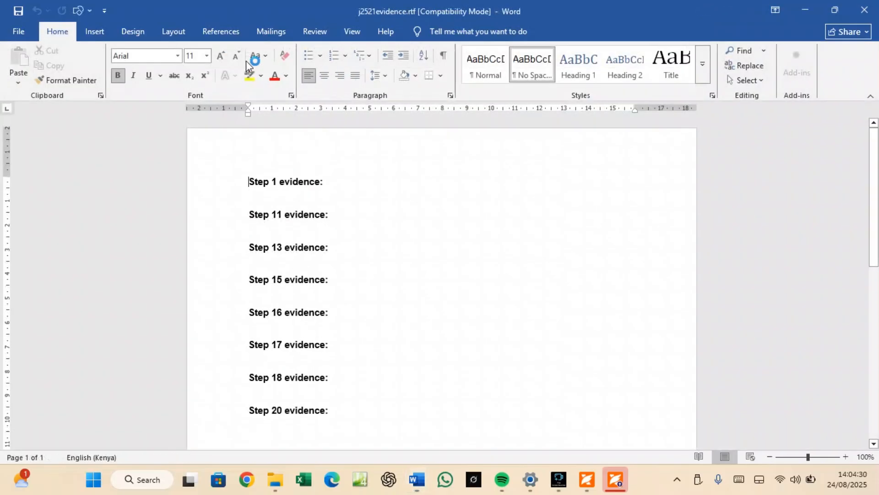
pyautogui.click(95, 32)
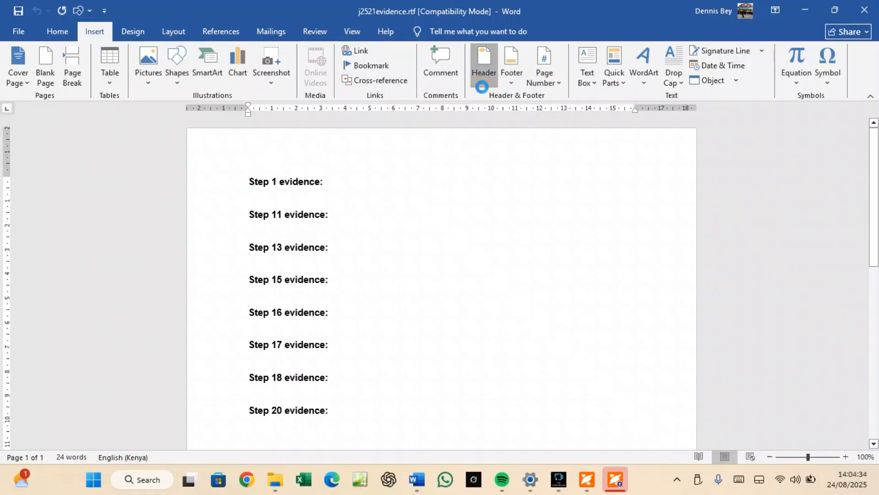
pyautogui.click(523, 201)
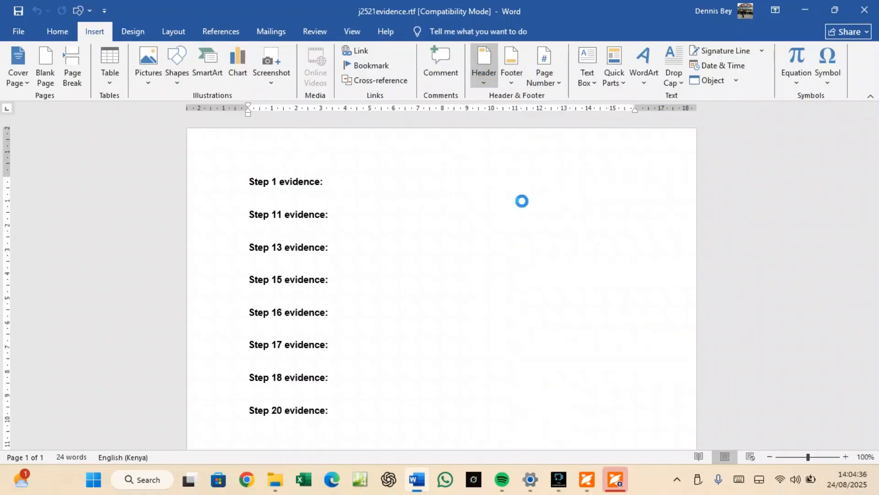
pyautogui.click(292, 165)
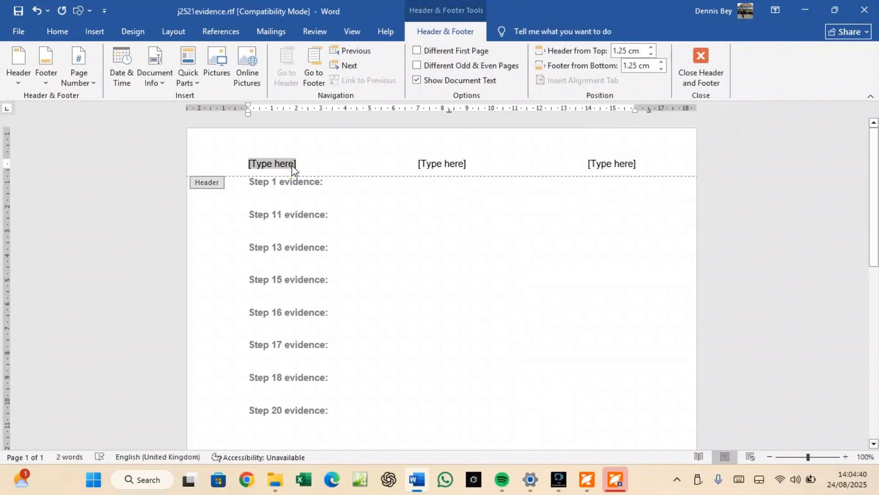
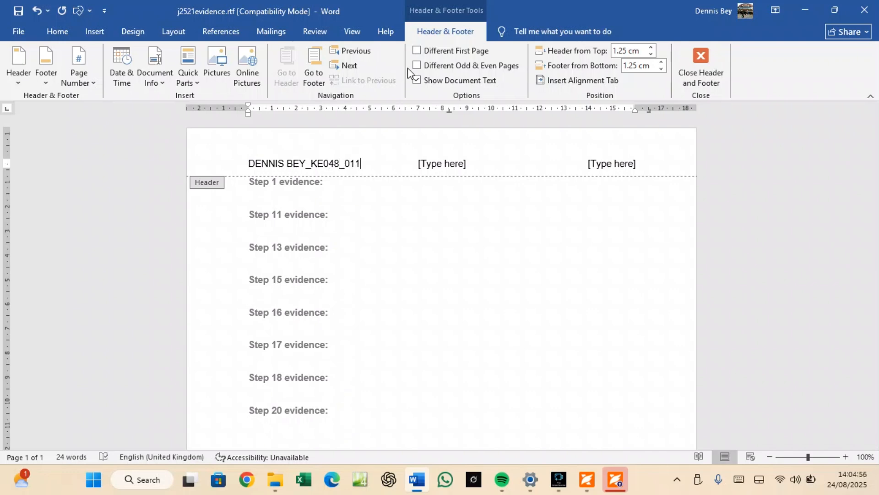
# Delete the middle and right header placeholders and close the header.
pyautogui.click(443, 168)
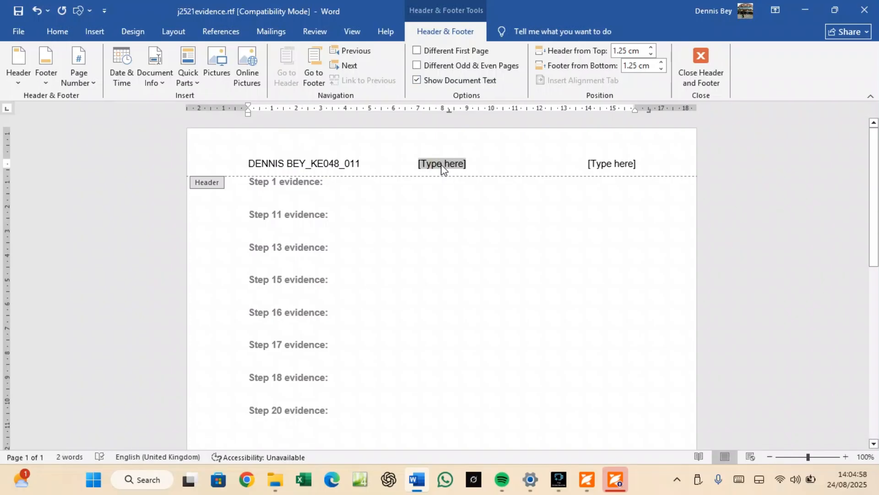
pyautogui.press('Delete')
pyautogui.click(601, 165)
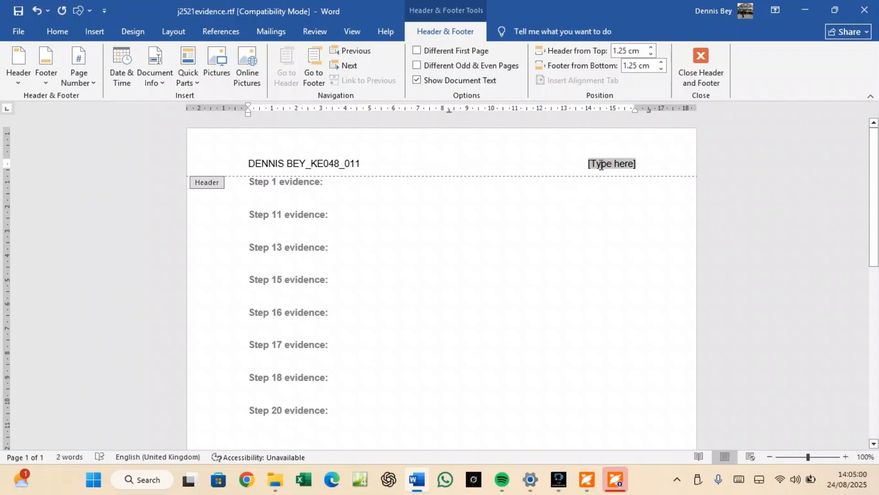
pyautogui.press('Delete')
pyautogui.click(701, 68)
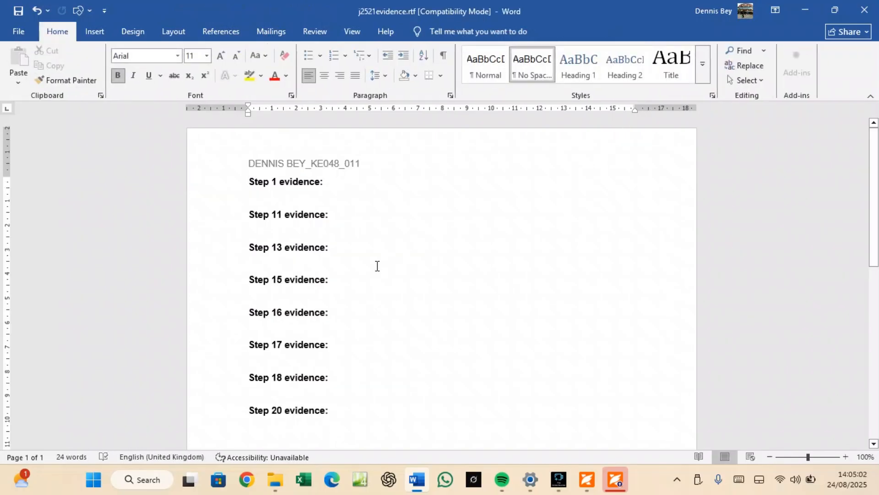
# Copy the word EVIDENCE from Task 1 in the question paper, returning to Word.
pyautogui.click(587, 481)
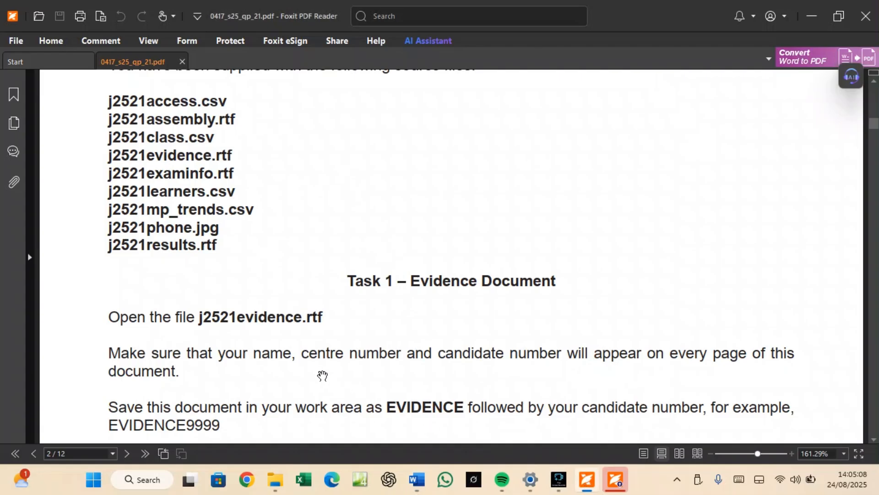
pyautogui.scroll(-3, 321, 373)
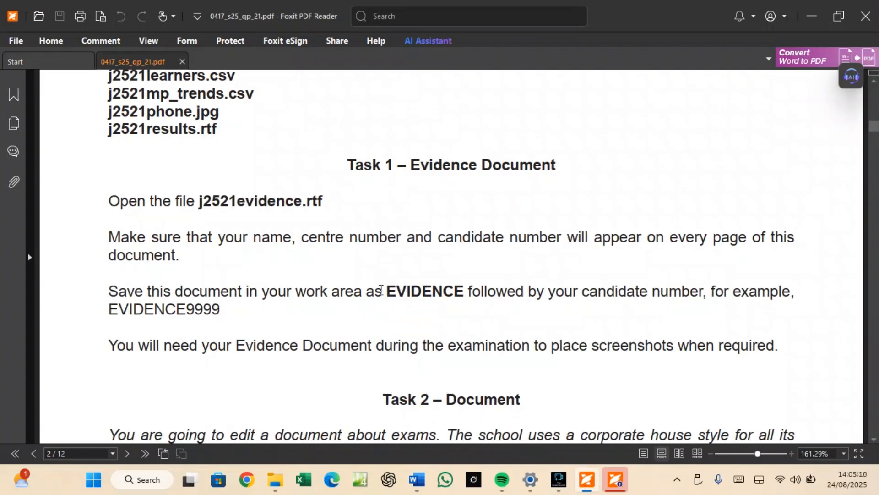
pyautogui.moveTo(386, 291); pyautogui.dragTo(462, 296)
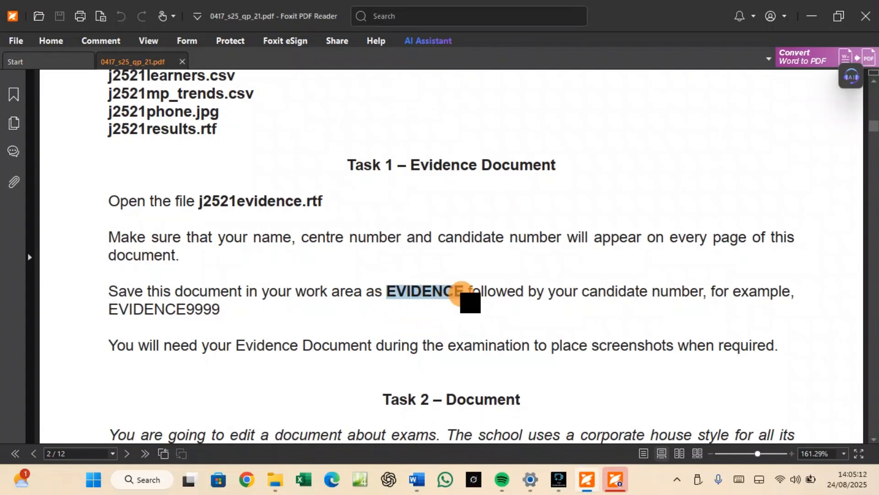
pyautogui.rightClick(447, 300)
pyautogui.click(467, 303)
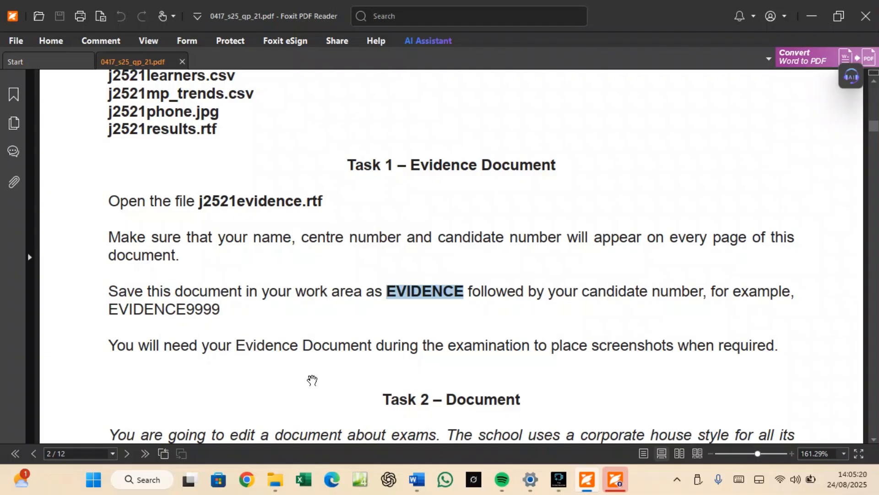
pyautogui.click(417, 487)
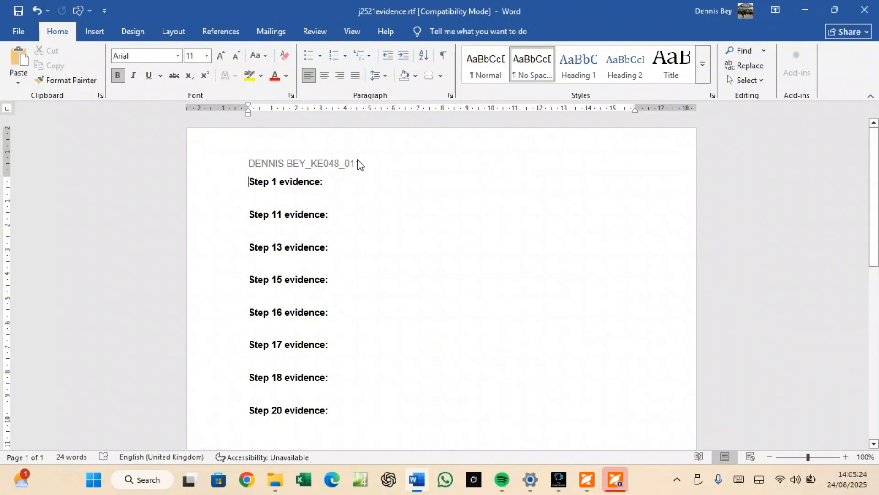
# Save the evidence document as EVIDENCE011.docx in the PP2_Confidential Source Files June 2025 folder.
pyautogui.click(7, 28)
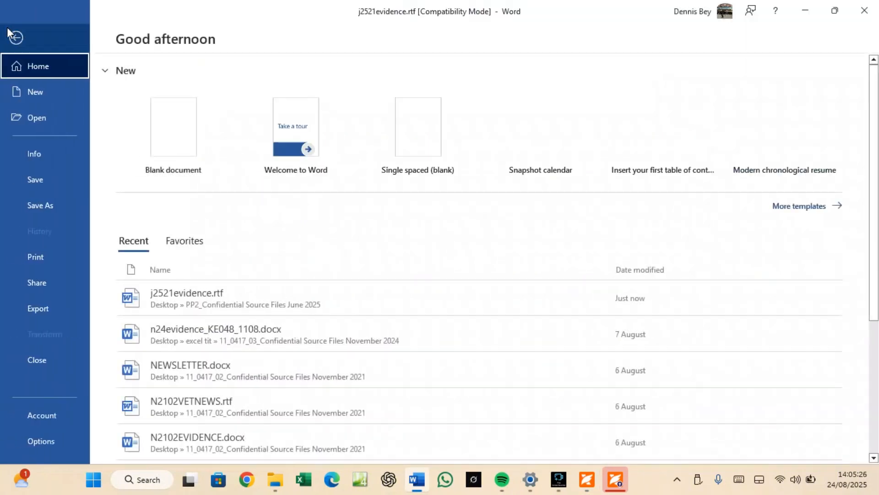
pyautogui.click(42, 206)
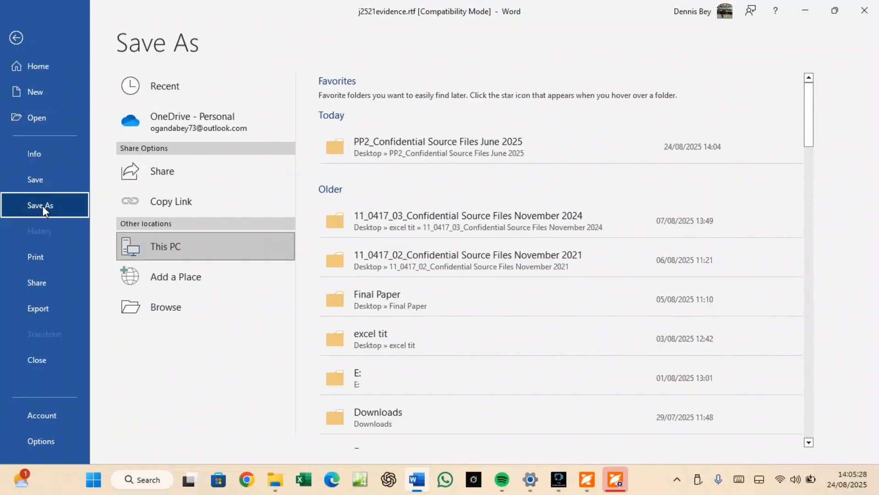
pyautogui.click(425, 144)
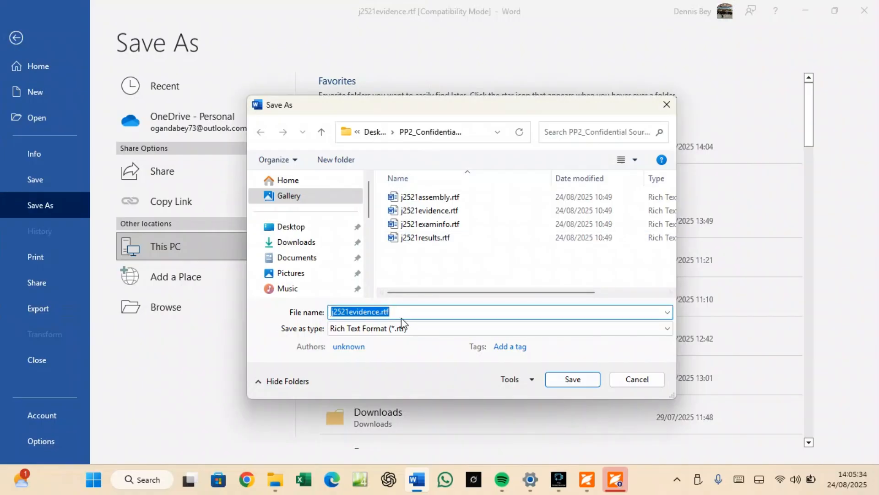
pyautogui.write('EVIDENCE')
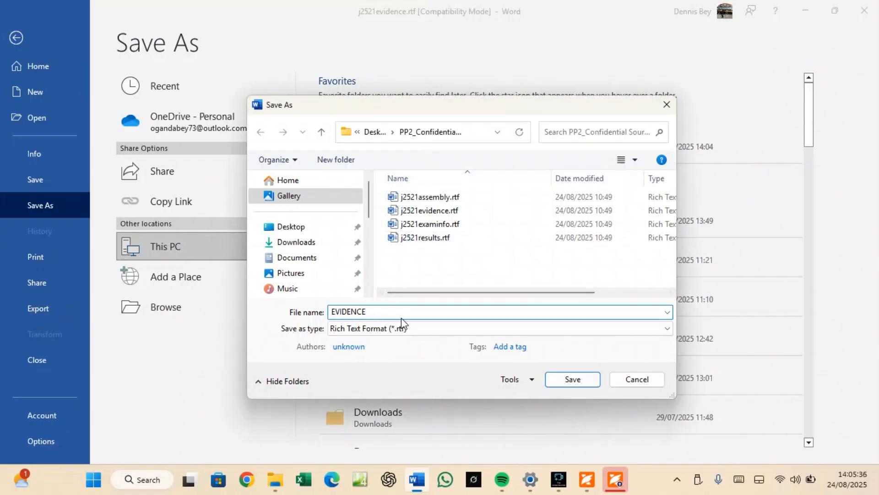
pyautogui.write('011')
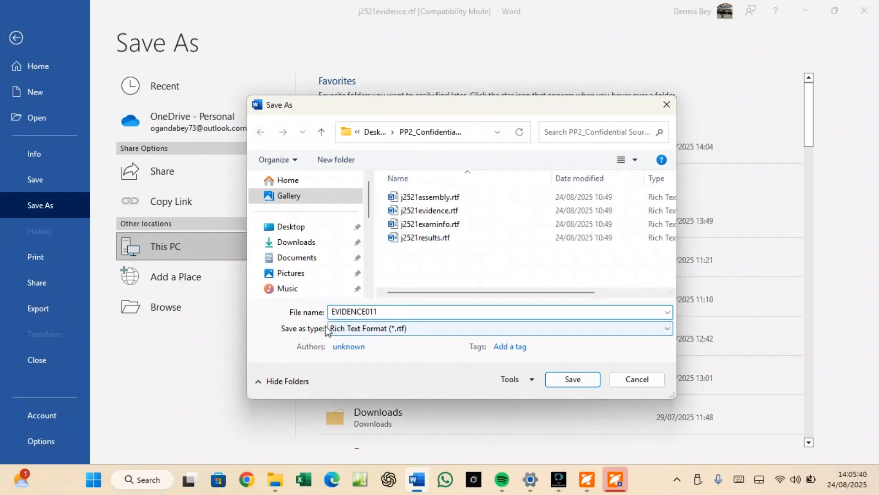
pyautogui.click(353, 336)
pyautogui.click(381, 161)
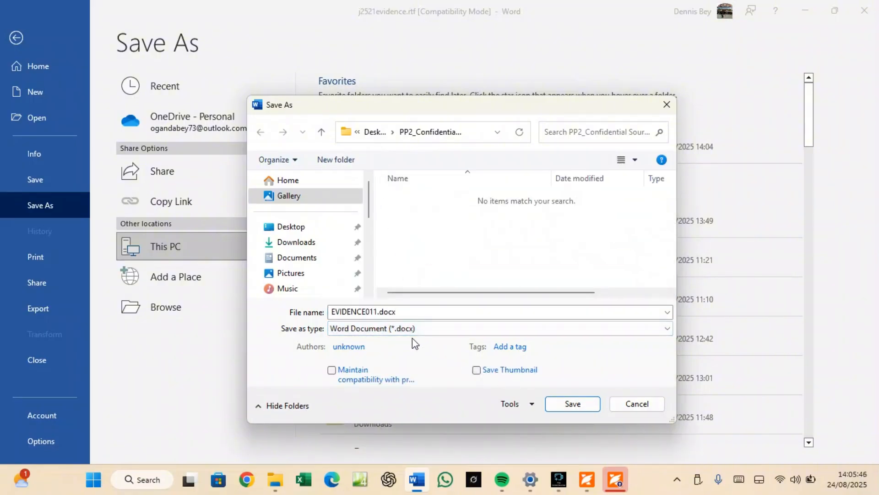
pyautogui.click(567, 406)
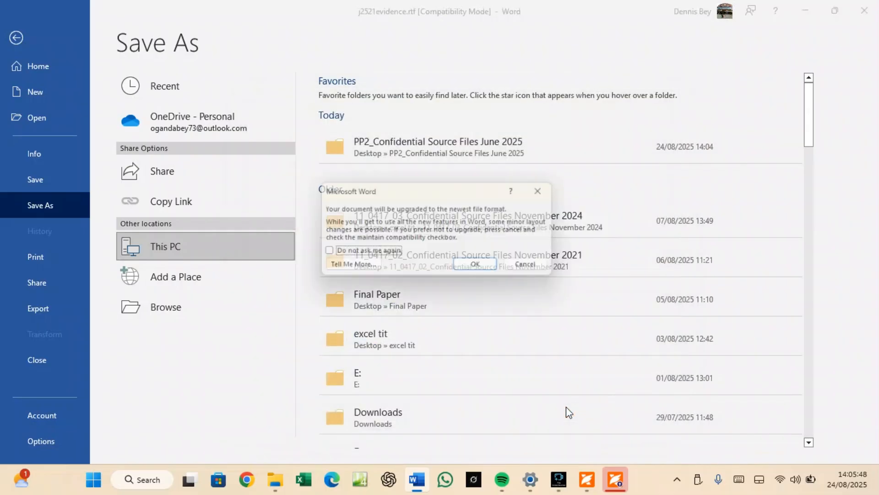
pyautogui.click(491, 270)
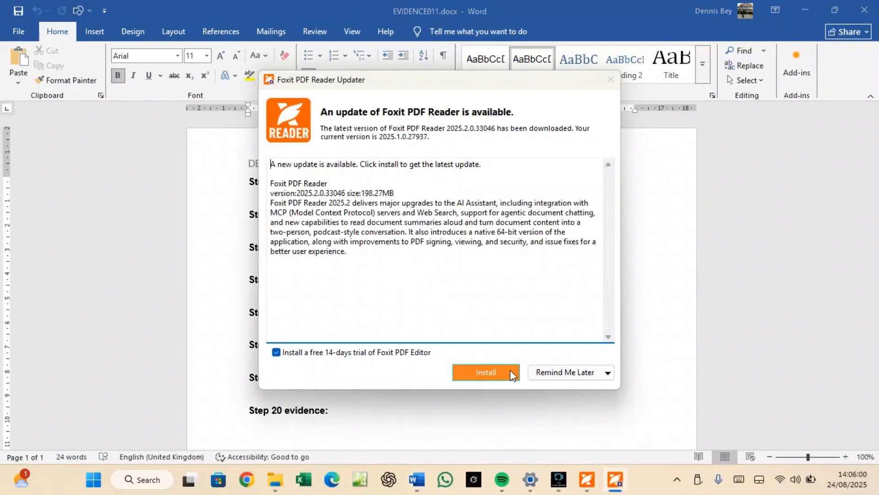
# Postpone the Foxit update reminder by one day.
pyautogui.click(548, 374)
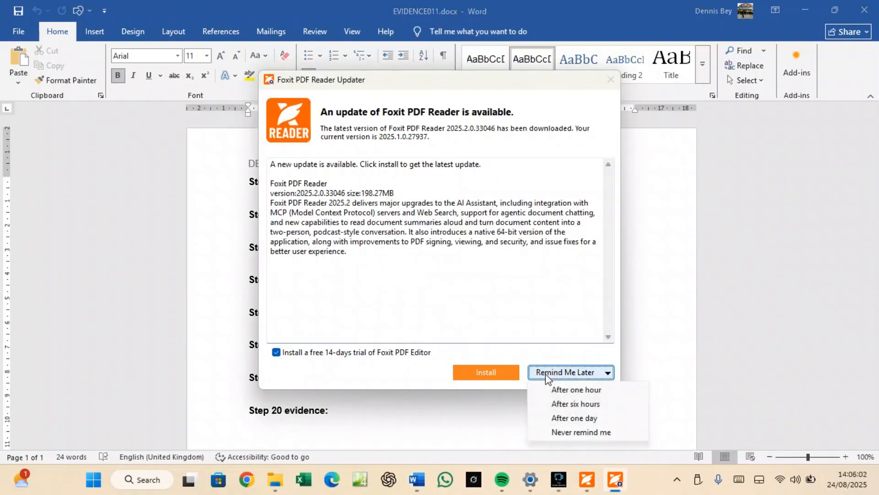
pyautogui.click(570, 434)
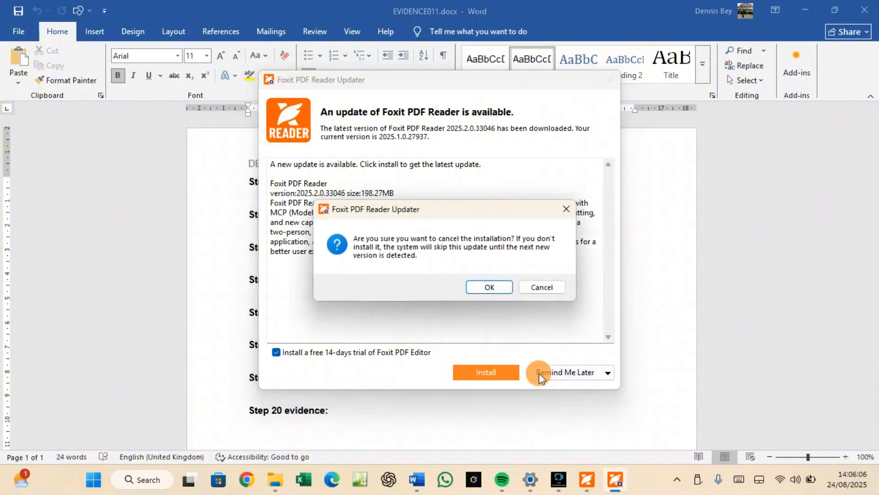
pyautogui.click(529, 291)
pyautogui.click(551, 371)
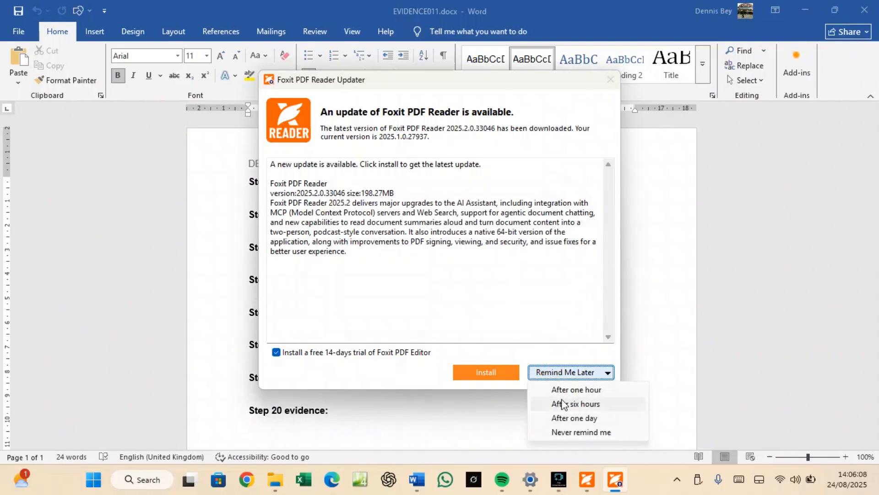
pyautogui.click(567, 418)
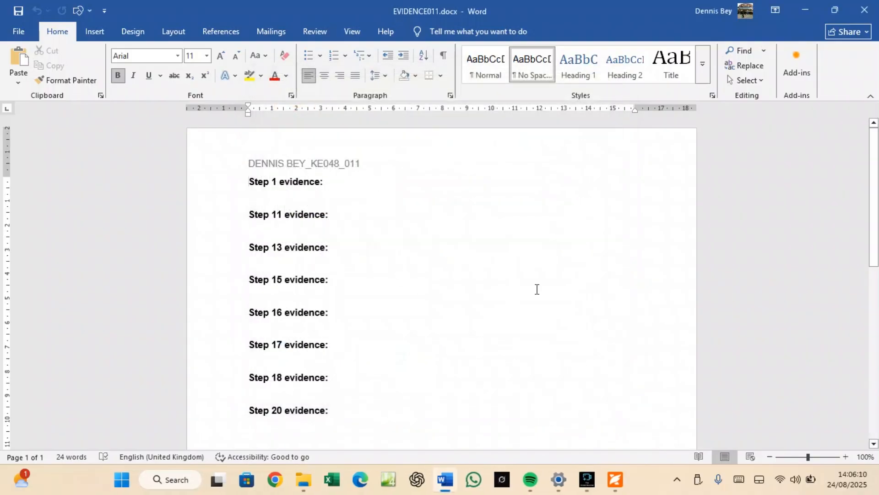
# Read down the question paper to page 6, Task 3 – Database, question 15's field table.
pyautogui.click(616, 479)
pyautogui.scroll(-4, 469, 327)
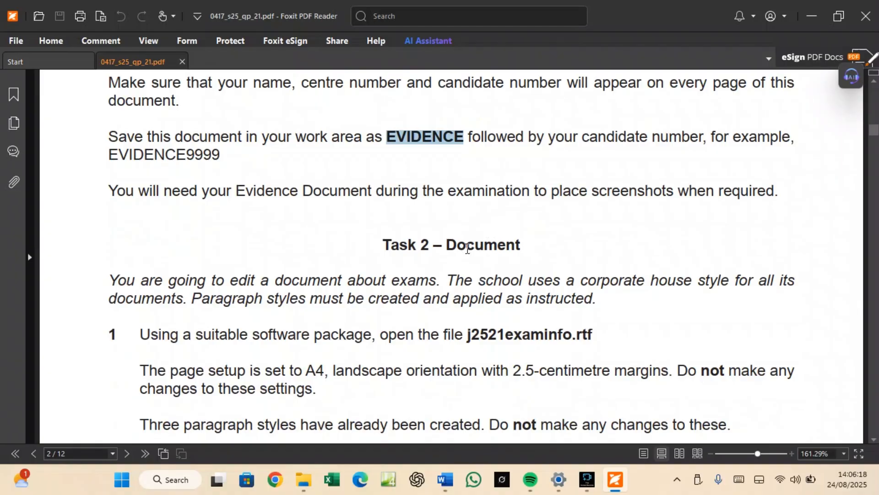
pyautogui.scroll(-20, 467, 248)
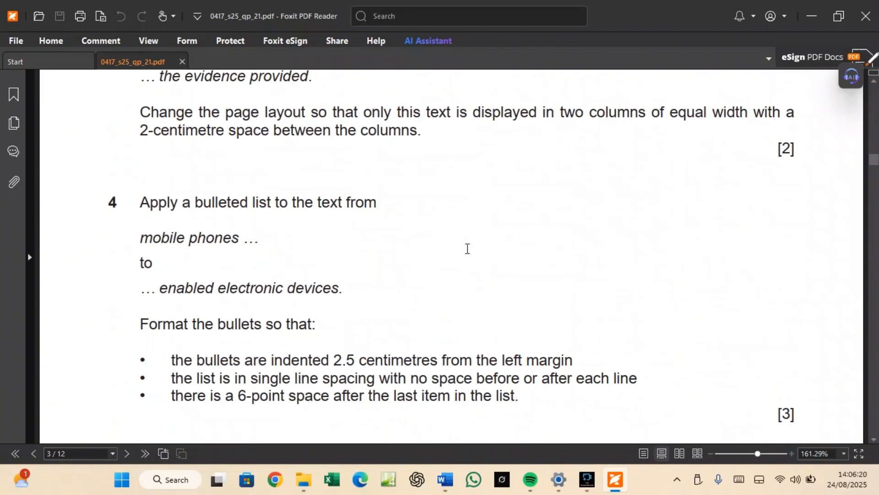
pyautogui.scroll(-20, 467, 248)
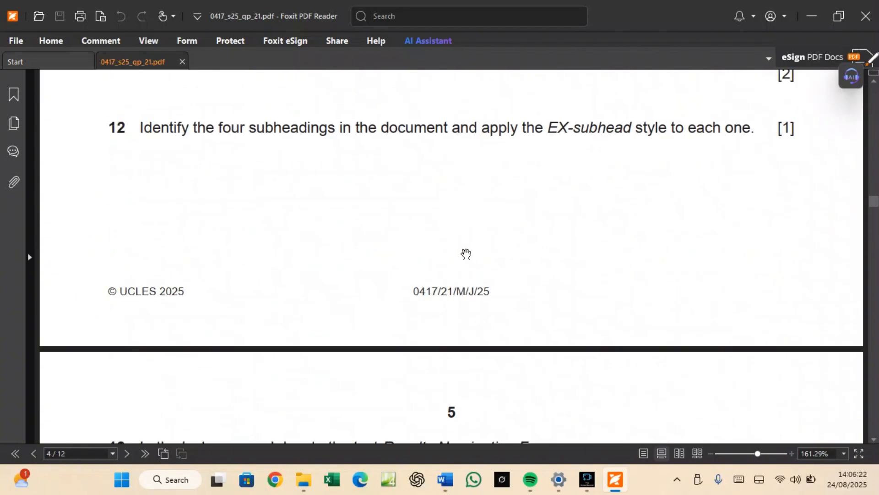
pyautogui.scroll(-20, 466, 253)
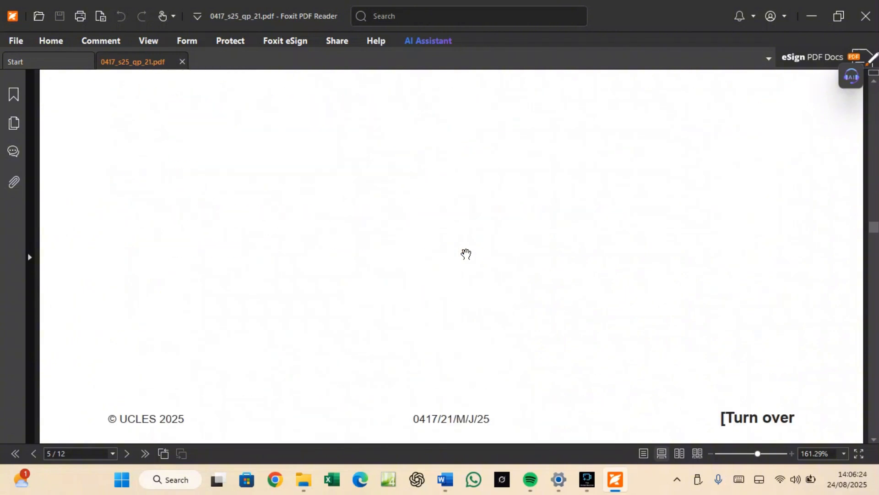
pyautogui.scroll(-2, 466, 253)
pyautogui.scroll(-1, 467, 254)
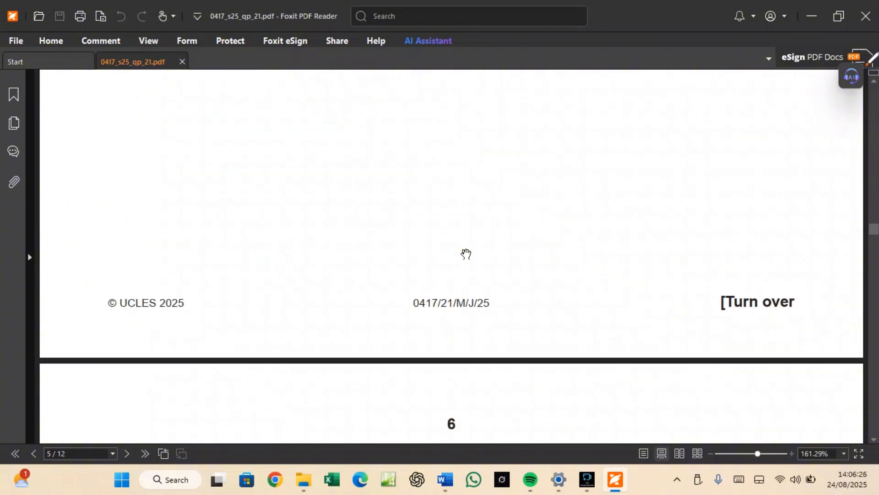
pyautogui.scroll(-6, 467, 253)
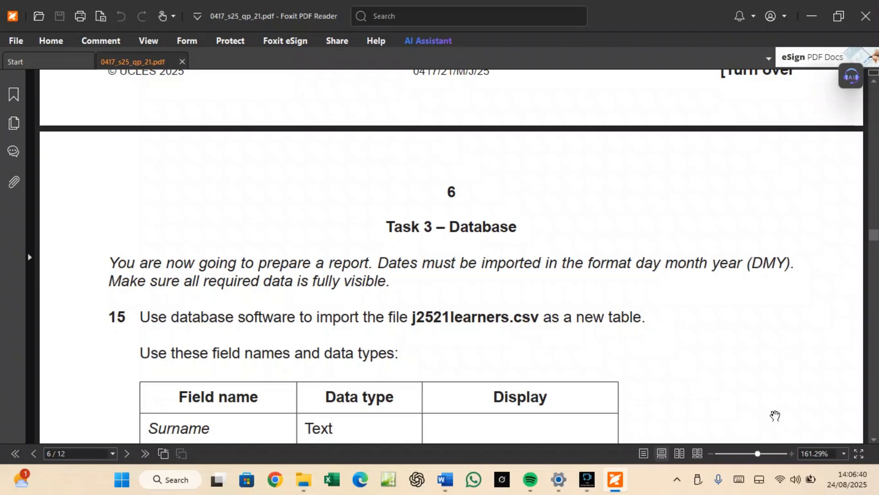
pyautogui.moveTo(834, 489)
pyautogui.scroll(-3, 355, 287)
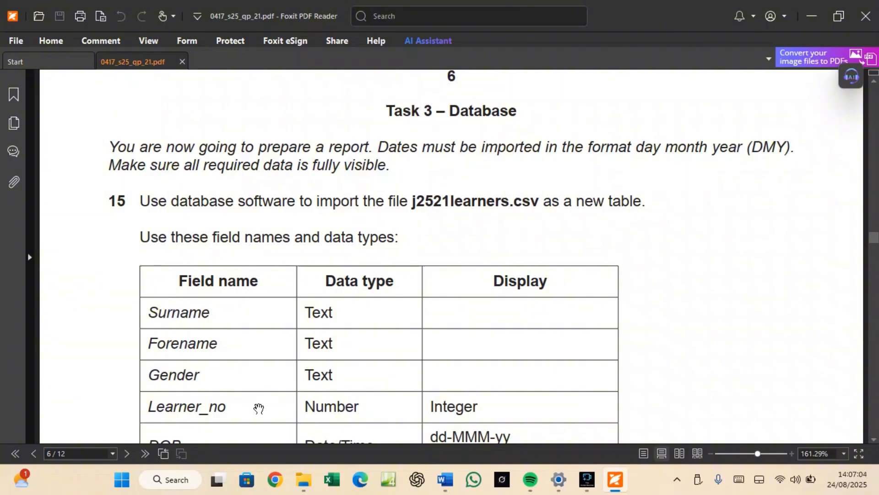
# Find Access through Windows Search and launch Microsoft Access.
pyautogui.click(183, 486)
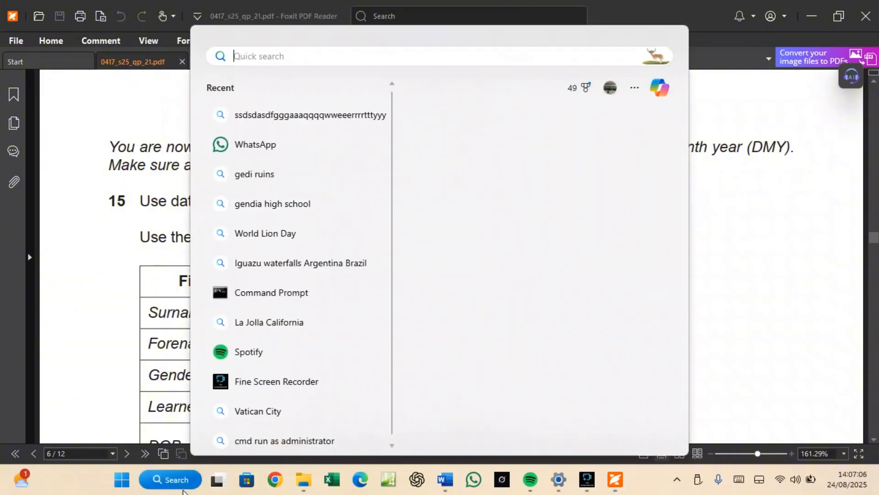
pyautogui.write('DA')
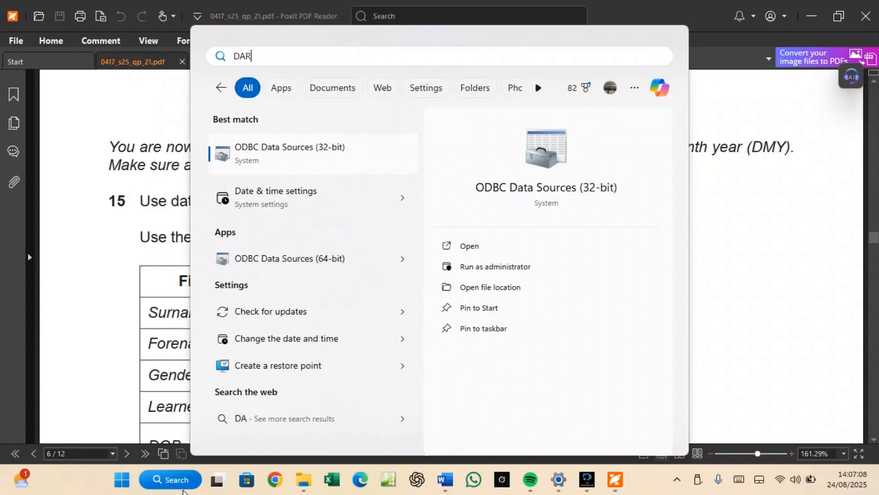
pyautogui.write('R')
pyautogui.press('BackSpace')
pyautogui.press('BackSpace')
pyautogui.press('BackSpace')
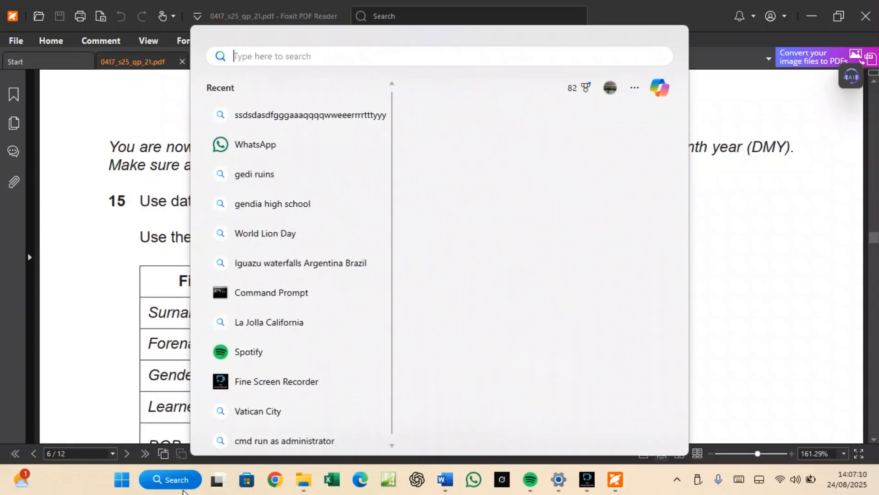
pyautogui.write('ACC')
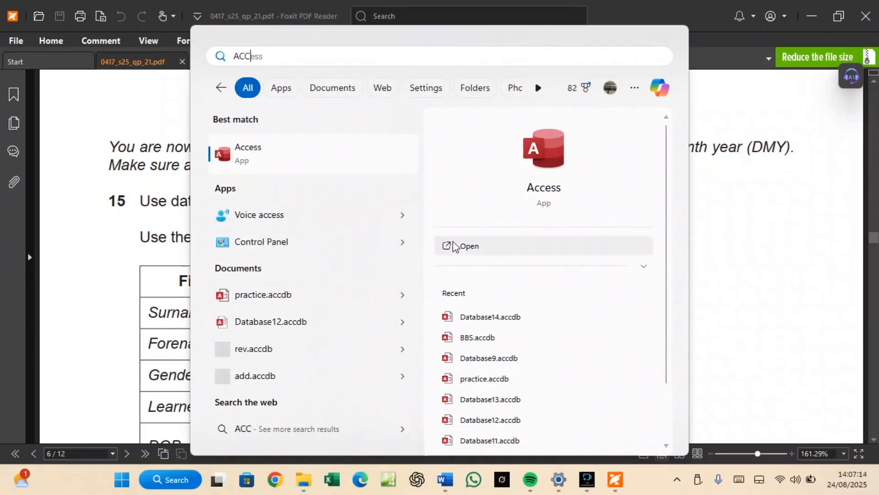
pyautogui.click(464, 249)
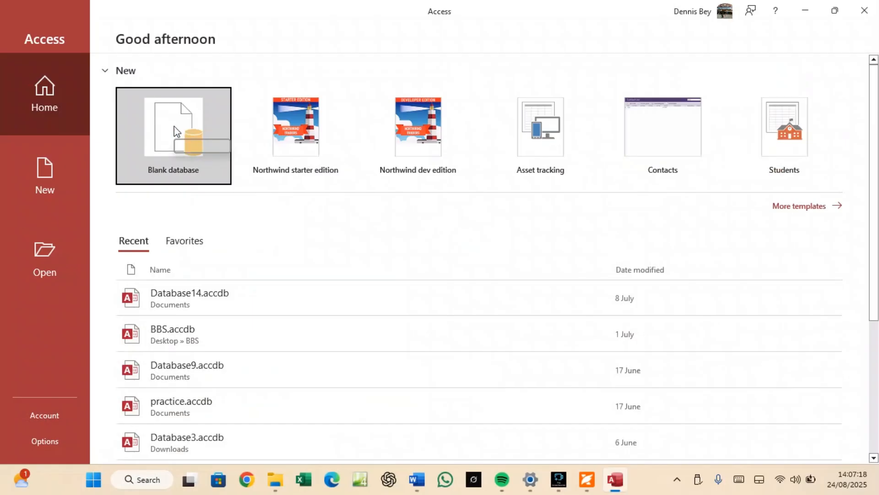
# Create blank database MAYJUNE.accdb in the Desktop's PP2_Confidential Source Files June 2025 folder.
pyautogui.click(177, 131)
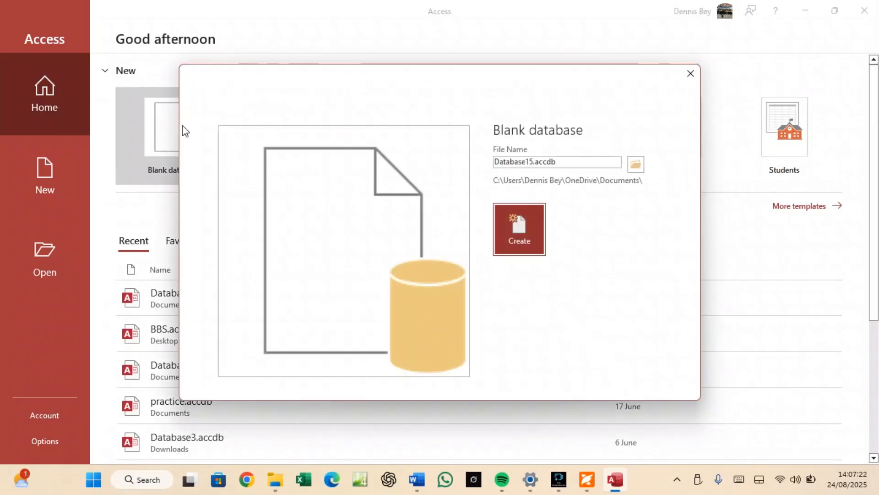
pyautogui.doubleClick(519, 160)
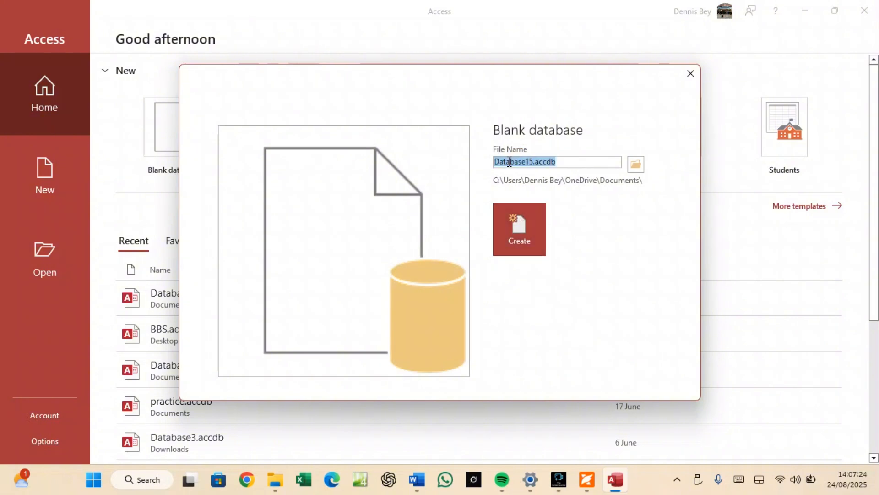
pyautogui.write('JUNE')
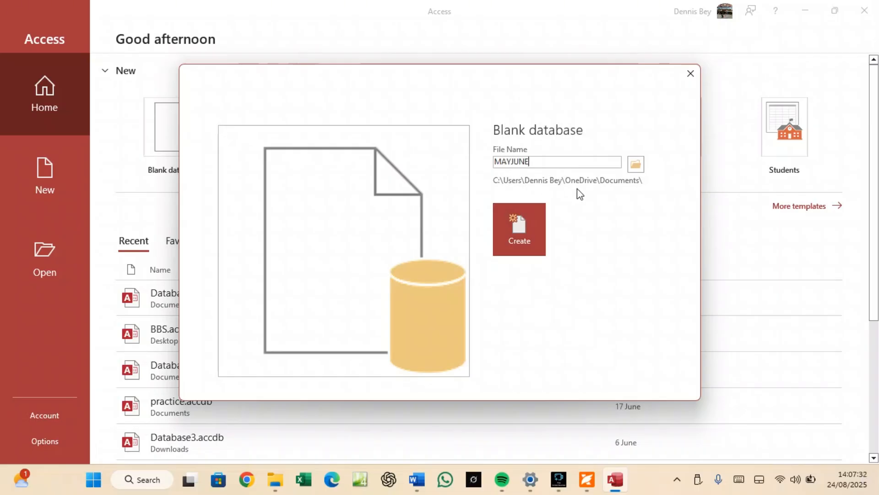
pyautogui.click(636, 165)
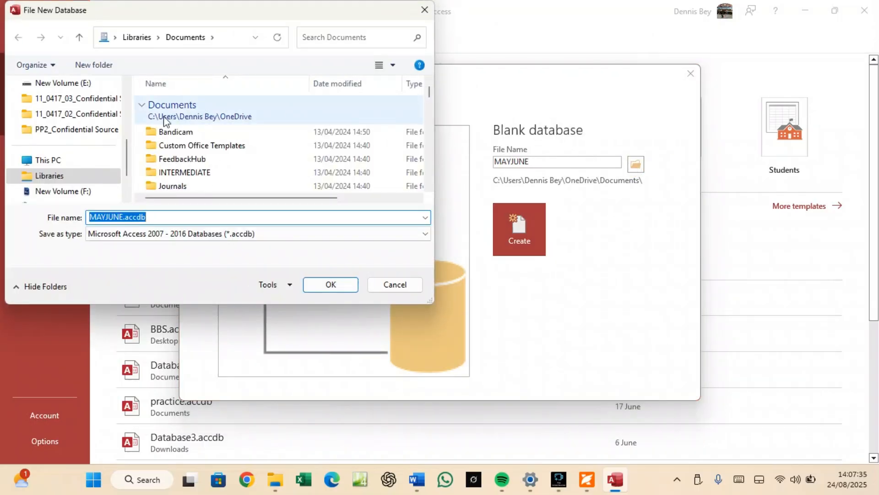
pyautogui.click(80, 164)
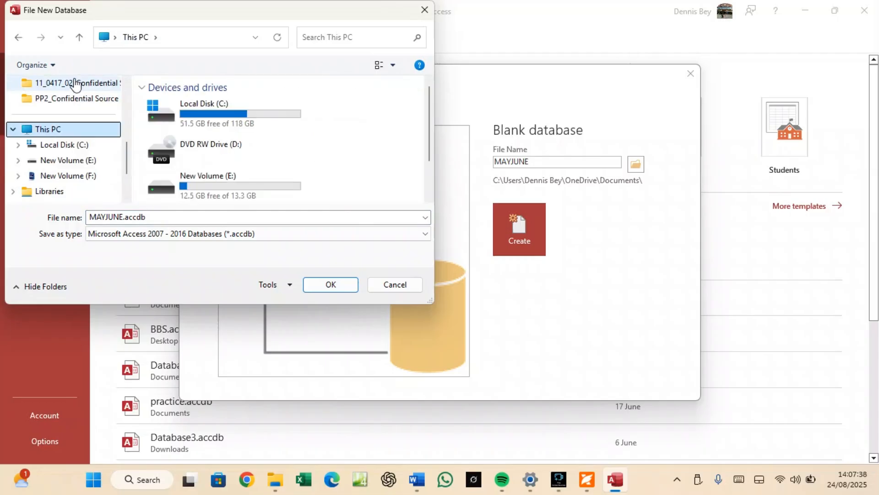
pyautogui.scroll(5, 73, 132)
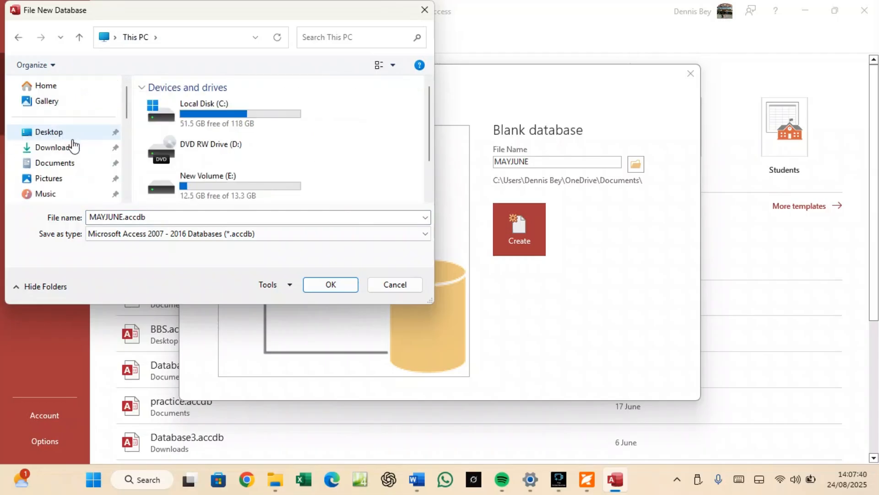
pyautogui.click(70, 133)
pyautogui.doubleClick(169, 101)
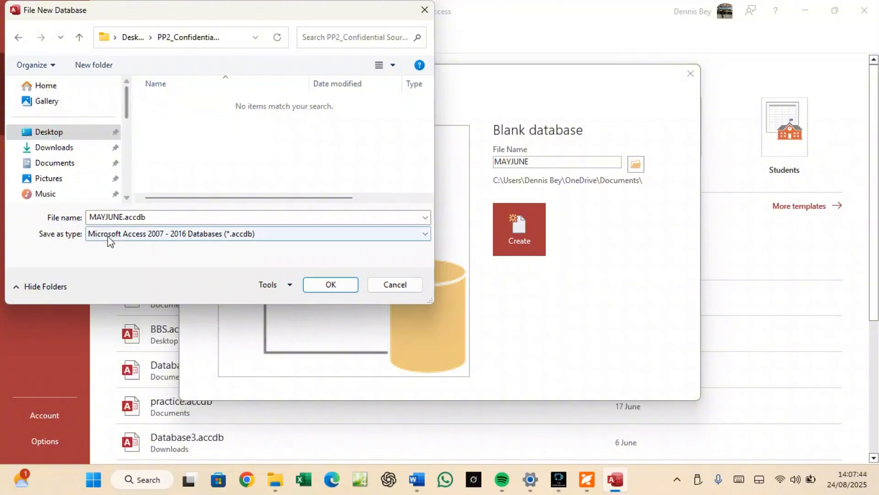
pyautogui.click(328, 286)
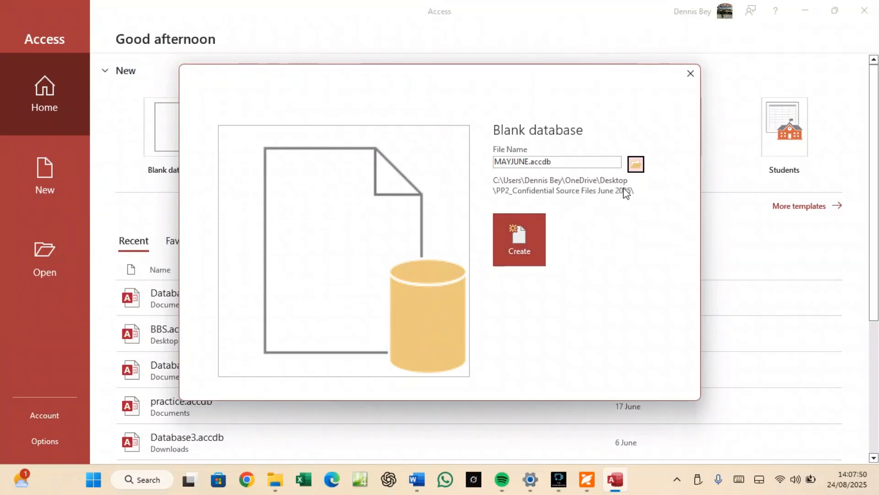
pyautogui.click(518, 243)
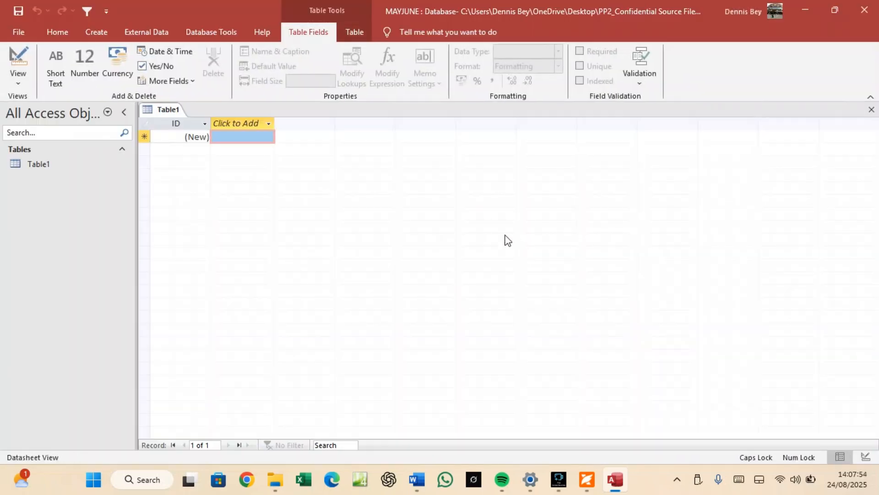
# Close the empty Table1 unsaved and bring up External Data's New Data Source > From File choices.
pyautogui.rightClick(164, 105)
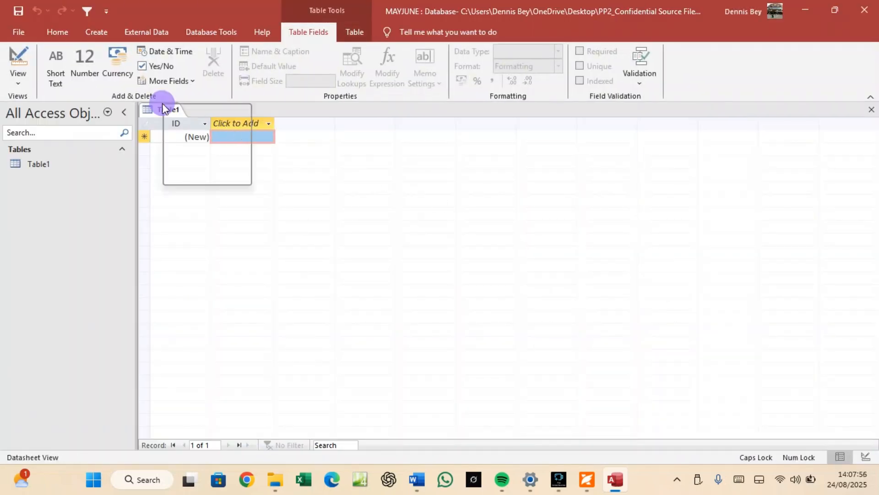
pyautogui.click(188, 129)
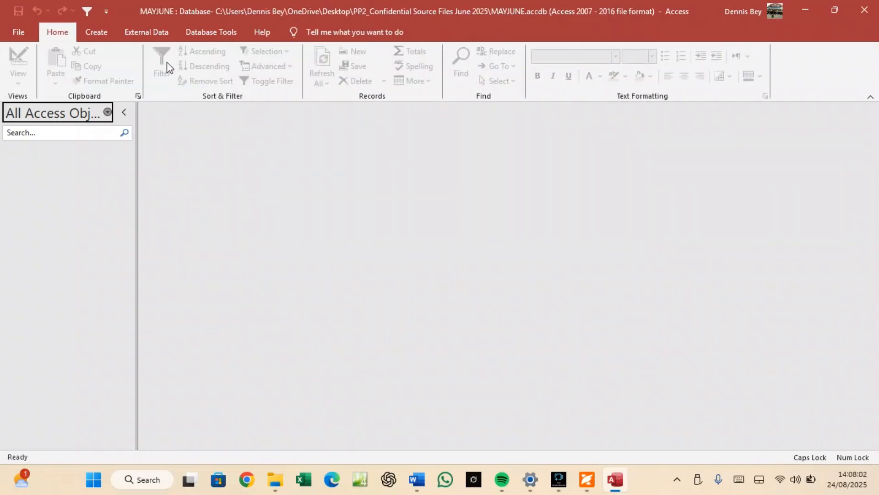
pyautogui.click(161, 33)
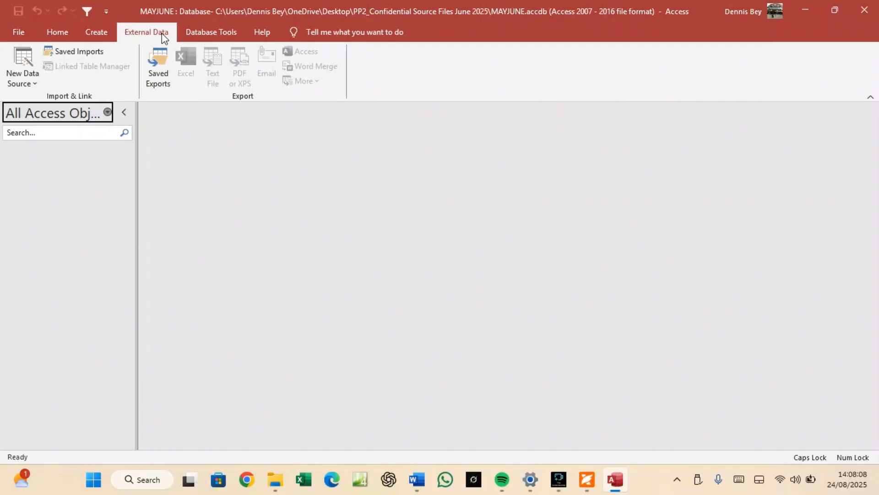
pyautogui.click(31, 82)
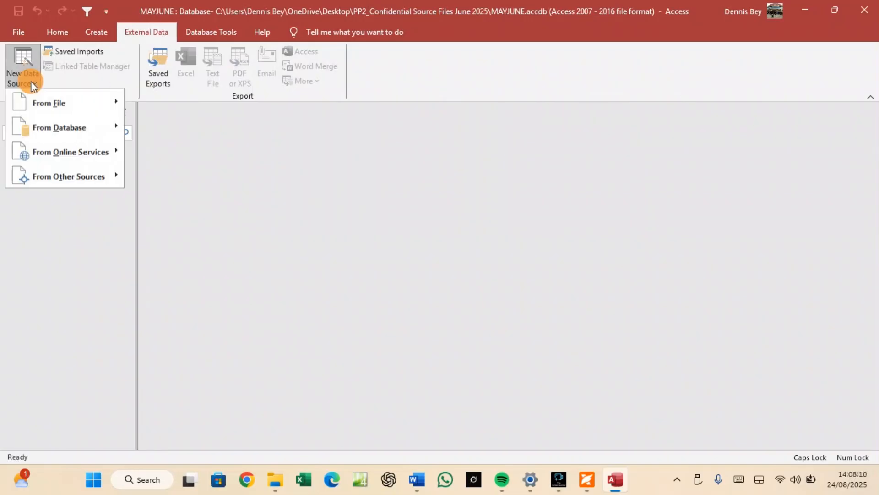
pyautogui.moveTo(49, 102)
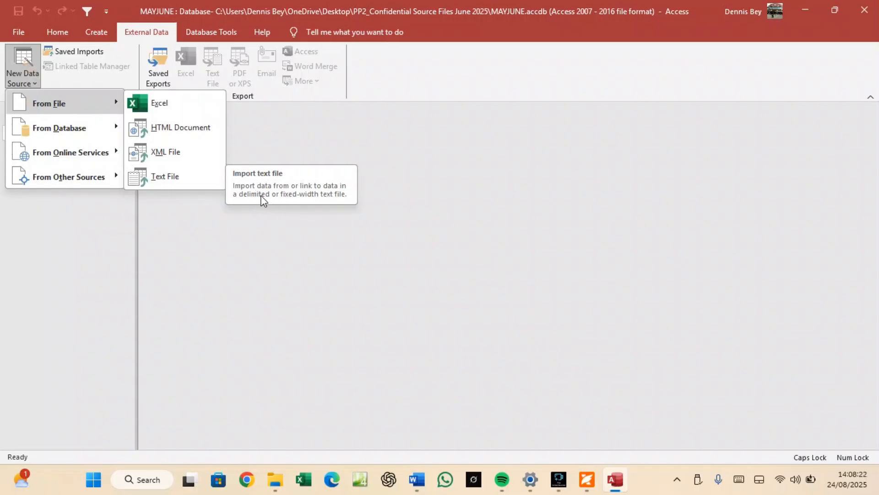
# Start a text-file import and browse to the Desktop's PP2_Confidential Source Files June 2025 folder.
pyautogui.click(191, 176)
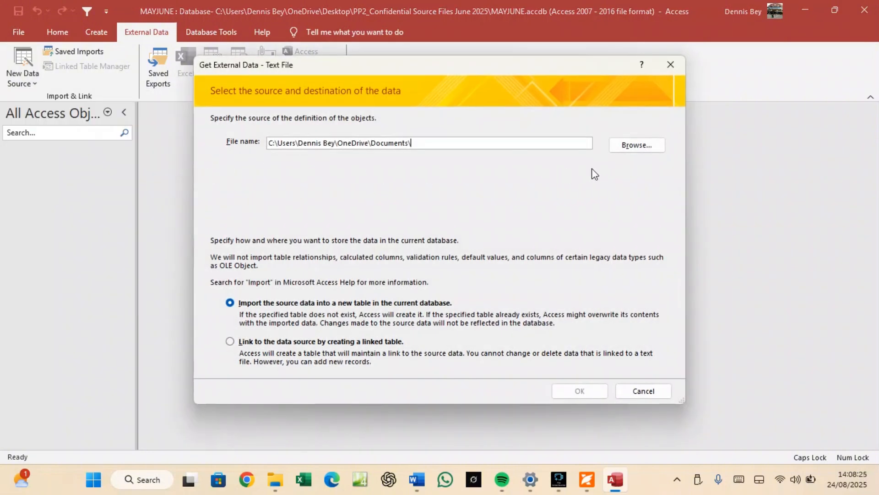
pyautogui.click(636, 145)
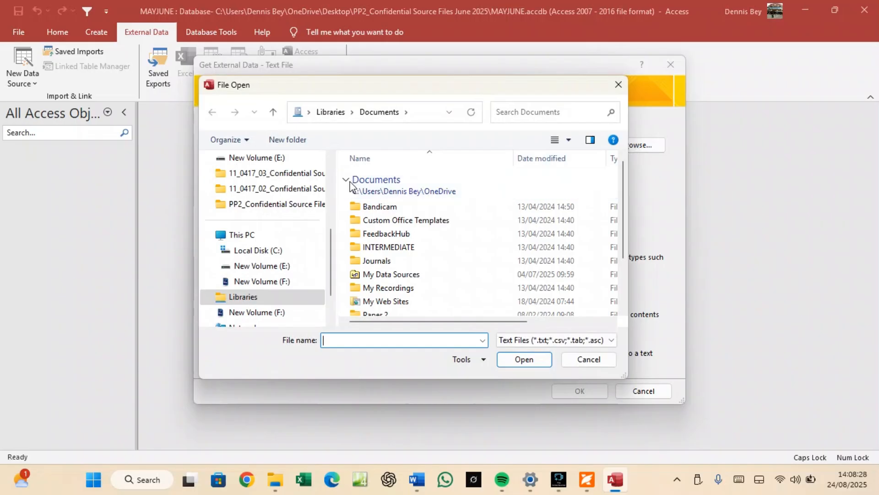
pyautogui.click(282, 174)
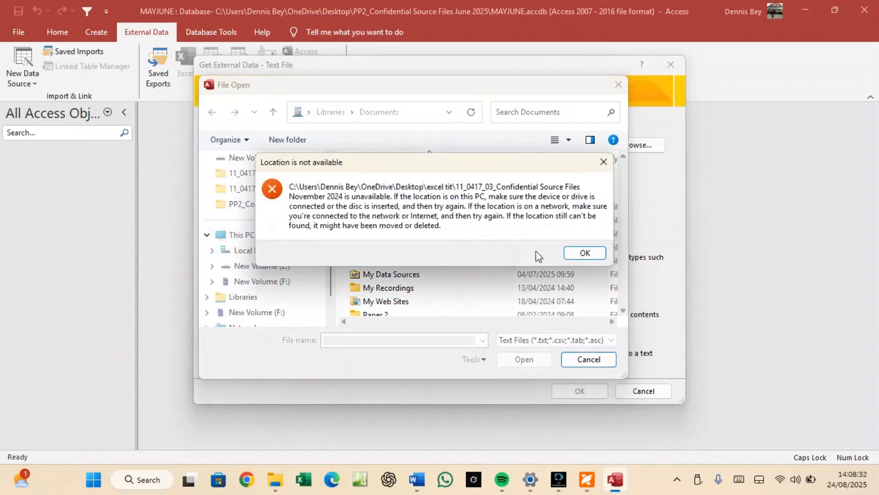
pyautogui.click(570, 253)
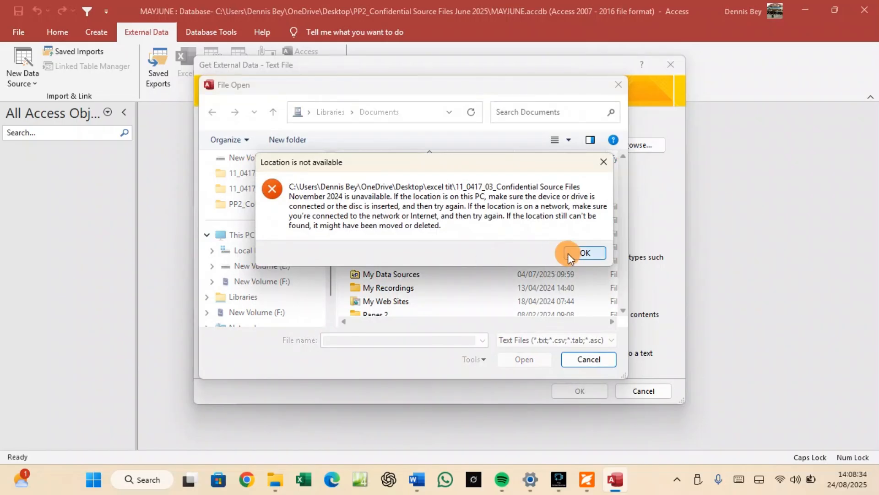
pyautogui.scroll(3, 280, 234)
pyautogui.click(256, 189)
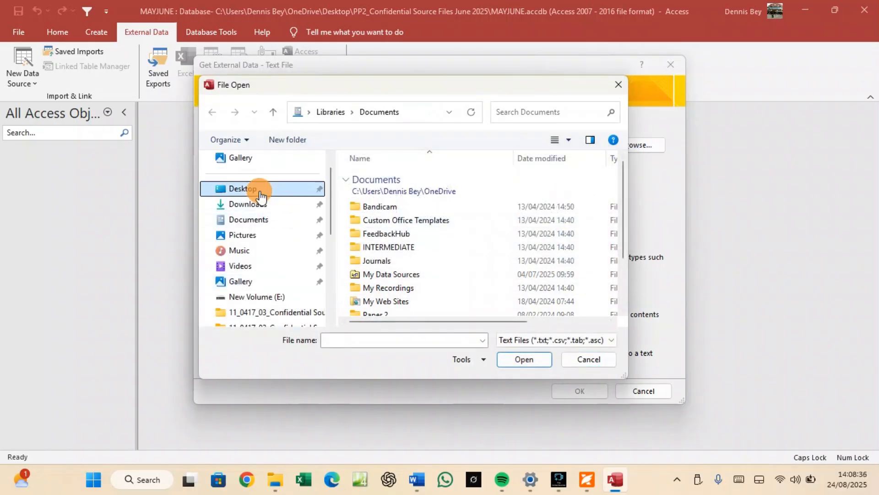
pyautogui.doubleClick(401, 177)
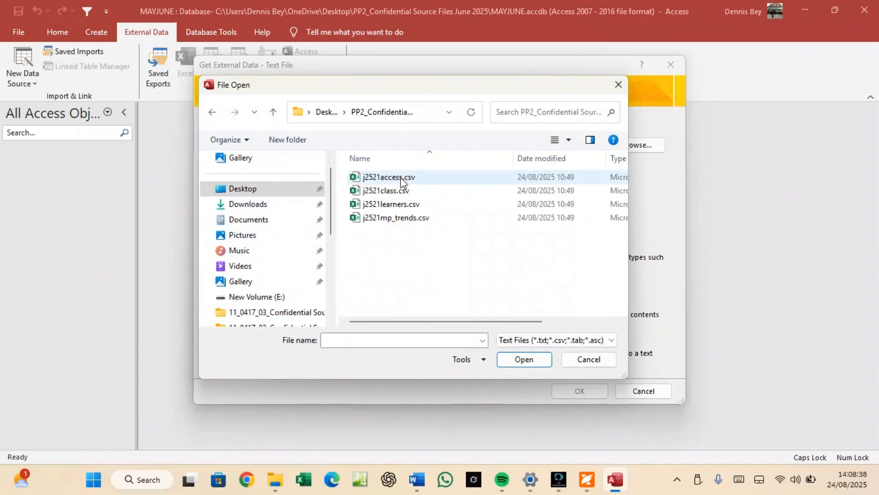
# Select j2521learners.csv as the source and begin importing it into a new table.
pyautogui.click(586, 479)
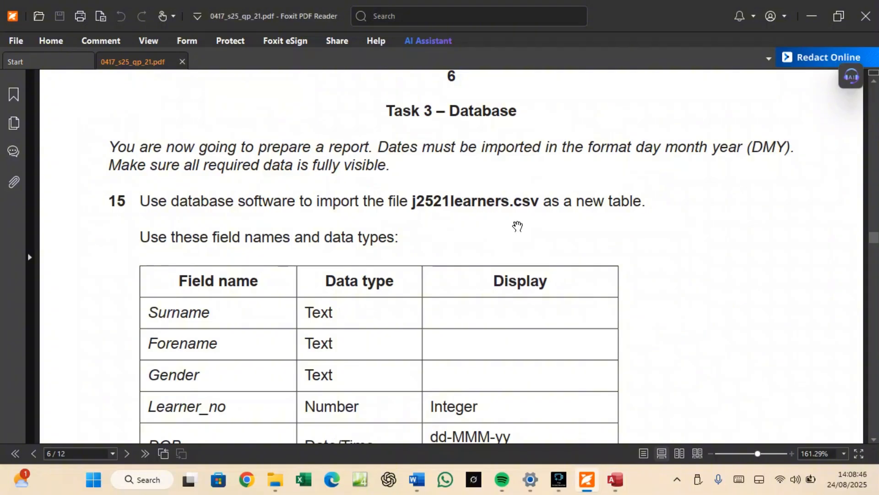
pyautogui.click(606, 482)
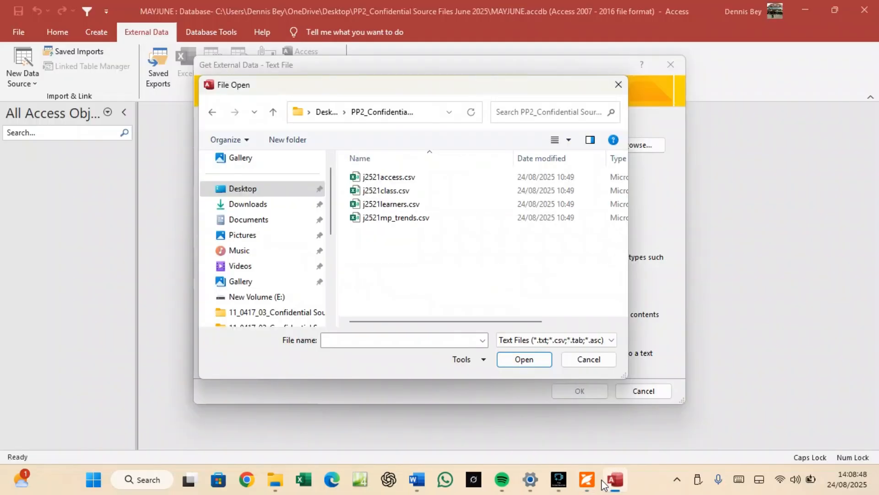
pyautogui.click(386, 207)
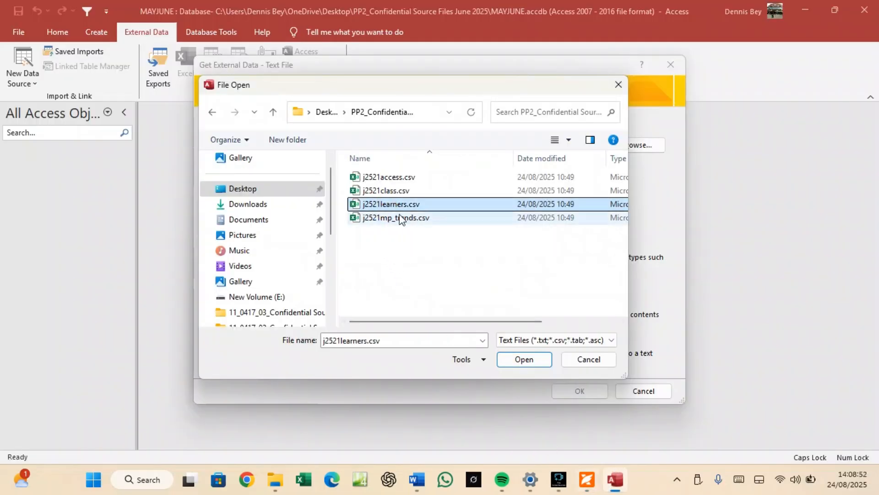
pyautogui.click(517, 360)
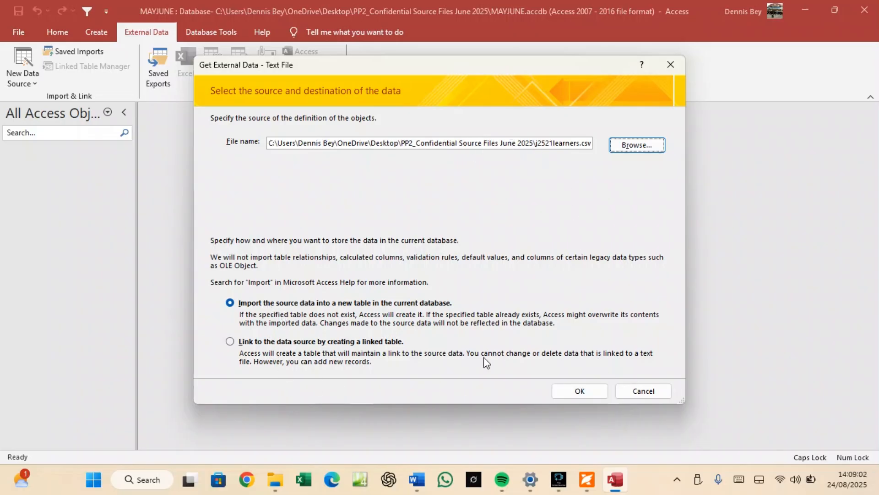
pyautogui.click(581, 392)
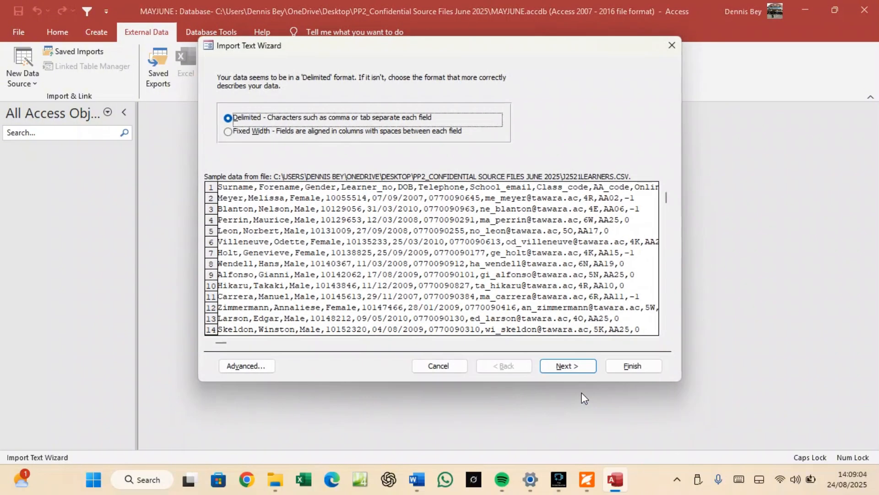
# Keep Delimited with first-row field names, advance to the primary-key step, then bring up the task PDF.
pyautogui.click(241, 116)
pyautogui.click(560, 364)
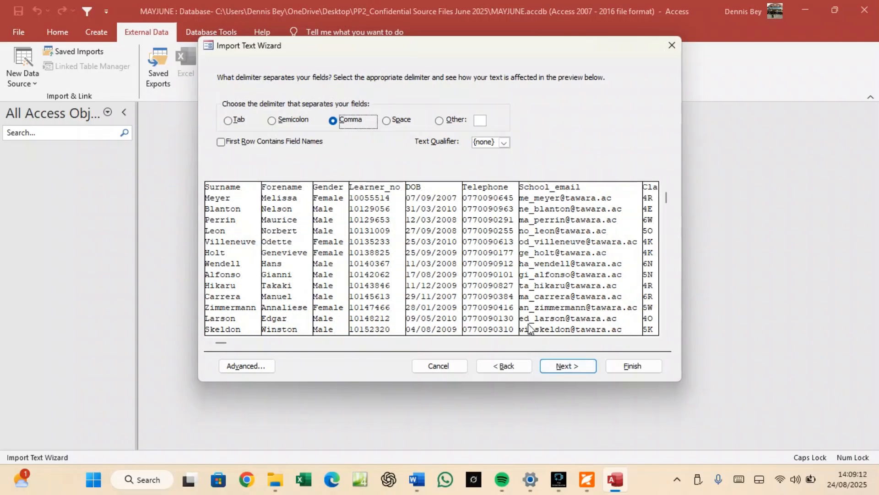
pyautogui.click(222, 142)
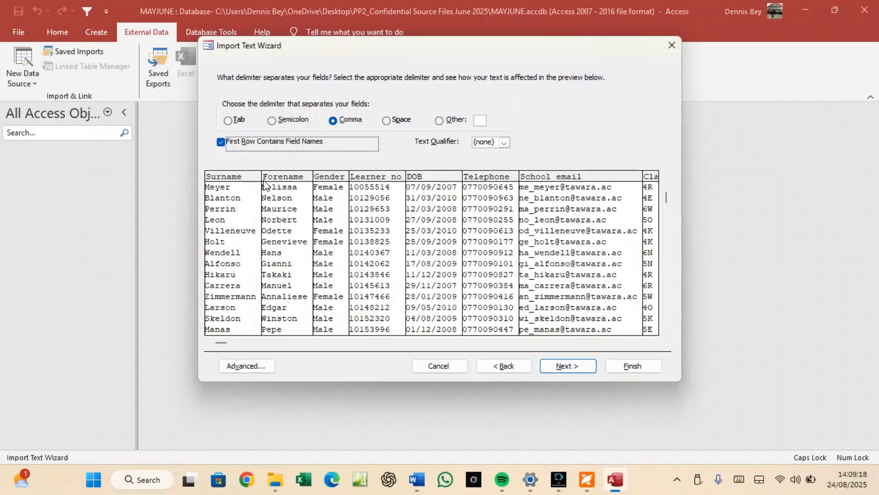
pyautogui.click(565, 365)
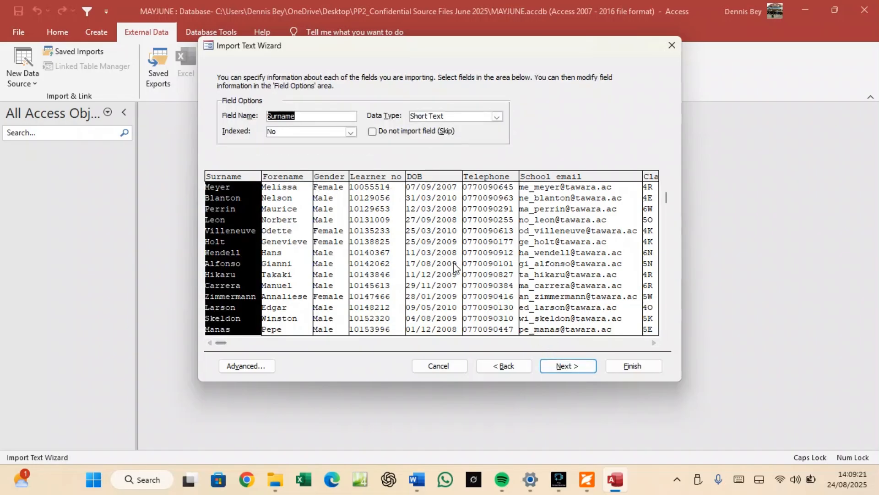
pyautogui.click(556, 369)
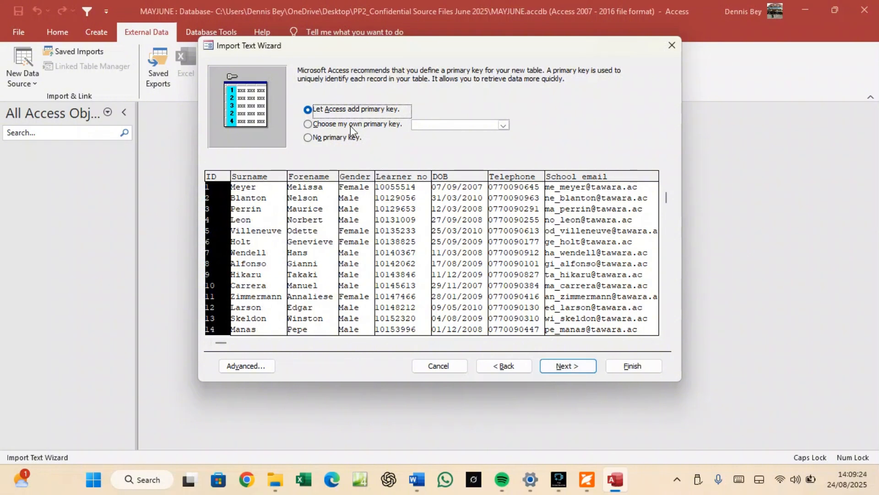
pyautogui.moveTo(611, 489)
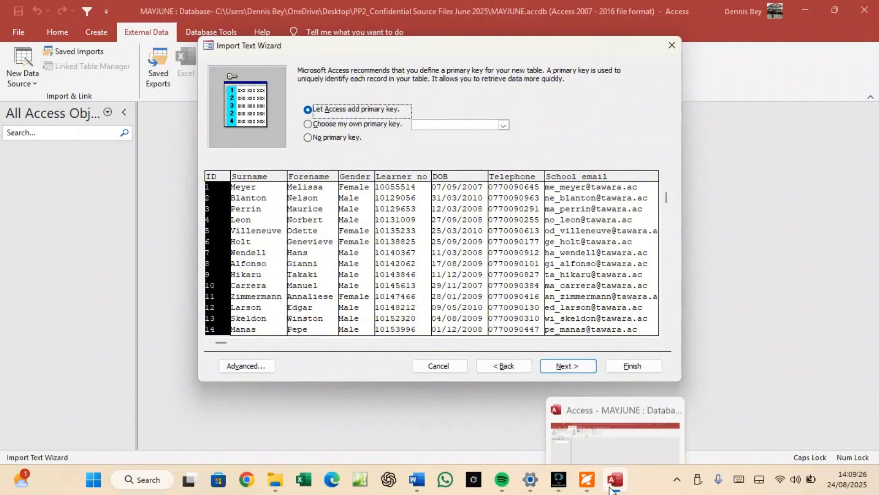
pyautogui.click(589, 480)
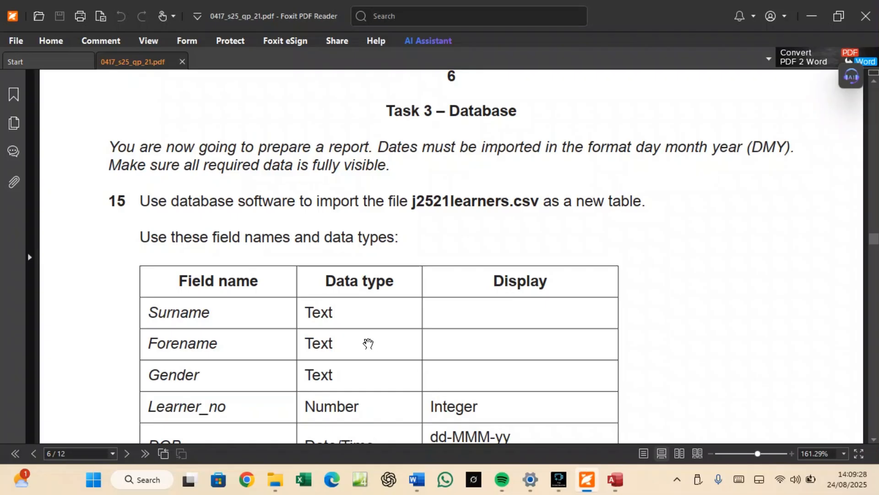
# Review the PDF's field table and Learner_no primary-key instruction, then return to the Access wizard.
pyautogui.scroll(-5, 368, 343)
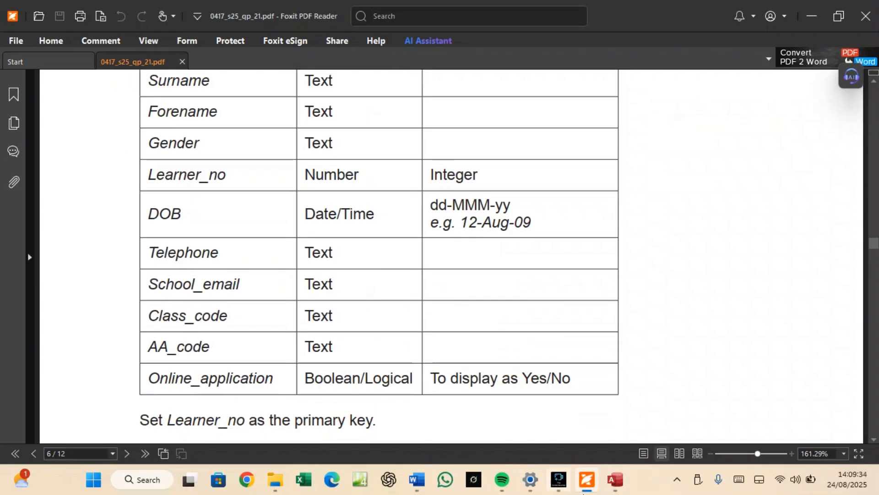
pyautogui.click(612, 481)
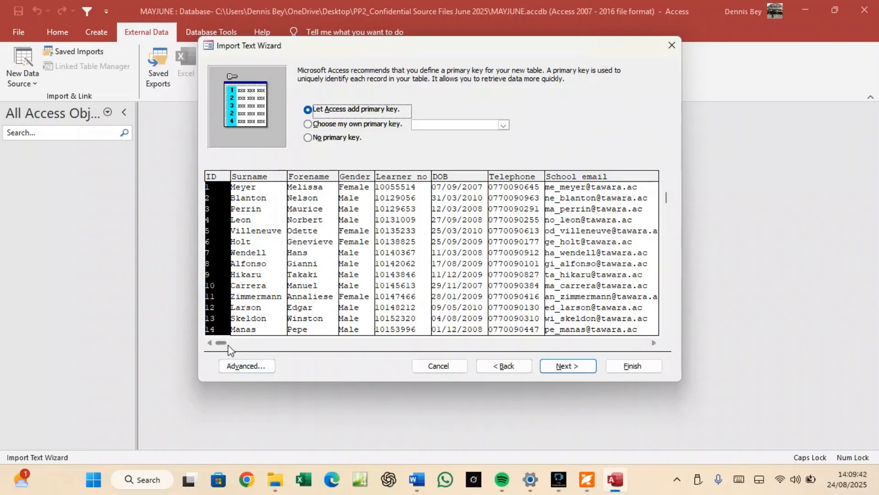
# Choose Learner_no as your own primary key and open the Advanced import specification.
pyautogui.moveTo(226, 342); pyautogui.dragTo(243, 341)
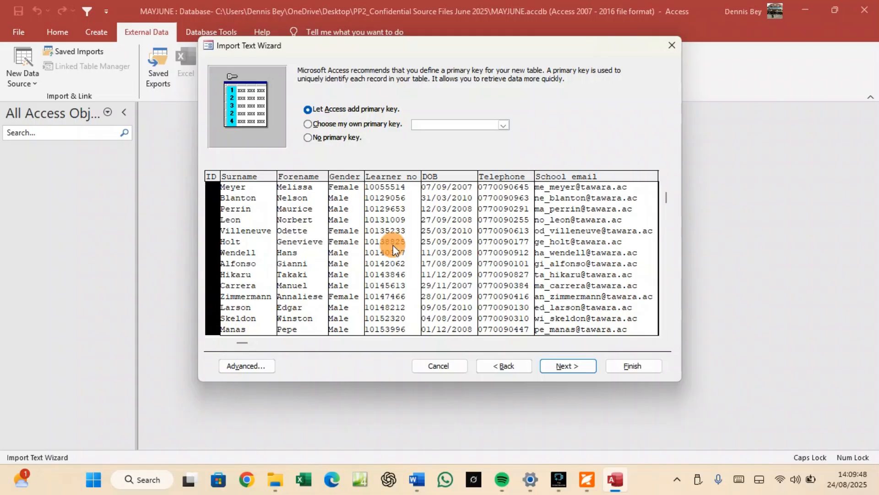
pyautogui.click(395, 124)
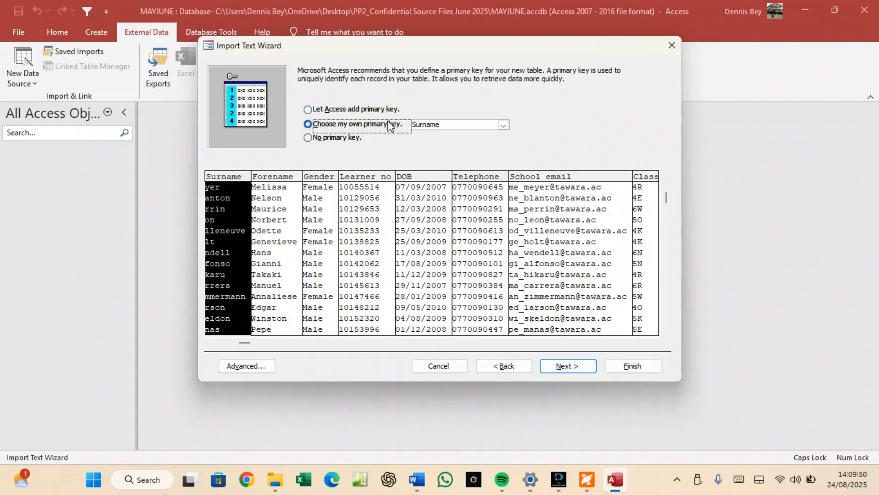
pyautogui.click(372, 222)
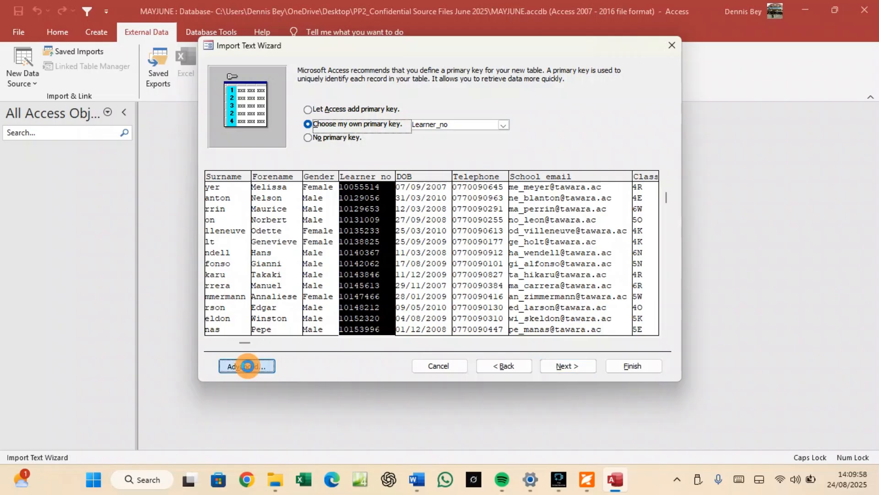
pyautogui.click(246, 366)
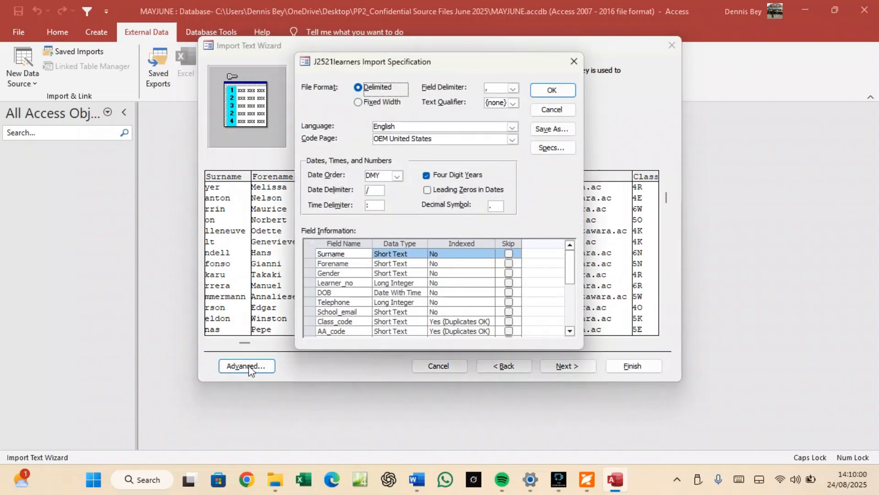
pyautogui.click(588, 479)
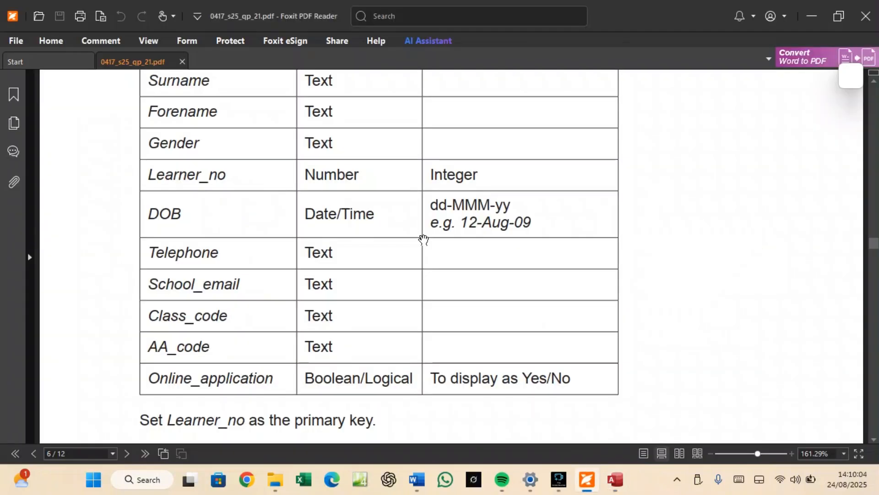
pyautogui.scroll(1, 345, 195)
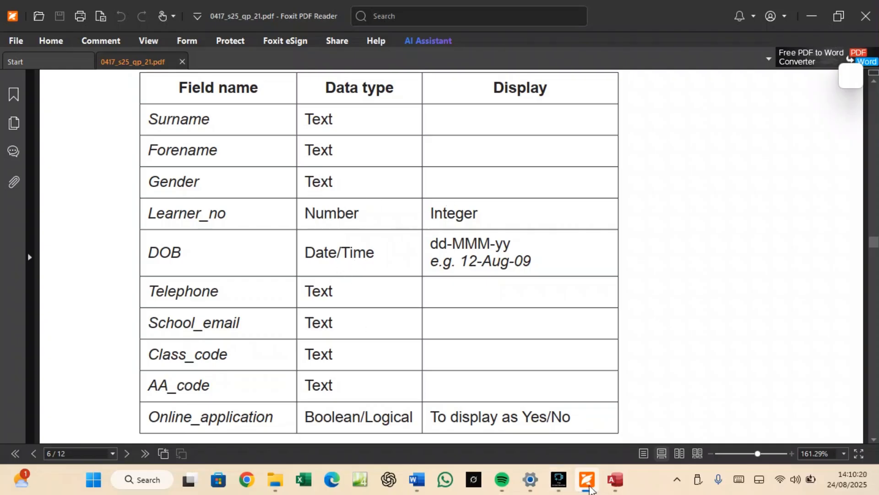
pyautogui.click(605, 479)
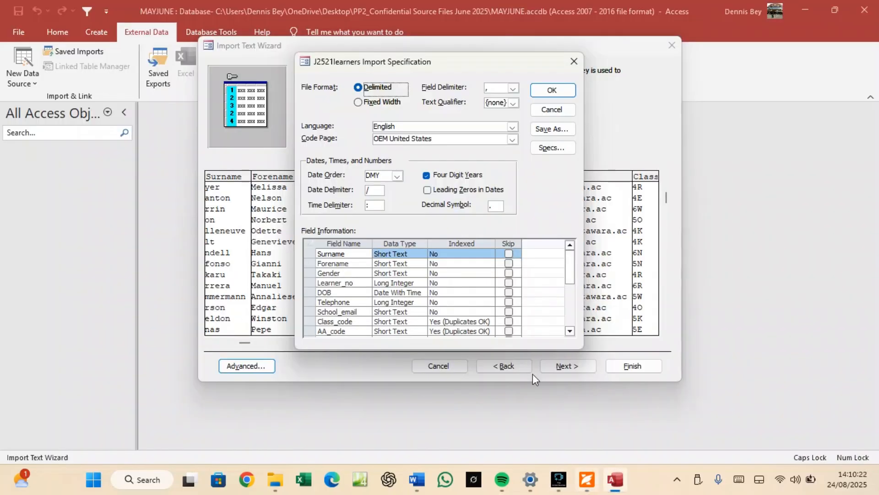
# Check field data types against the task's table and set Telephone to Short Text.
pyautogui.click(393, 283)
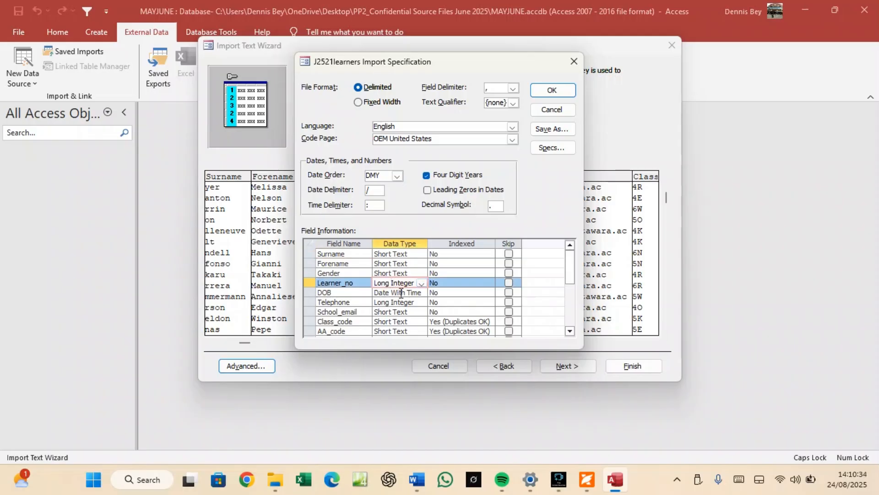
pyautogui.click(401, 293)
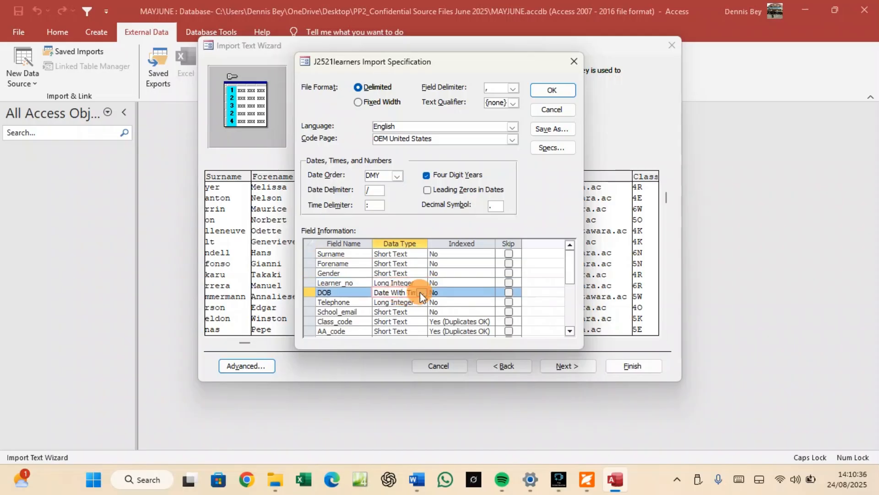
pyautogui.click(420, 292)
pyautogui.click(421, 293)
pyautogui.click(588, 480)
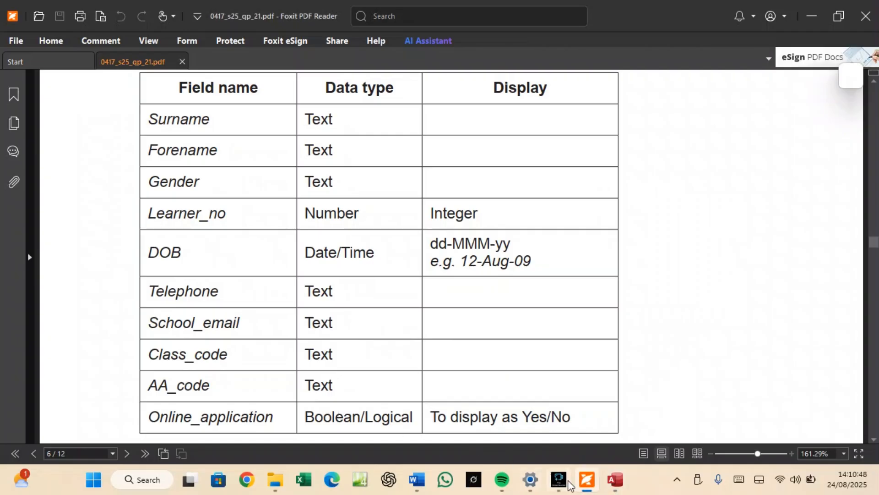
pyautogui.click(606, 481)
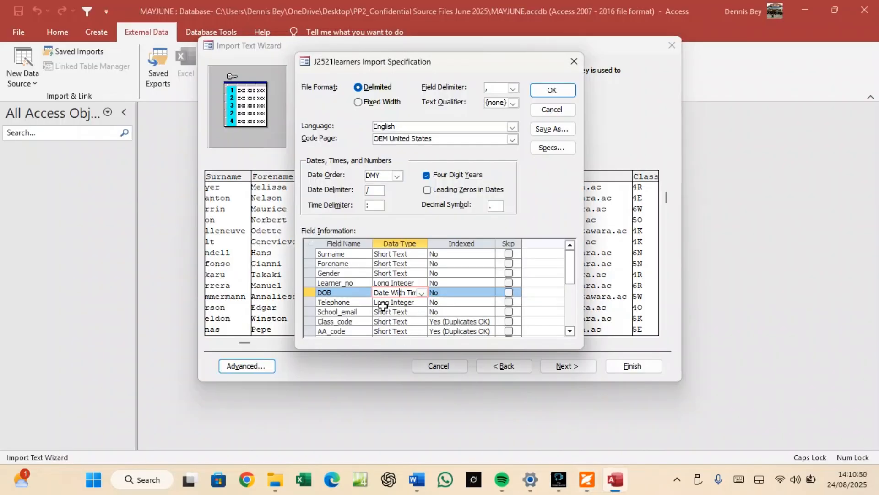
pyautogui.click(418, 303)
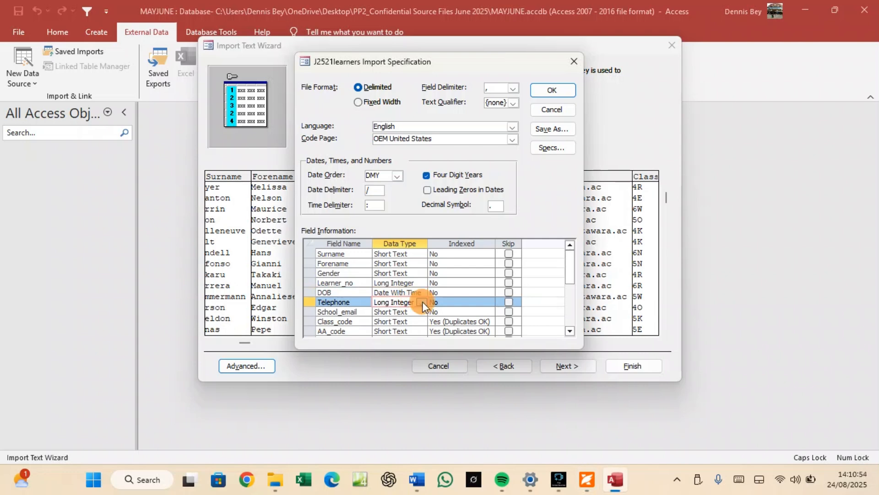
pyautogui.click(421, 303)
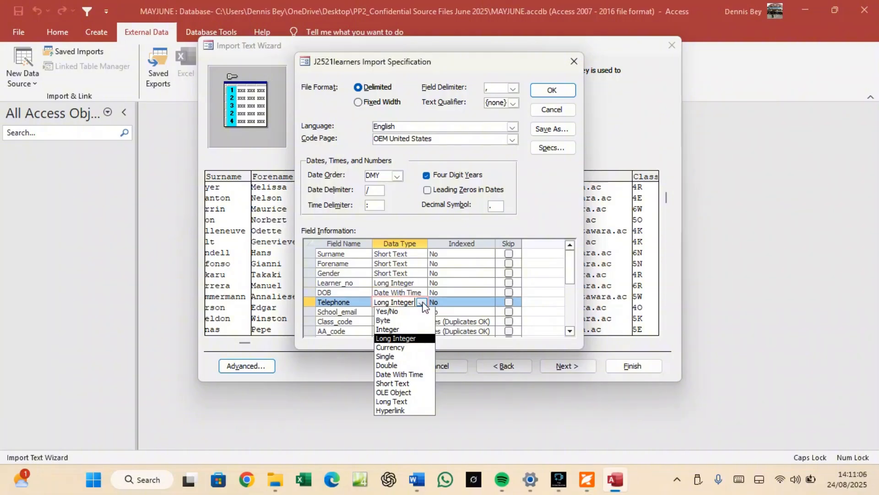
pyautogui.click(409, 383)
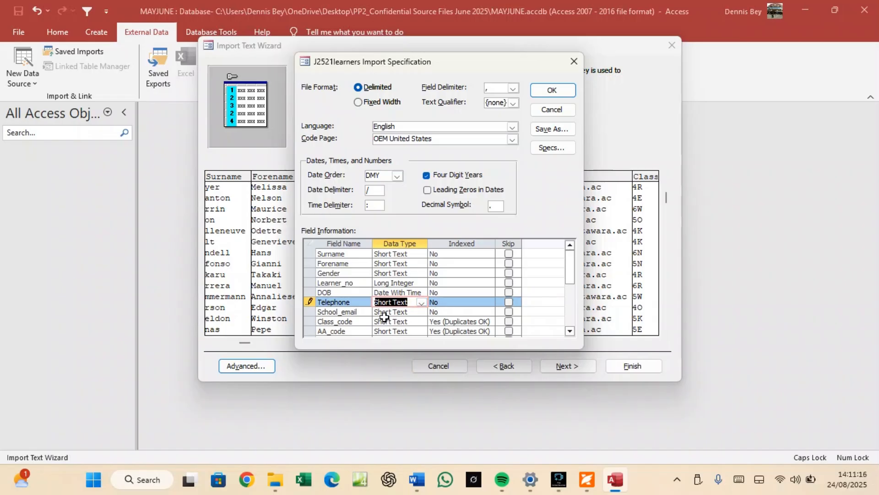
# Set Online_application to Yes/No and confirm the import specification.
pyautogui.scroll(-1, 385, 311)
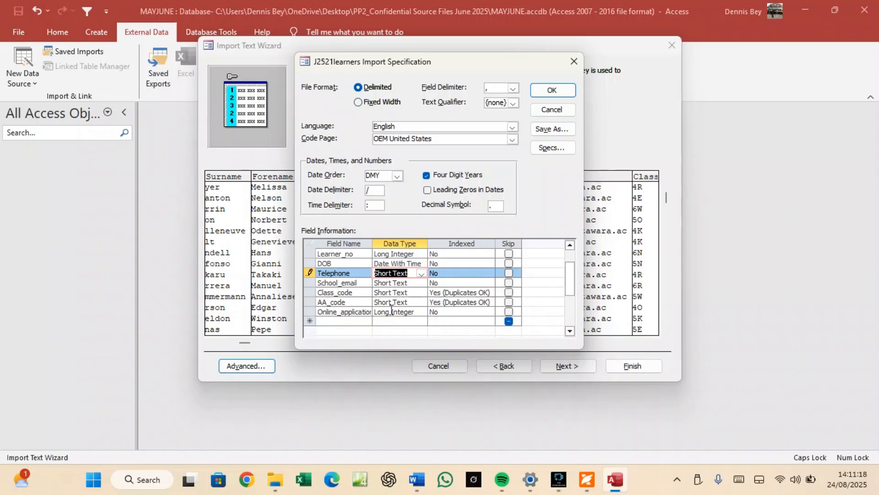
pyautogui.click(410, 313)
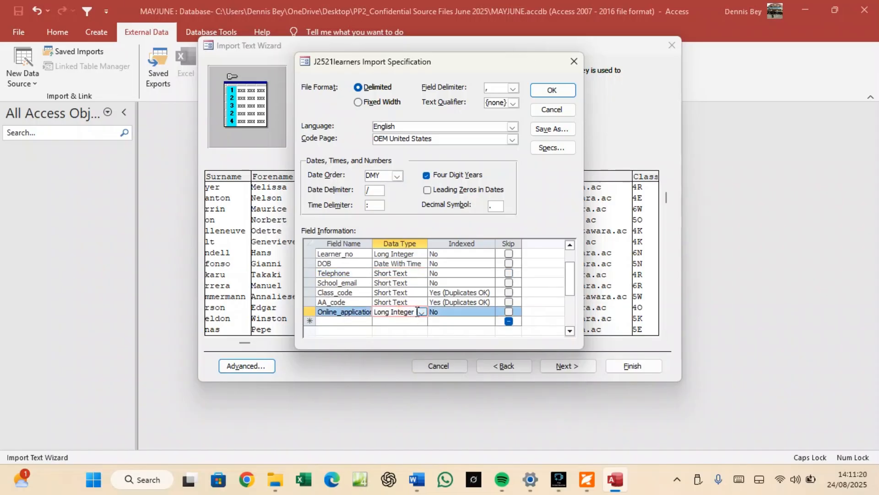
pyautogui.click(591, 474)
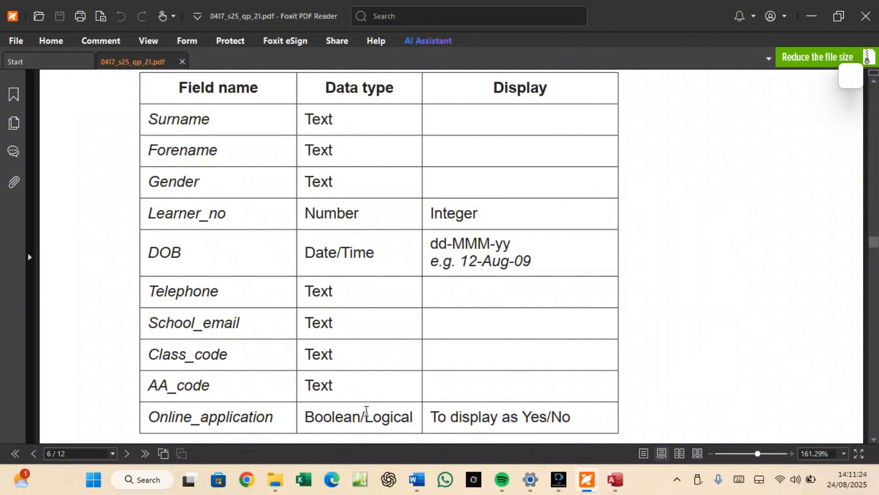
pyautogui.click(620, 486)
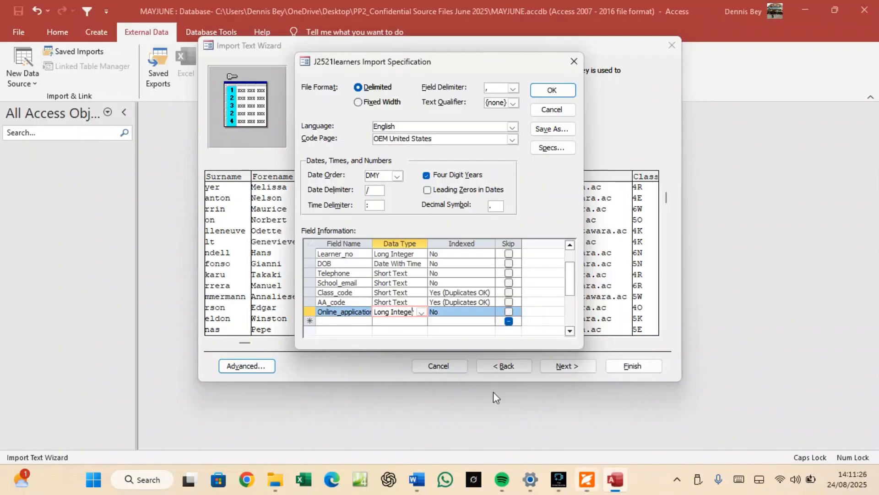
pyautogui.click(422, 312)
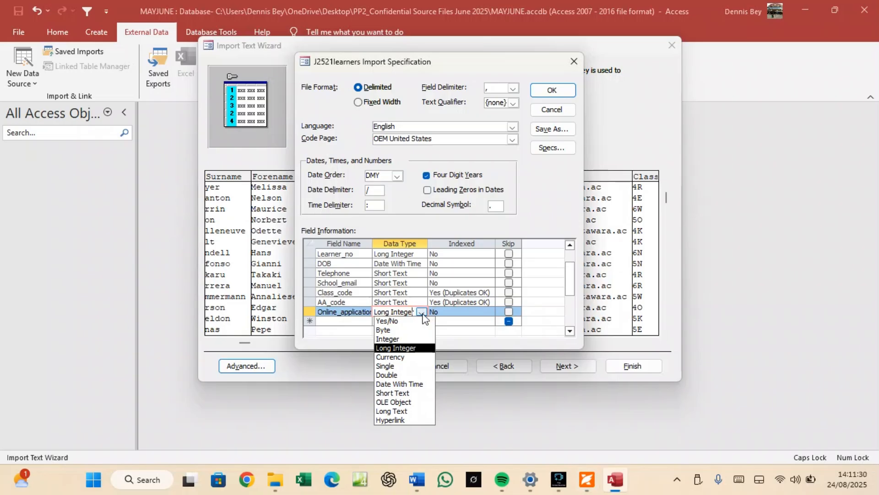
pyautogui.click(407, 323)
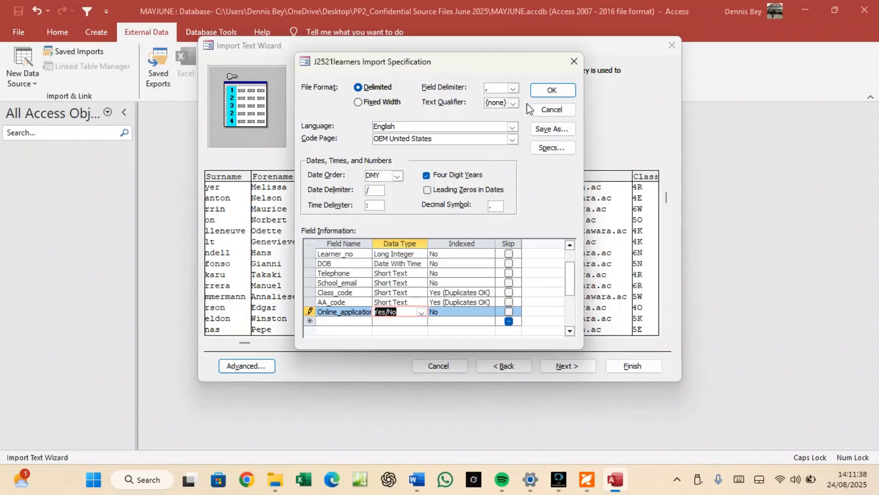
pyautogui.click(562, 89)
pyautogui.hotkey('alt', 'Tab')
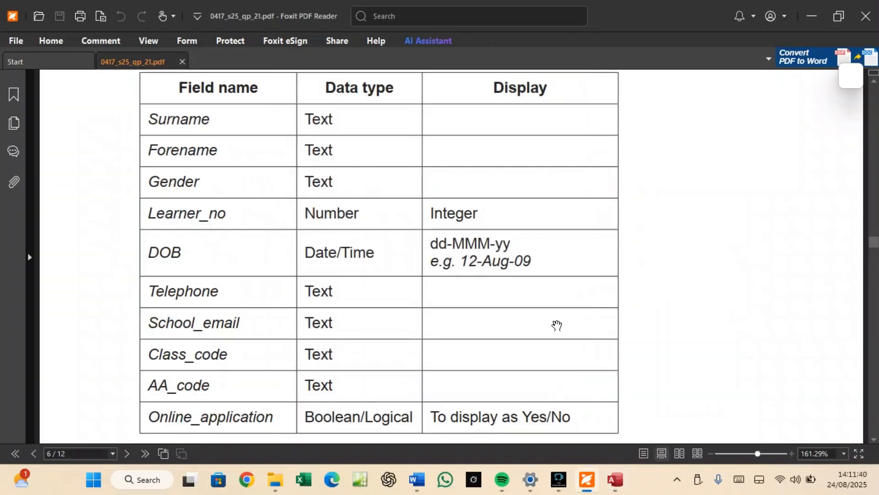
# Finish importing into J2521learners without saving import steps, then select the new table.
pyautogui.click(618, 479)
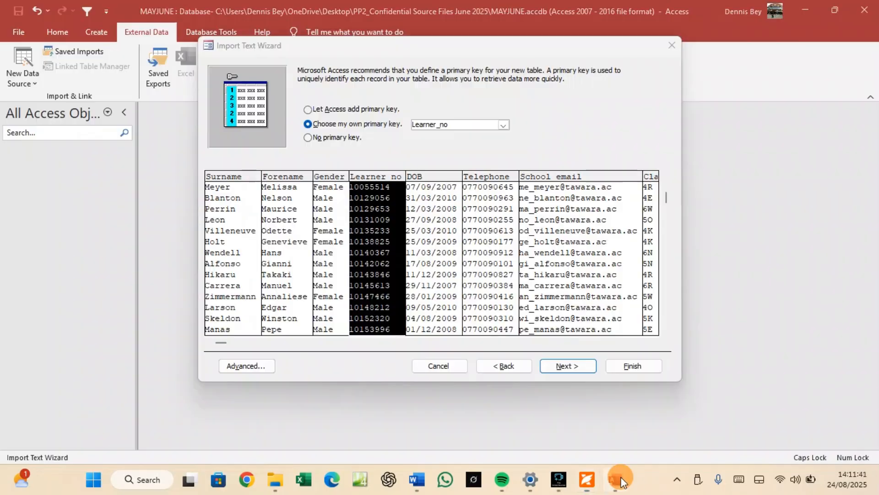
pyautogui.click(566, 366)
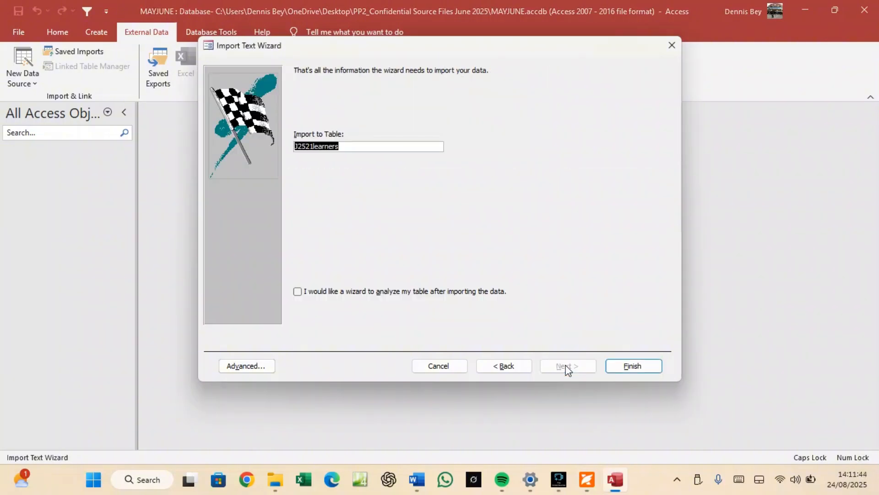
pyautogui.click(616, 365)
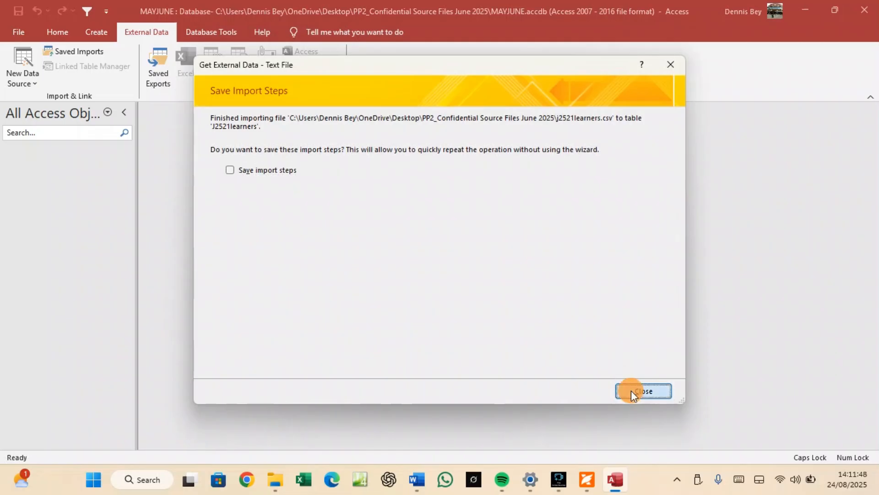
pyautogui.click(632, 389)
pyautogui.click(63, 164)
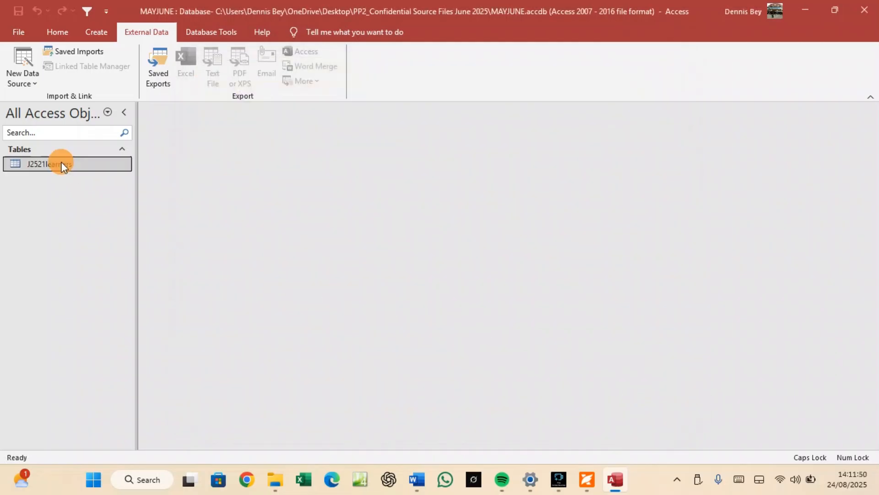
pyautogui.rightClick(62, 165)
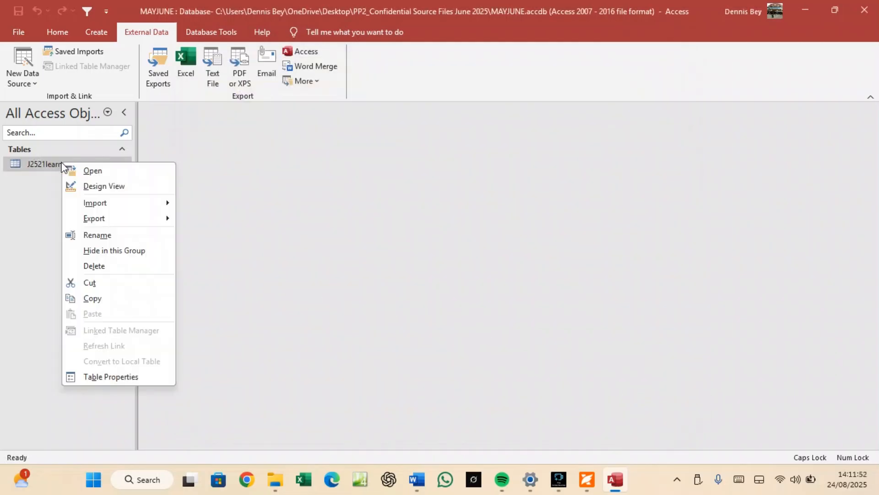
# Open J2521learners in Design View and format the DOB field as Medium Date.
pyautogui.click(95, 185)
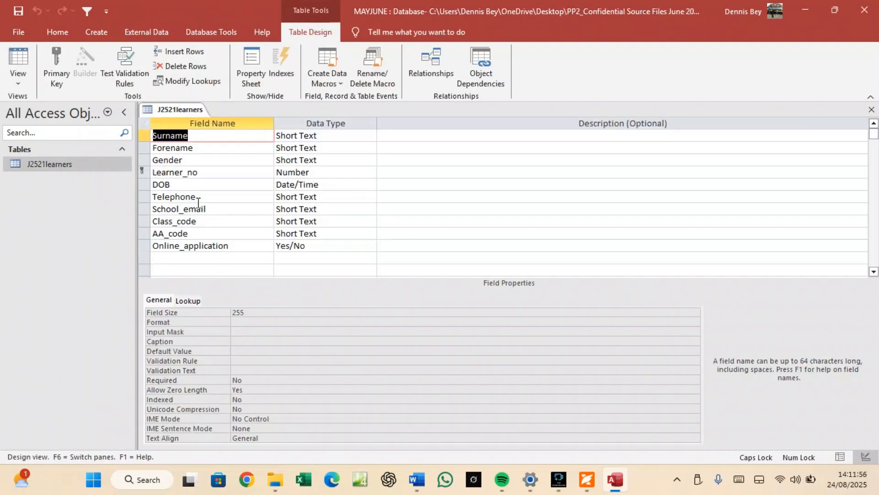
pyautogui.click(196, 185)
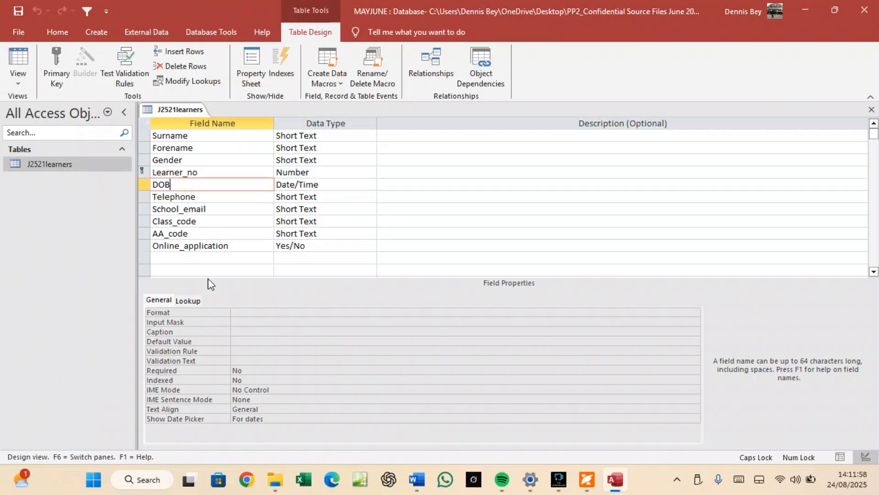
pyautogui.click(244, 313)
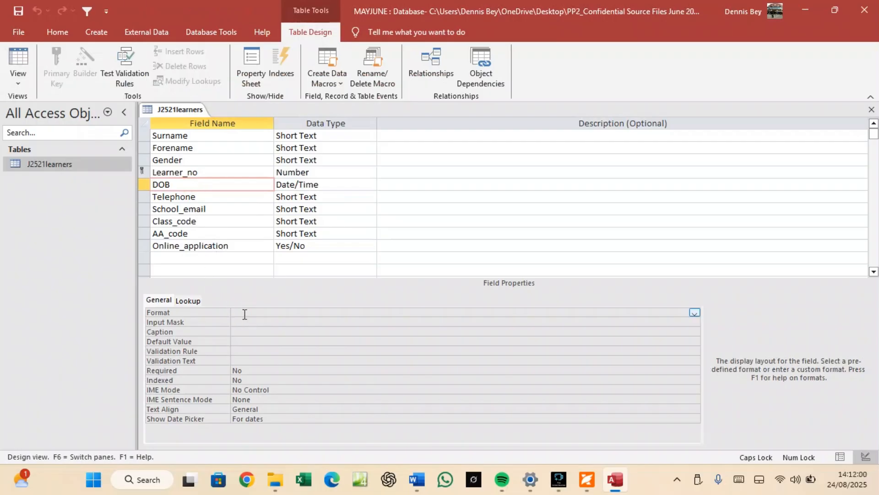
pyautogui.click(586, 480)
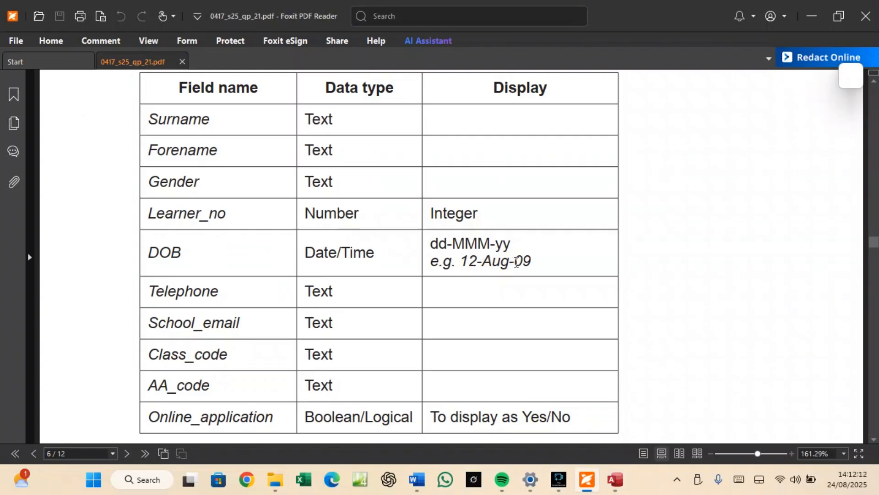
pyautogui.click(615, 479)
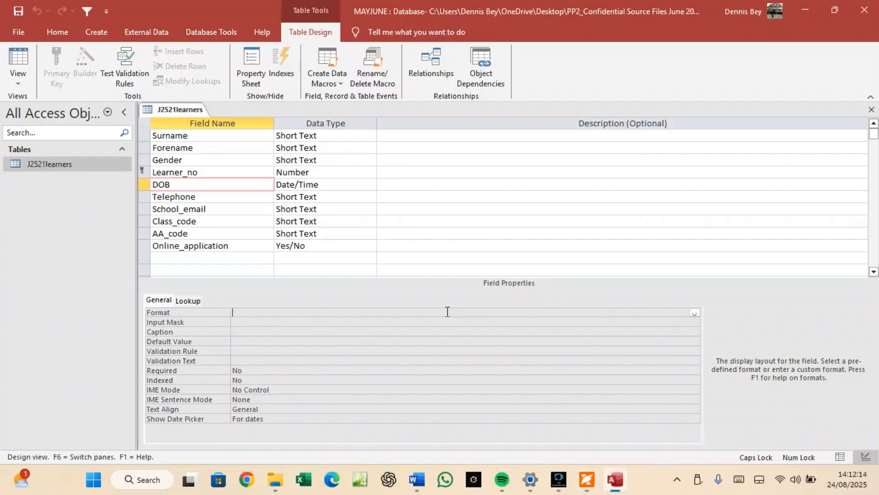
pyautogui.click(694, 313)
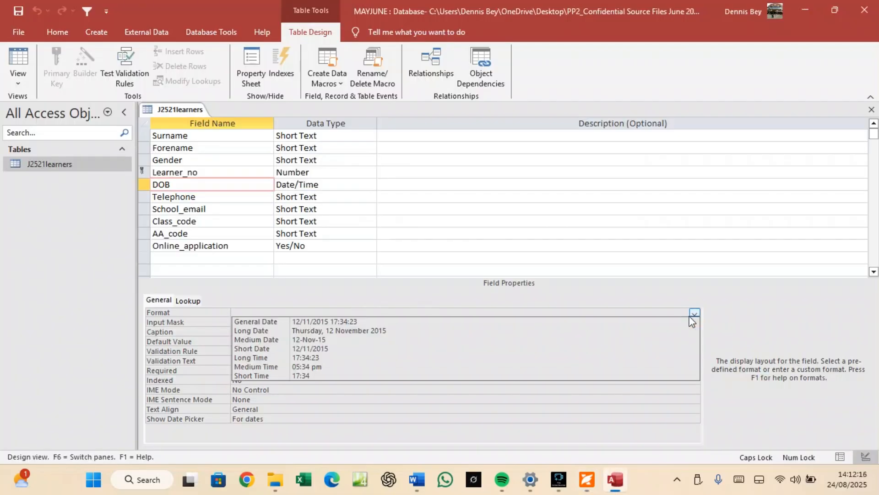
pyautogui.click(315, 341)
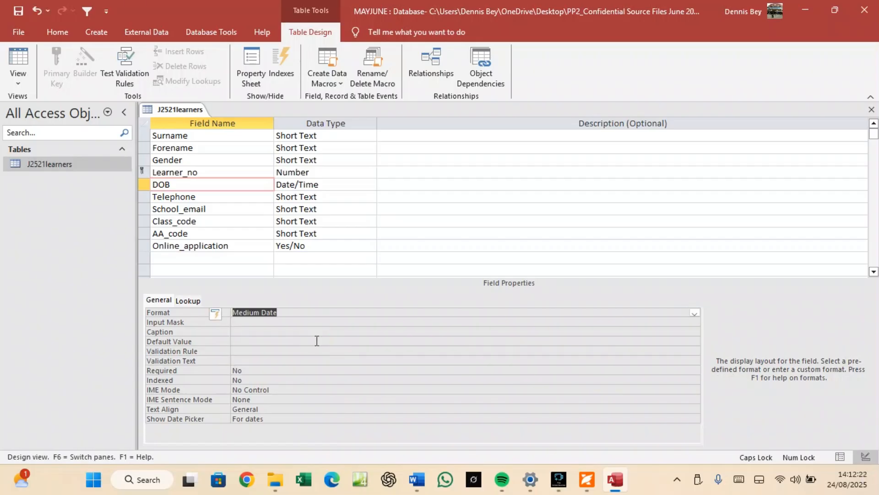
pyautogui.click(219, 243)
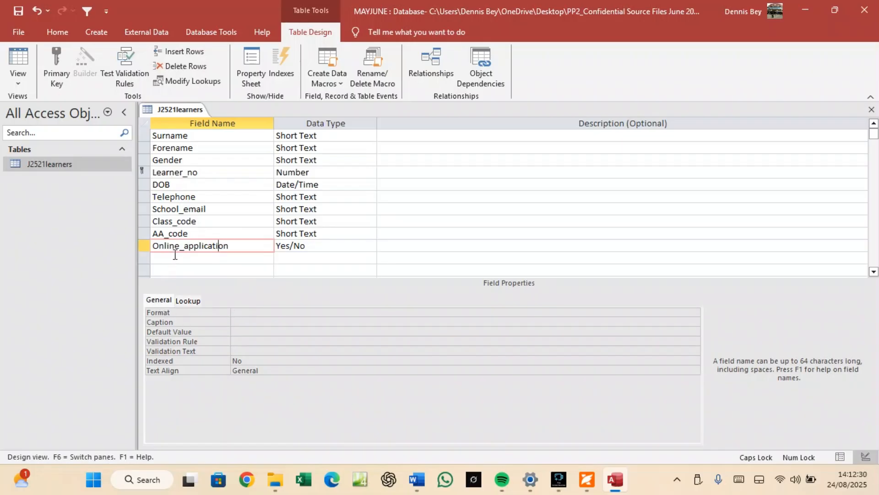
# Format Online_application as Yes/No and set its display control to Text Box.
pyautogui.click(287, 313)
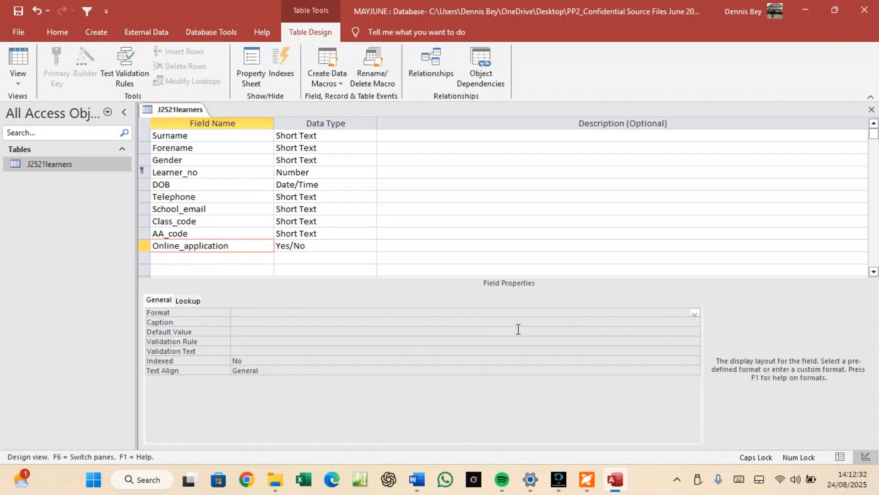
pyautogui.click(694, 313)
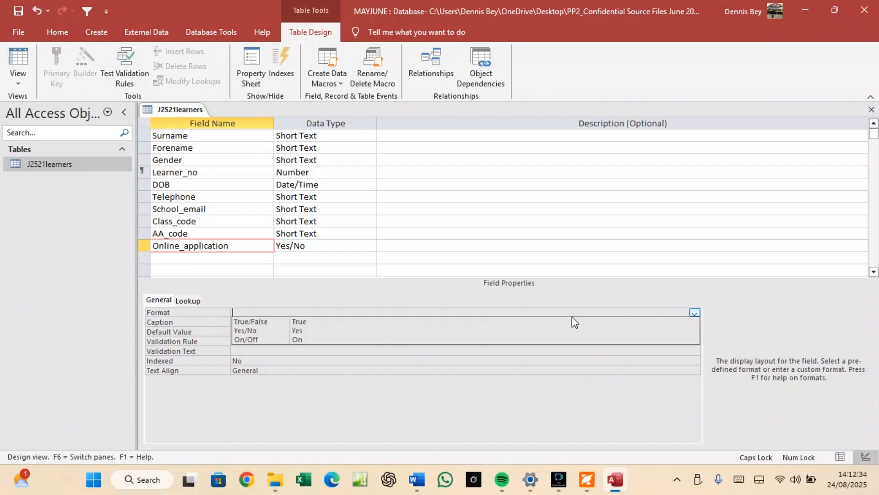
pyautogui.click(255, 331)
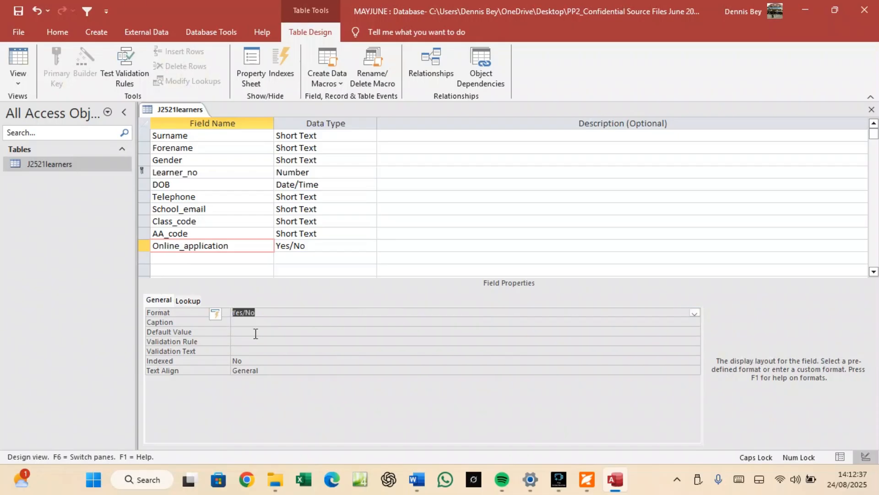
pyautogui.click(186, 301)
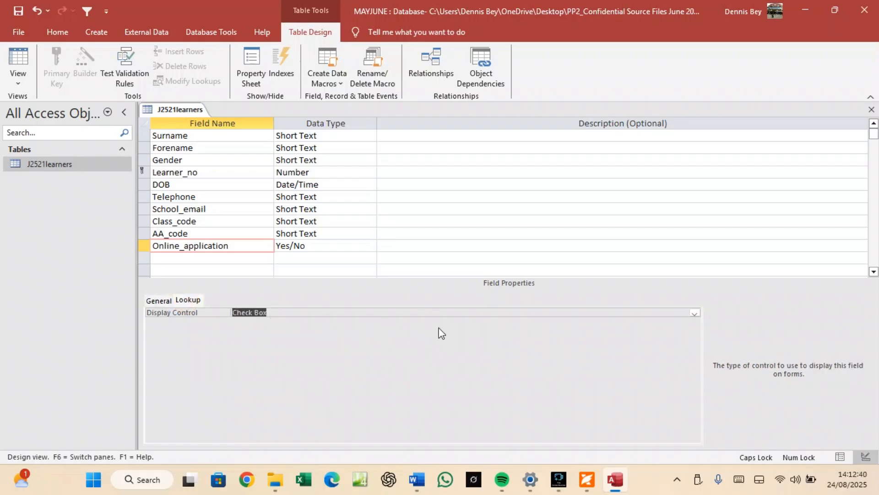
pyautogui.click(695, 314)
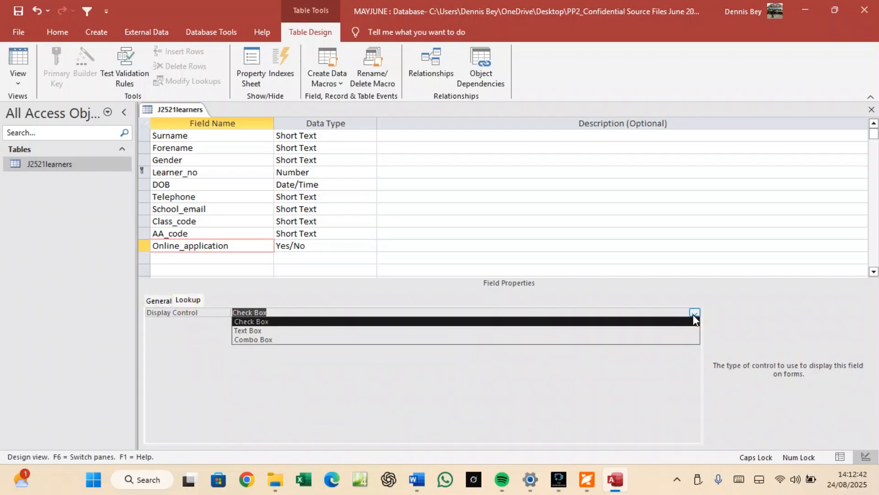
pyautogui.click(272, 331)
# Save the J2521learners table design.
pyautogui.rightClick(172, 104)
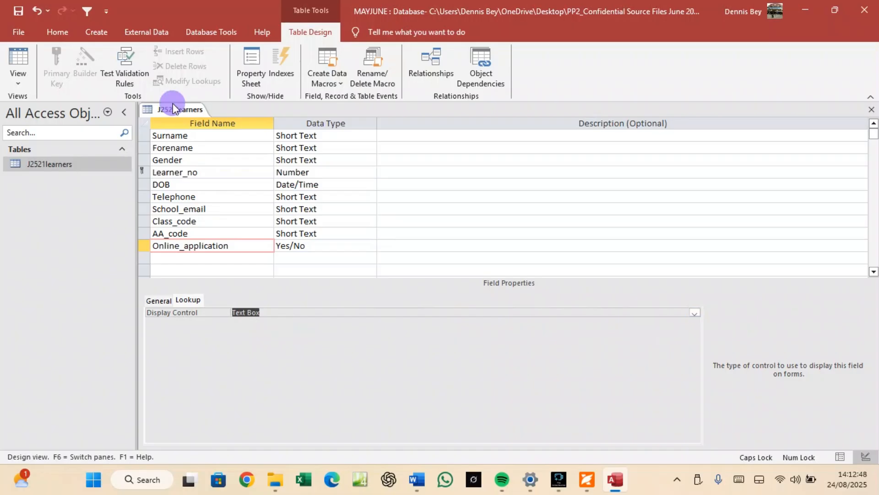
pyautogui.click(201, 113)
pyautogui.rightClick(82, 163)
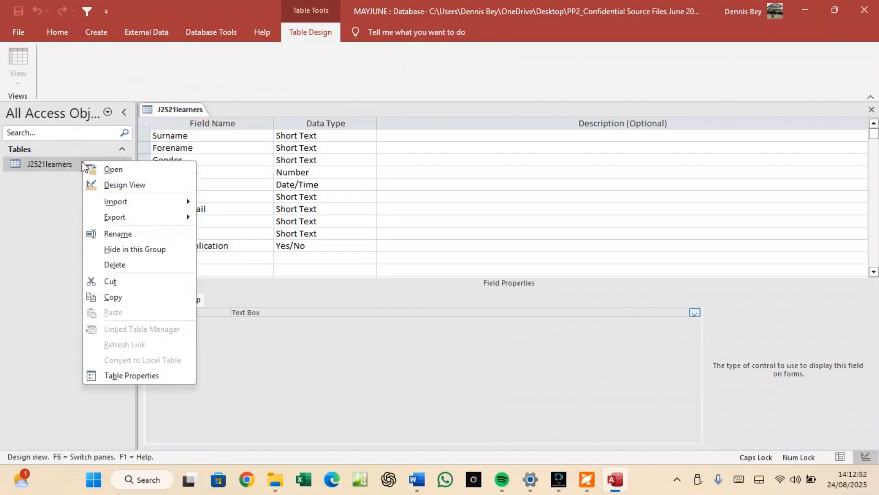
pyautogui.moveTo(120, 212)
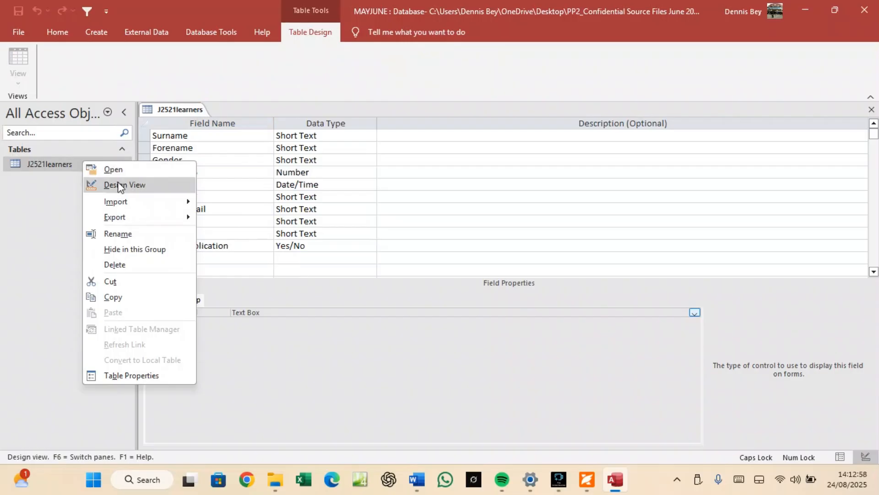
# Open J2521learners in Datasheet View and autofit the School_email column width.
pyautogui.click(140, 170)
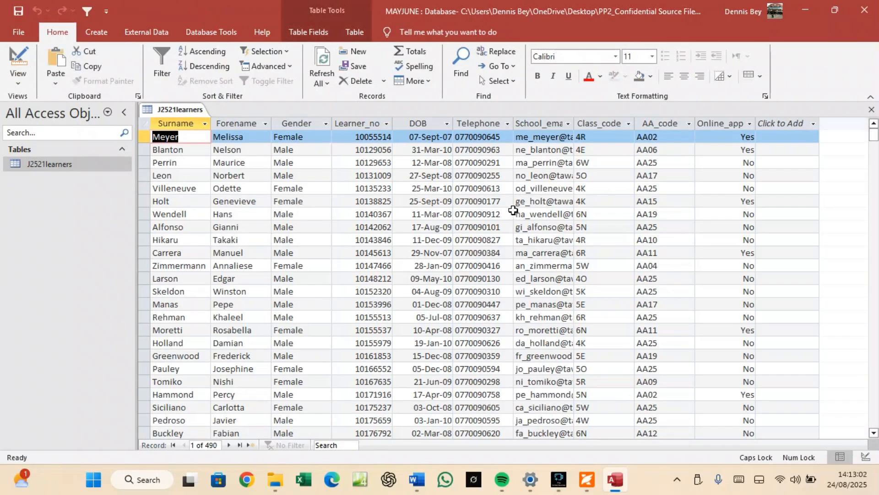
pyautogui.click(582, 125)
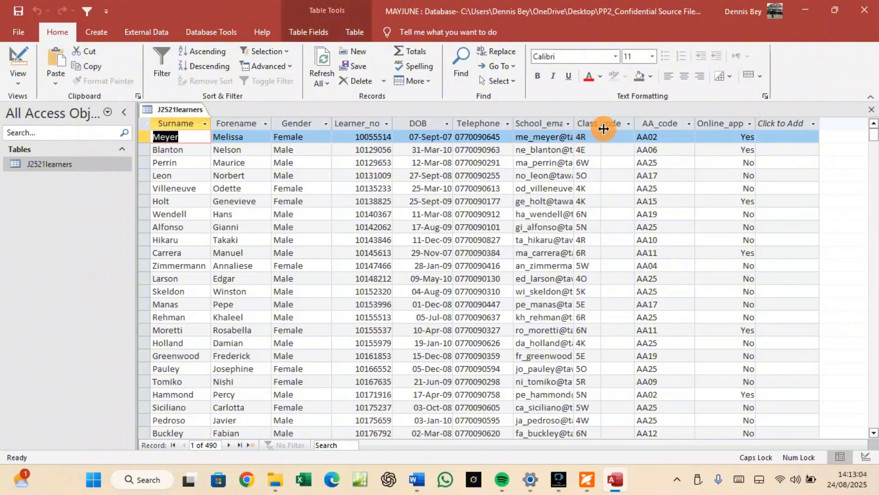
pyautogui.click(582, 125)
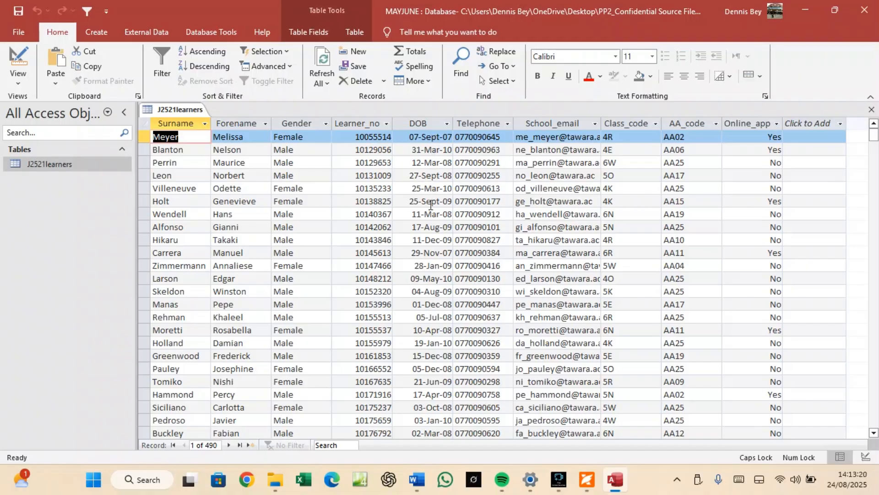
pyautogui.scroll(-3, 426, 309)
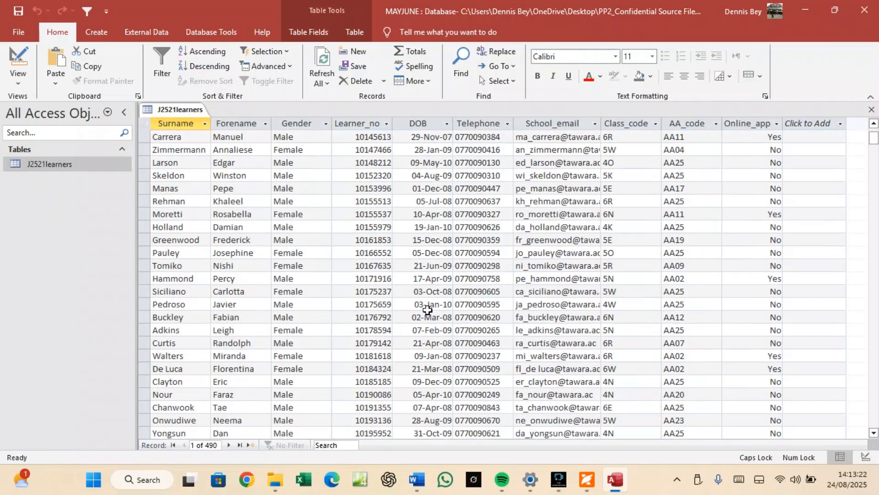
# In Design View, set the DOB field's Format to Medium Date.
pyautogui.rightClick(182, 115)
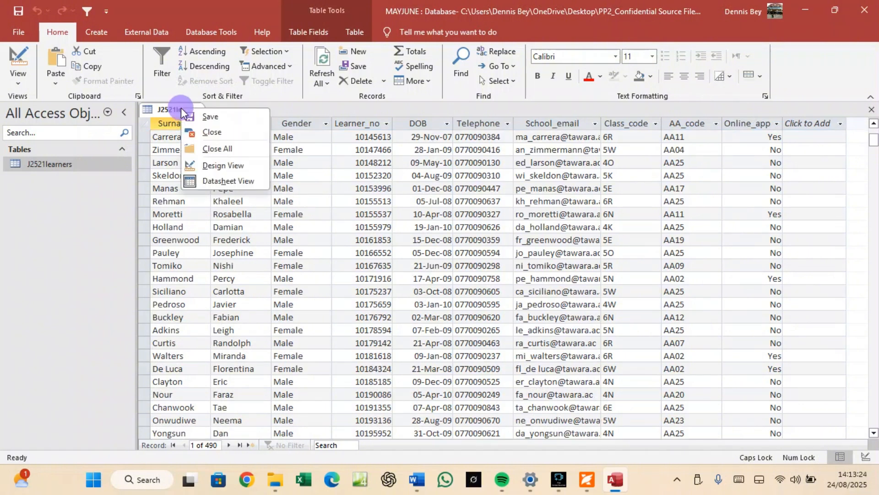
pyautogui.click(211, 164)
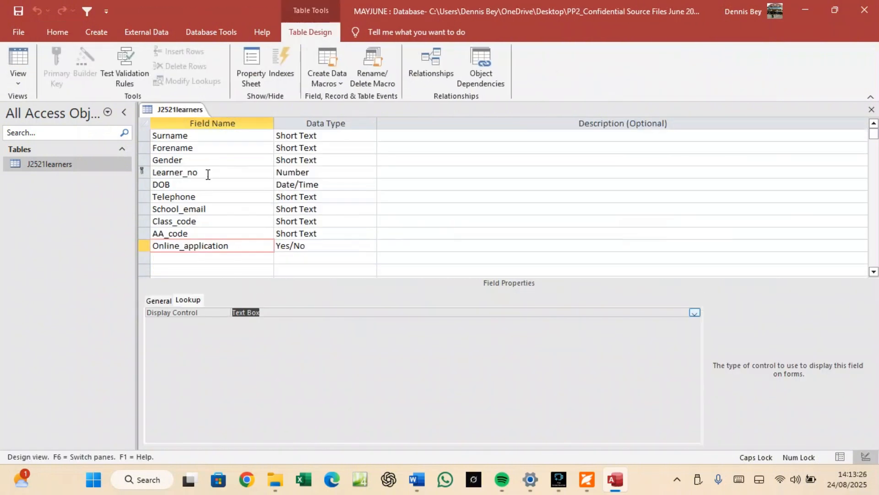
pyautogui.click(192, 185)
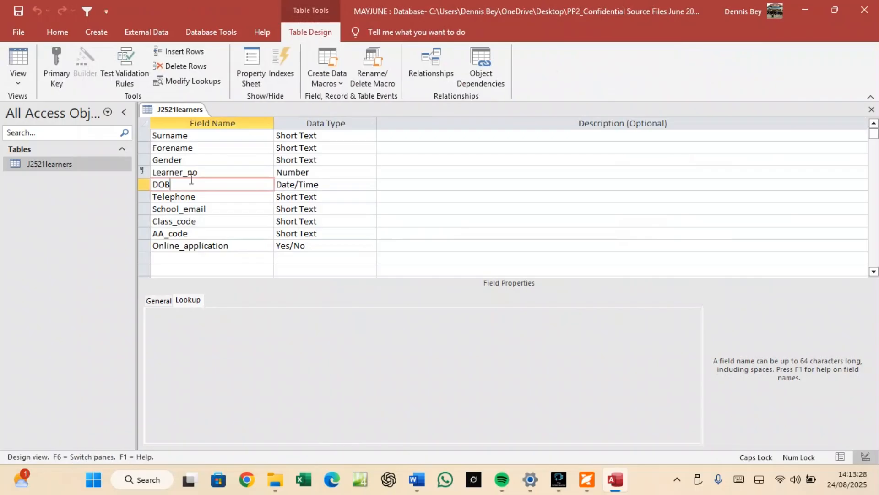
pyautogui.click(159, 300)
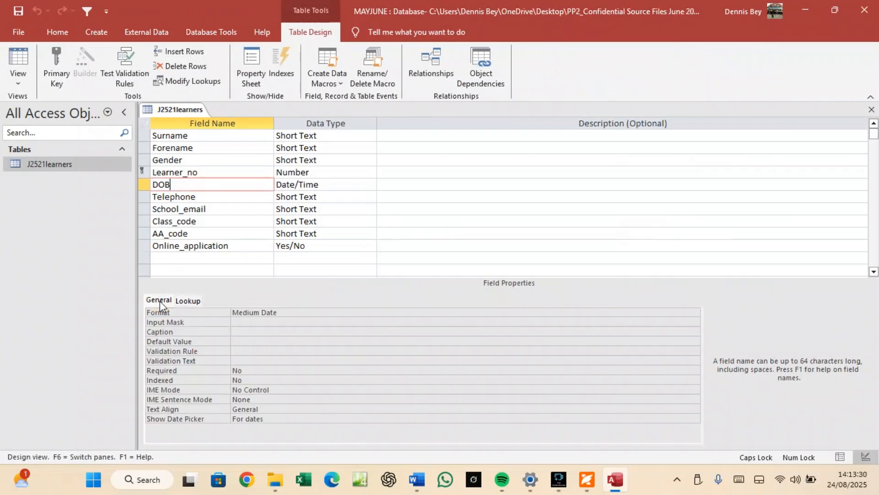
pyautogui.click(310, 312)
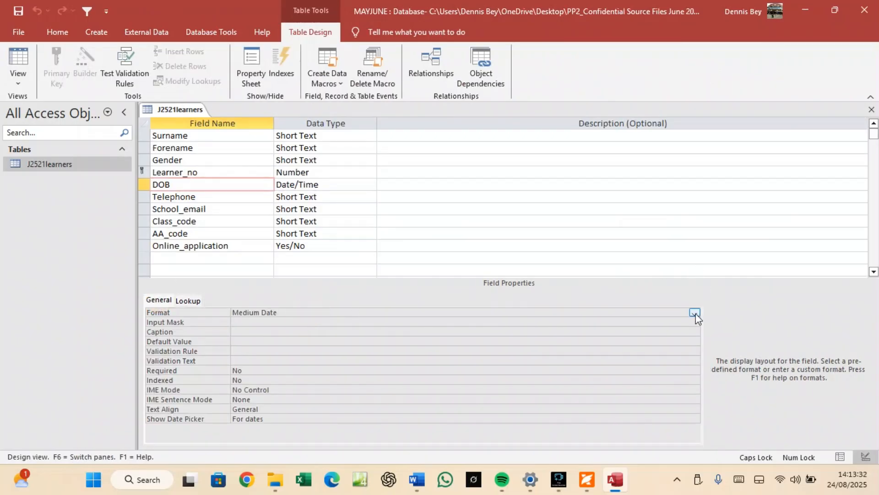
pyautogui.click(695, 314)
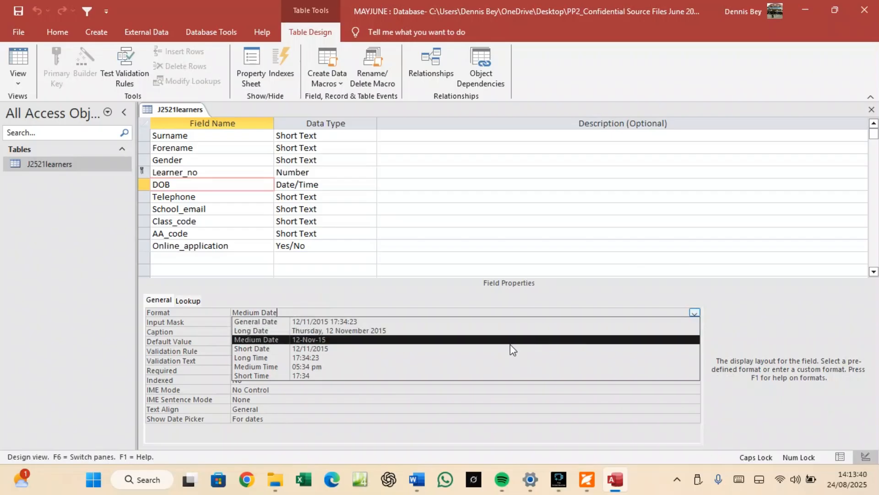
pyautogui.click(321, 340)
pyautogui.click(279, 325)
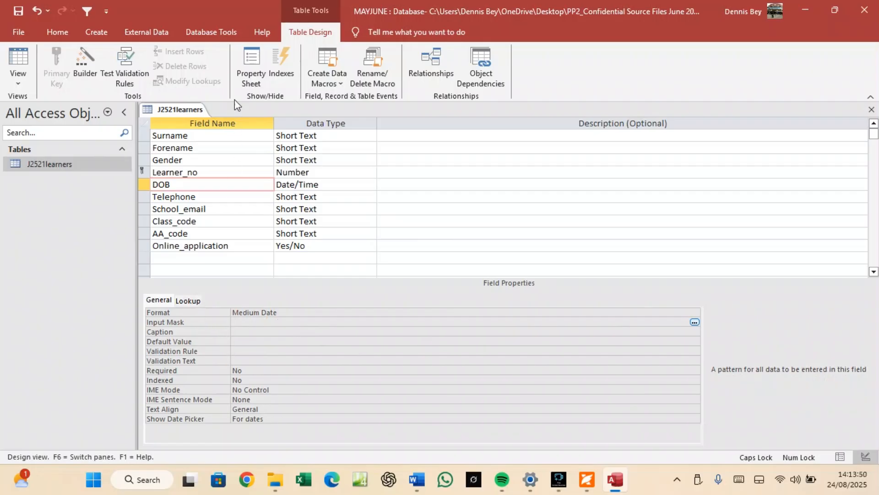
# Save the table design and switch back to Datasheet View.
pyautogui.rightClick(161, 112)
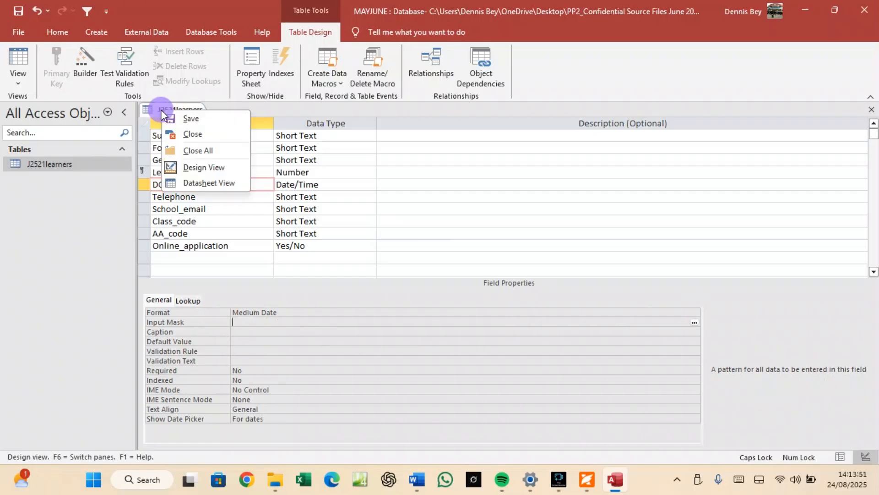
pyautogui.click(186, 116)
pyautogui.rightClick(185, 111)
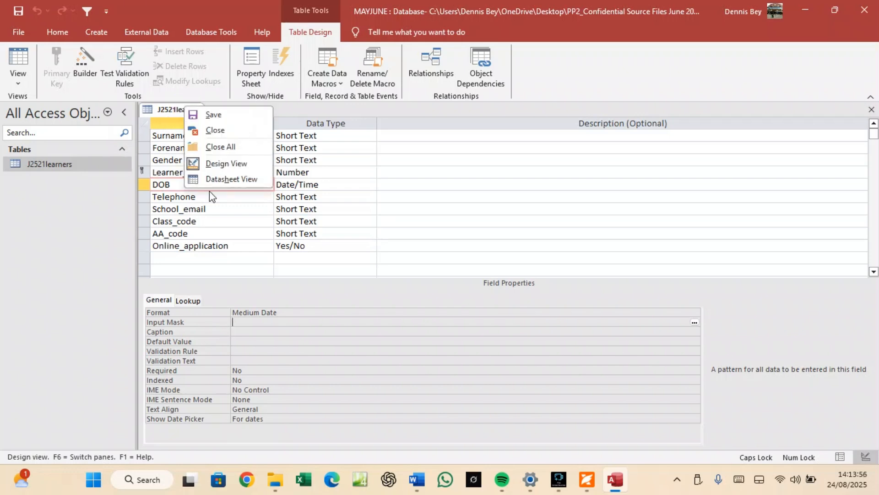
pyautogui.click(208, 179)
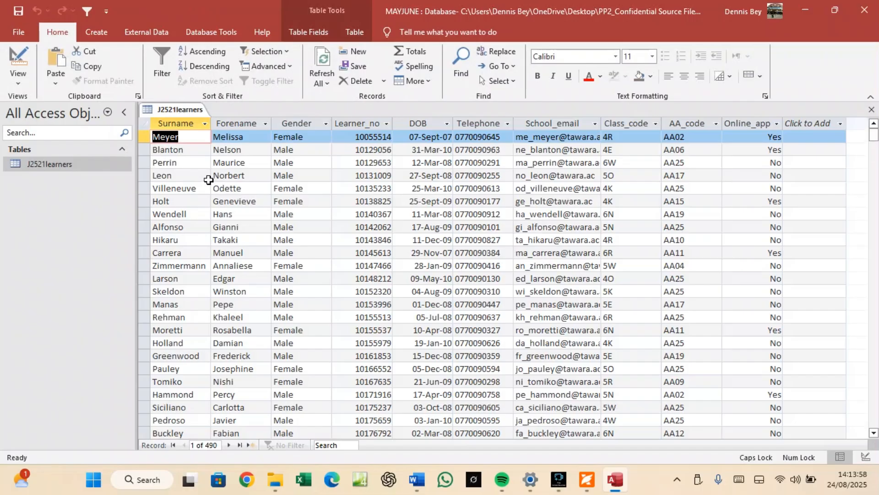
pyautogui.scroll(-2, 429, 342)
pyautogui.scroll(-8, 430, 343)
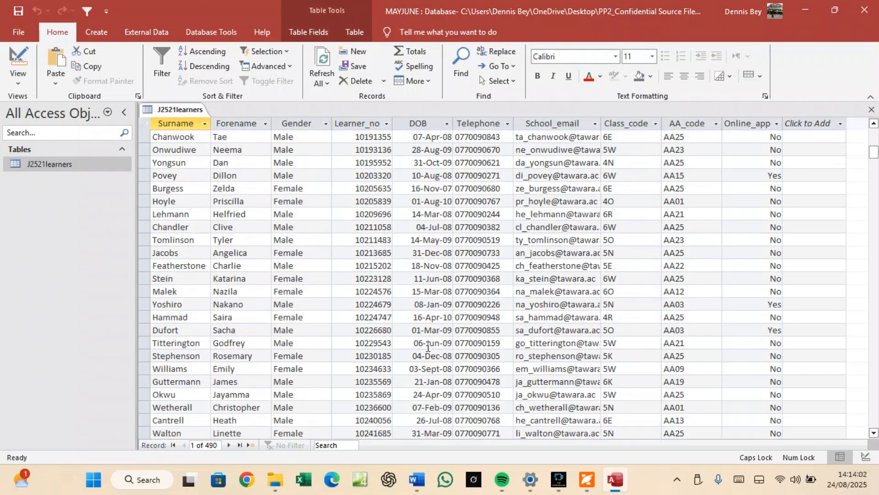
pyautogui.scroll(-1, 428, 347)
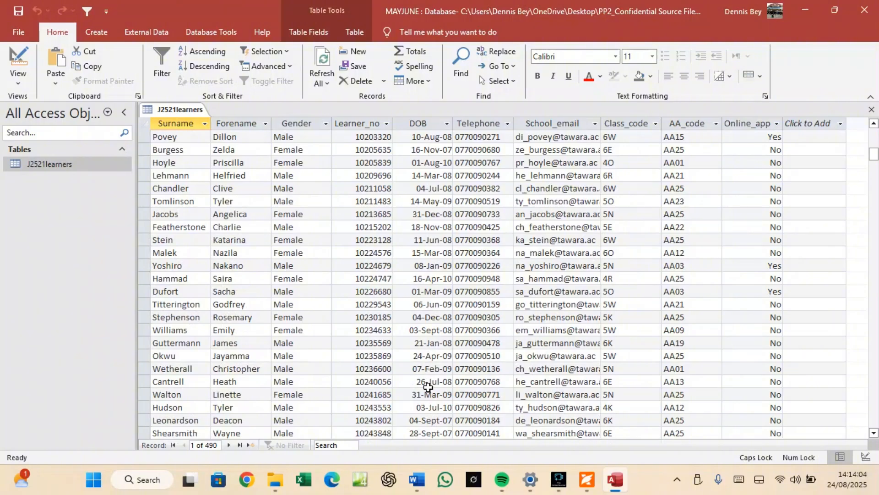
pyautogui.scroll(-5, 445, 426)
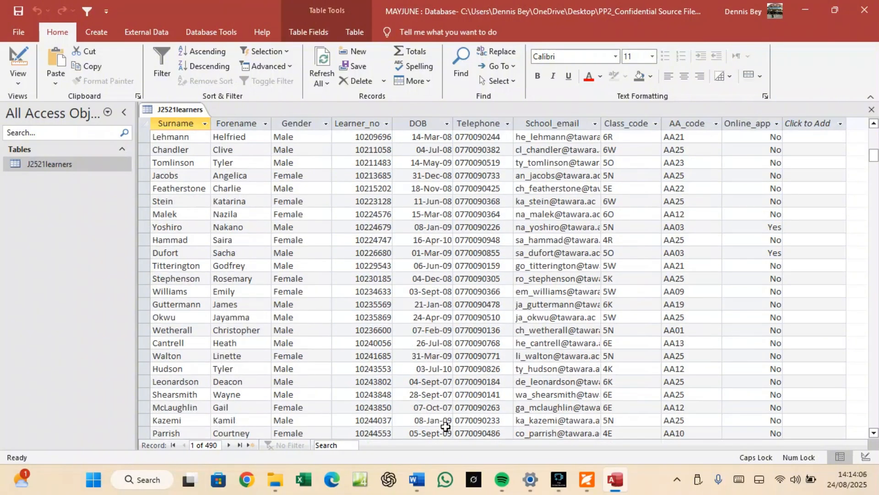
pyautogui.scroll(6, 439, 418)
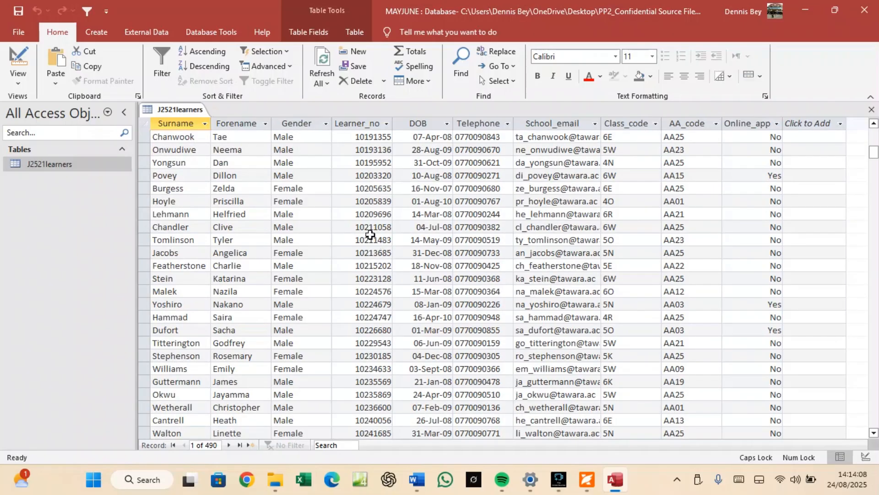
pyautogui.click(587, 479)
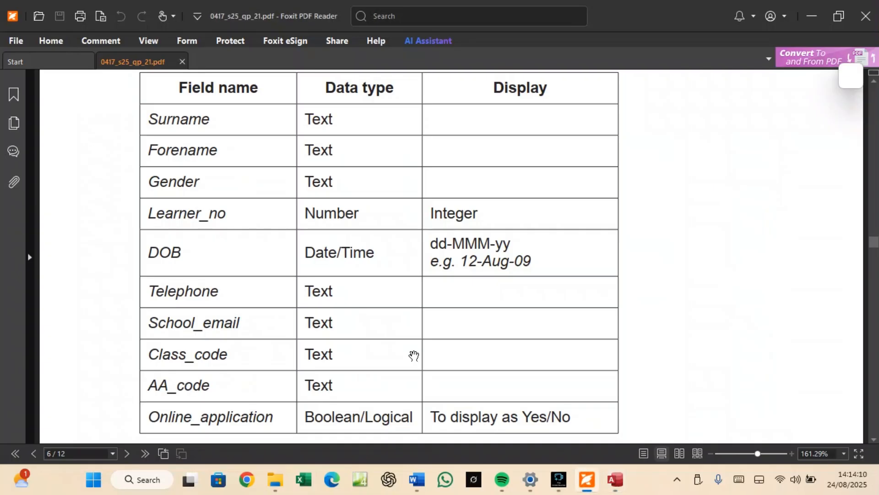
pyautogui.scroll(-3, 334, 275)
pyautogui.scroll(-2, 336, 271)
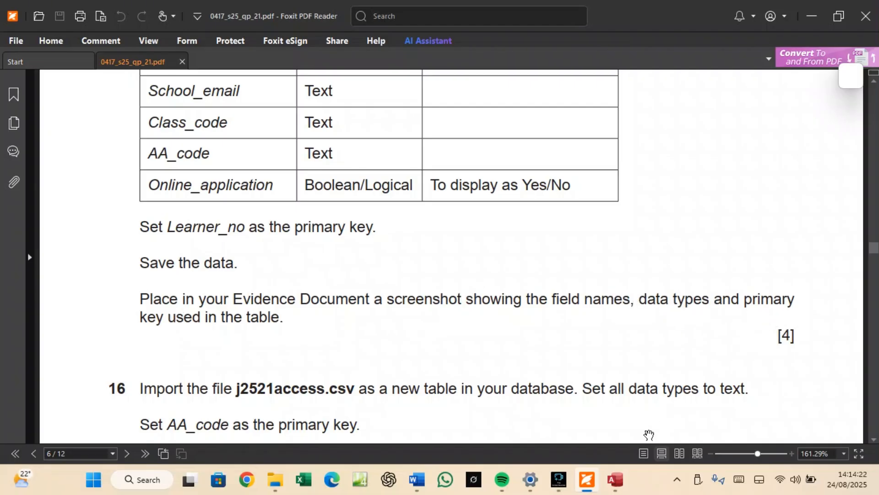
pyautogui.click(615, 480)
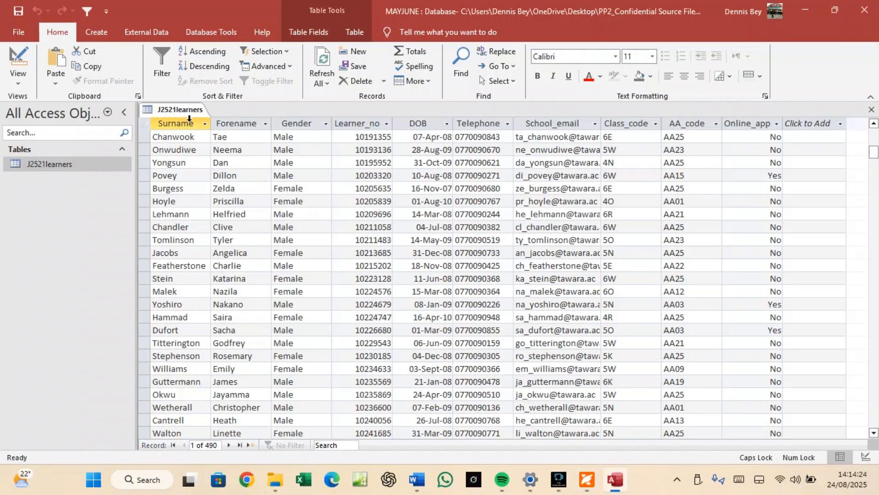
# Reopen J2521learners in Design view and snip its Field Name and Data Type grid.
pyautogui.rightClick(186, 110)
pyautogui.click(208, 165)
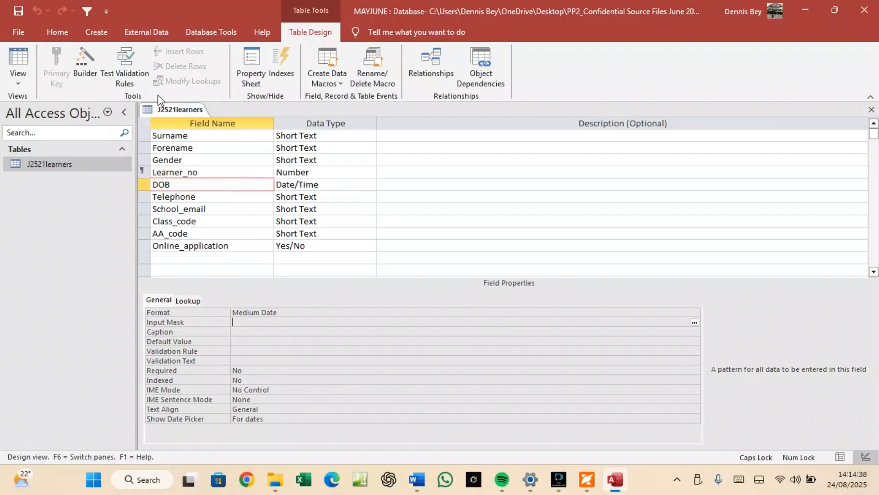
pyautogui.press('super+shift+s')
pyautogui.moveTo(137, 99); pyautogui.dragTo(381, 265)
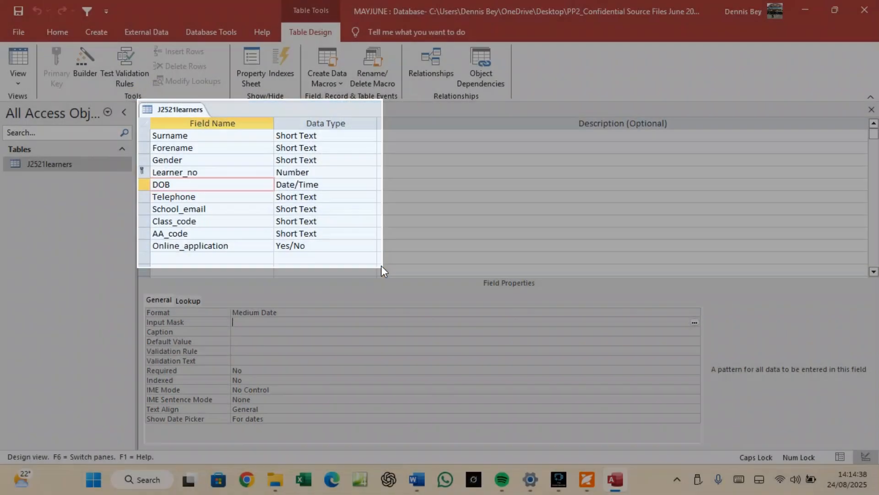
# Recheck the exam paper instructions before placing the J2521learners screenshot in Word.
pyautogui.click(416, 487)
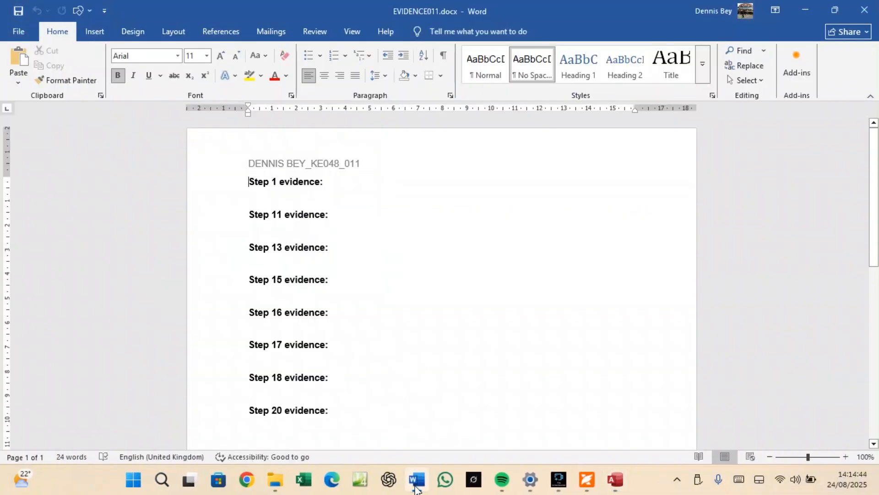
pyautogui.click(275, 196)
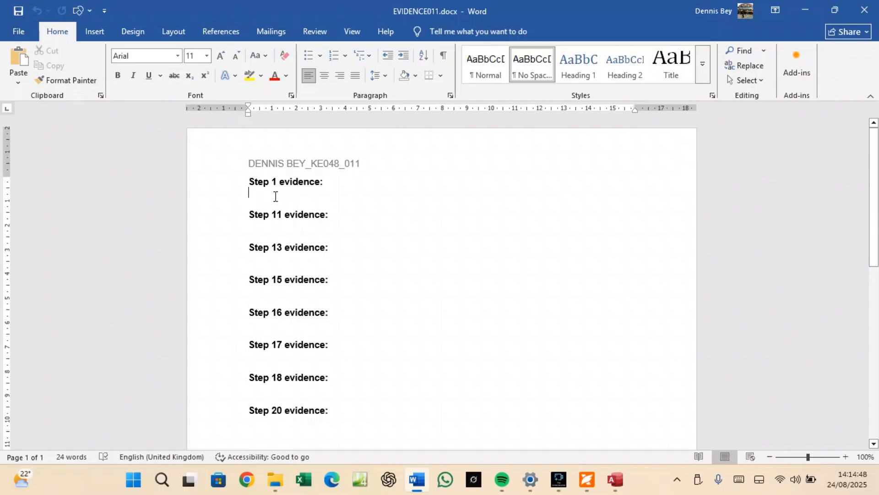
pyautogui.click(615, 480)
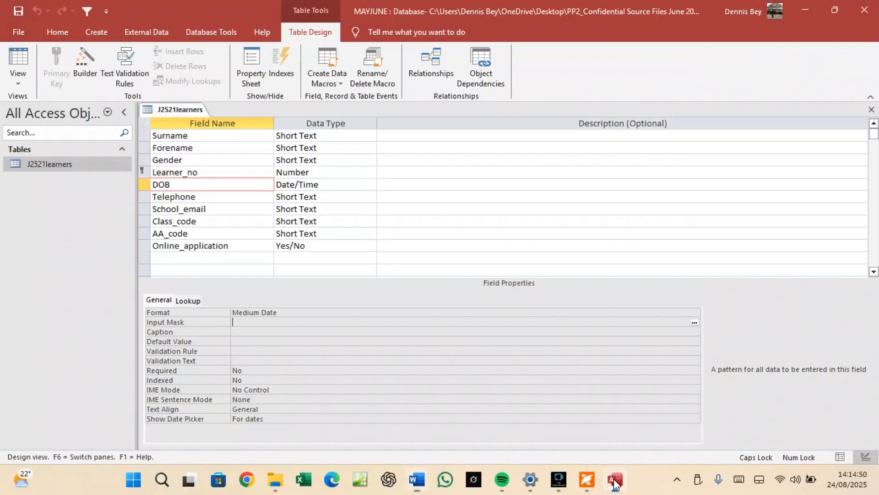
pyautogui.click(586, 480)
pyautogui.scroll(6, 203, 290)
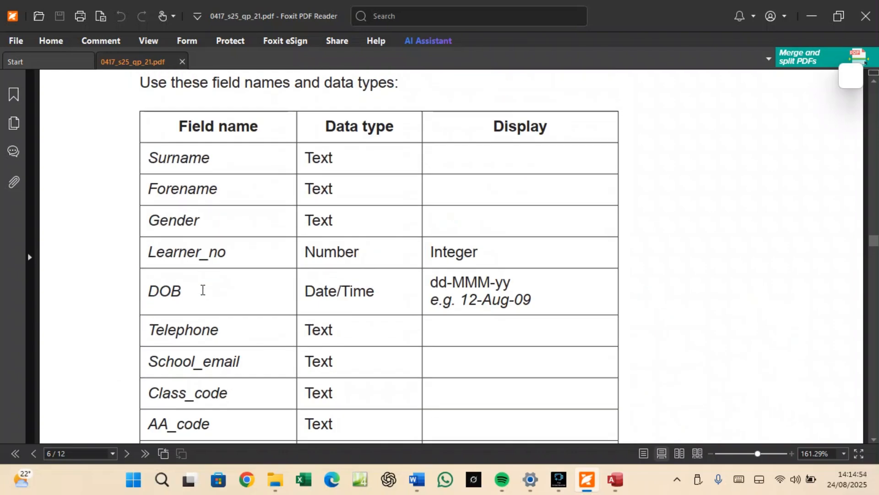
pyautogui.scroll(-4, 203, 290)
pyautogui.scroll(-2, 203, 289)
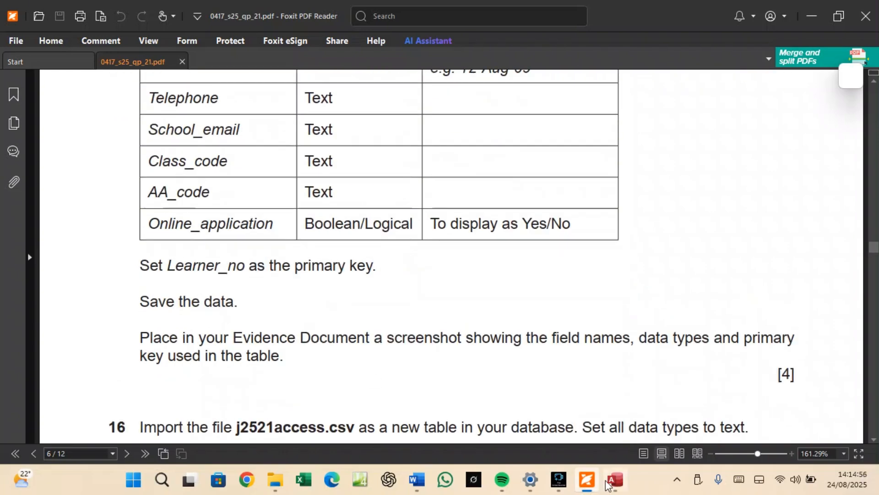
# Paste the J2521learners field screenshot on the line under 'Step 15 evidence:'.
pyautogui.click(423, 480)
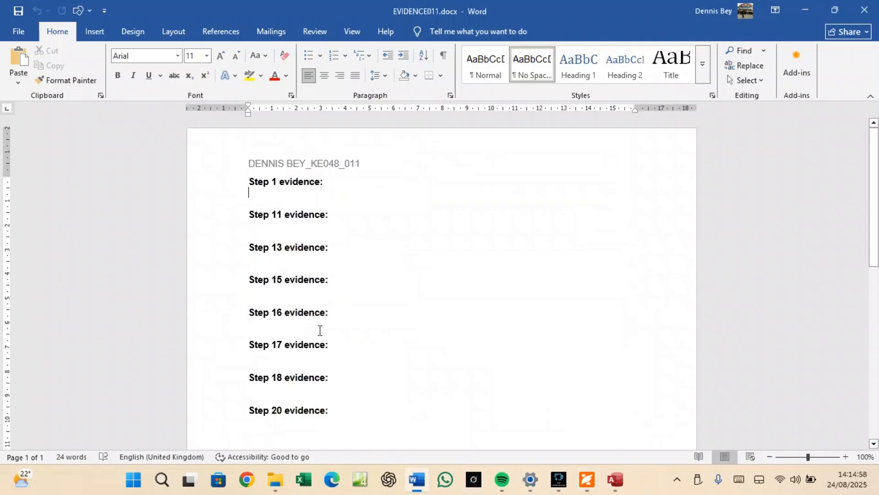
pyautogui.click(295, 290)
pyautogui.hotkey('ctrl', 'v')
pyautogui.scroll(-3, 295, 289)
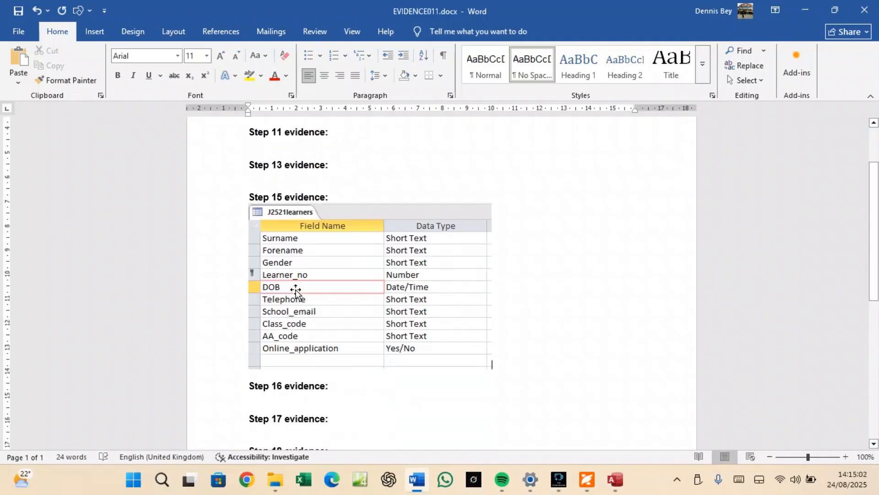
pyautogui.scroll(-2, 295, 289)
pyautogui.click(587, 480)
# Read question 16: import j2521access.csv with AA_code as the primary key.
pyautogui.scroll(-3, 430, 353)
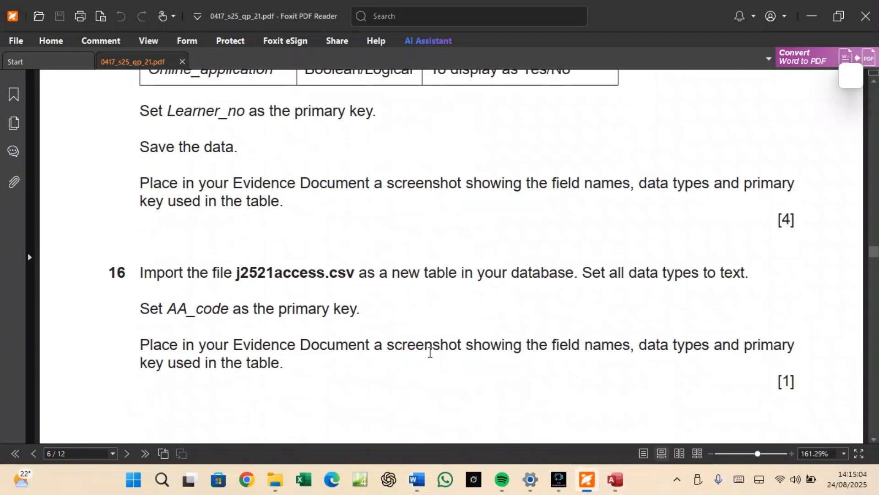
pyautogui.scroll(-2, 430, 352)
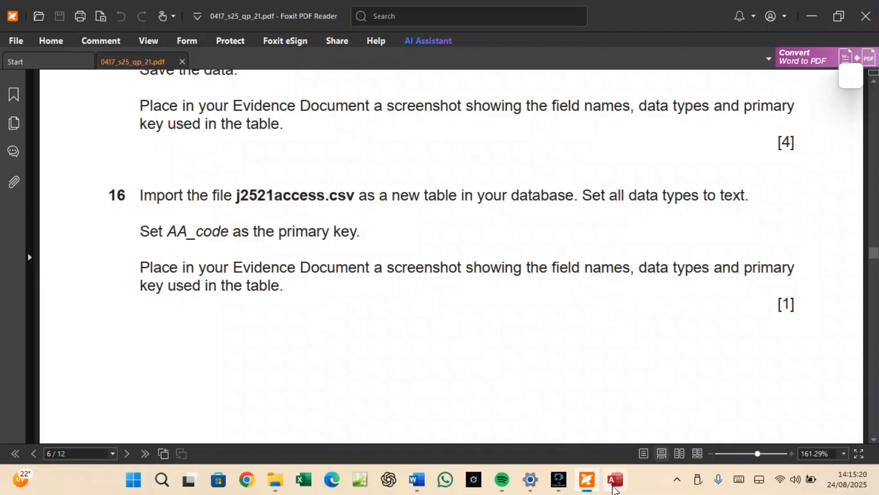
pyautogui.click(614, 485)
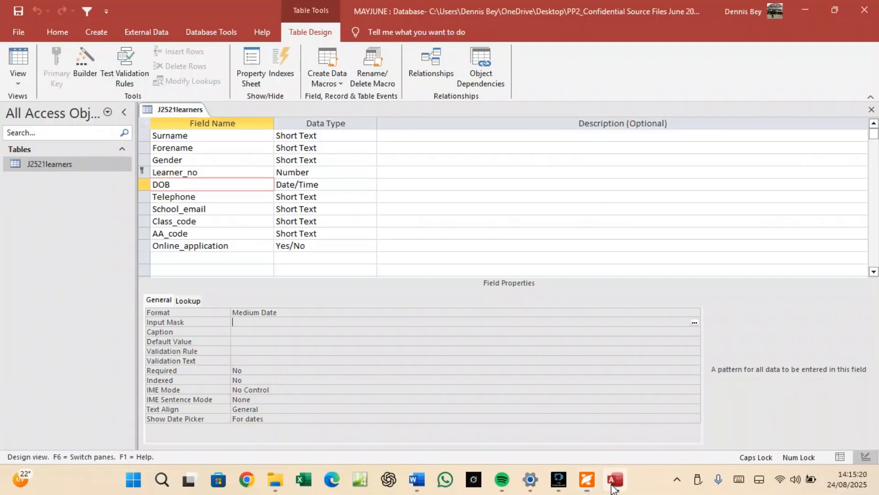
# Save the J2521learners table design and close all open objects.
pyautogui.rightClick(174, 110)
pyautogui.click(198, 117)
pyautogui.rightClick(189, 105)
pyautogui.click(222, 141)
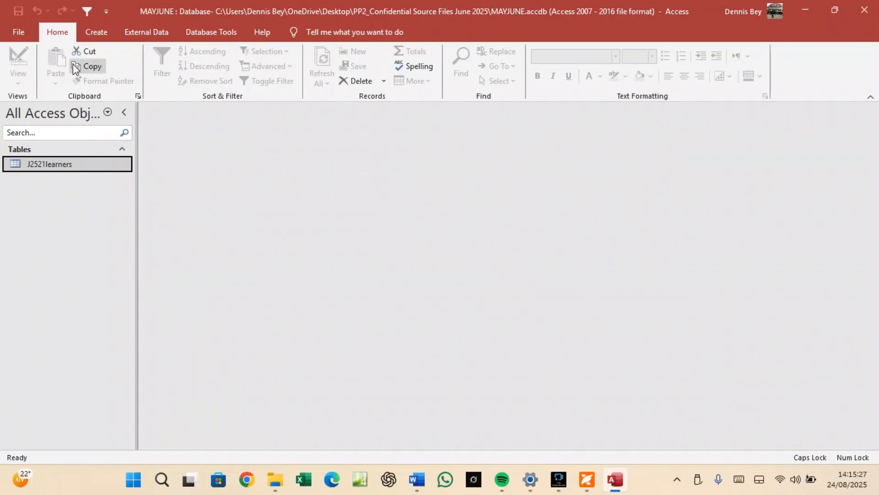
# Start a text file import of j2521access.csv into a new table.
pyautogui.click(144, 31)
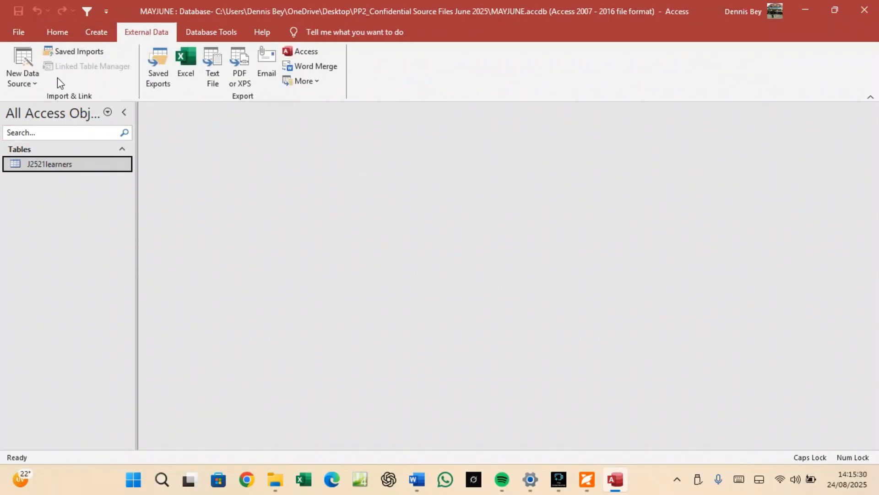
pyautogui.click(28, 78)
pyautogui.moveTo(47, 109)
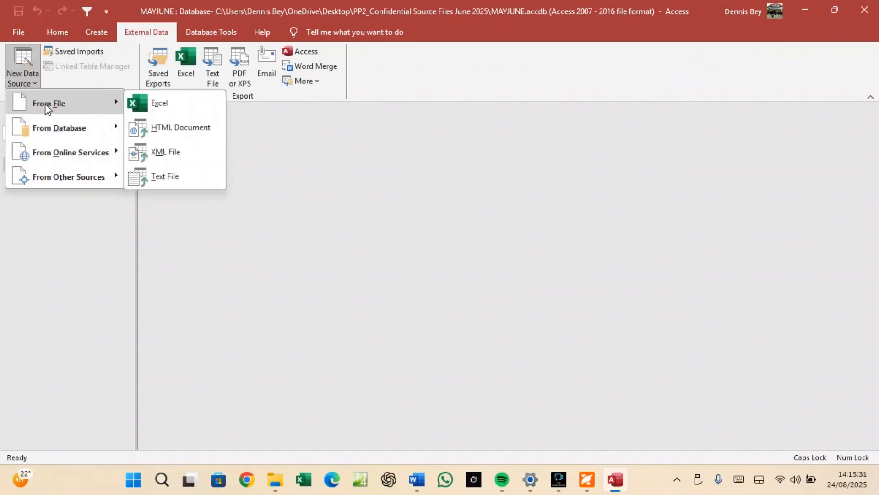
pyautogui.click(181, 180)
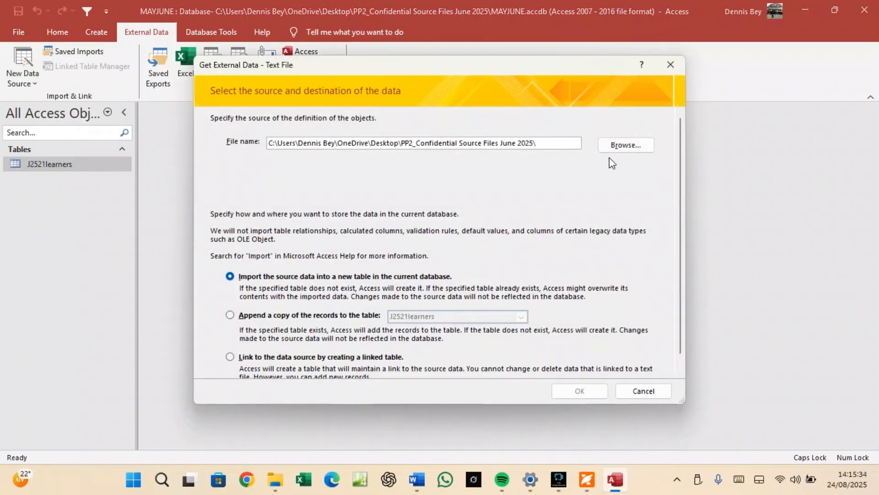
pyautogui.click(618, 145)
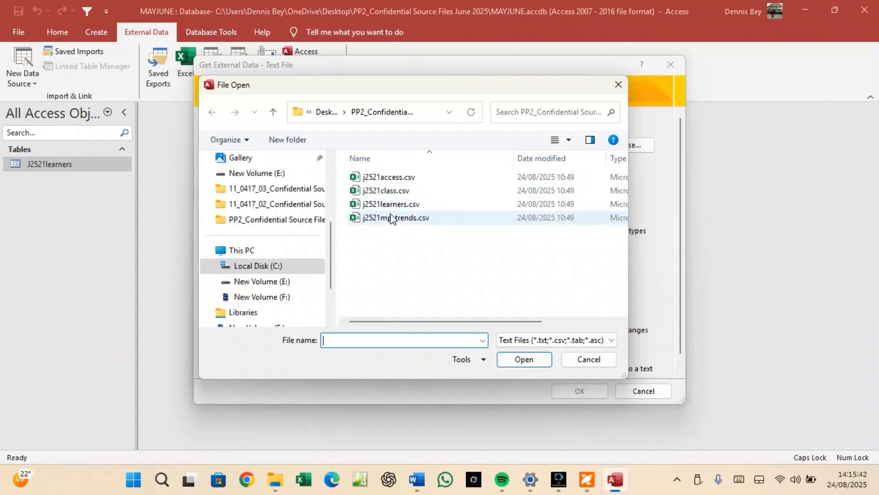
pyautogui.click(388, 177)
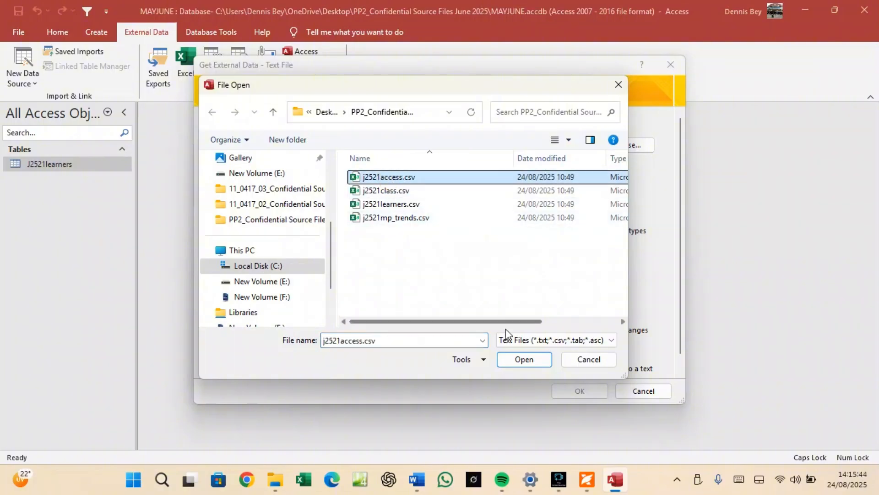
pyautogui.click(518, 359)
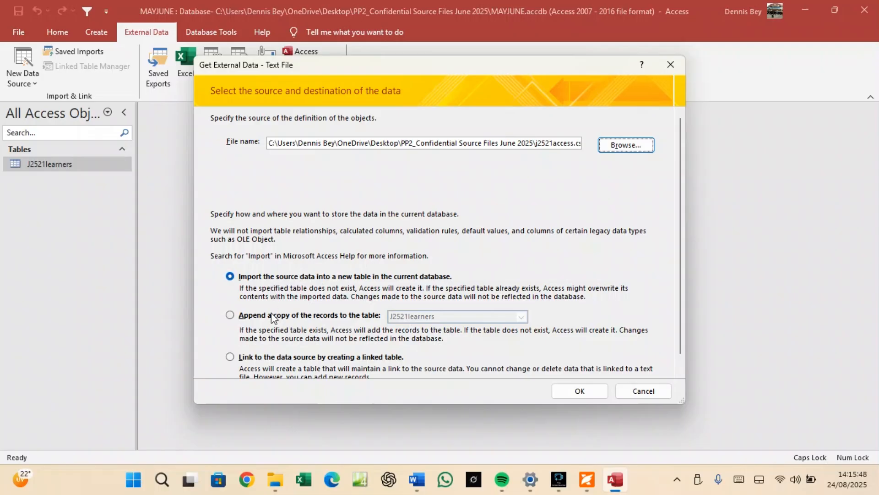
pyautogui.click(578, 391)
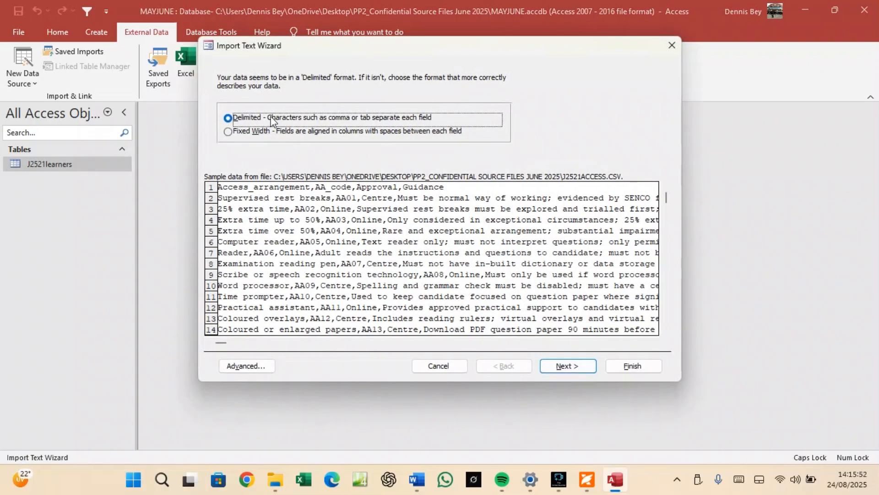
# Keep the Delimited format and take field names from the first row.
pyautogui.click(557, 369)
pyautogui.click(222, 141)
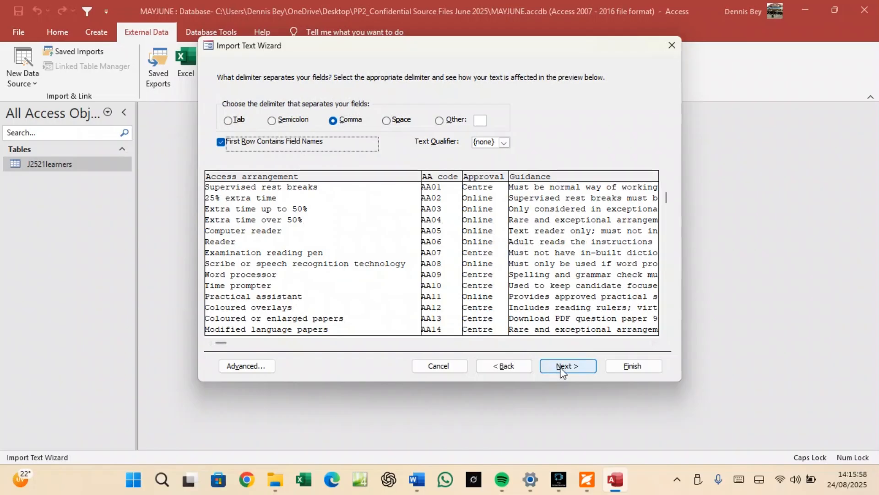
pyautogui.click(590, 366)
pyautogui.click(591, 365)
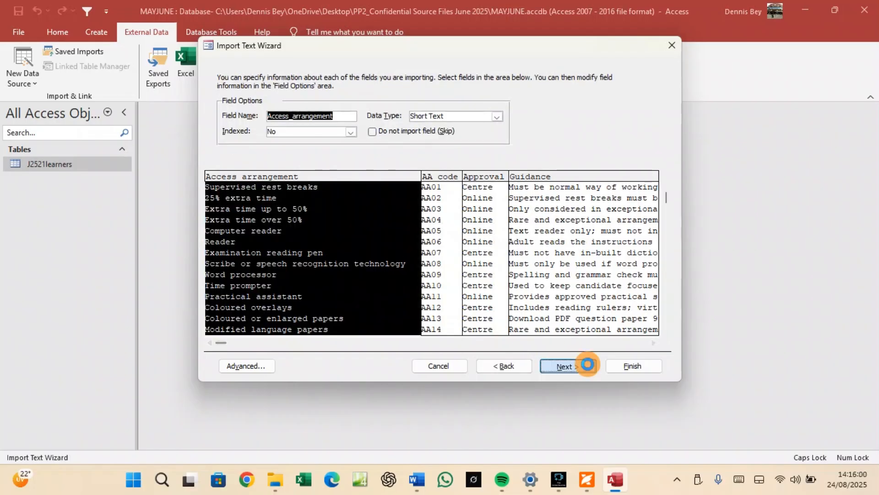
# Set AA_code as primary key and finish importing as J2521access without saving import steps.
pyautogui.click(346, 129)
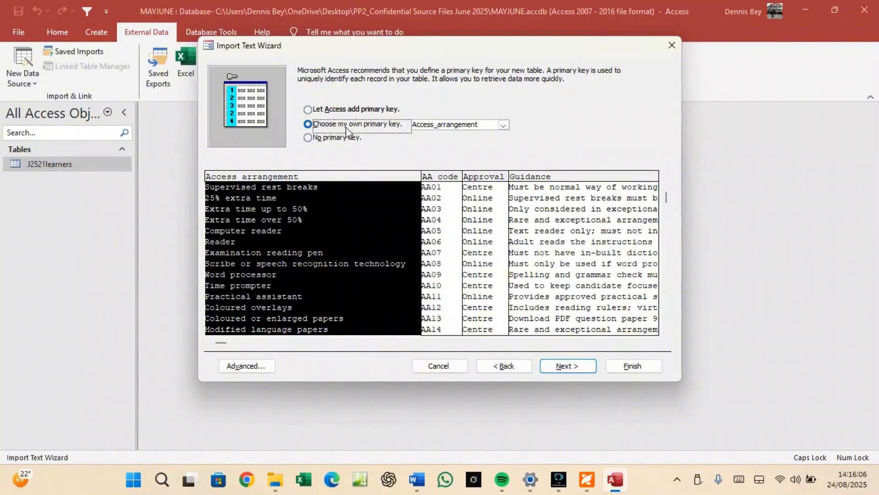
pyautogui.click(446, 218)
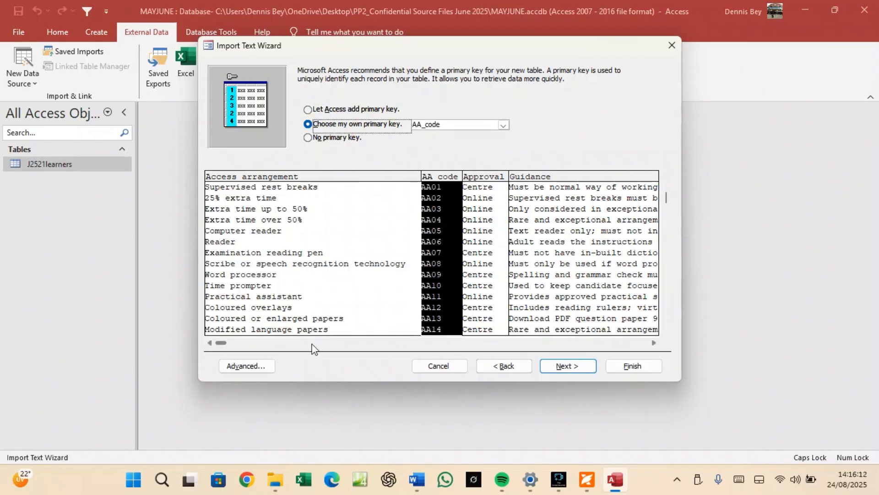
pyautogui.click(259, 365)
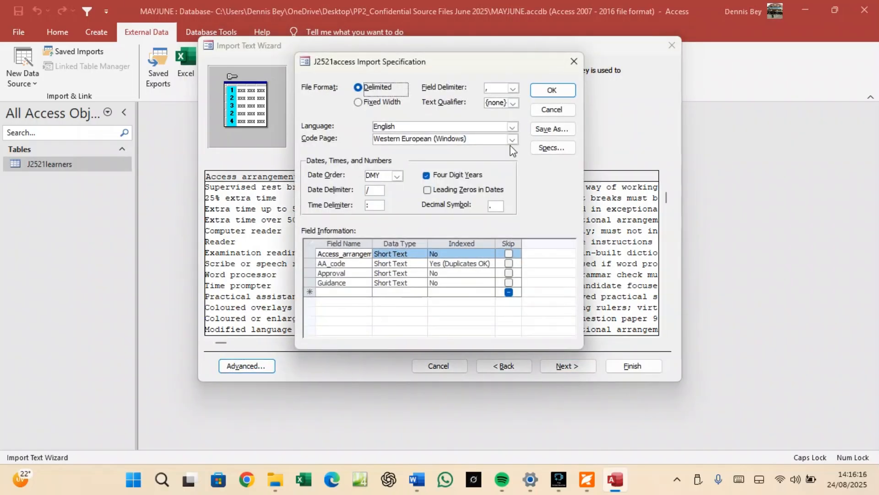
pyautogui.click(552, 89)
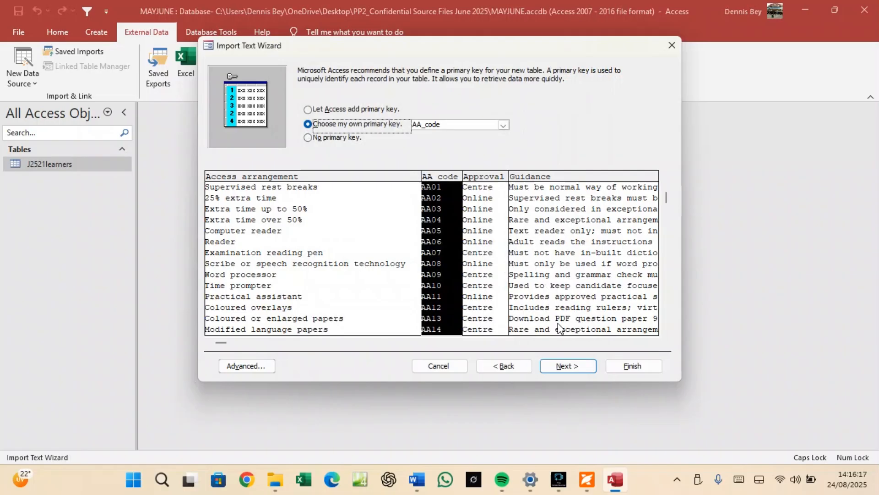
pyautogui.click(566, 369)
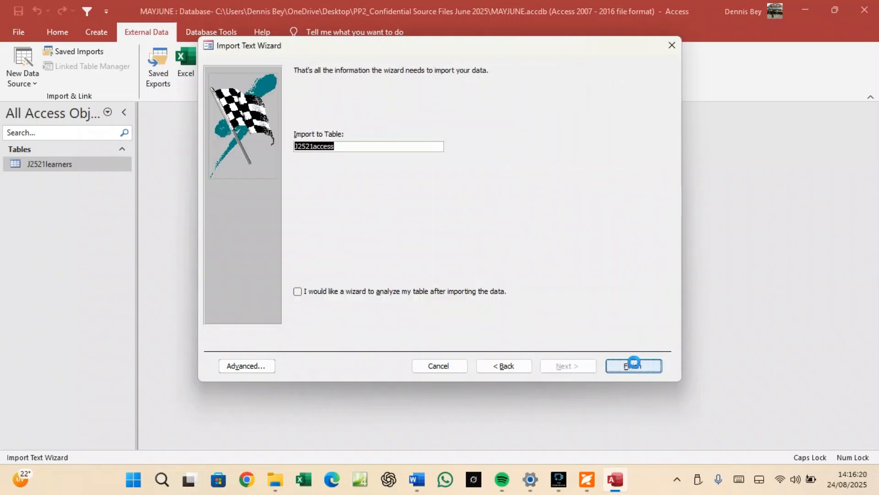
pyautogui.click(633, 365)
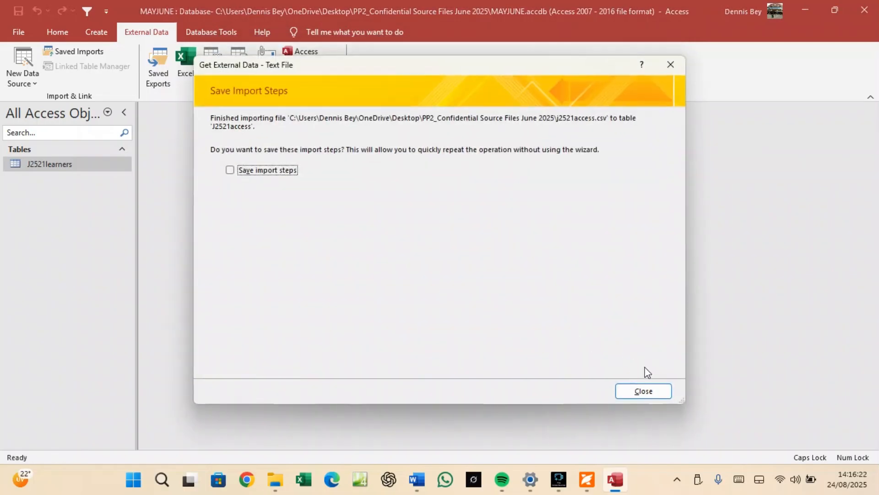
pyautogui.click(645, 392)
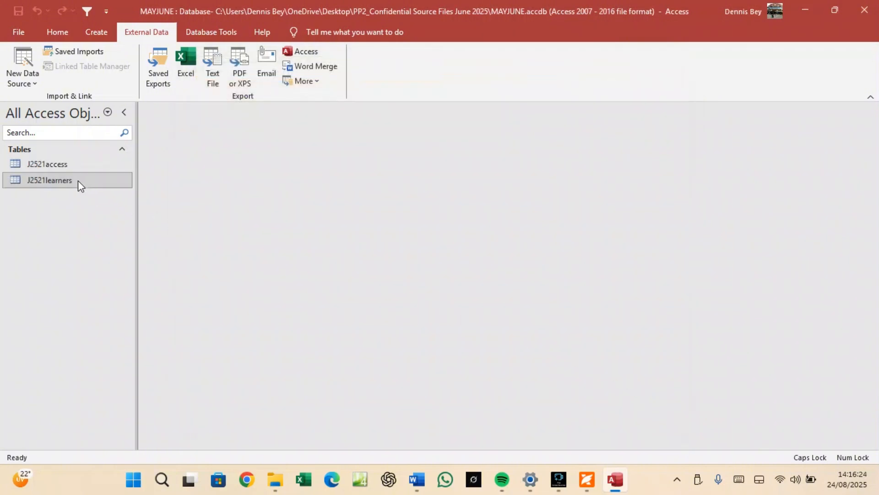
# Open J2521access in Design view and snip its four Short Text fields and types.
pyautogui.rightClick(61, 167)
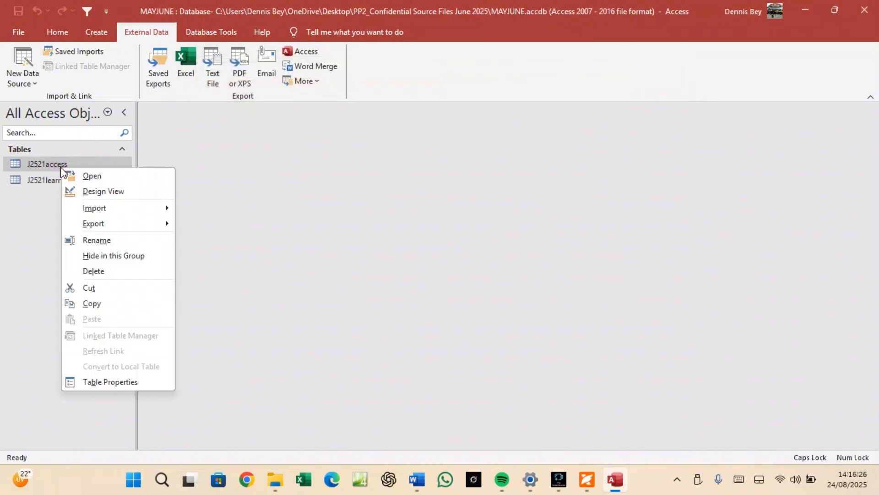
pyautogui.click(86, 194)
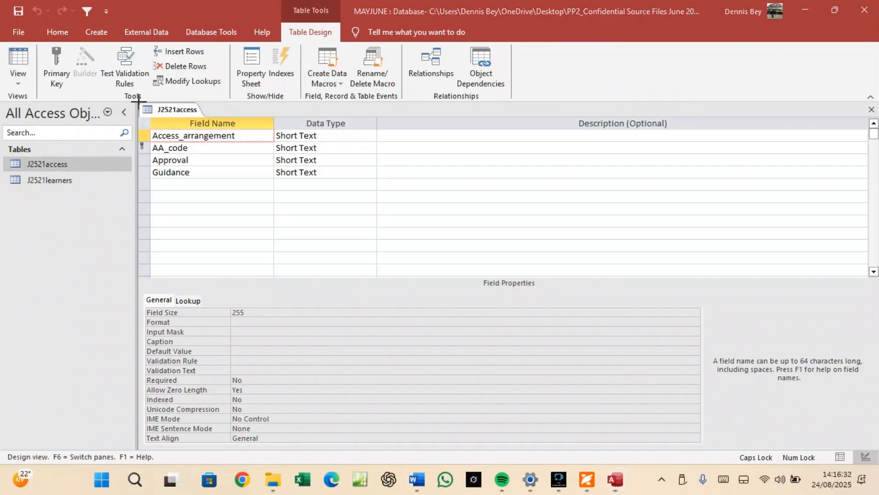
pyautogui.press('super+shift+s')
pyautogui.moveTo(137, 100); pyautogui.dragTo(379, 193)
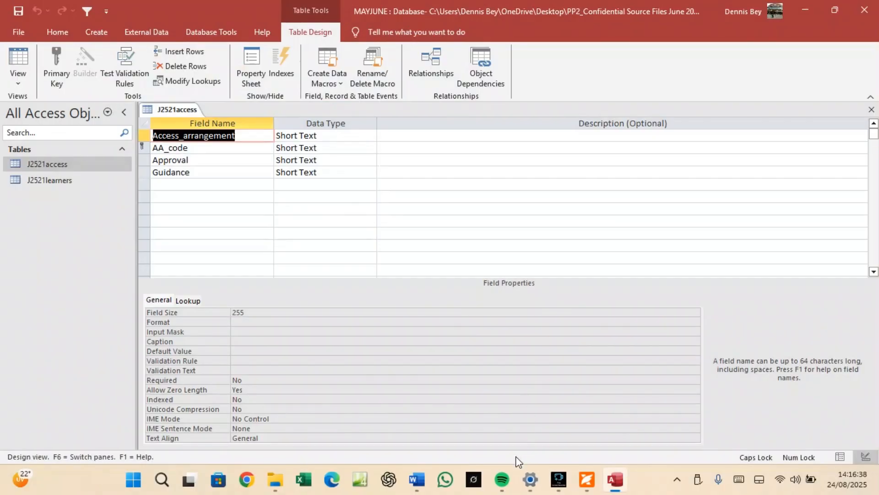
pyautogui.click(417, 481)
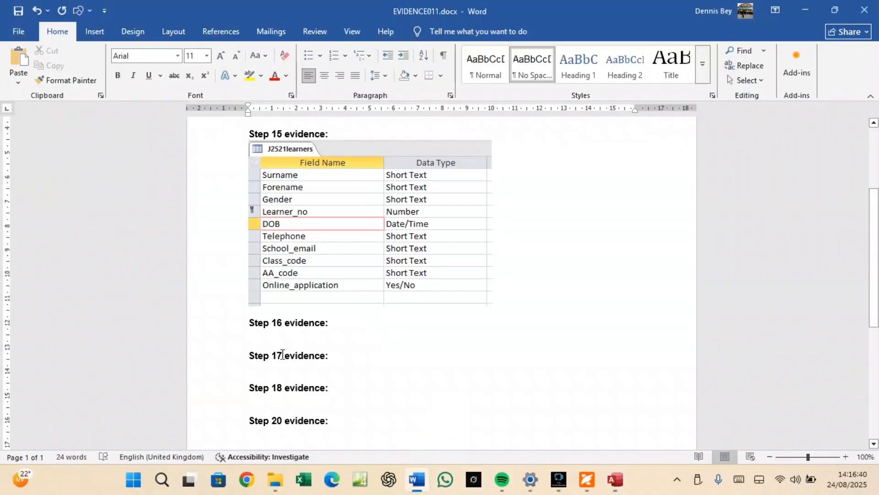
# Paste the J2521access screenshot under Step 16 evidence and widen it to 11.2 cm.
pyautogui.click(273, 341)
pyautogui.hotkey('ctrl', 'v')
pyautogui.scroll(-5, 361, 343)
pyautogui.click(384, 287)
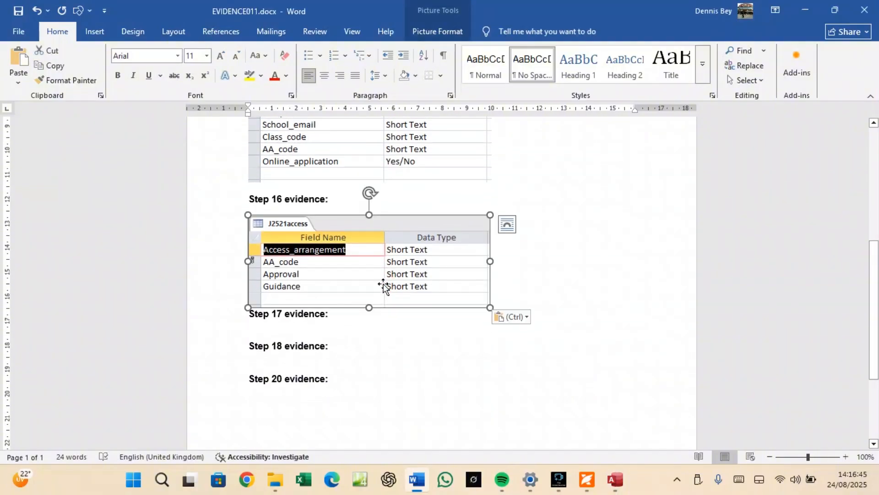
pyautogui.click(438, 31)
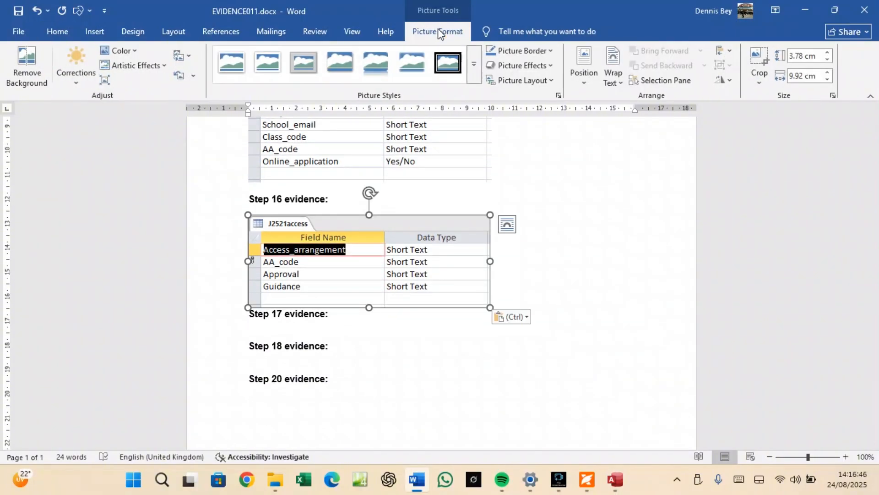
pyautogui.click(827, 71)
pyautogui.click(828, 72)
pyautogui.click(828, 72)
pyautogui.click(828, 72)
pyautogui.click(828, 72)
pyautogui.click(828, 72)
pyautogui.click(827, 72)
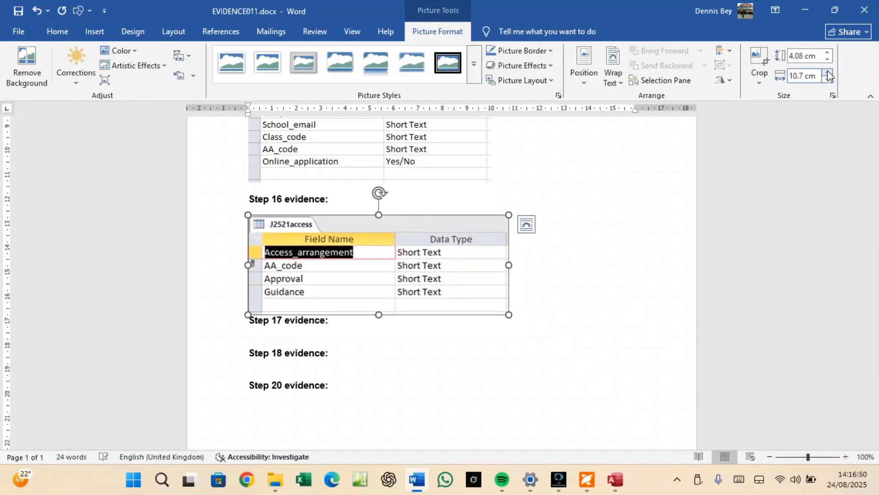
pyautogui.click(828, 72)
pyautogui.click(827, 72)
pyautogui.click(827, 72)
pyautogui.click(827, 71)
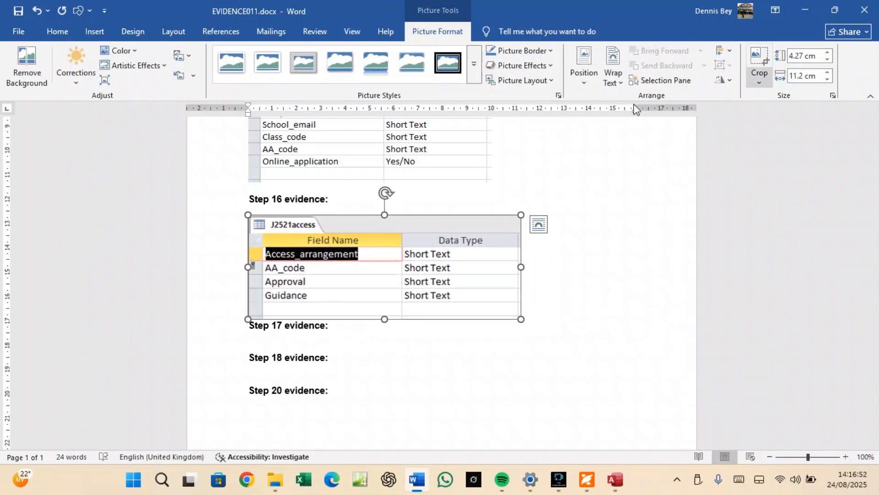
# Enlarge the Step 15 J2521learners picture to match the 11.2 cm width.
pyautogui.click(463, 151)
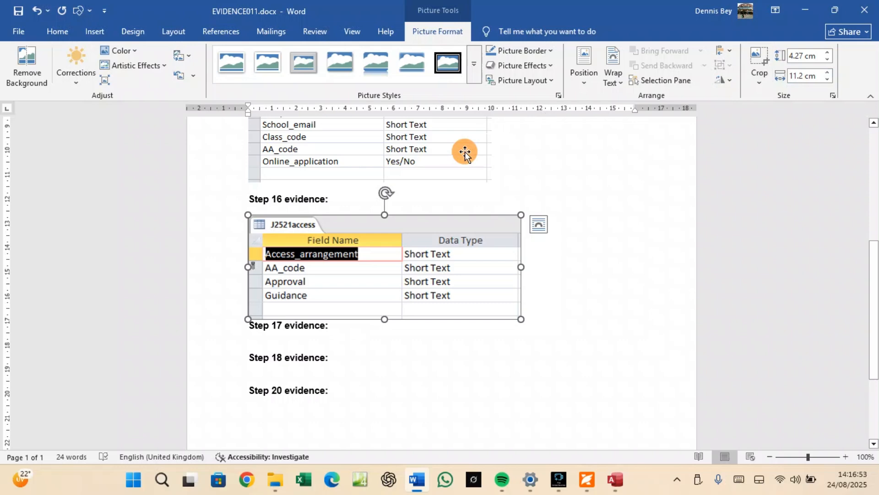
pyautogui.click(828, 72)
pyautogui.click(828, 73)
pyautogui.click(828, 72)
pyautogui.click(828, 72)
pyautogui.click(828, 72)
pyautogui.click(828, 73)
pyautogui.click(827, 73)
pyautogui.click(828, 73)
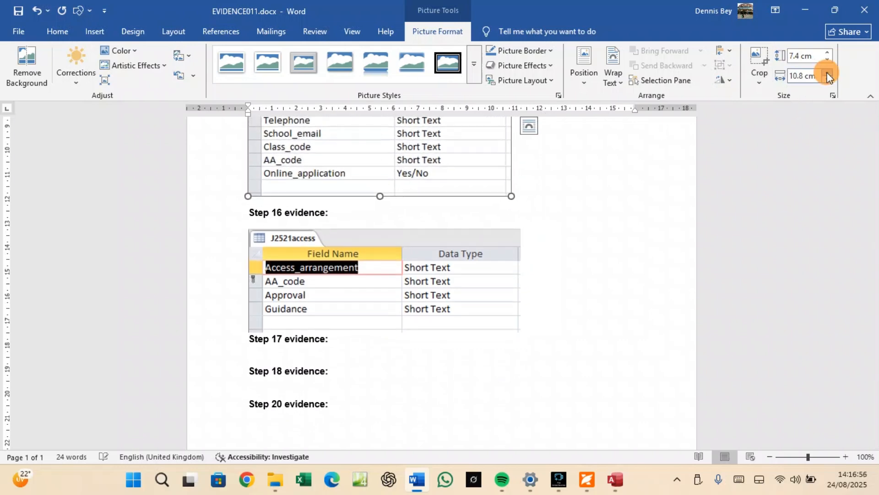
pyautogui.click(828, 73)
pyautogui.click(828, 73)
pyautogui.click(828, 73)
pyautogui.click(828, 73)
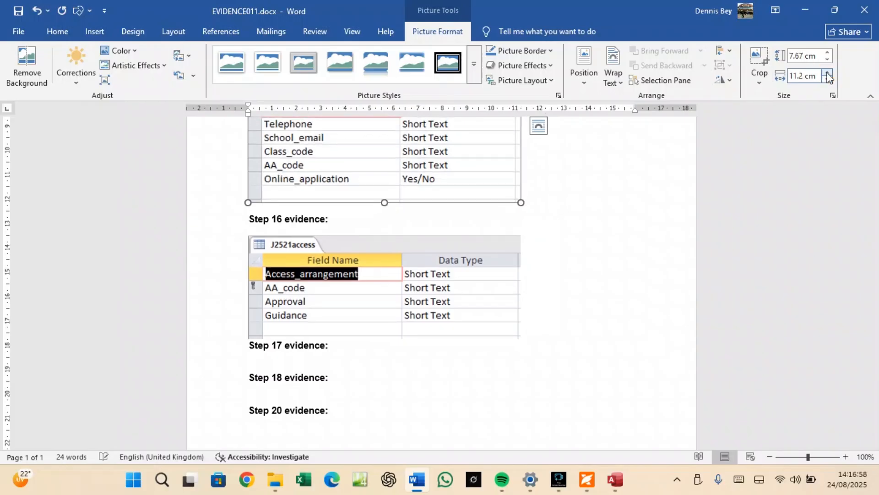
pyautogui.scroll(5, 355, 192)
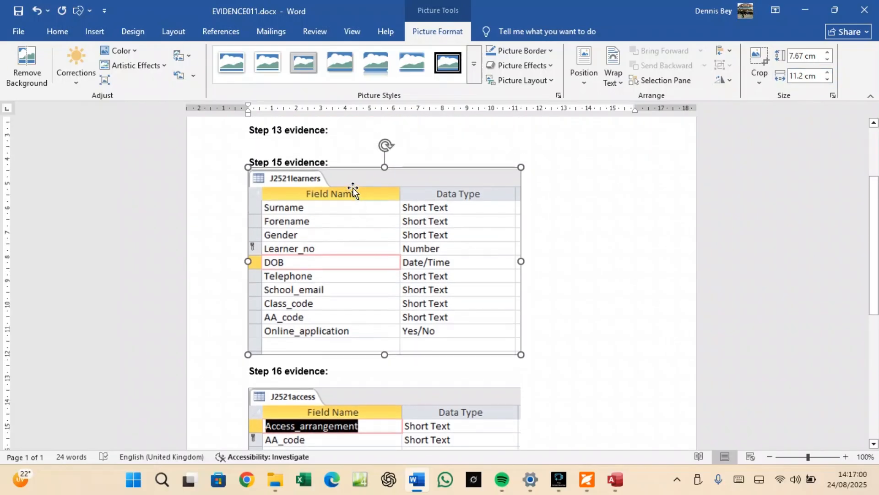
pyautogui.scroll(-4, 353, 188)
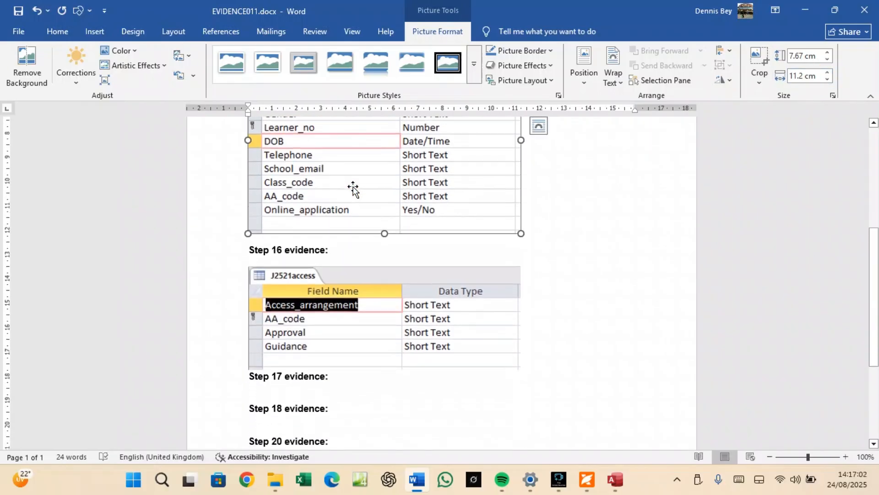
pyautogui.scroll(3, 353, 188)
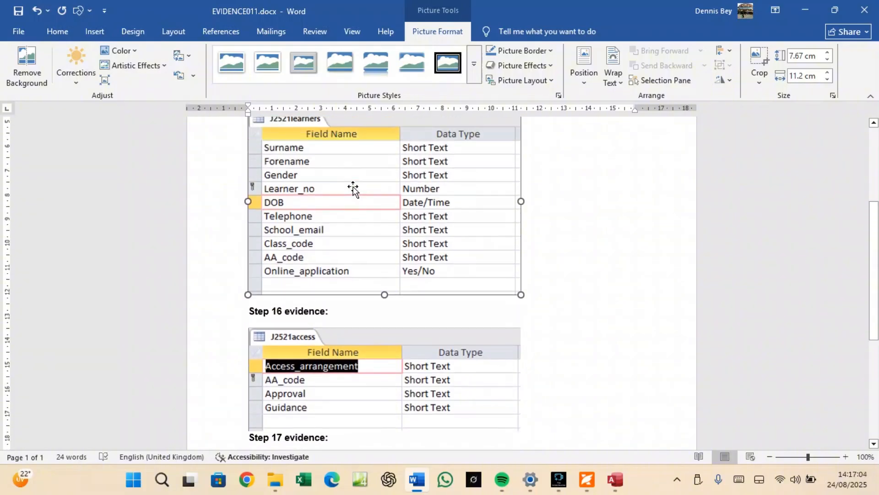
pyautogui.scroll(-3, 353, 188)
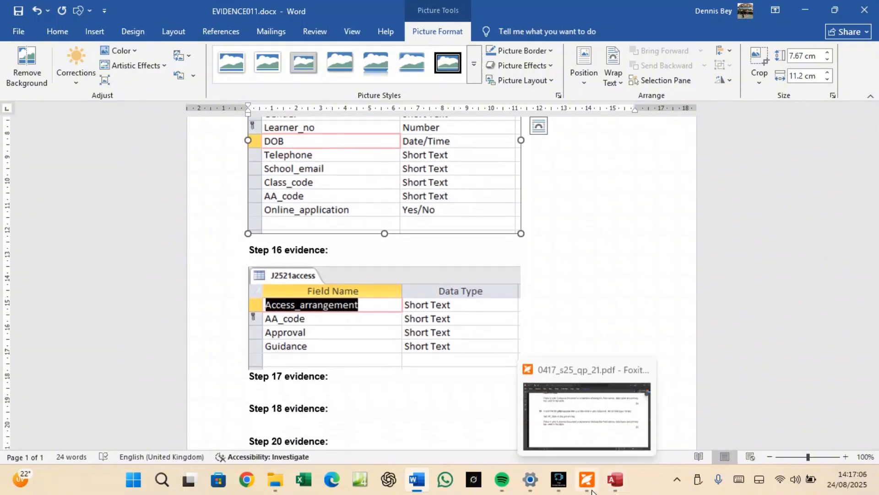
# Read question 17 on page 7 with its j2521class.csv import field table.
pyautogui.click(588, 481)
pyautogui.scroll(-3, 236, 290)
pyautogui.scroll(-8, 236, 290)
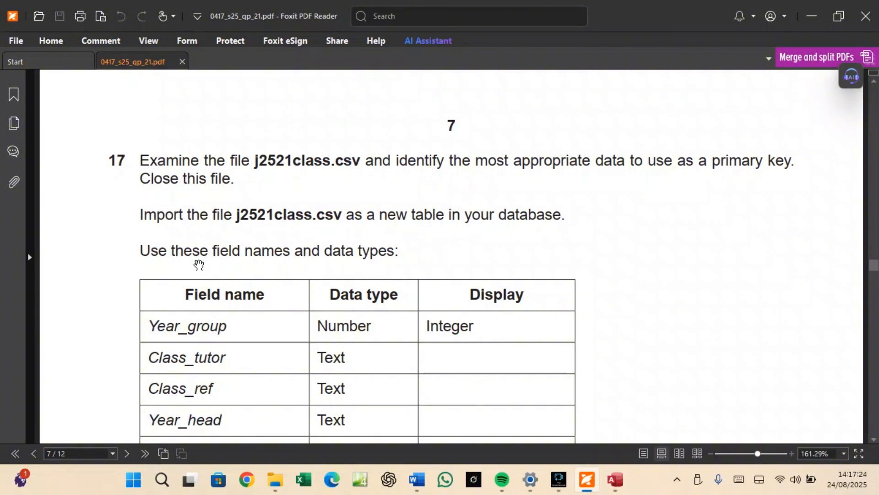
pyautogui.scroll(-2, 325, 253)
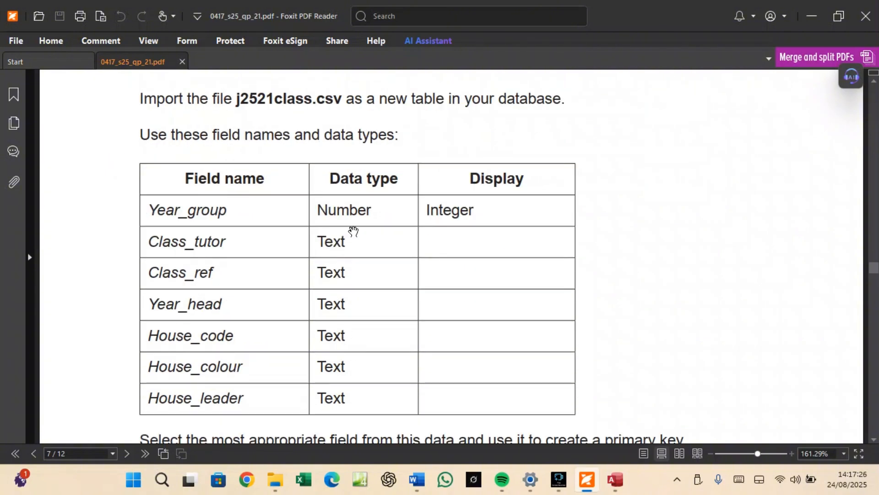
pyautogui.scroll(2, 352, 254)
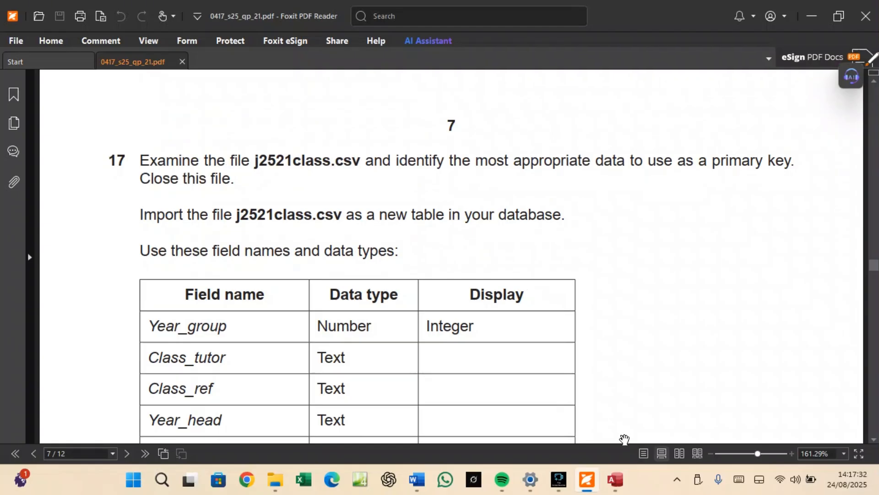
pyautogui.click(627, 482)
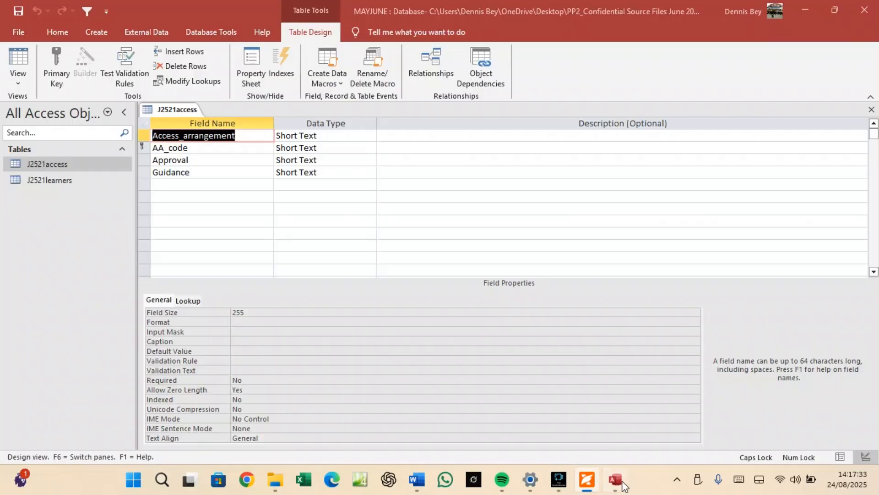
# Save and close the J2521access table design.
pyautogui.click(160, 108)
pyautogui.click(183, 113)
pyautogui.rightClick(176, 106)
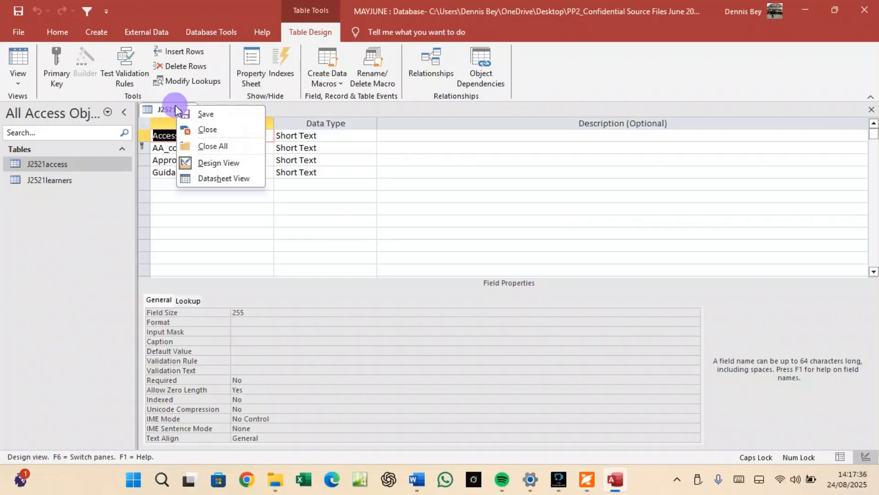
pyautogui.click(204, 129)
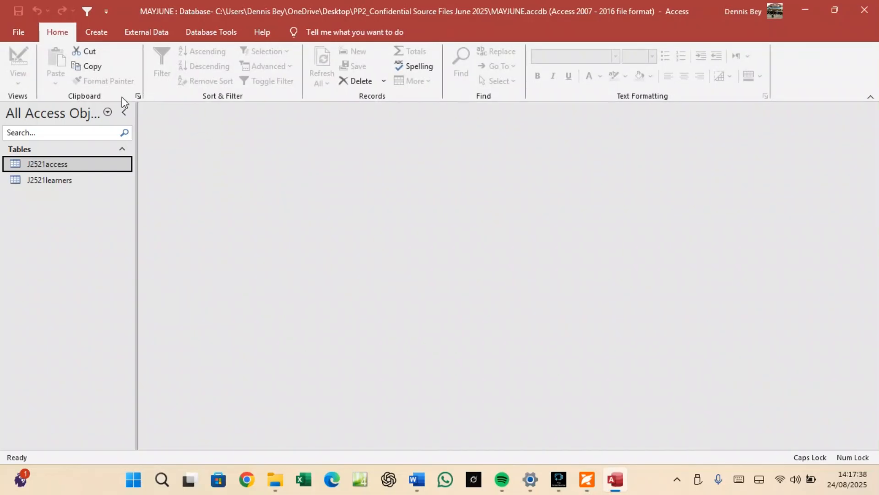
# Begin a text file import, browse to j2521class.csv, then cancel it.
pyautogui.click(137, 30)
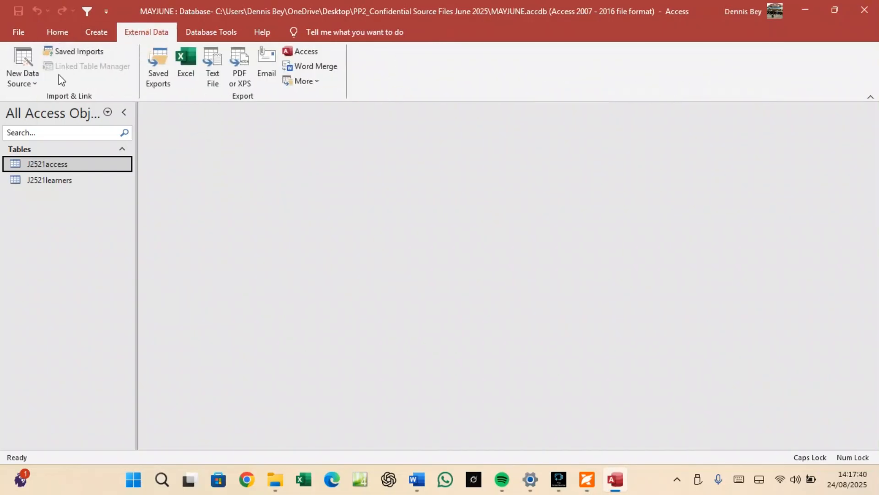
pyautogui.click(26, 86)
pyautogui.moveTo(41, 104)
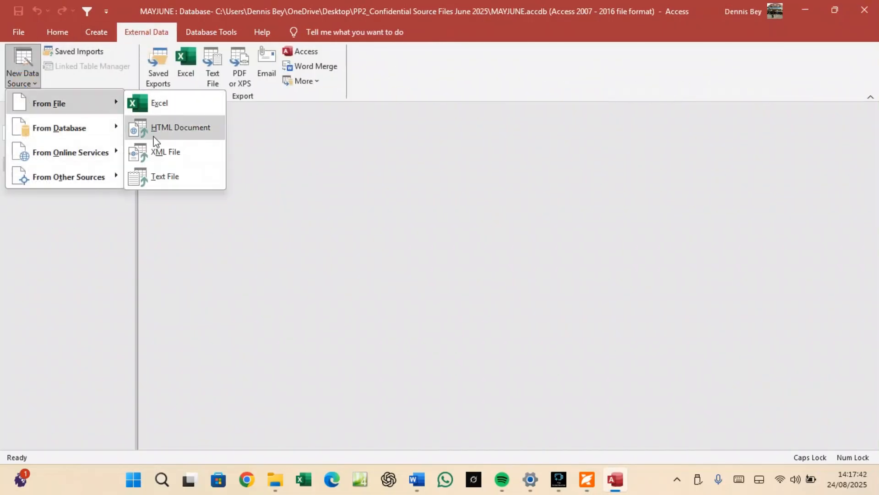
pyautogui.click(166, 176)
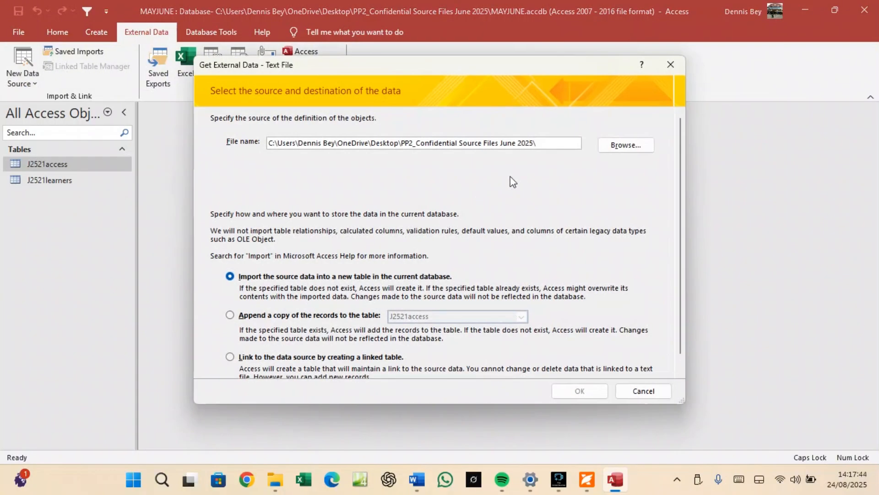
pyautogui.click(612, 146)
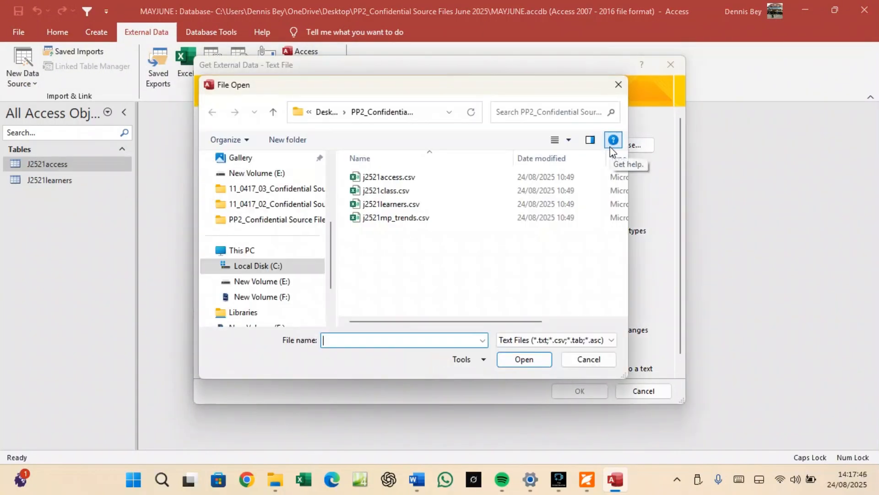
pyautogui.click(388, 194)
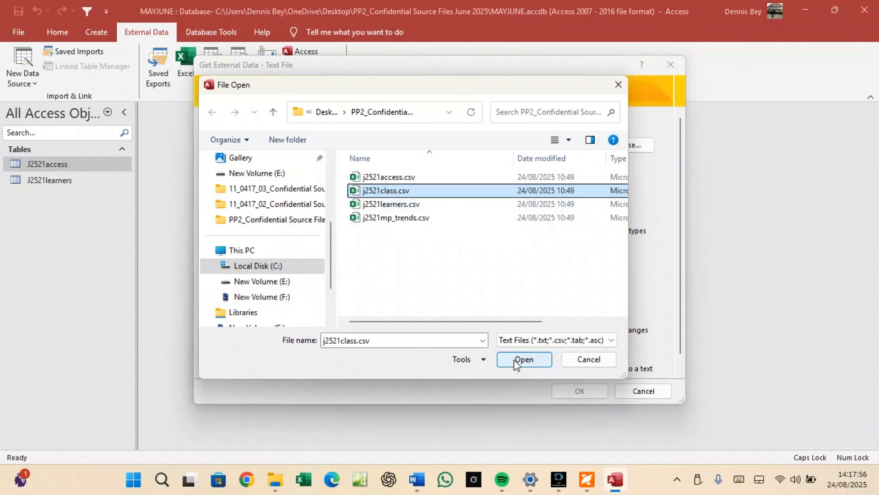
pyautogui.click(590, 361)
pyautogui.click(632, 389)
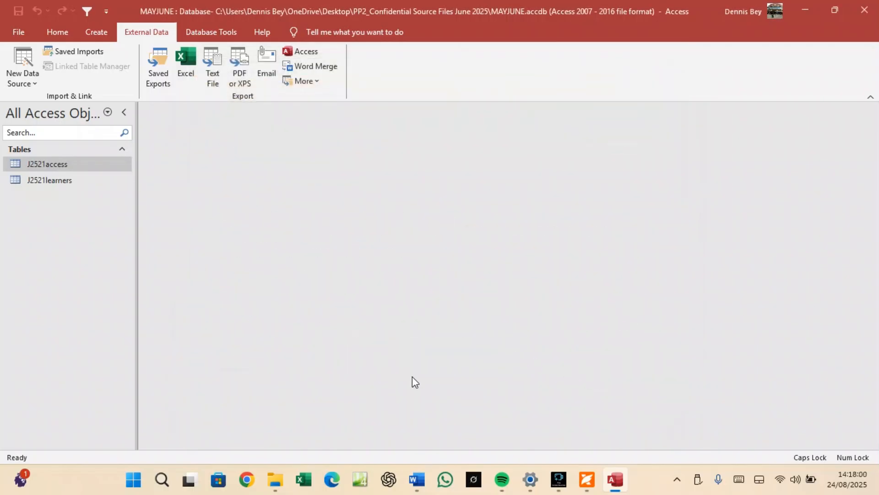
# Open j2521class.csv from the source files folder in Excel.
pyautogui.click(274, 481)
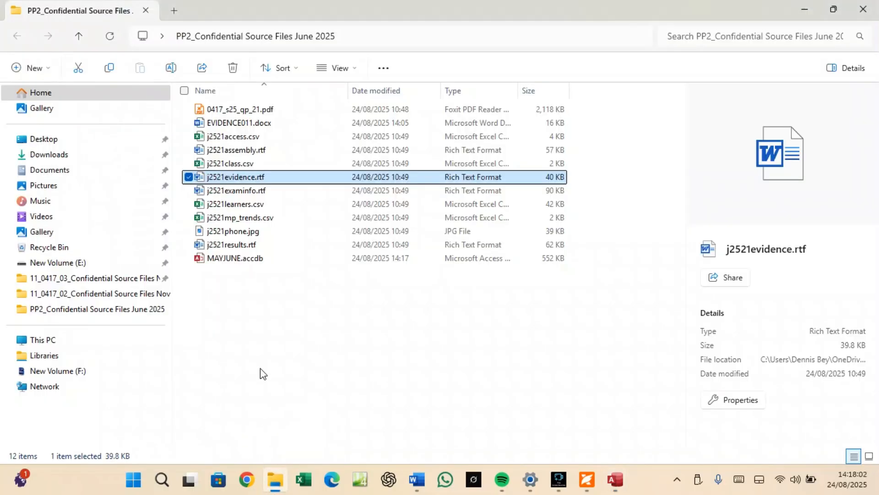
pyautogui.click(235, 164)
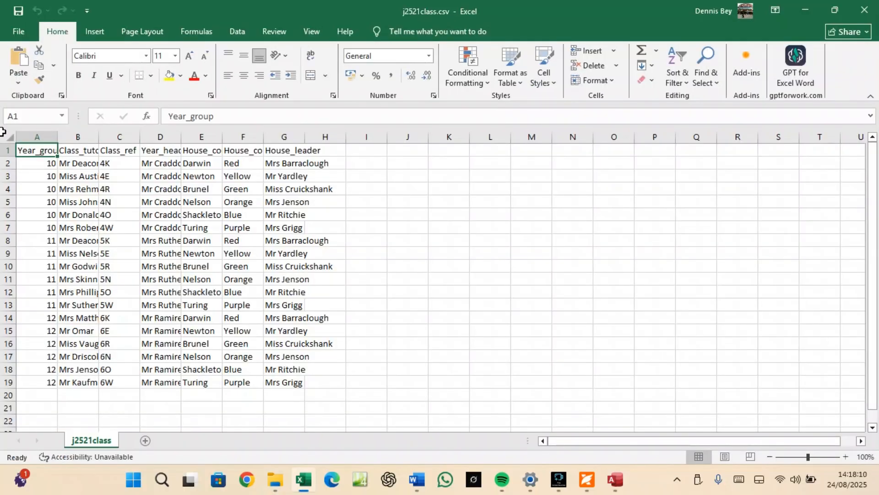
# AutoFit every column of the j2521class sheet, then select the Class_ref values in C2:C19.
pyautogui.click(4, 133)
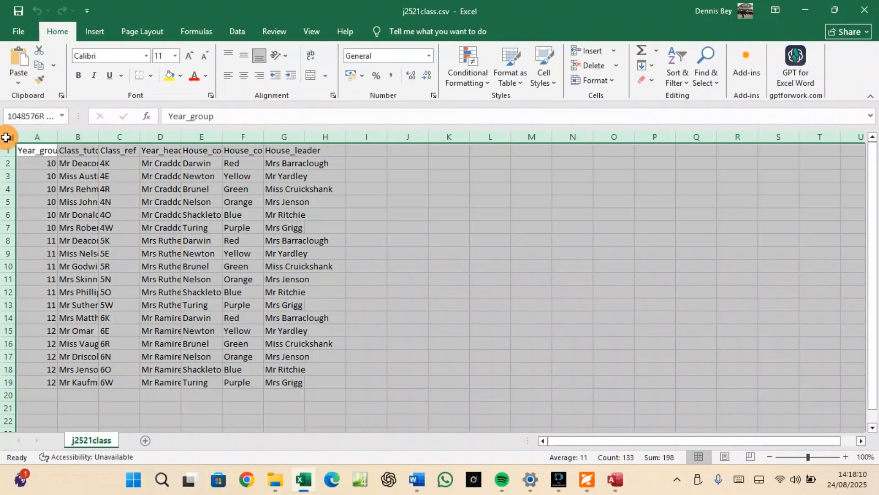
pyautogui.doubleClick(55, 133)
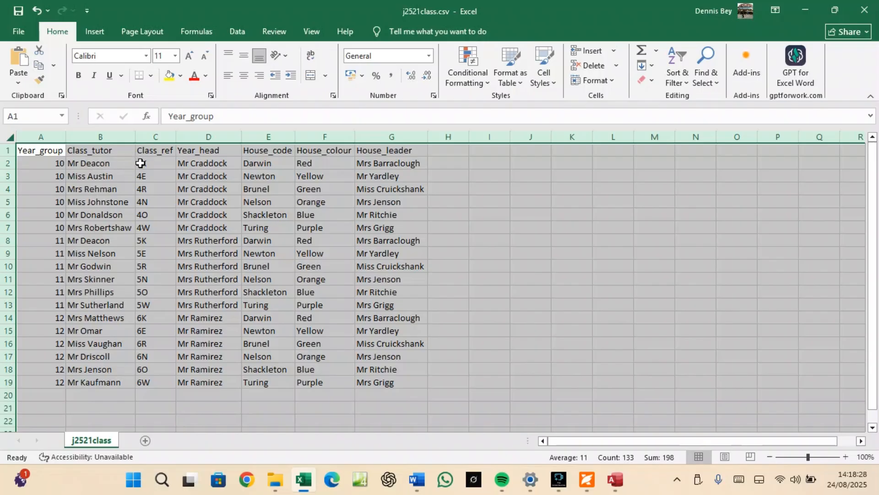
pyautogui.click(152, 163)
pyautogui.moveTo(152, 164); pyautogui.dragTo(167, 395)
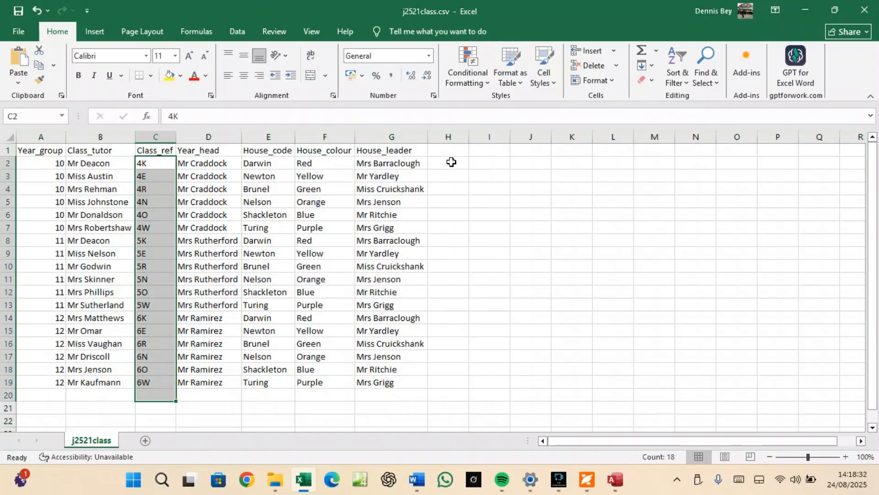
pyautogui.click(487, 85)
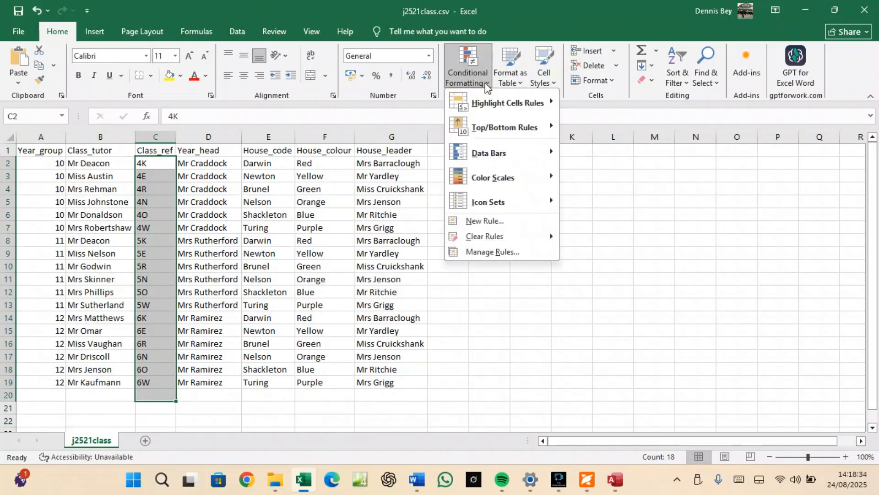
pyautogui.moveTo(493, 106)
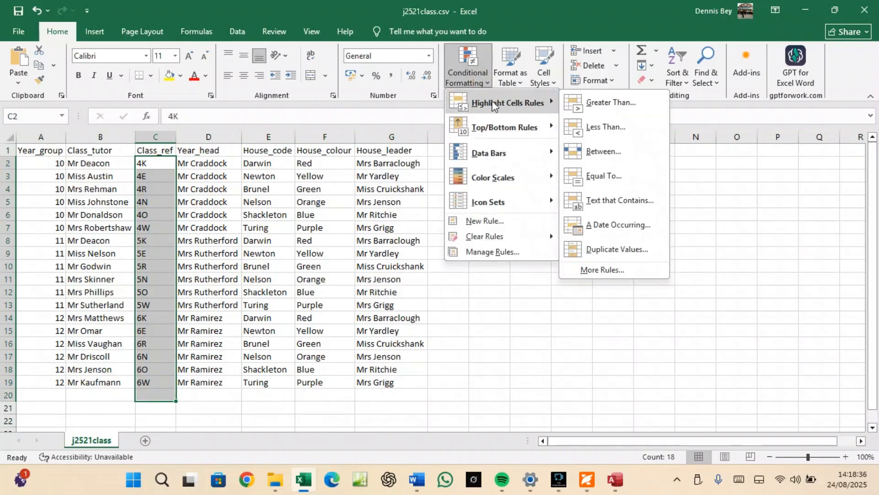
pyautogui.click(621, 249)
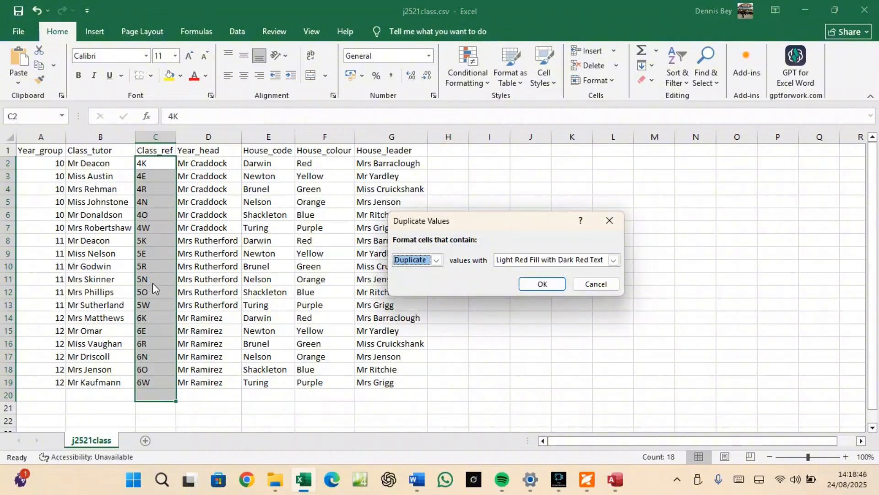
pyautogui.click(580, 284)
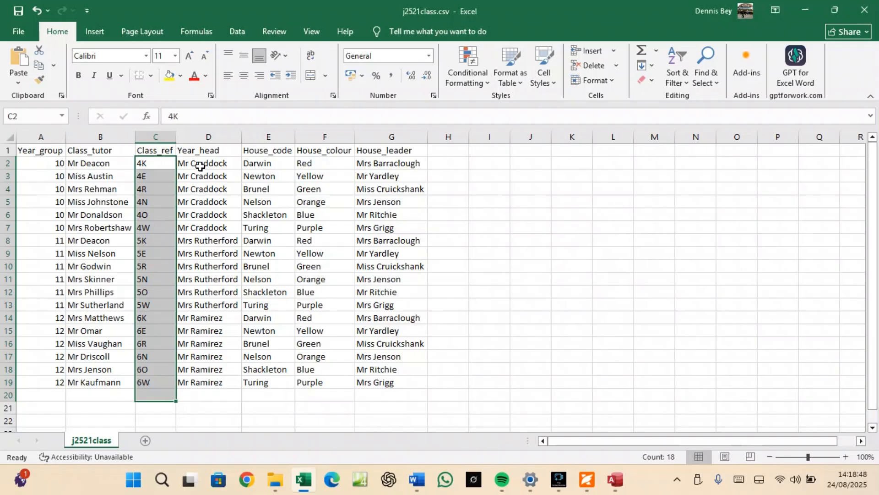
pyautogui.click(200, 169)
pyautogui.moveTo(200, 169); pyautogui.dragTo(226, 376)
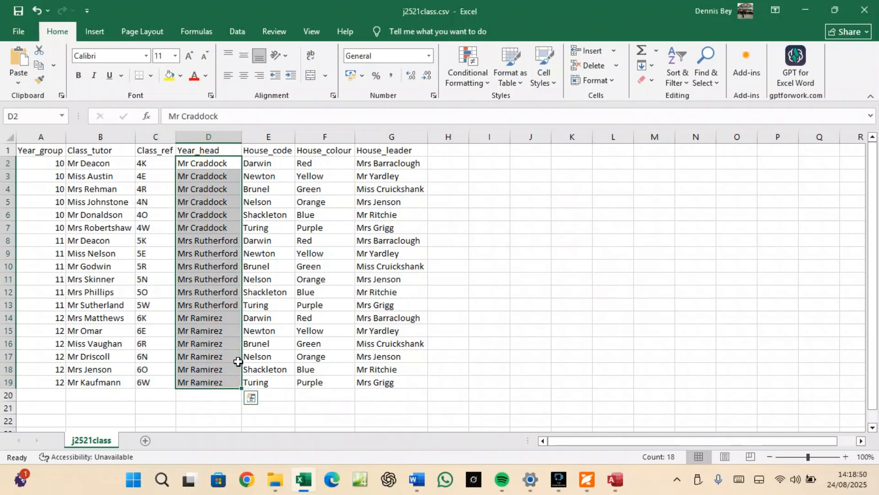
pyautogui.click(488, 83)
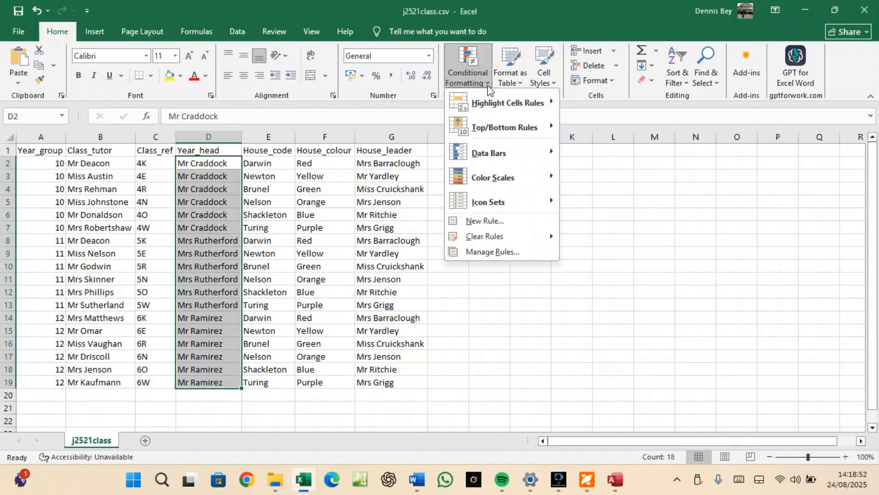
pyautogui.moveTo(490, 96)
pyautogui.click(623, 251)
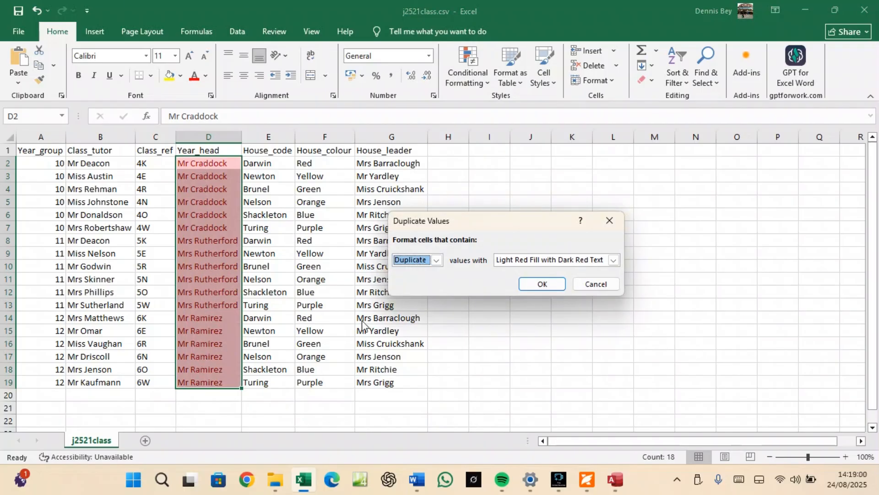
pyautogui.click(582, 286)
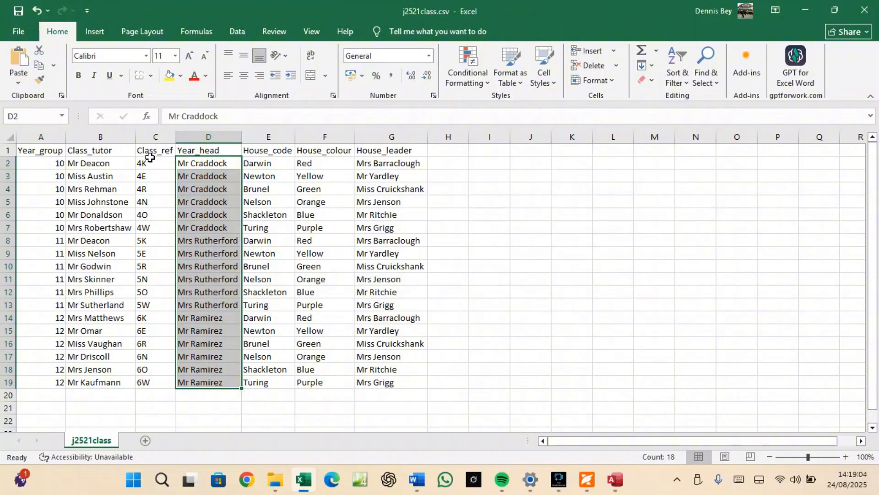
pyautogui.click(143, 161)
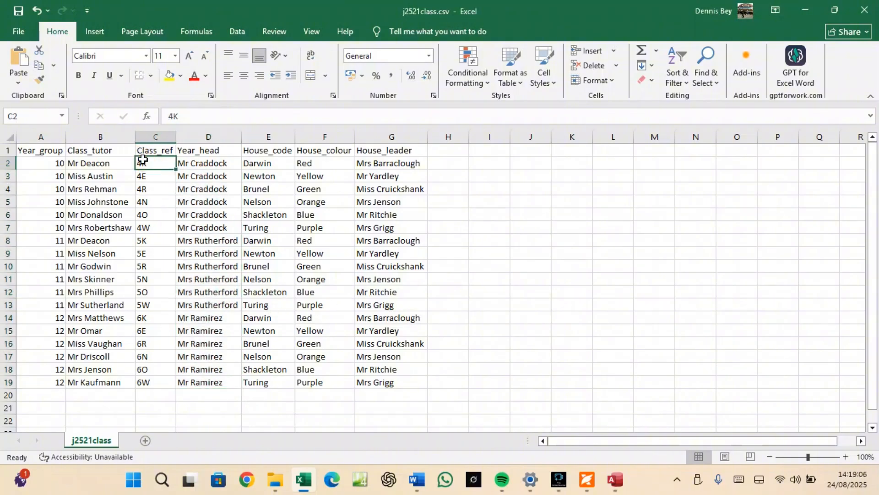
pyautogui.hotkey('ctrl', 'shift', 'Down')
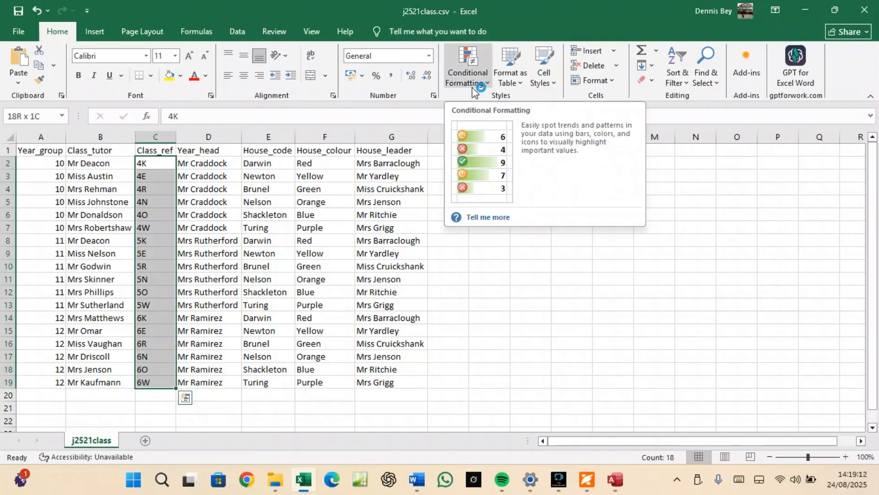
pyautogui.click(474, 87)
pyautogui.moveTo(483, 105)
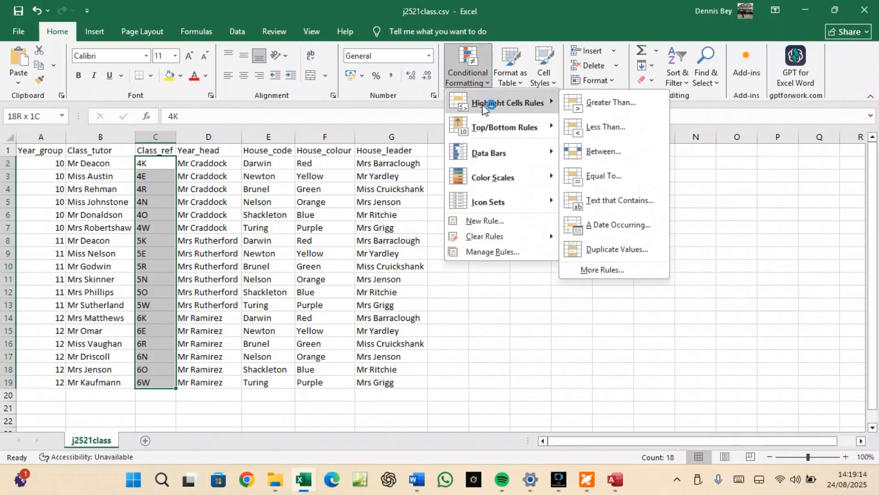
pyautogui.click(617, 250)
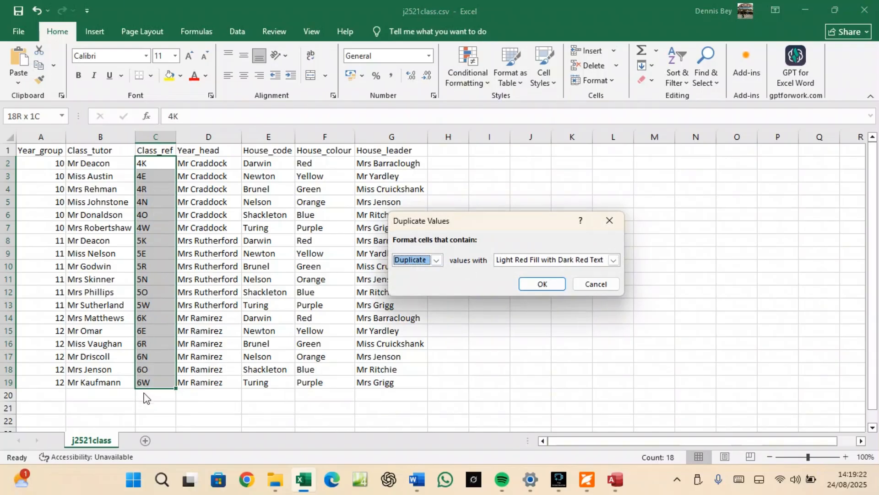
pyautogui.click(594, 284)
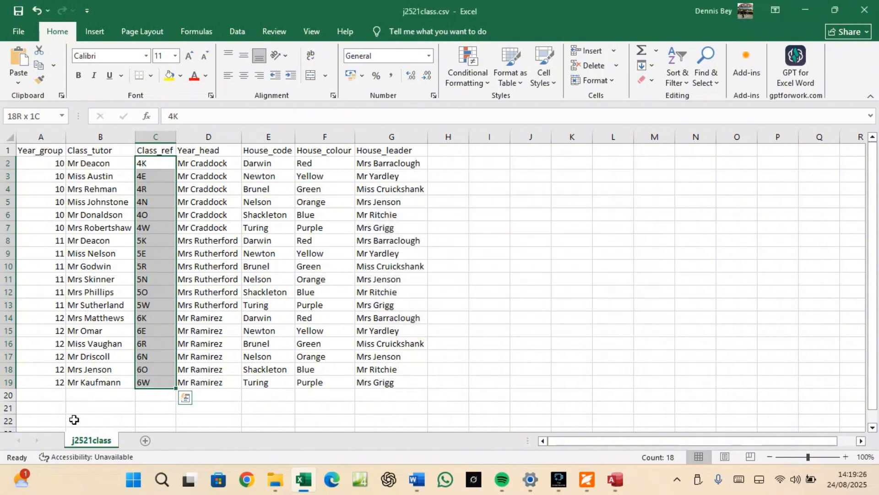
pyautogui.click(150, 383)
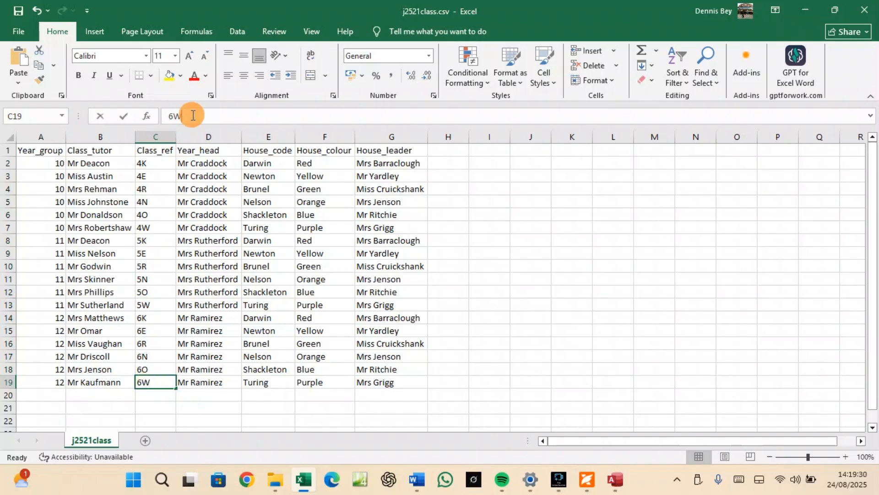
# Change C19 to 6N and test Duplicate Values highlighting on C2:C19, then cancel it.
pyautogui.click(193, 116)
pyautogui.press('BackSpace')
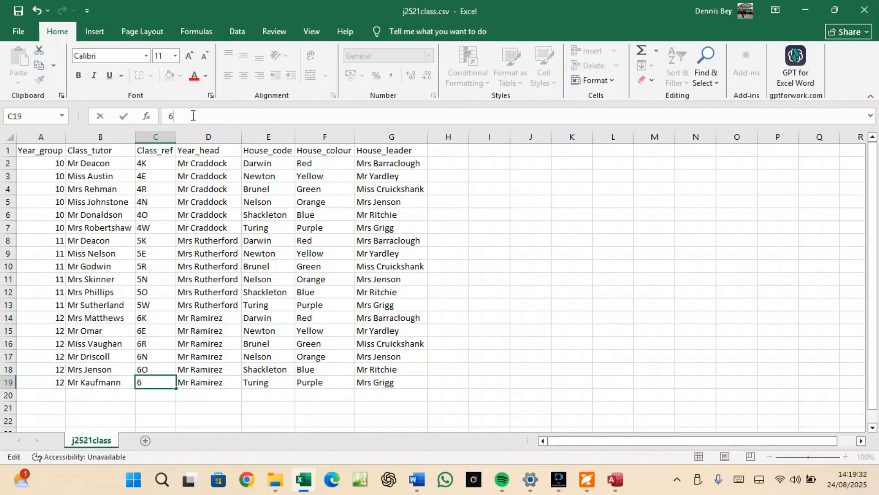
pyautogui.write('N')
pyautogui.click(213, 420)
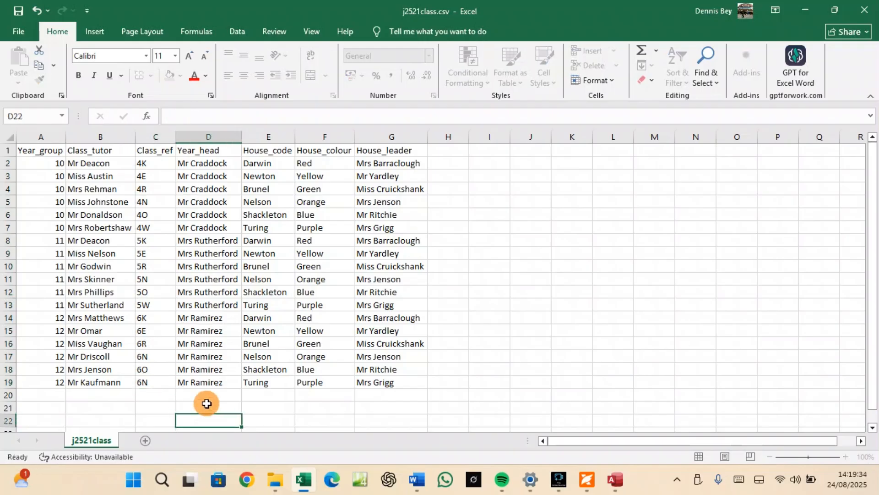
pyautogui.moveTo(144, 164); pyautogui.dragTo(151, 385)
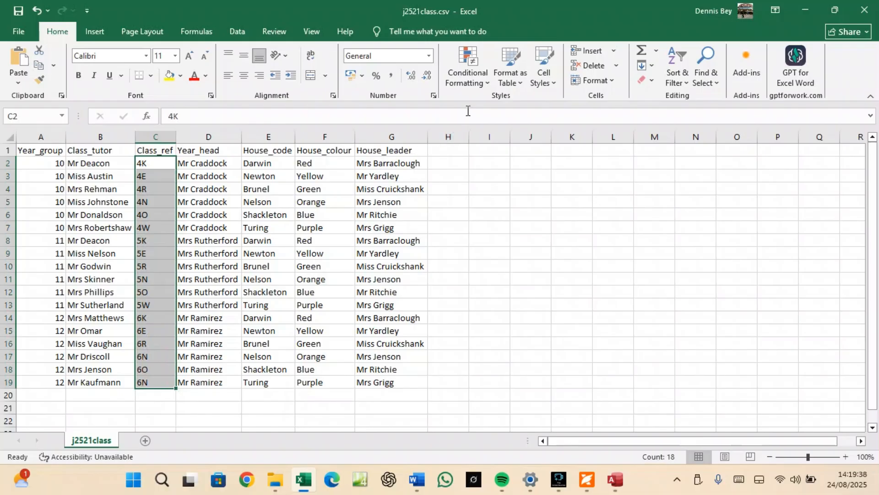
pyautogui.click(483, 88)
pyautogui.moveTo(508, 103)
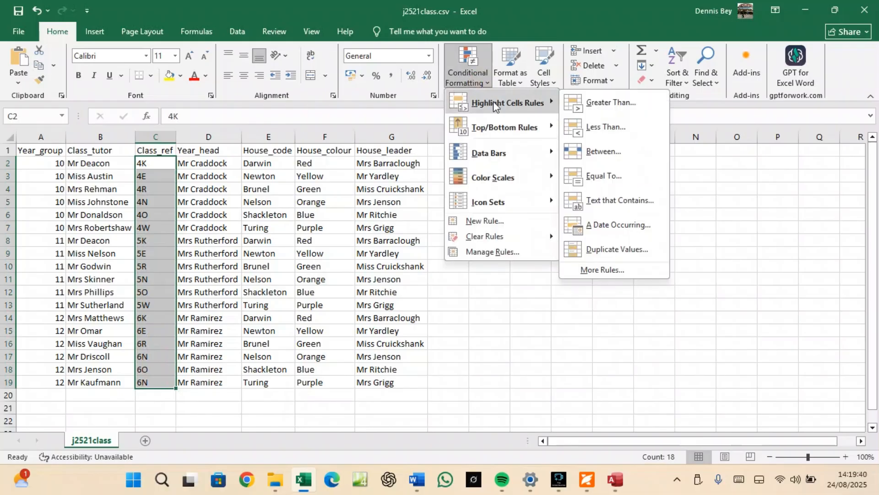
pyautogui.click(617, 249)
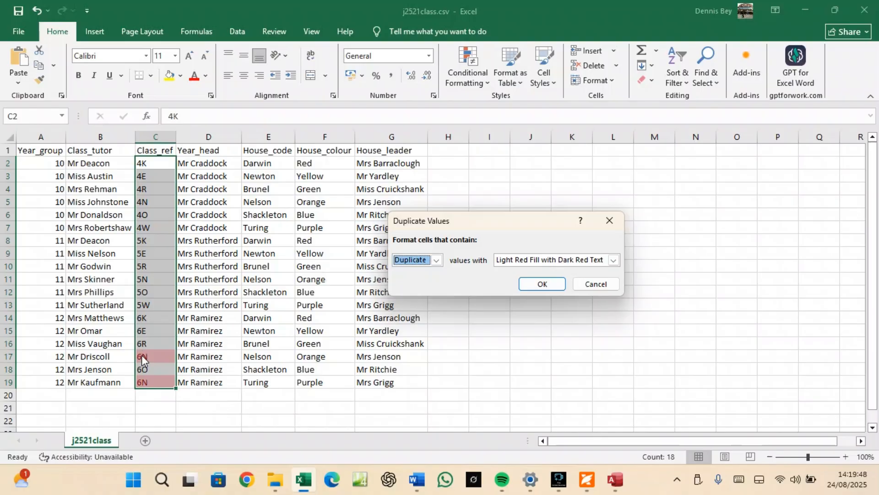
pyautogui.click(584, 285)
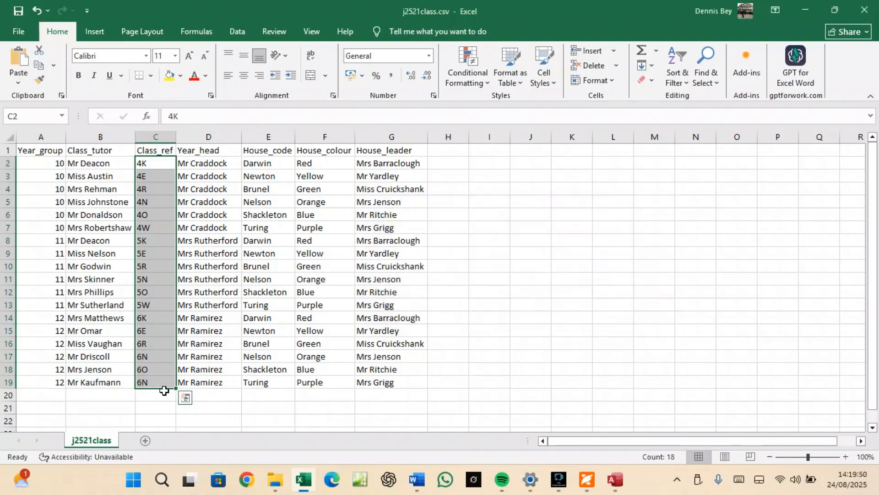
# Restore C19 to 6W, close j2521class.csv without saving, and return to Access.
pyautogui.click(153, 382)
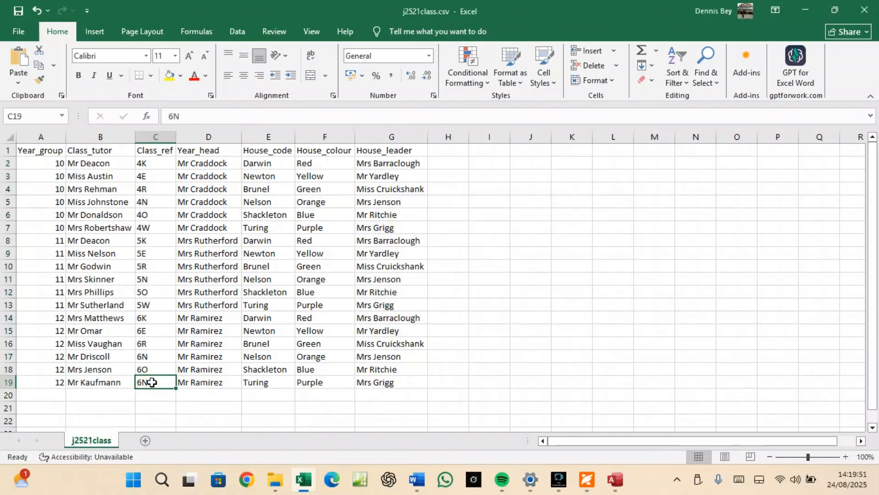
pyautogui.click(196, 113)
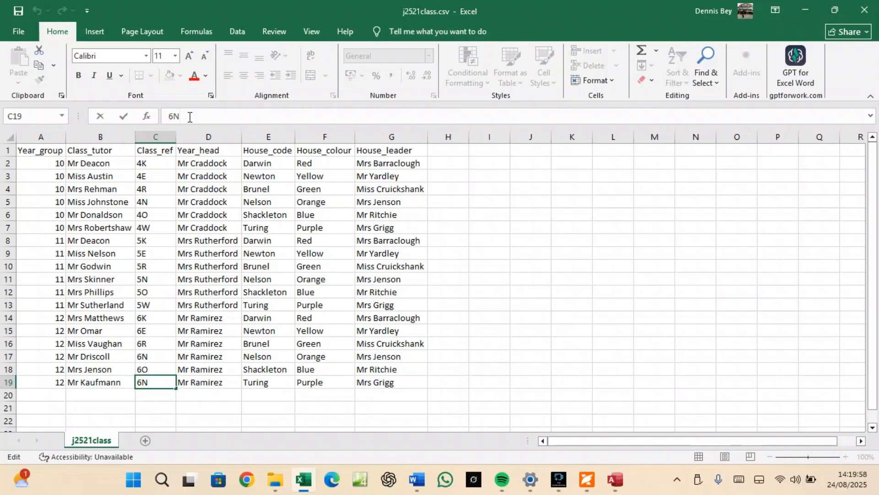
pyautogui.press('BackSpace')
pyautogui.write('W')
pyautogui.moveTo(179, 267); pyautogui.dragTo(178, 279)
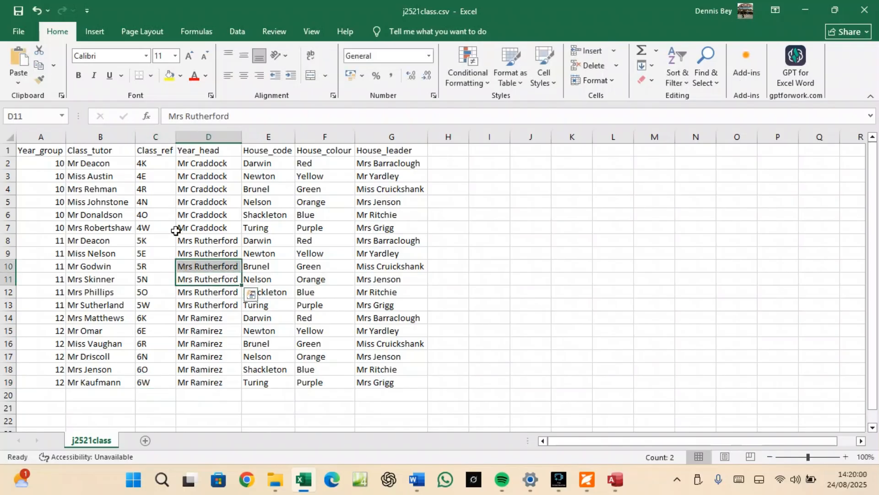
pyautogui.click(864, 10)
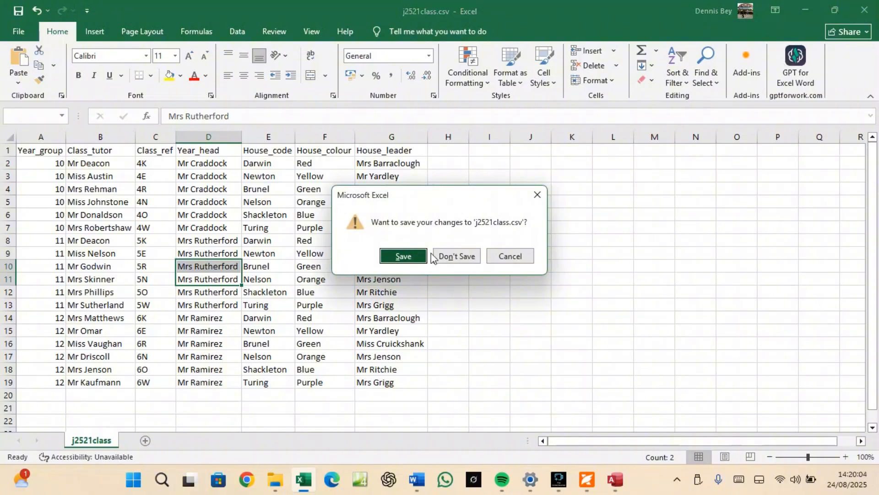
pyautogui.click(449, 254)
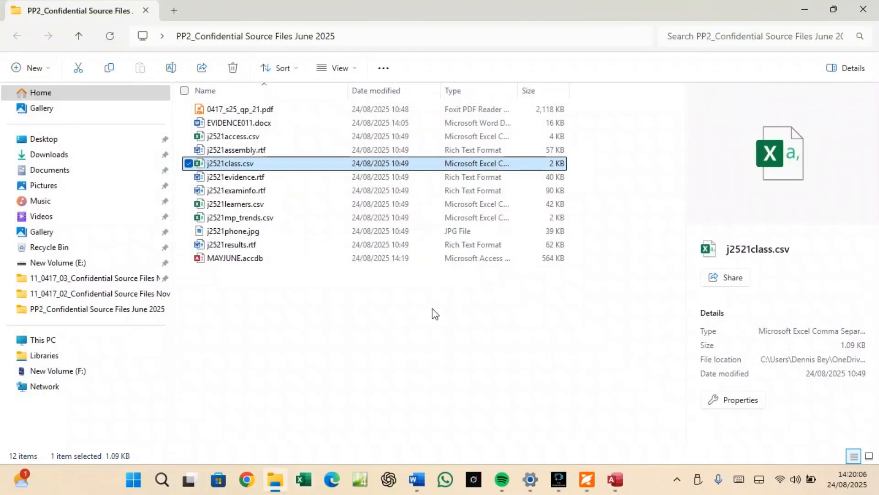
pyautogui.click(616, 480)
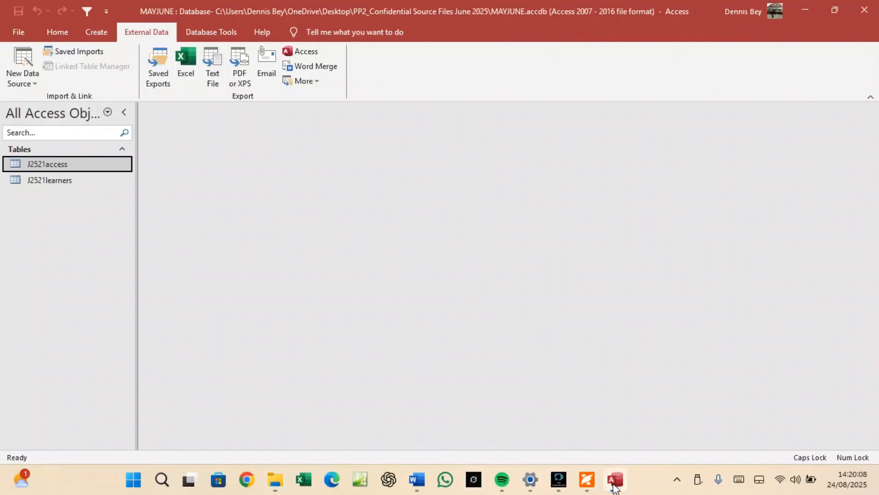
# Start a text-file import of j2521class.csv into a new table.
pyautogui.click(34, 75)
pyautogui.moveTo(44, 98)
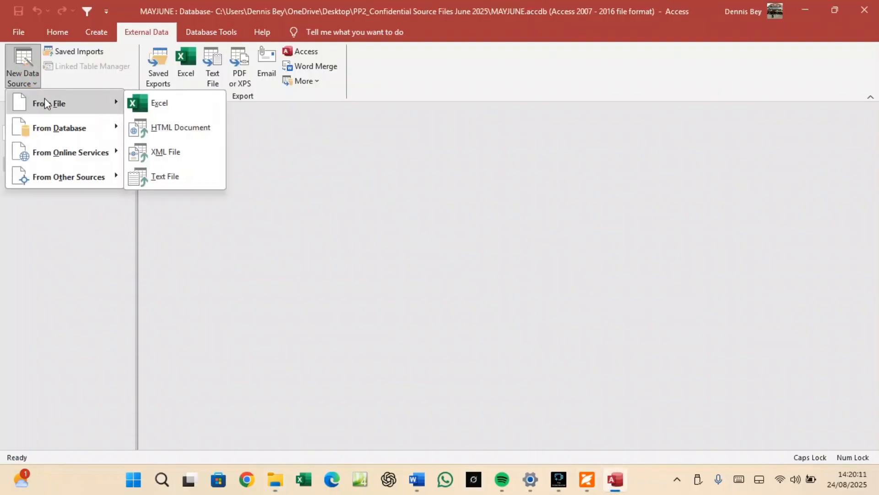
pyautogui.click(177, 180)
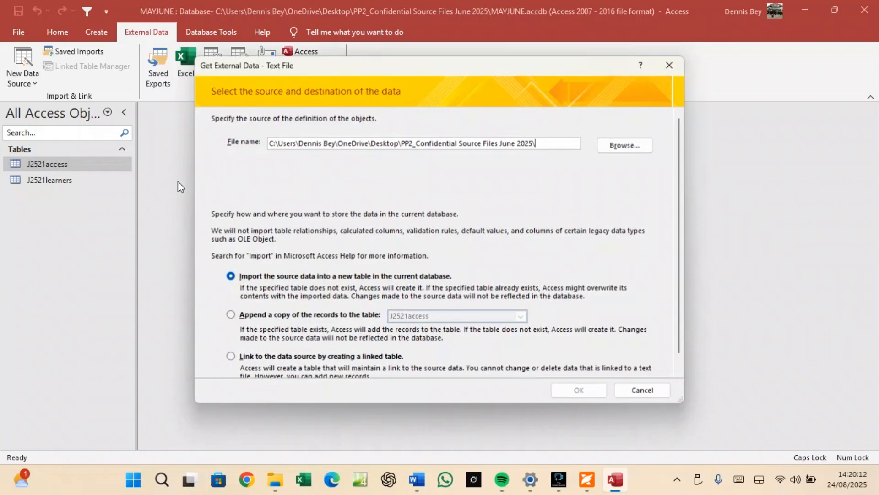
pyautogui.click(608, 147)
pyautogui.click(384, 192)
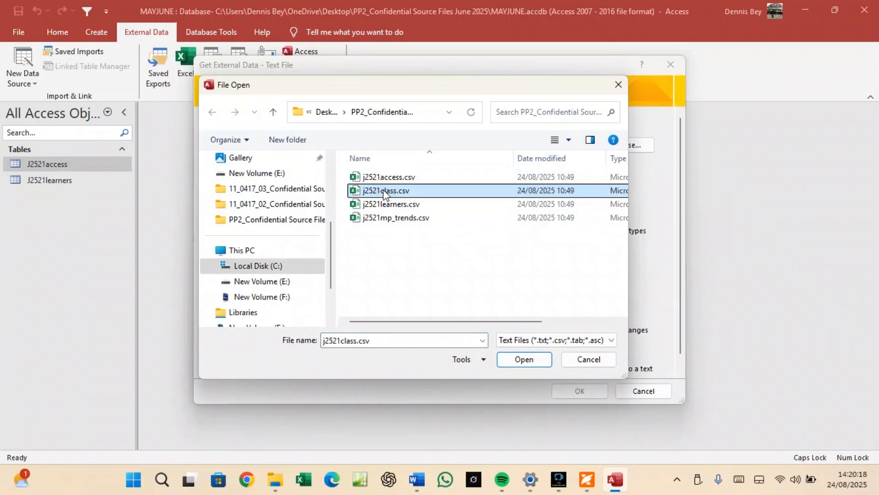
pyautogui.click(509, 359)
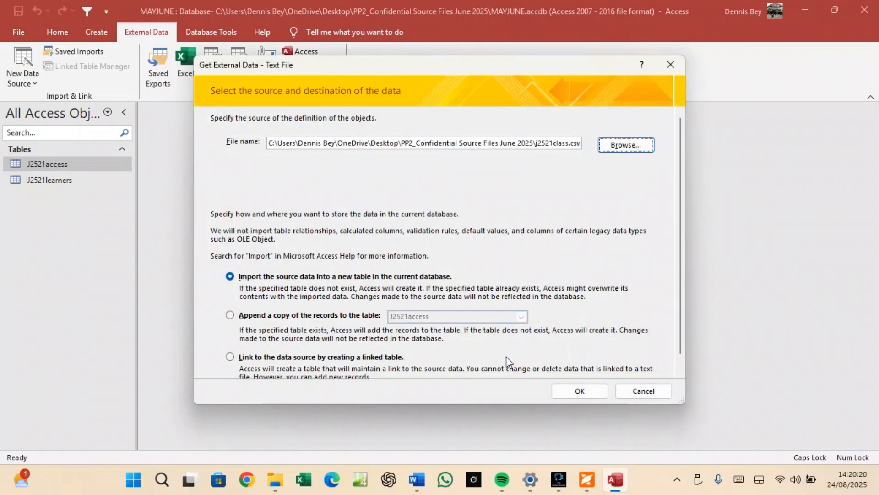
pyautogui.click(594, 390)
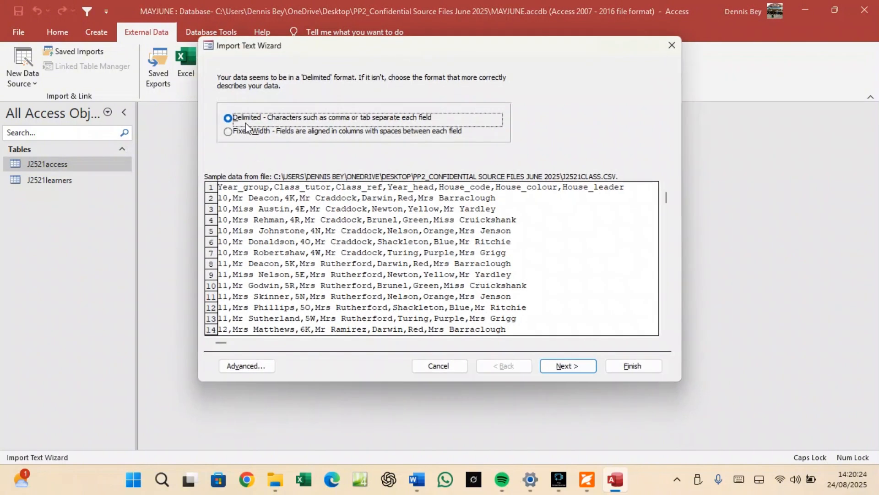
# Choose delimited format, first-row field names and Class_ref as primary key, and view the import specification.
pyautogui.click(567, 365)
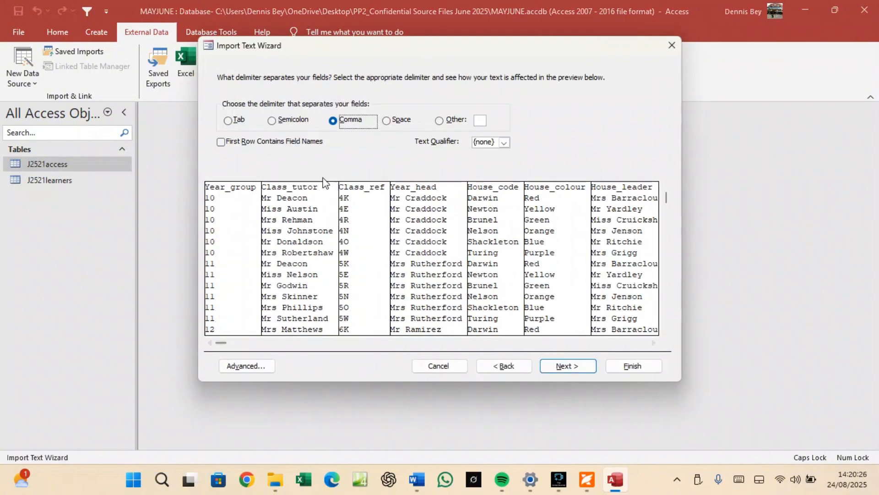
pyautogui.click(292, 144)
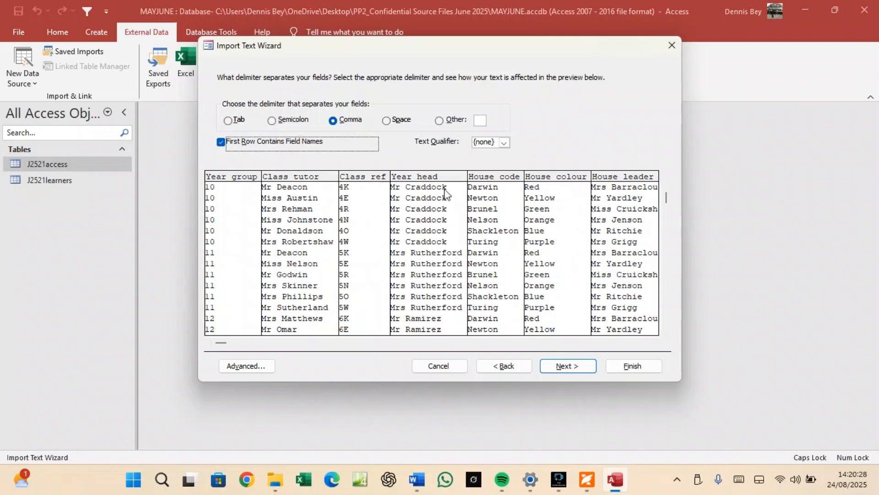
pyautogui.click(567, 365)
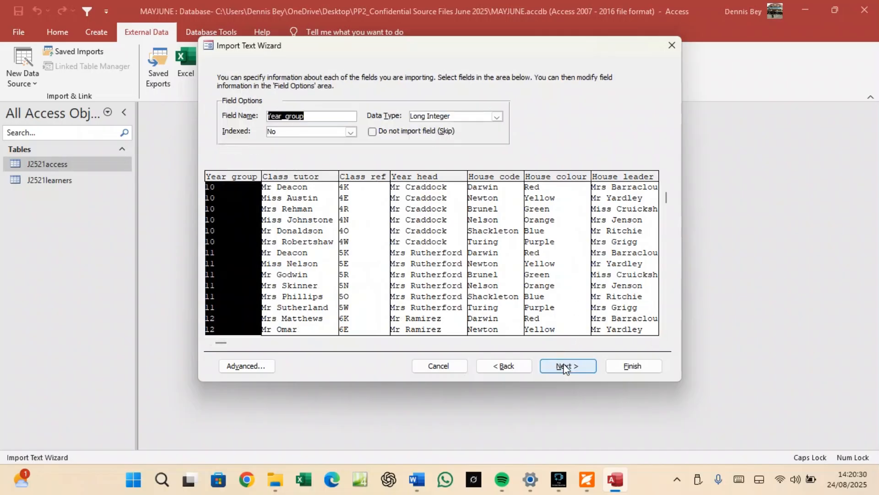
pyautogui.click(567, 365)
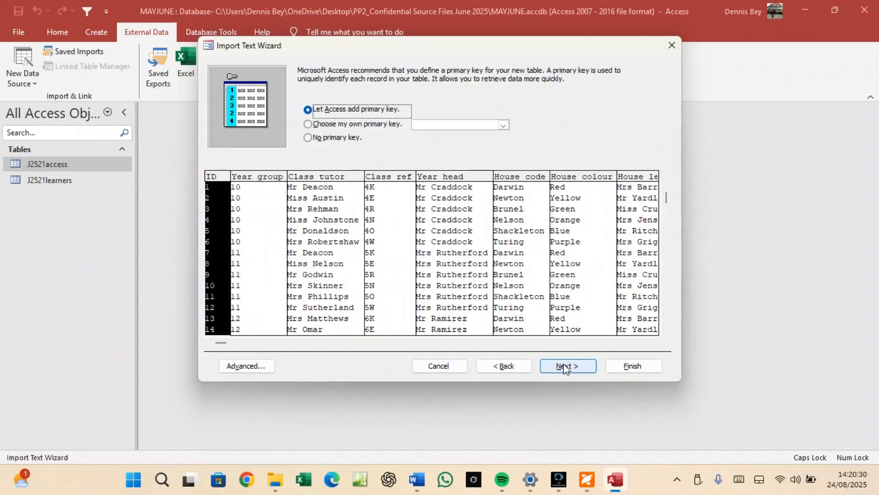
pyautogui.click(342, 125)
pyautogui.click(358, 220)
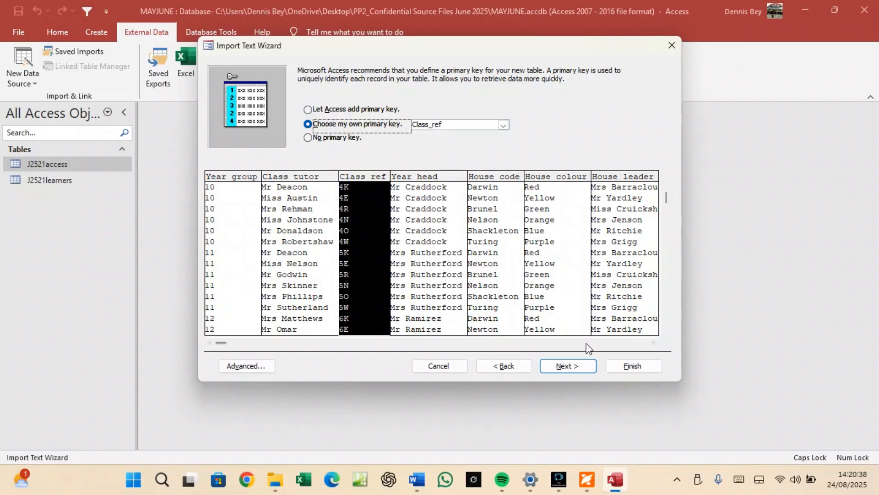
pyautogui.click(245, 370)
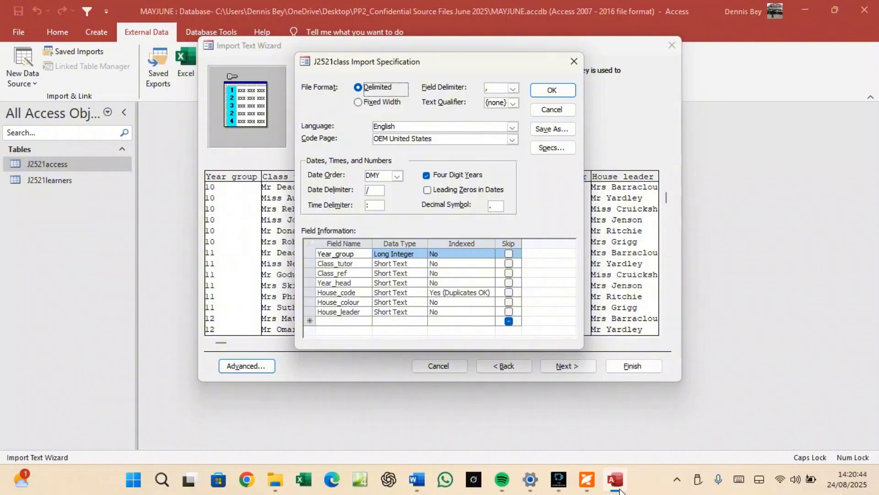
# Check the question paper, accept the import specification, and advance to importing into table J2521class.
pyautogui.click(587, 480)
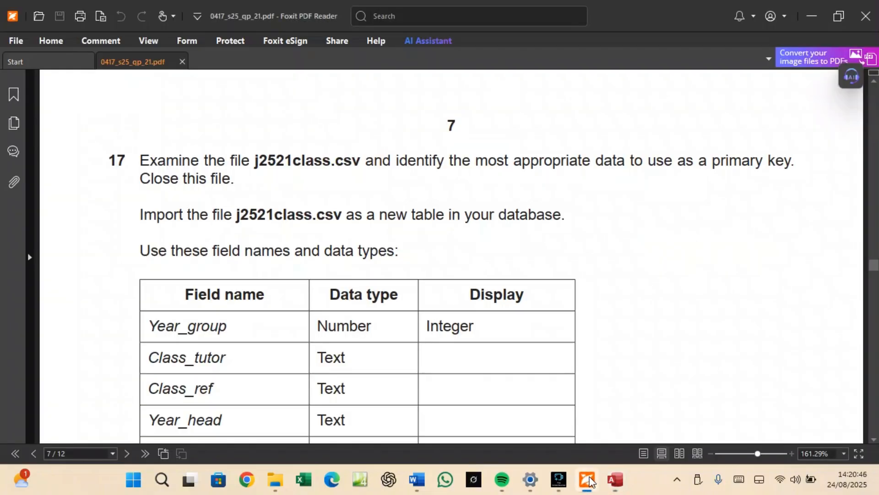
pyautogui.scroll(-3, 419, 357)
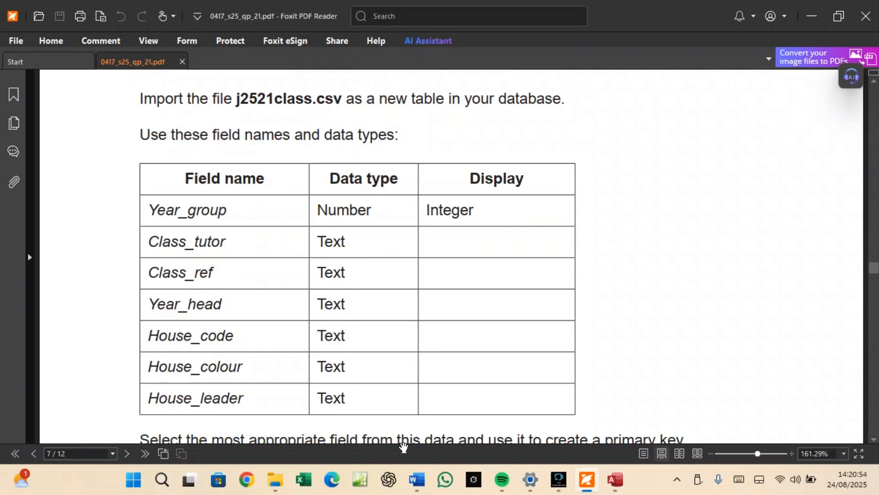
pyautogui.click(617, 480)
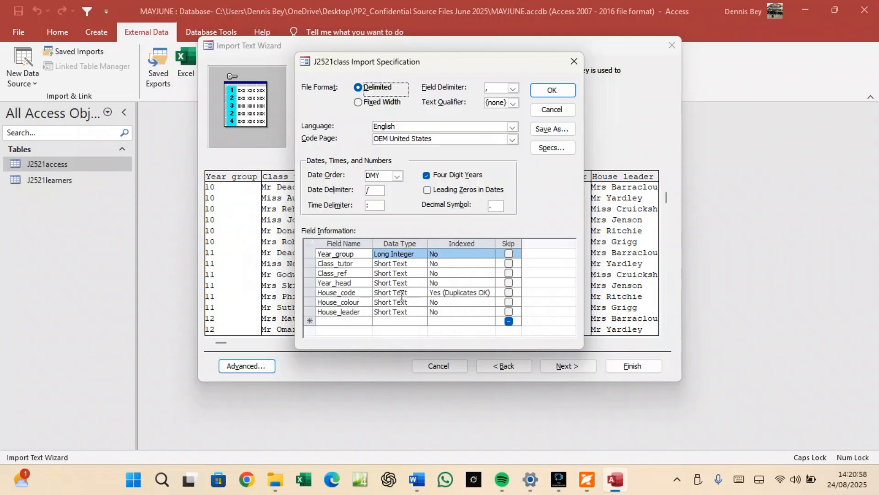
pyautogui.click(547, 87)
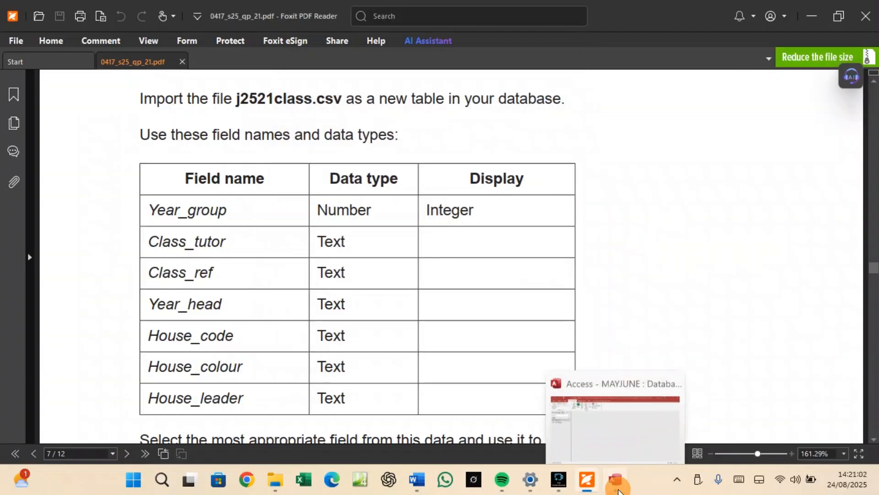
pyautogui.click(615, 480)
pyautogui.click(568, 365)
pyautogui.click(569, 367)
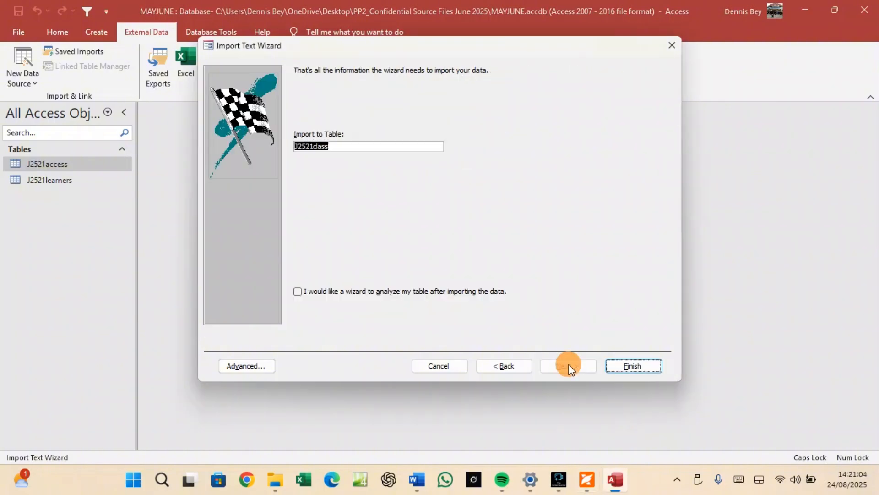
# Finish importing J2521class without saving the import steps, then check the question paper.
pyautogui.click(621, 364)
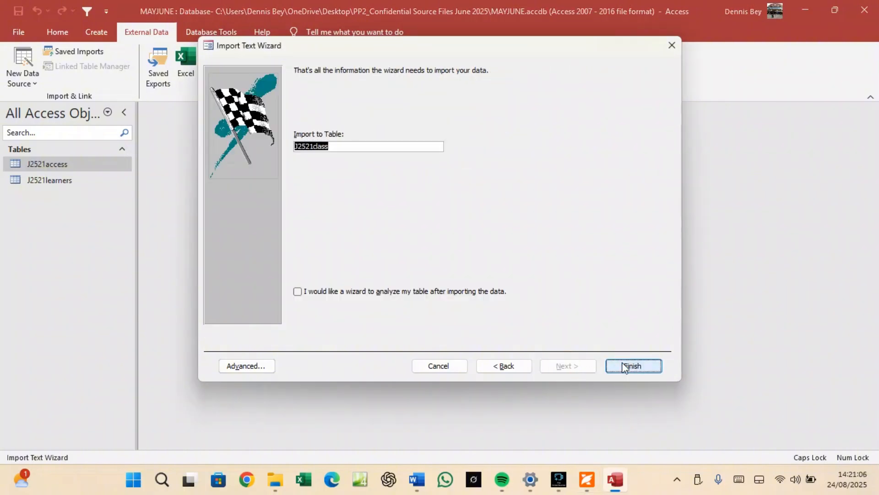
pyautogui.click(626, 393)
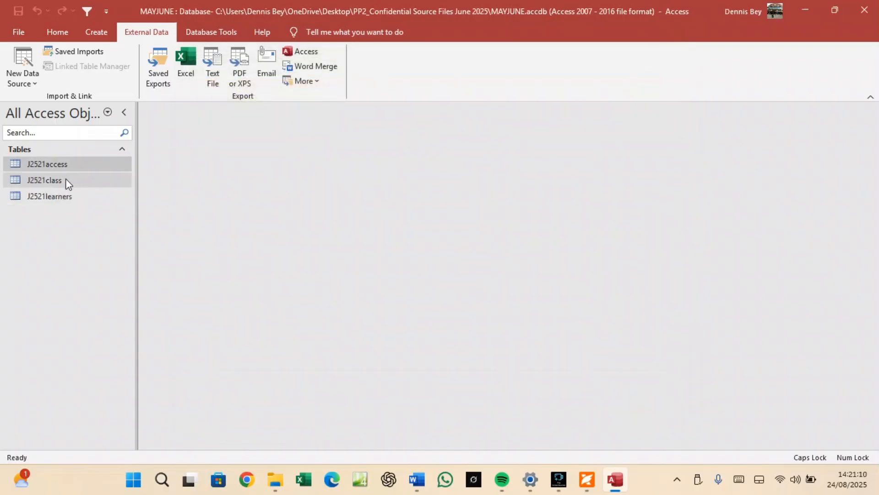
pyautogui.click(587, 479)
pyautogui.scroll(-4, 444, 333)
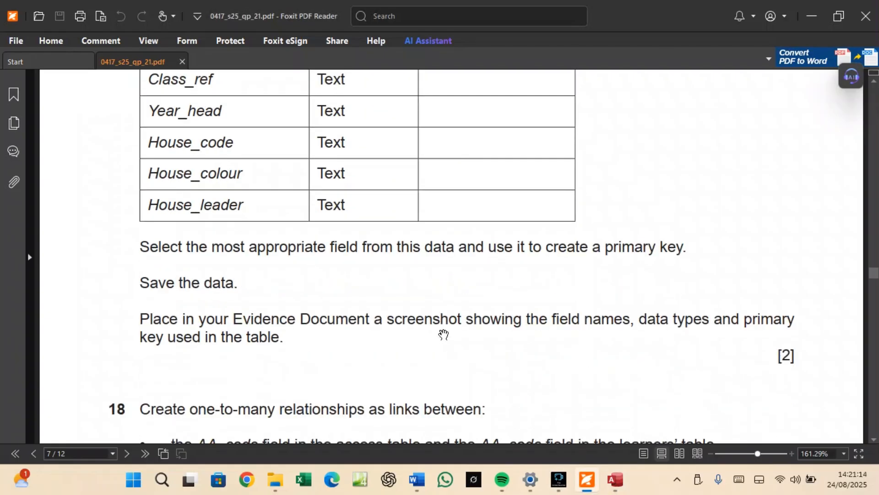
pyautogui.scroll(-1, 444, 334)
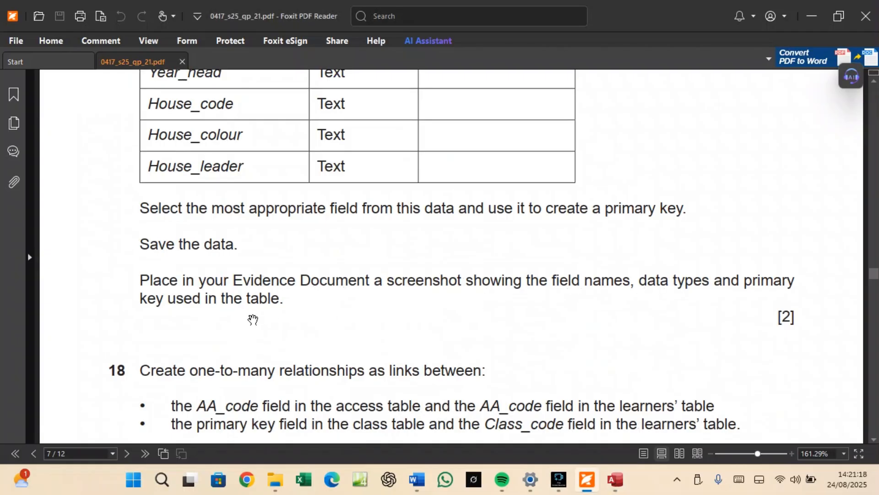
pyautogui.click(615, 479)
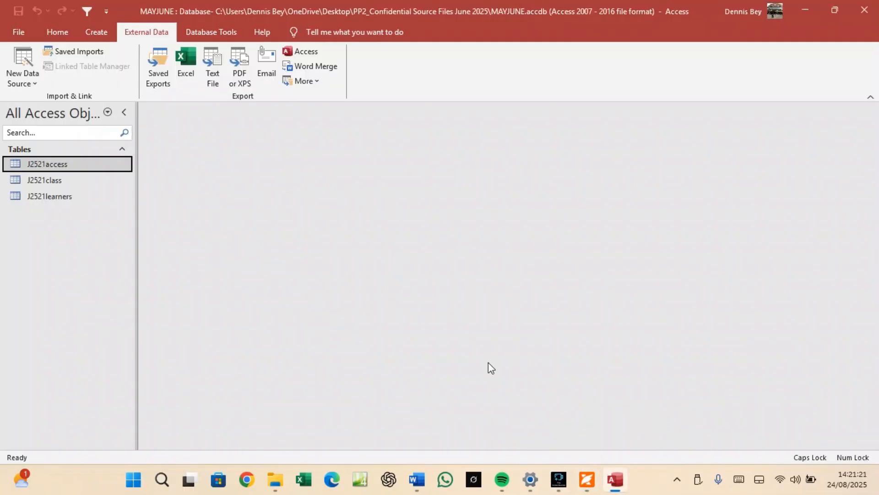
# Open J2521class in Design View, snip its field names and data types, and minimise Access.
pyautogui.click(54, 175)
pyautogui.rightClick(56, 179)
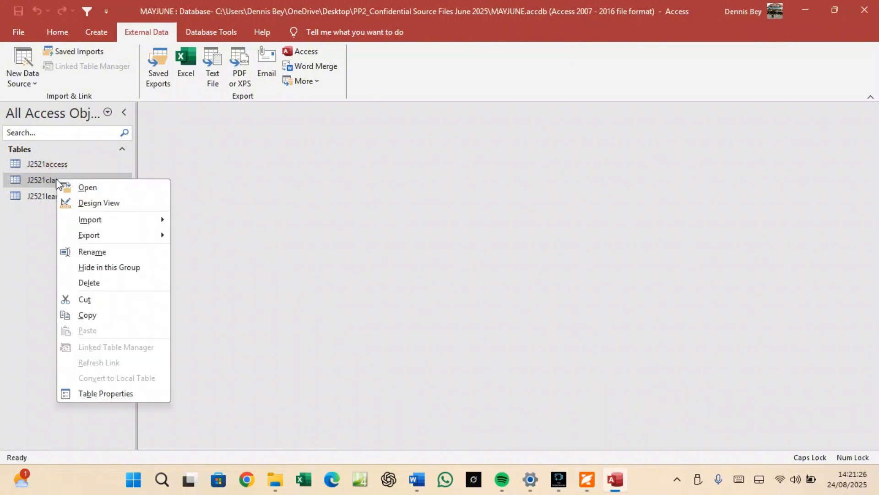
pyautogui.click(78, 202)
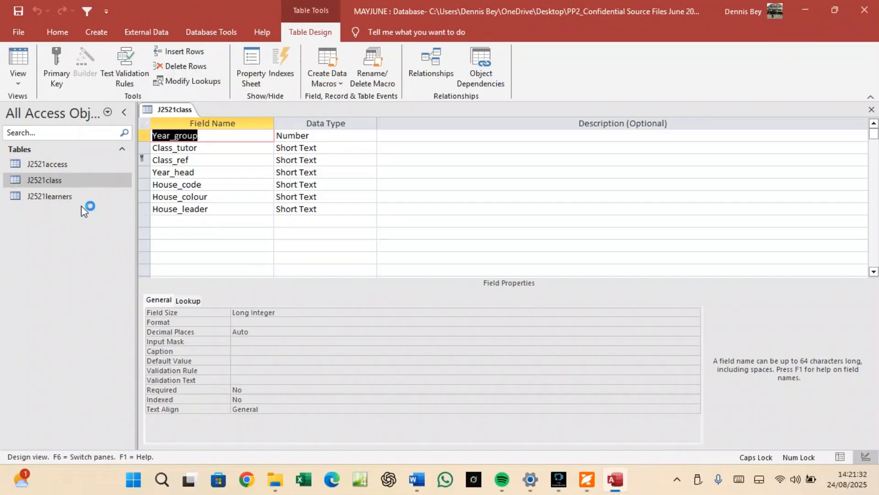
pyautogui.press('super+shift+s')
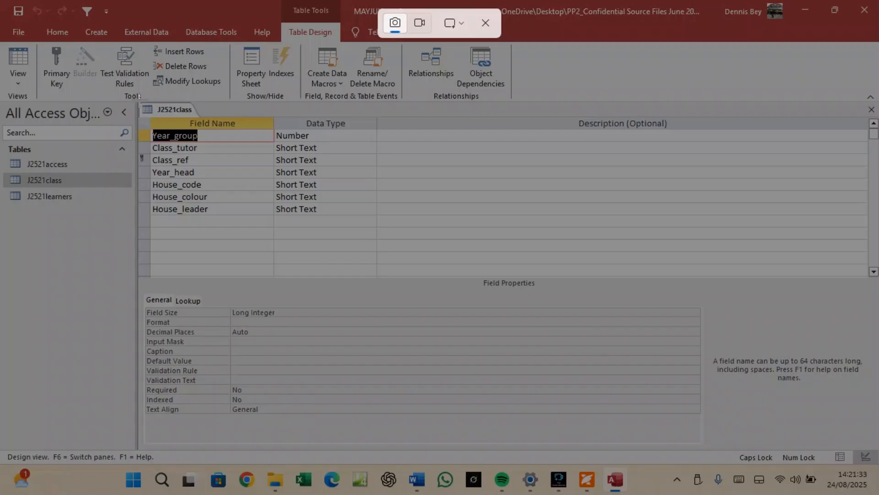
pyautogui.moveTo(138, 98); pyautogui.dragTo(366, 229)
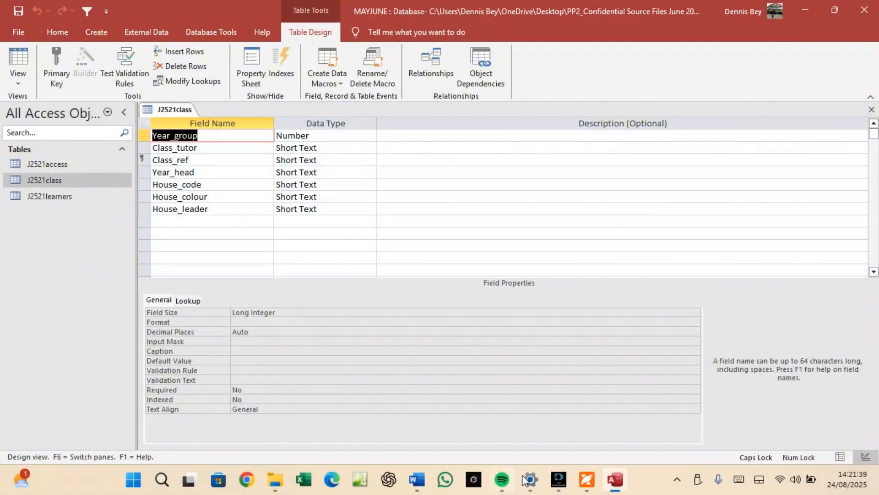
pyautogui.click(615, 484)
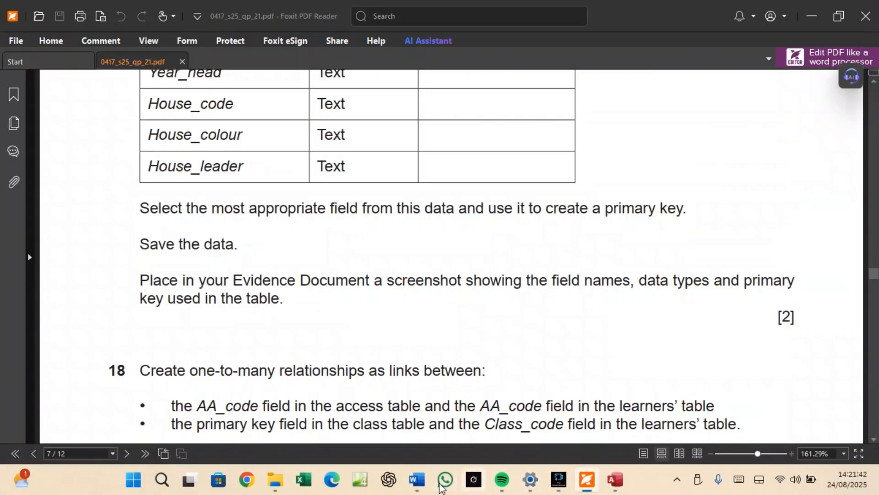
# Paste the J2521class design screenshot below 'Step 17 evidence:' in the evidence document.
pyautogui.click(406, 481)
pyautogui.click(289, 391)
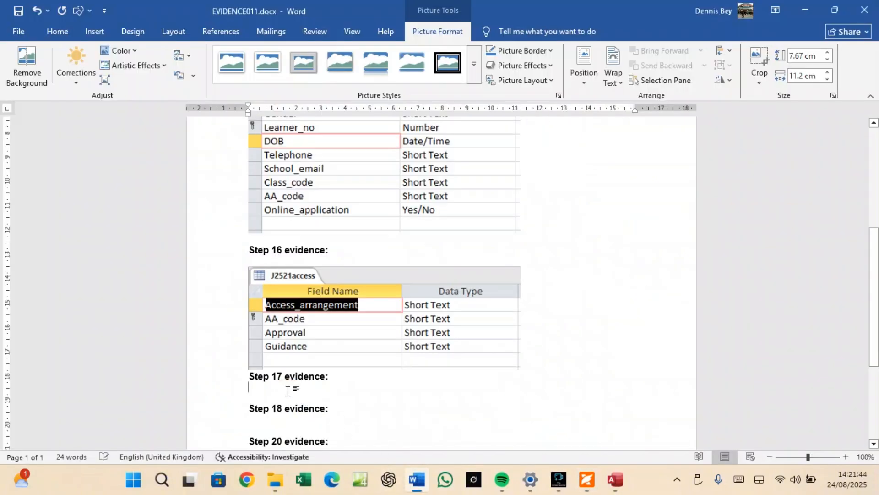
pyautogui.hotkey('ctrl', 'v')
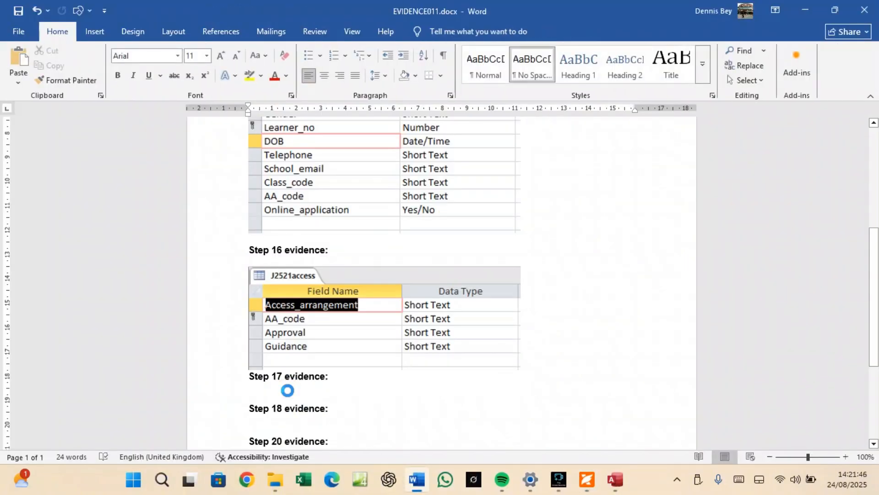
pyautogui.click(336, 374)
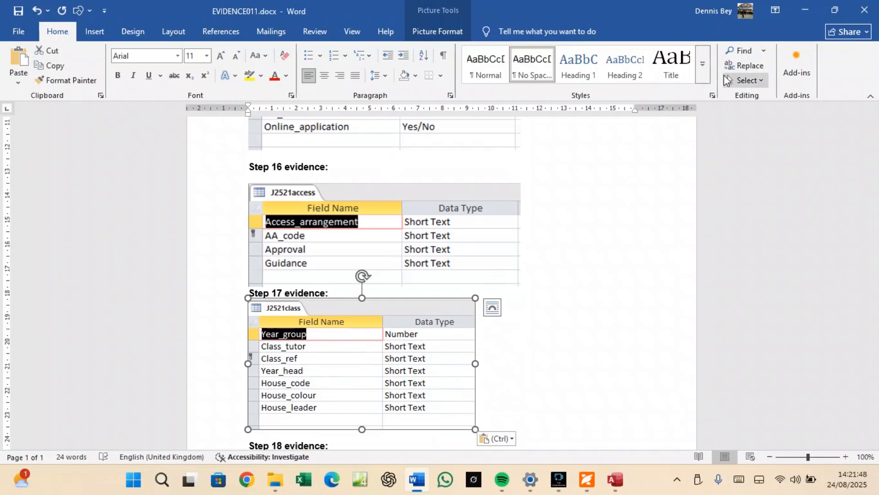
# Enlarge the pasted screenshot to 11.3 cm wide.
pyautogui.click(467, 35)
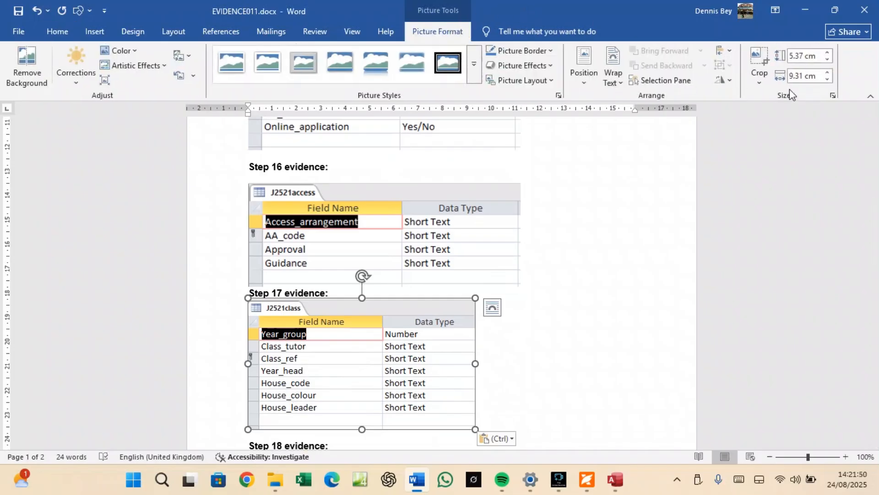
pyautogui.click(827, 72)
pyautogui.click(828, 73)
pyautogui.click(828, 73)
pyautogui.click(828, 72)
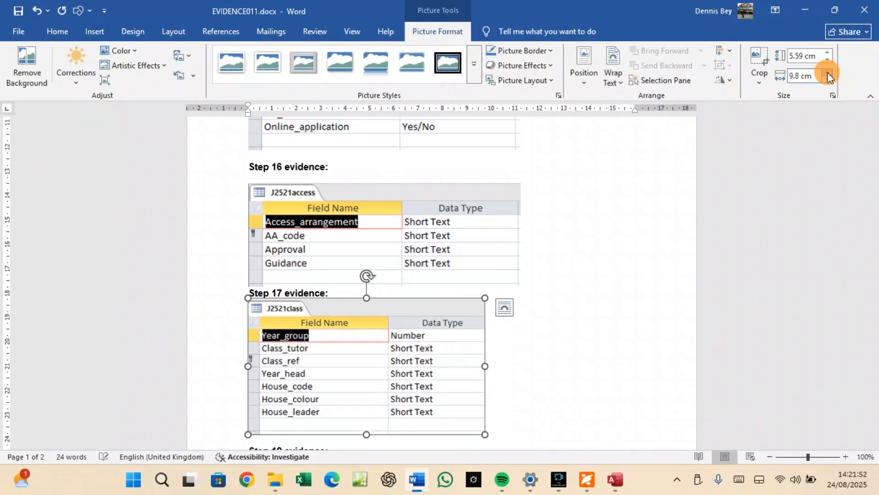
pyautogui.click(828, 73)
pyautogui.click(828, 72)
pyautogui.click(828, 71)
pyautogui.click(828, 71)
pyautogui.click(828, 71)
pyautogui.click(828, 72)
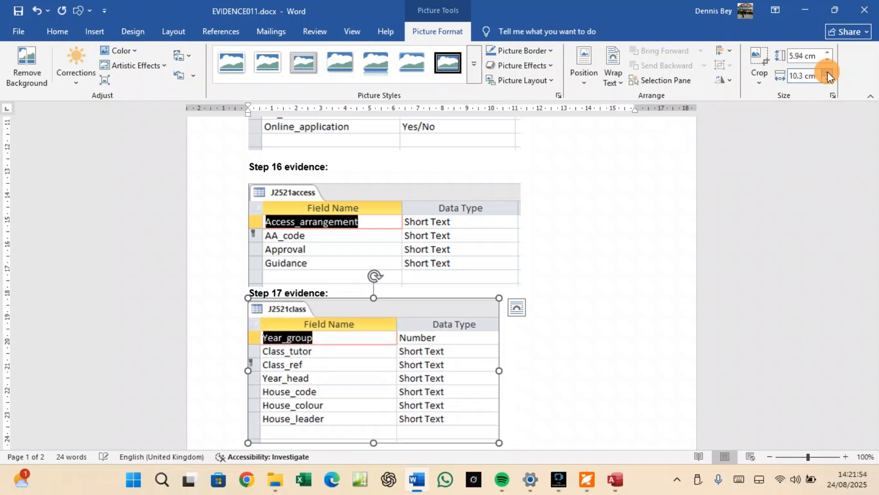
pyautogui.click(828, 71)
pyautogui.click(828, 71)
pyautogui.click(828, 71)
pyautogui.click(828, 72)
pyautogui.click(828, 71)
pyautogui.click(828, 72)
pyautogui.click(828, 71)
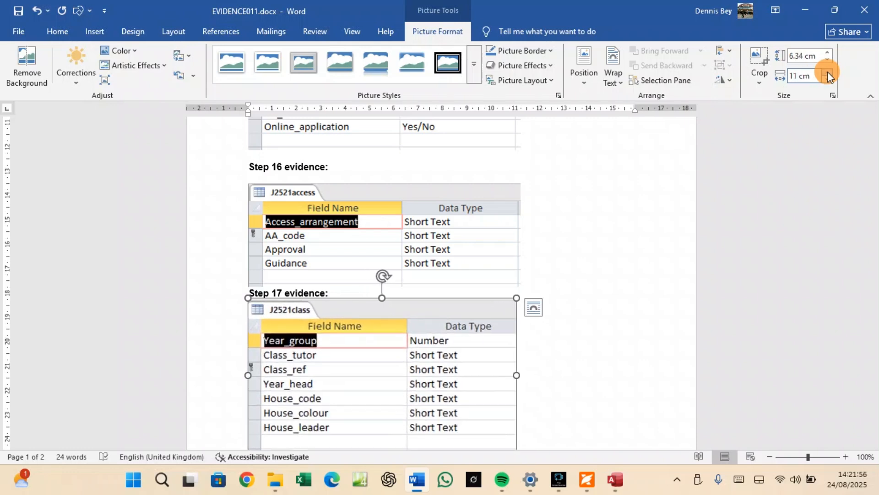
pyautogui.click(828, 72)
pyautogui.click(828, 71)
pyautogui.click(828, 72)
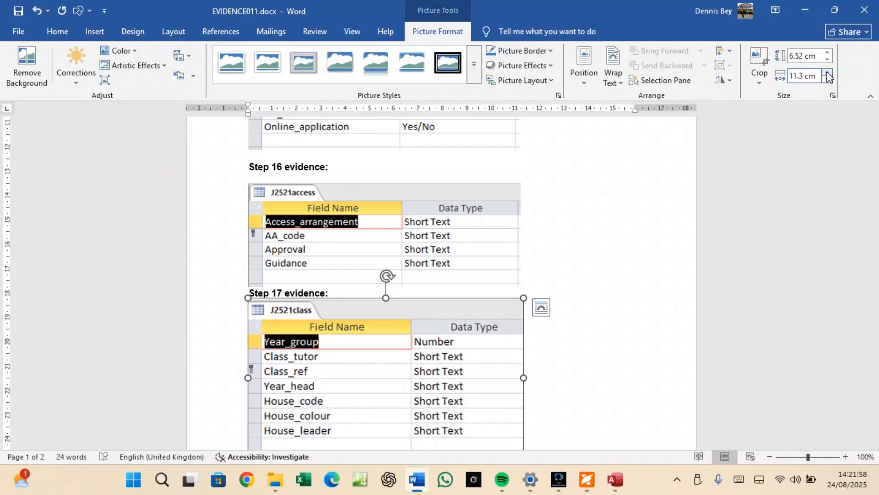
# Insert a page break so 'Step 18 evidence:' starts page 2.
pyautogui.scroll(-5, 294, 245)
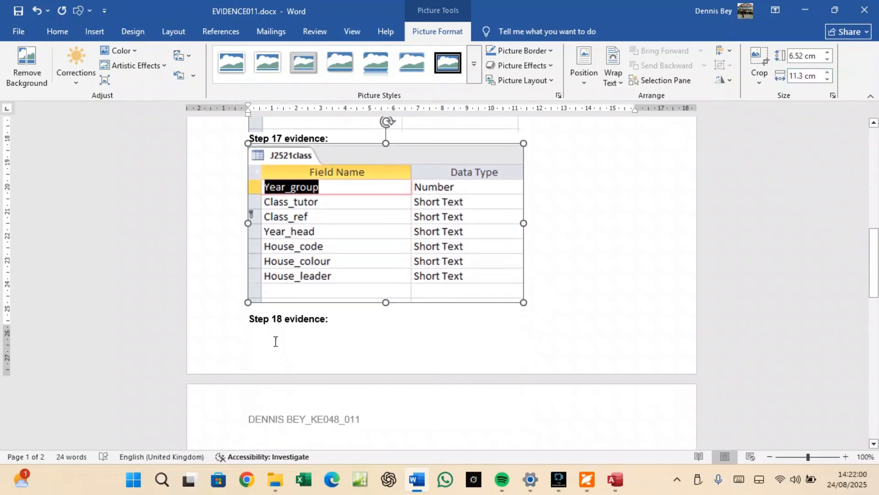
pyautogui.click(249, 319)
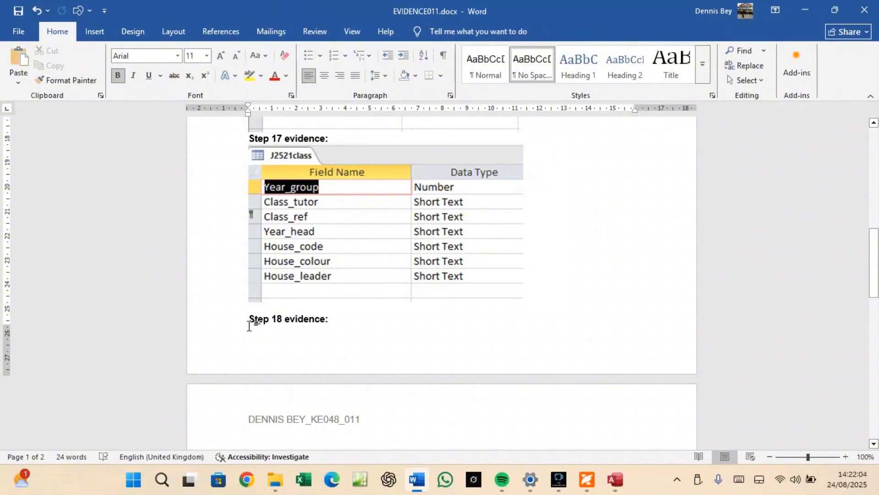
pyautogui.hotkey('ctrl', 'Return')
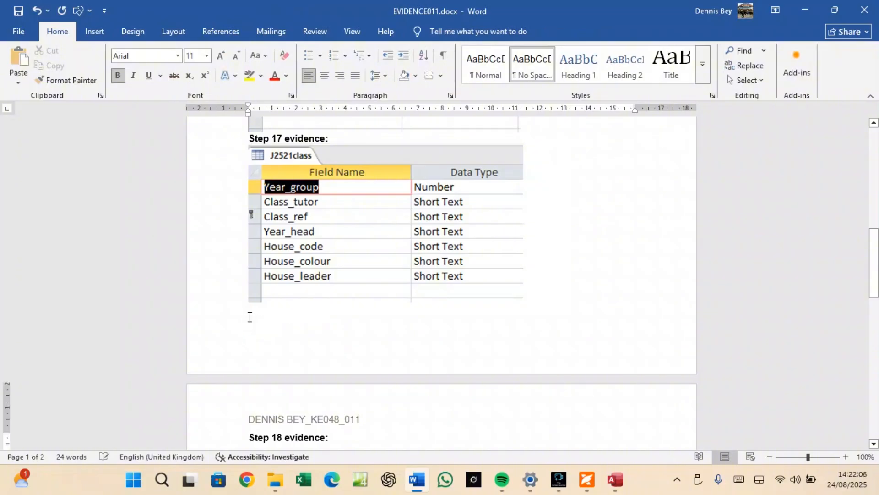
pyautogui.scroll(-5, 269, 341)
pyautogui.click(271, 297)
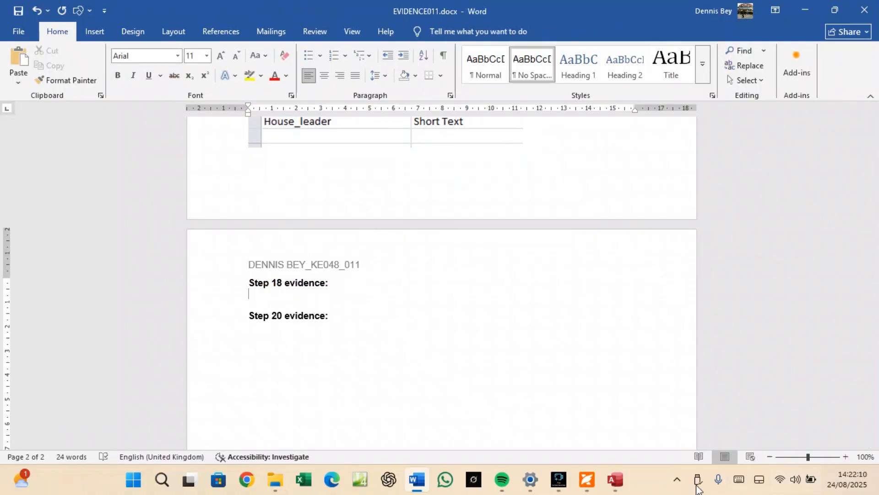
# Return to the question paper and scroll to question 18 on one-to-many relationships.
pyautogui.click(587, 480)
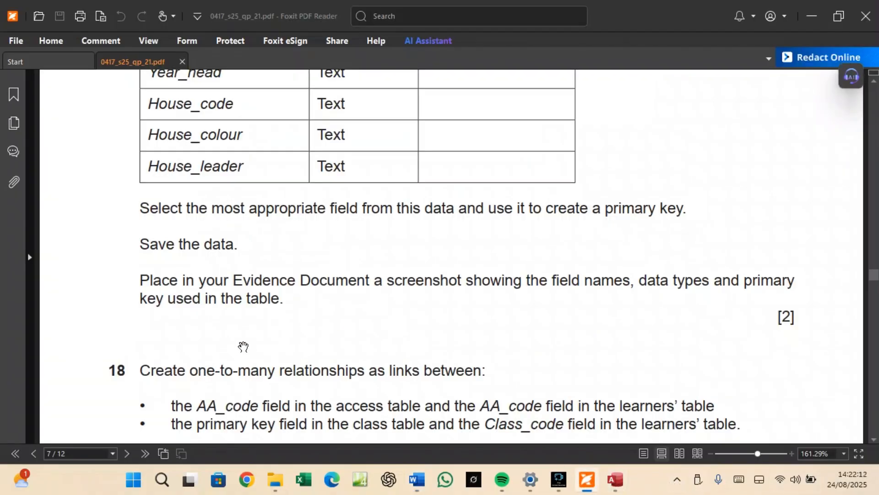
pyautogui.scroll(-3, 243, 348)
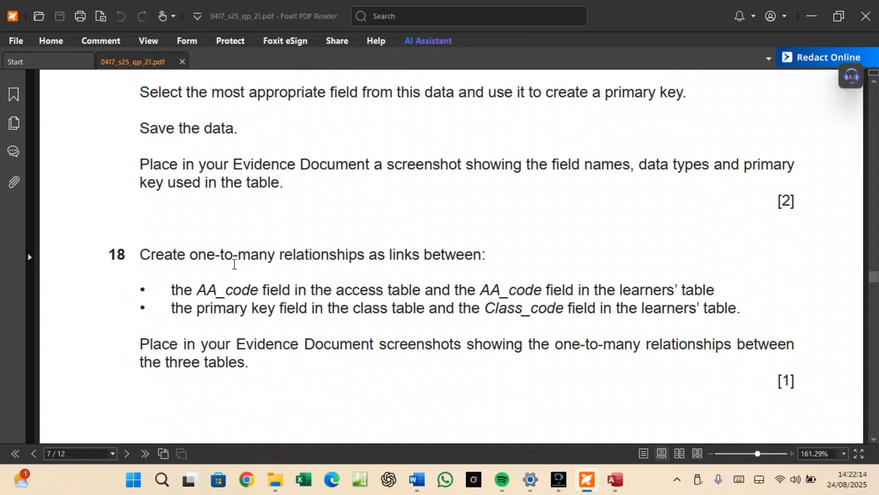
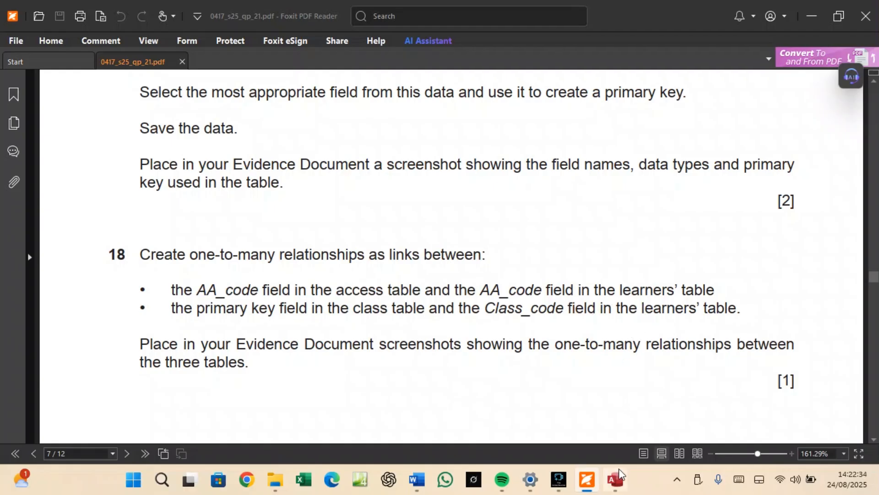
# Switch back to Access, where the J2521class table design is open.
pyautogui.click(615, 485)
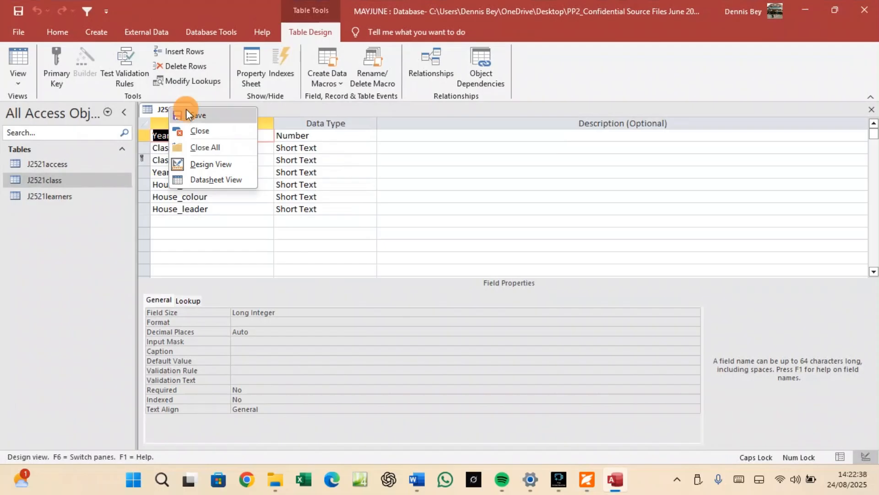
# Close the J2521class design and add J2521access, J2521class and J2521learners to Relationships.
pyautogui.click(186, 111)
pyautogui.rightClick(178, 108)
pyautogui.click(204, 133)
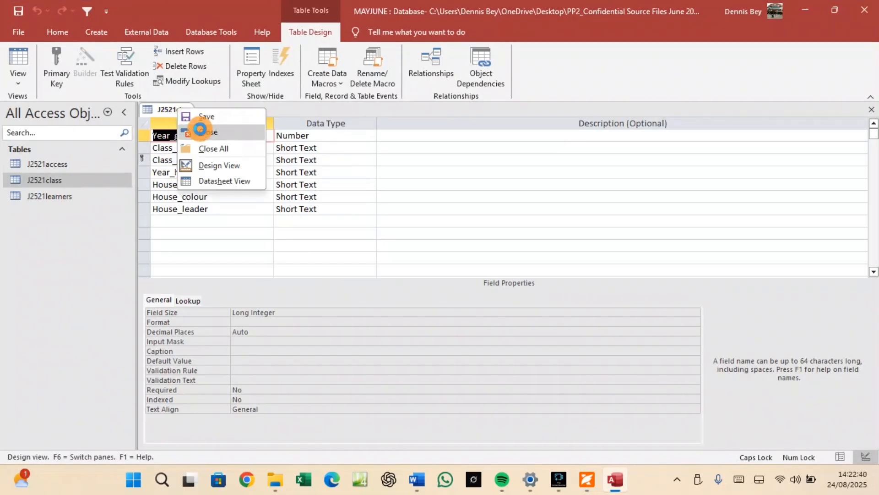
pyautogui.click(196, 31)
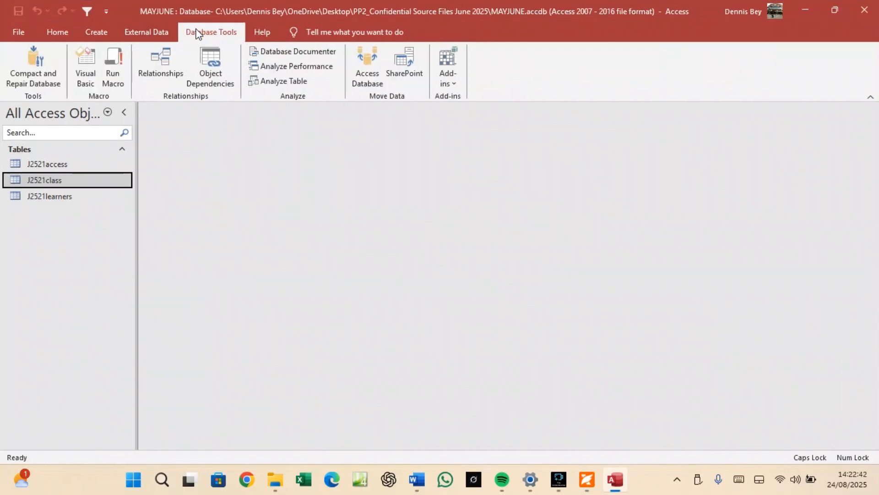
pyautogui.click(161, 63)
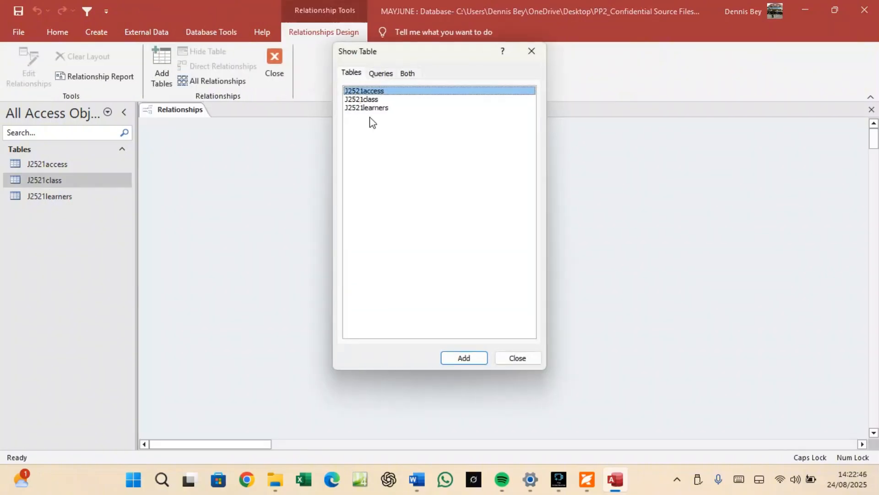
pyautogui.click(464, 358)
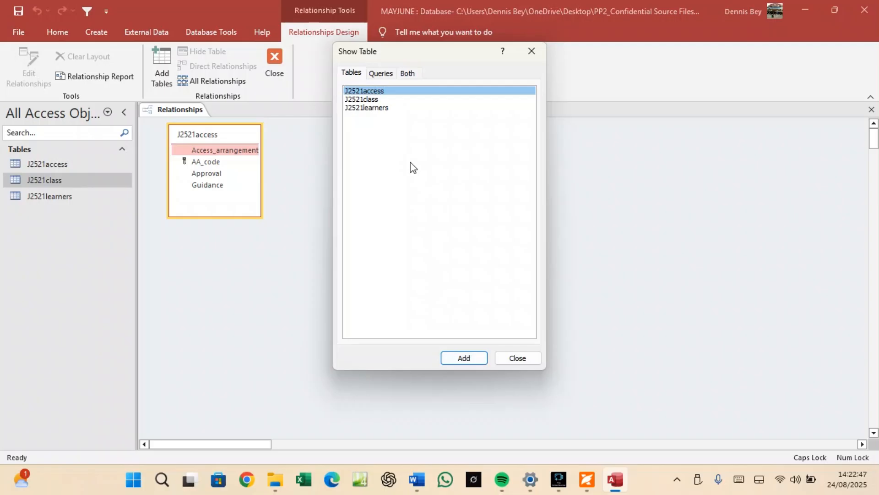
pyautogui.click(380, 100)
pyautogui.click(464, 358)
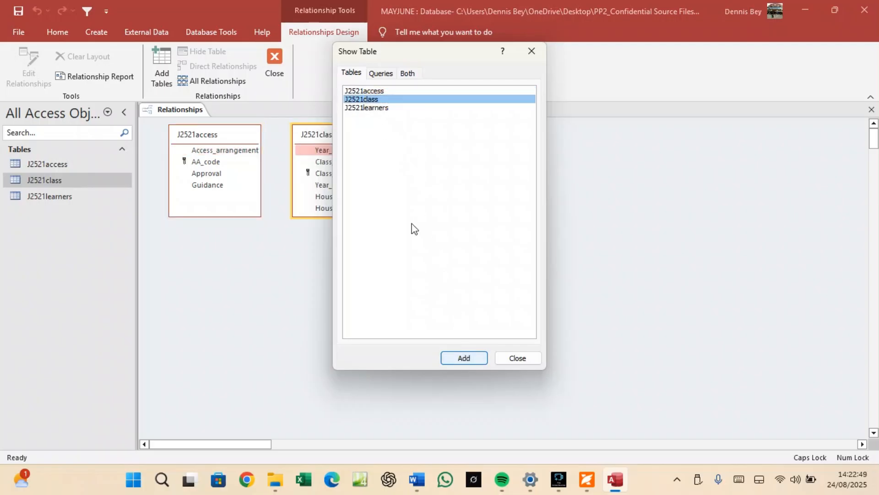
pyautogui.click(373, 107)
pyautogui.click(464, 358)
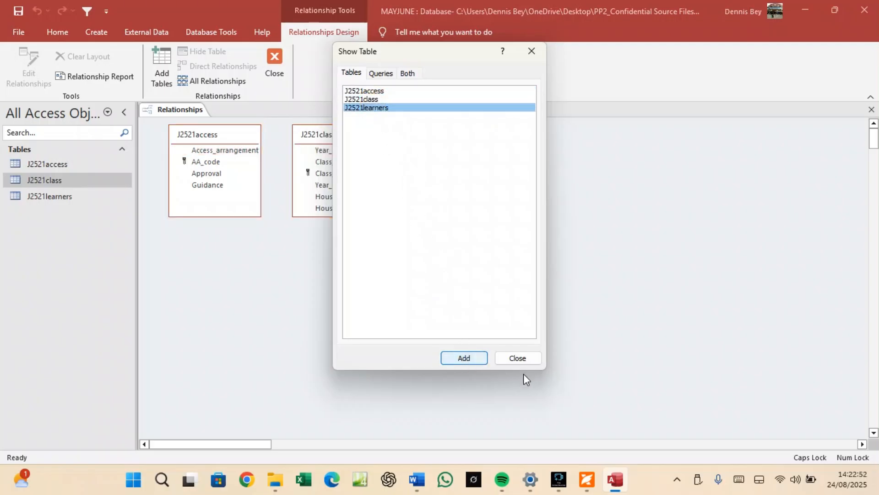
pyautogui.click(524, 359)
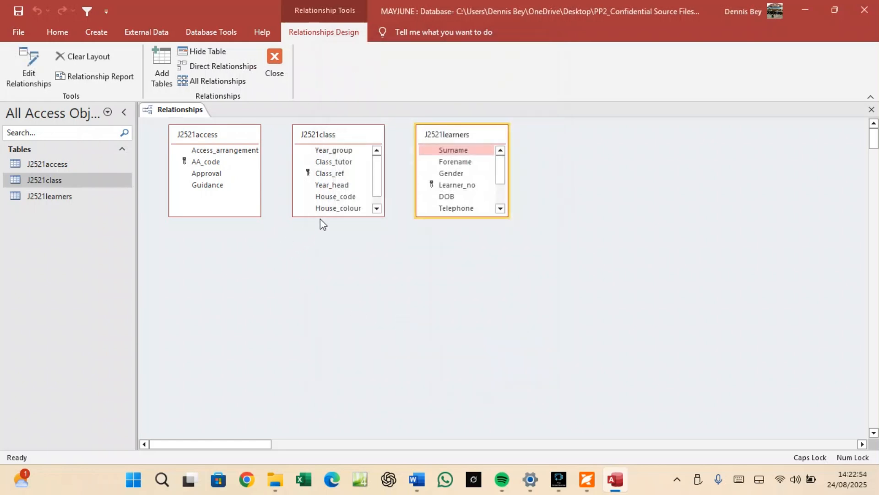
# Lengthen and rearrange the three table boxes side by side so every field shows.
pyautogui.moveTo(320, 217); pyautogui.dragTo(325, 258)
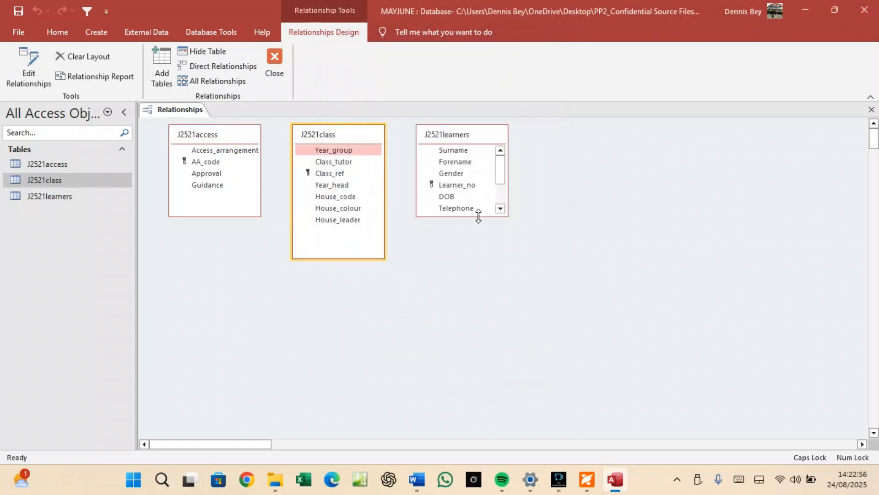
pyautogui.moveTo(479, 216); pyautogui.dragTo(483, 273)
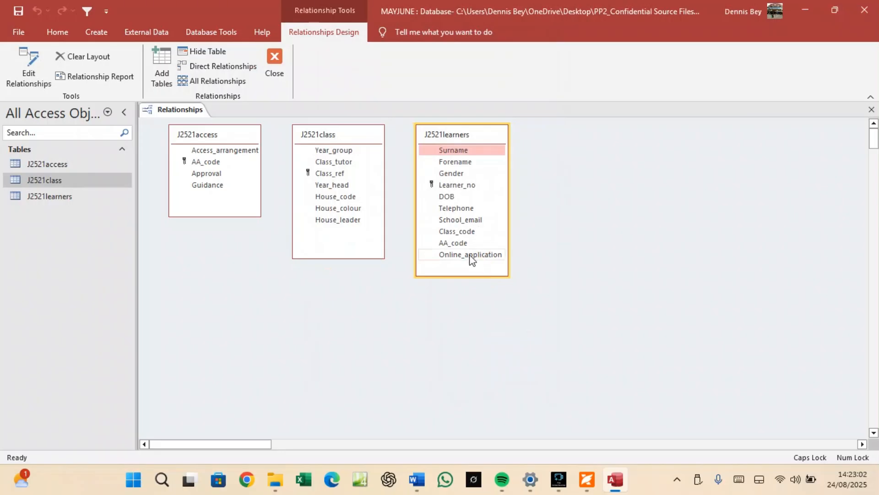
pyautogui.click(209, 164)
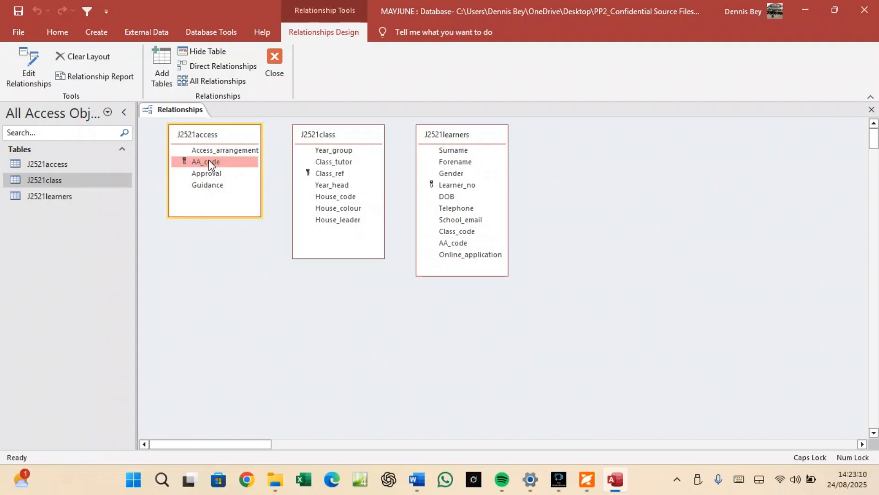
pyautogui.moveTo(332, 137); pyautogui.dragTo(565, 138)
pyautogui.moveTo(487, 137); pyautogui.dragTo(365, 139)
pyautogui.moveTo(540, 139); pyautogui.dragTo(439, 138)
pyautogui.click(216, 164)
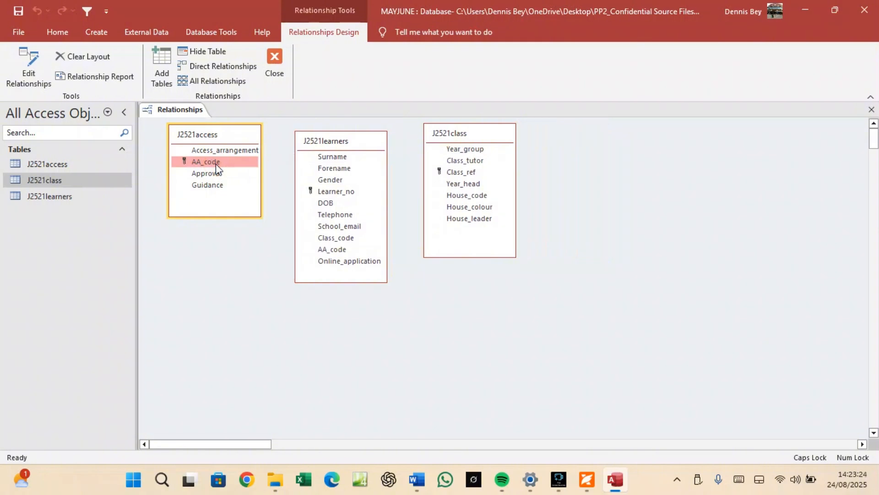
# Create one-to-many links: AA_code access-to-learners, and Class_ref to Class_code in J2521learners.
pyautogui.moveTo(216, 163); pyautogui.dragTo(330, 249)
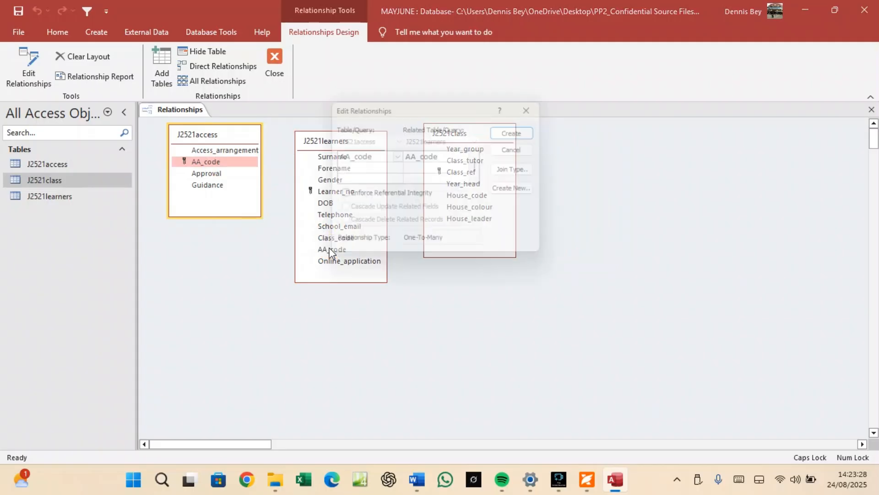
pyautogui.click(415, 245)
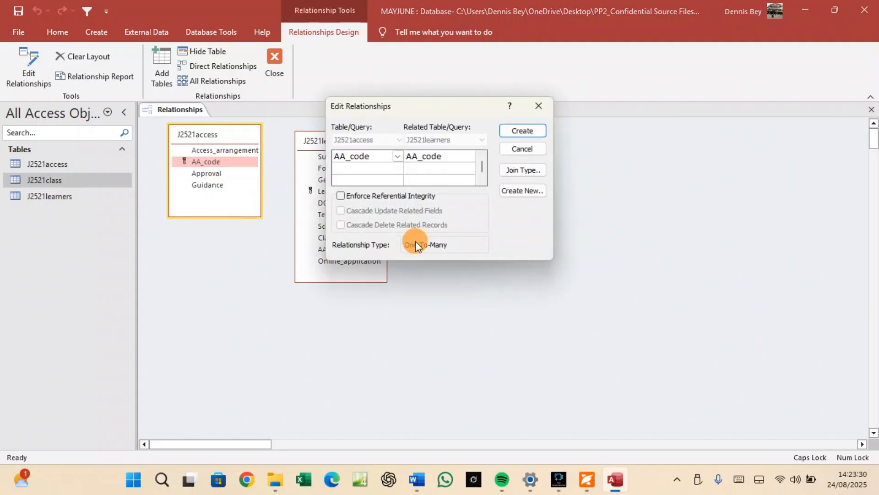
pyautogui.click(513, 131)
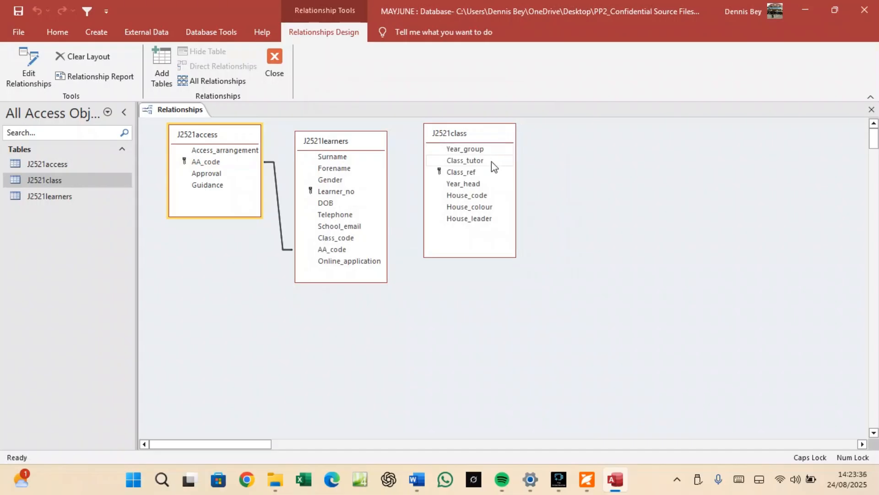
pyautogui.click(466, 174)
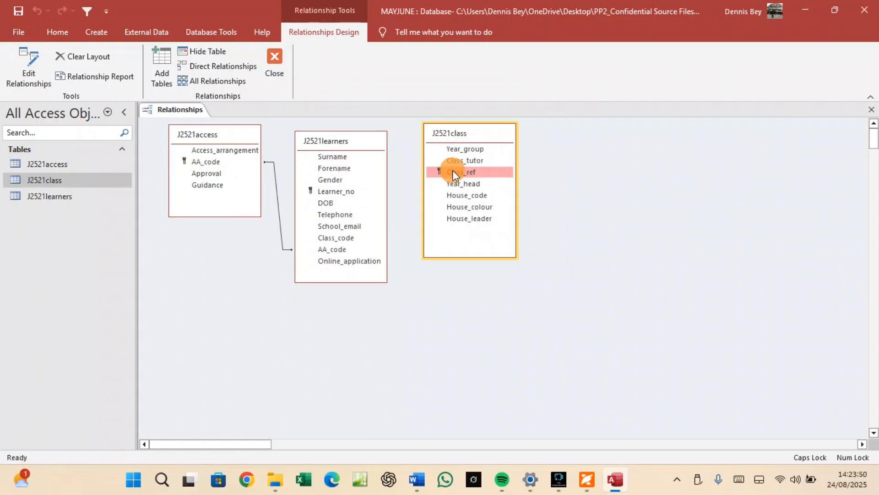
pyautogui.moveTo(453, 169); pyautogui.dragTo(350, 238)
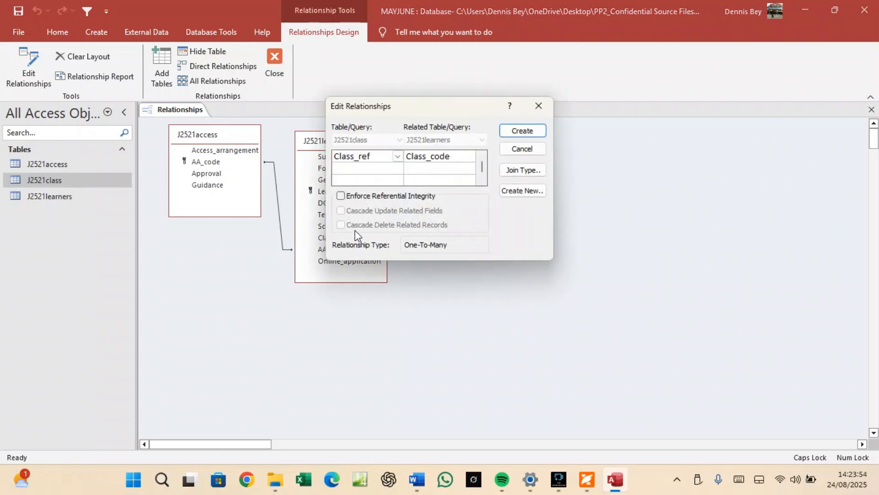
pyautogui.click(511, 131)
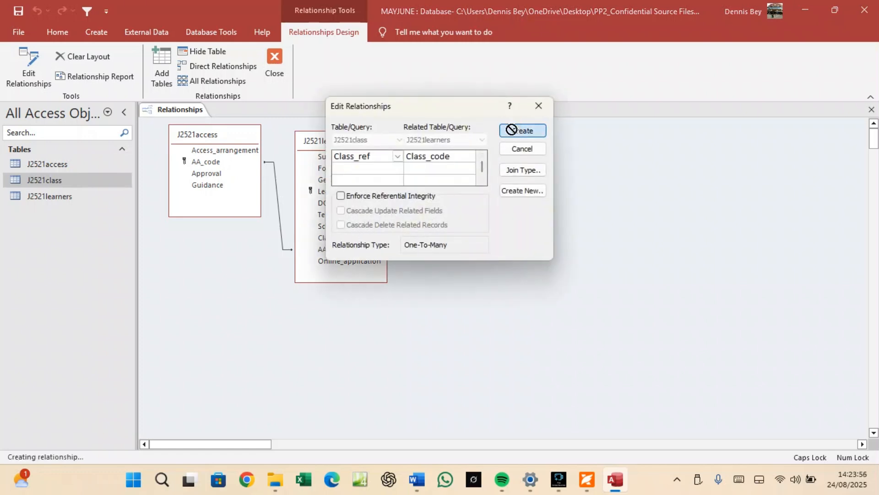
pyautogui.moveTo(347, 141); pyautogui.dragTo(340, 135)
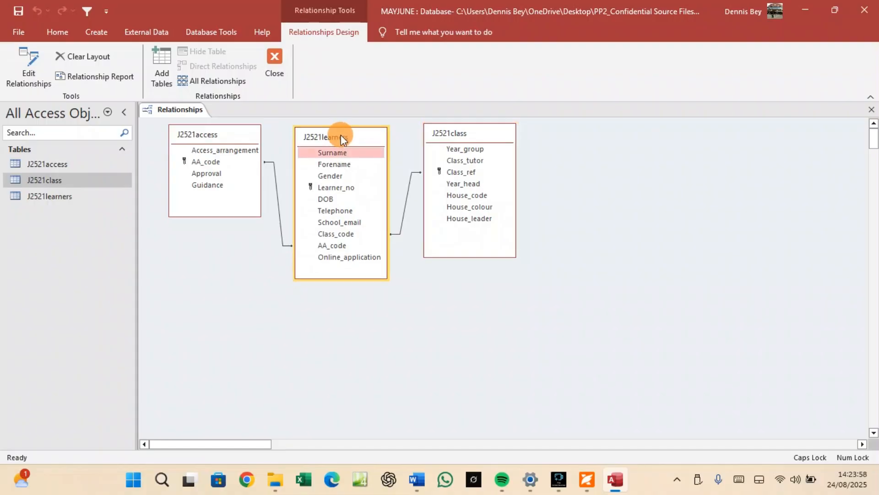
# Recheck question 18 in the PDF, then snip the Access relationships diagram.
pyautogui.click(587, 479)
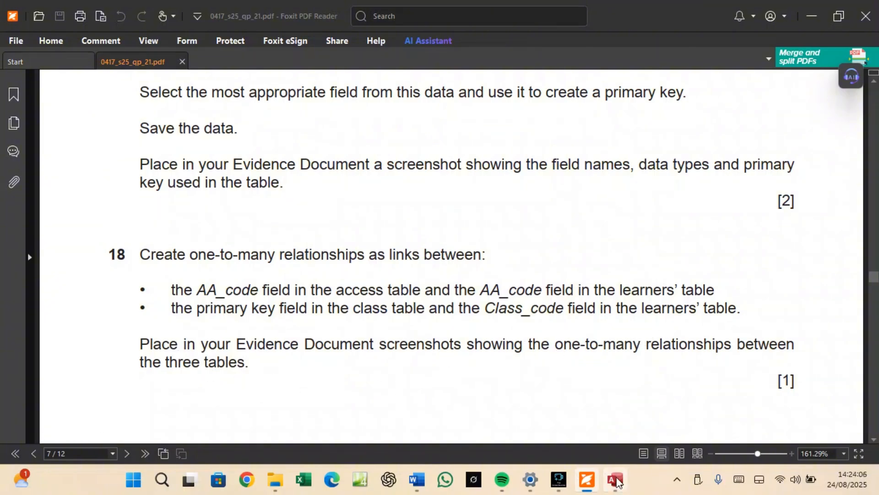
pyautogui.click(616, 479)
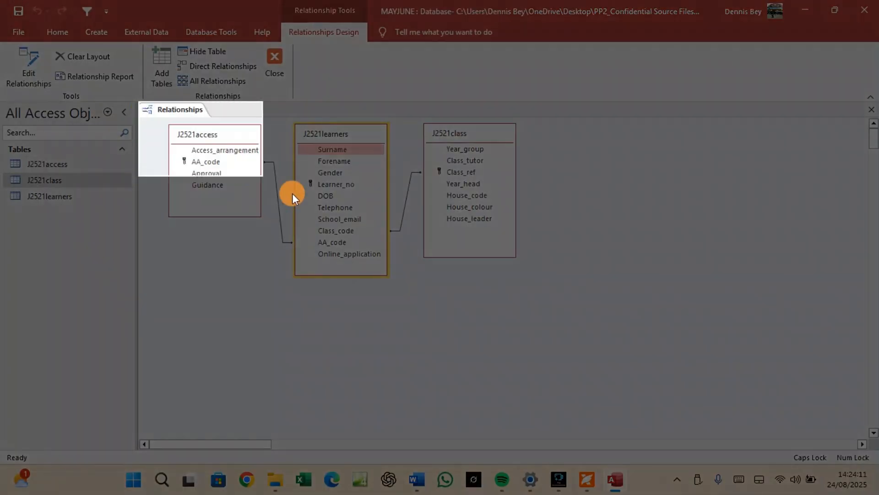
pyautogui.moveTo(139, 101); pyautogui.dragTo(559, 301)
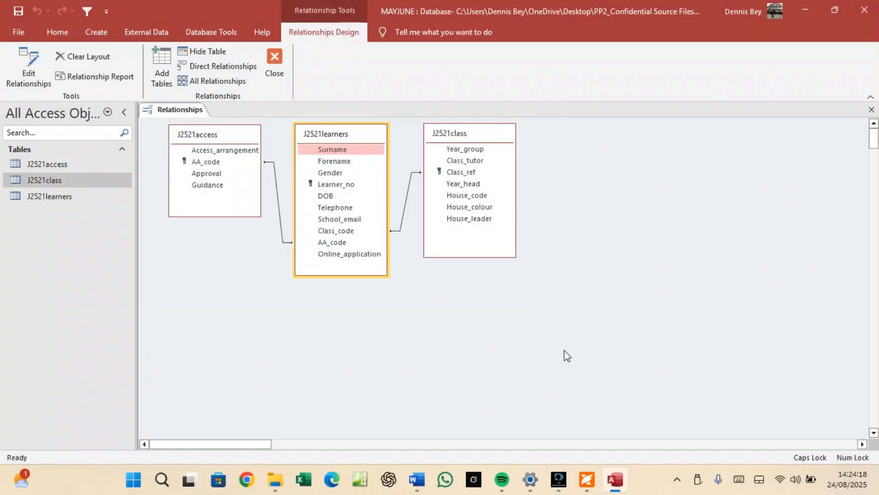
# Paste the relationships screenshot under 'Step 18 evidence:' in Word, then go back to Access.
pyautogui.click(420, 480)
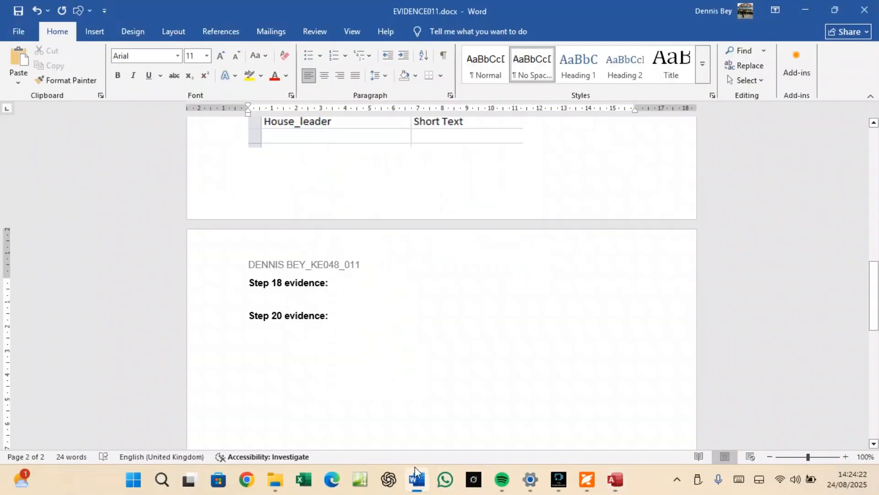
pyautogui.click(305, 298)
pyautogui.hotkey('ctrl', 'v')
pyautogui.scroll(-3, 322, 300)
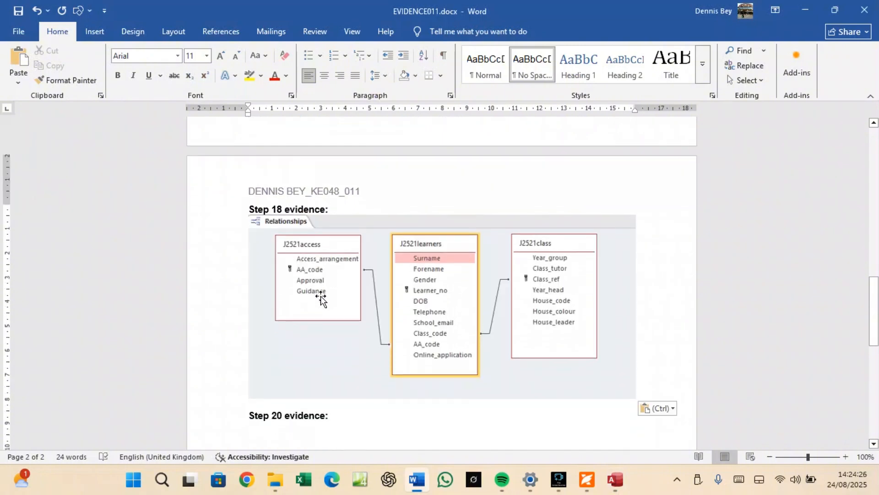
pyautogui.press('Return')
pyautogui.scroll(-4, 406, 401)
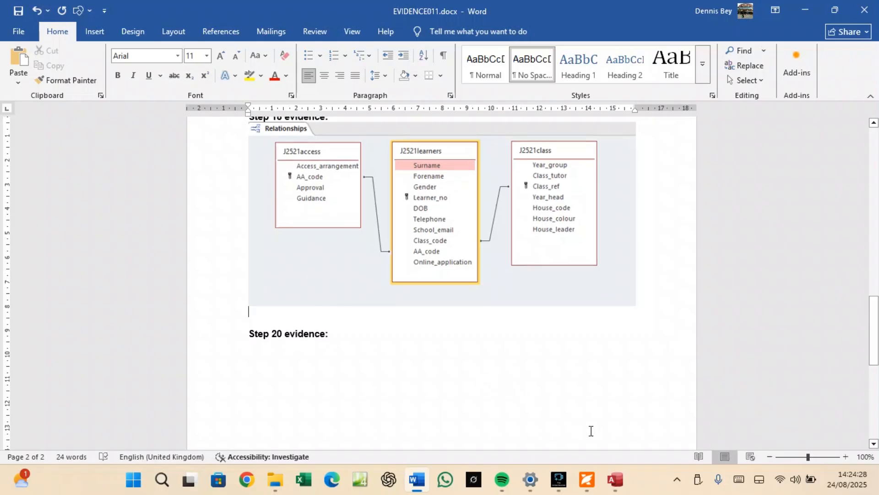
pyautogui.click(614, 479)
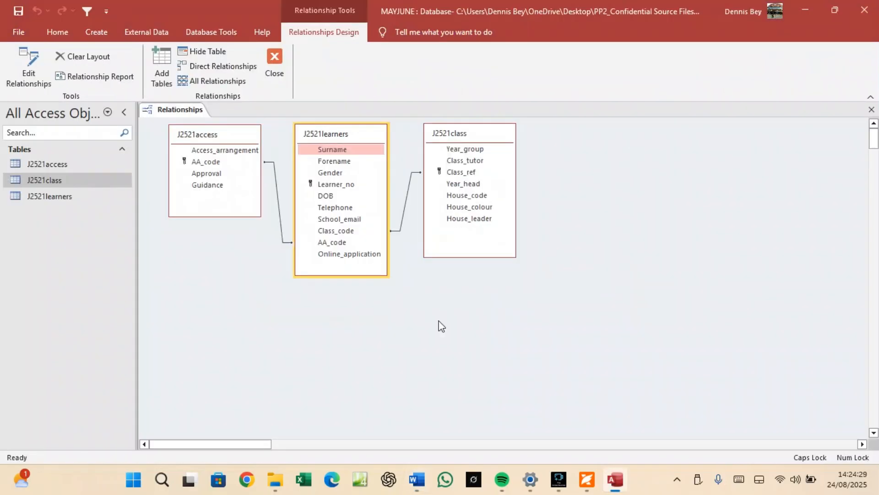
# Snip the AA_code Edit Relationships dialog and paste it into the Word evidence.
pyautogui.click(277, 207)
pyautogui.rightClick(278, 207)
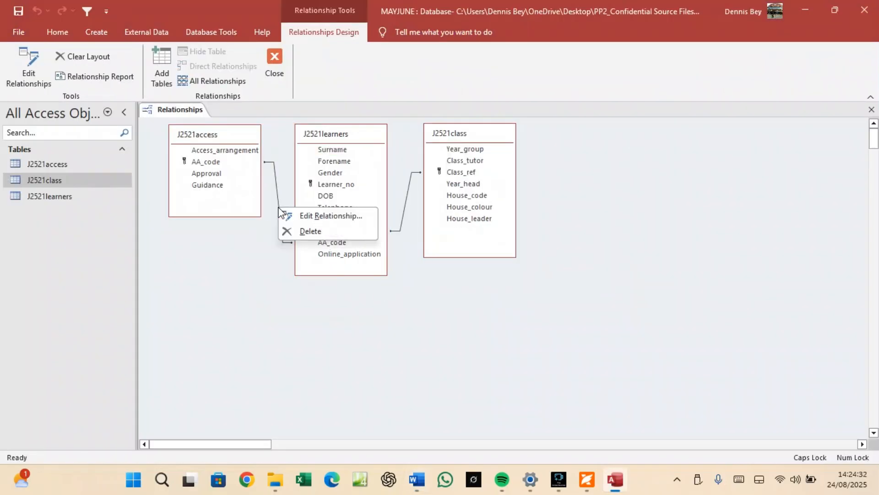
pyautogui.click(306, 220)
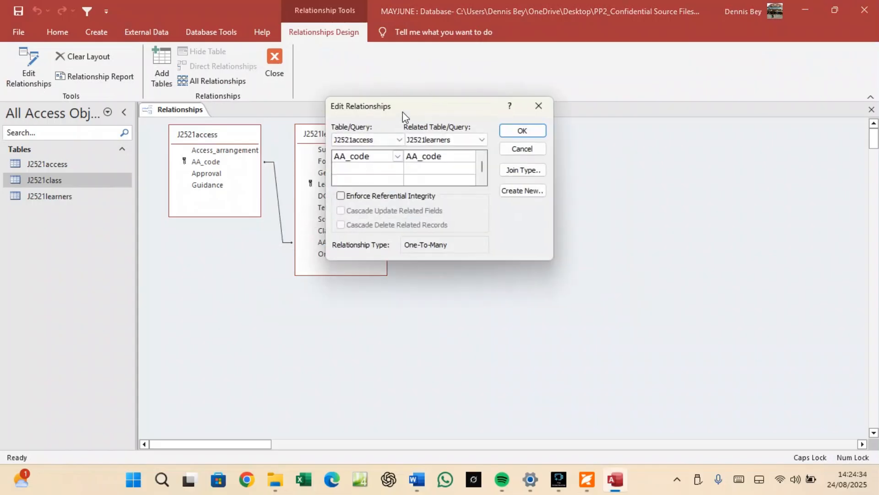
pyautogui.moveTo(403, 111); pyautogui.dragTo(255, 274)
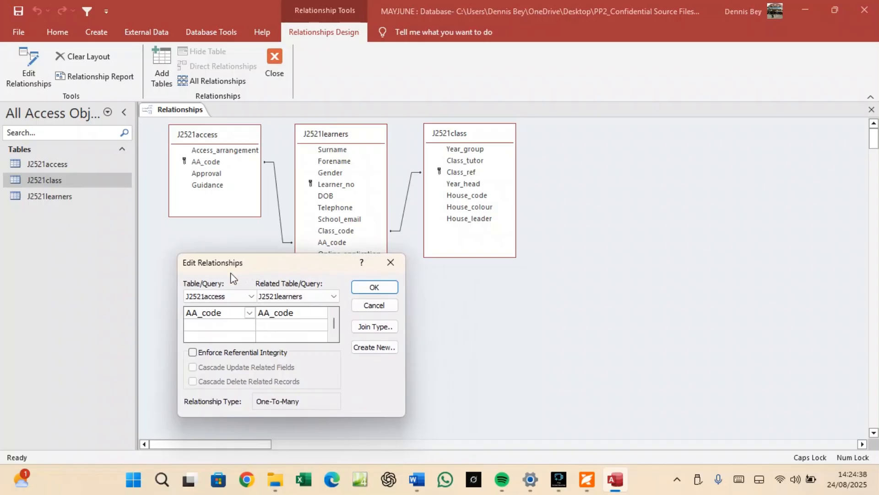
pyautogui.press('shift+super+s')
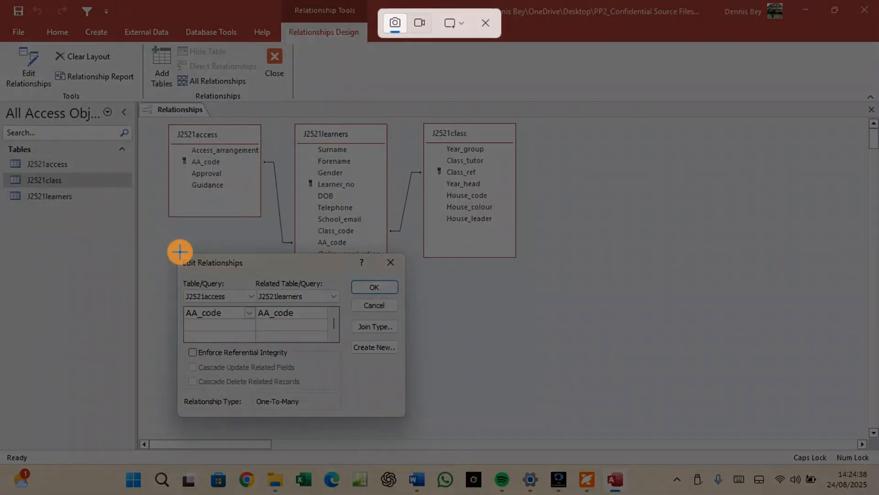
pyautogui.moveTo(180, 253); pyautogui.dragTo(405, 415)
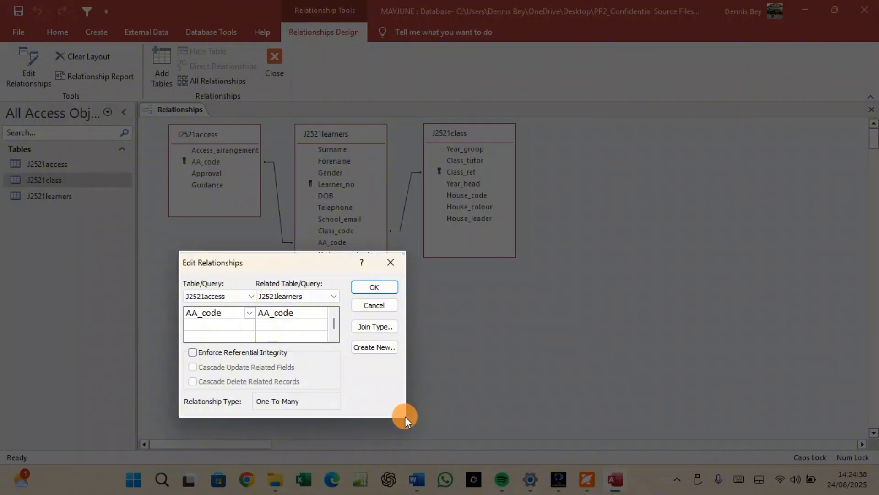
pyautogui.moveTo(405, 416); pyautogui.dragTo(405, 416)
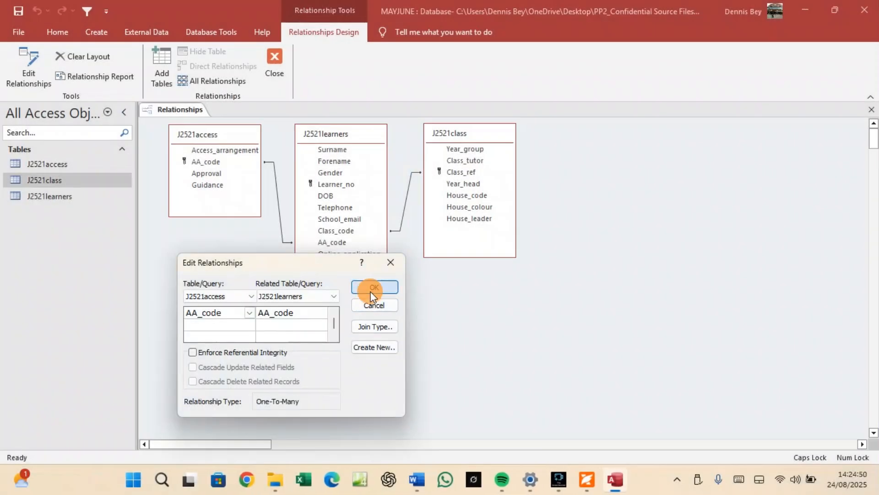
pyautogui.click(373, 305)
pyautogui.click(415, 489)
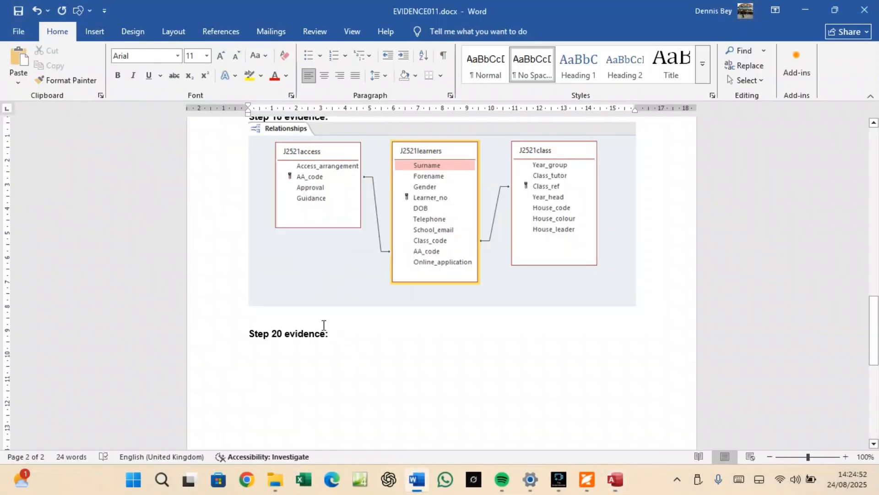
pyautogui.hotkey('ctrl', 'v')
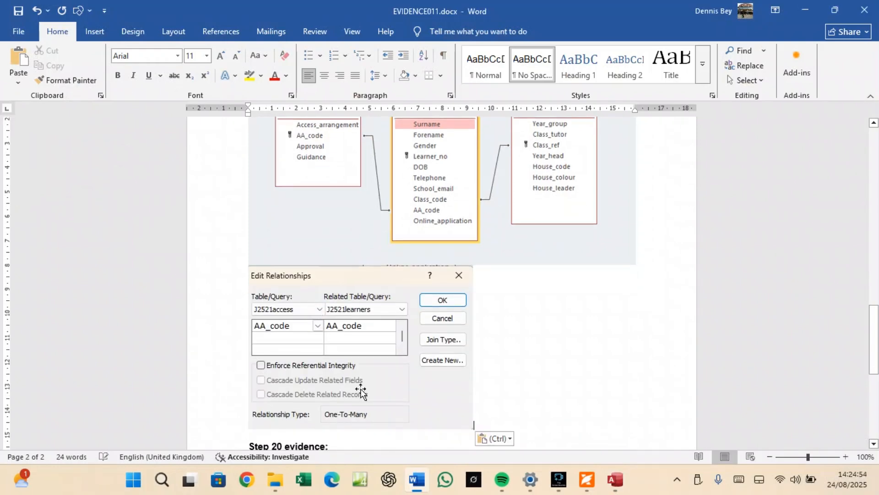
# Snip the Edit Relationships dialog for the Class_ref-to-Class_code relationship.
pyautogui.click(616, 480)
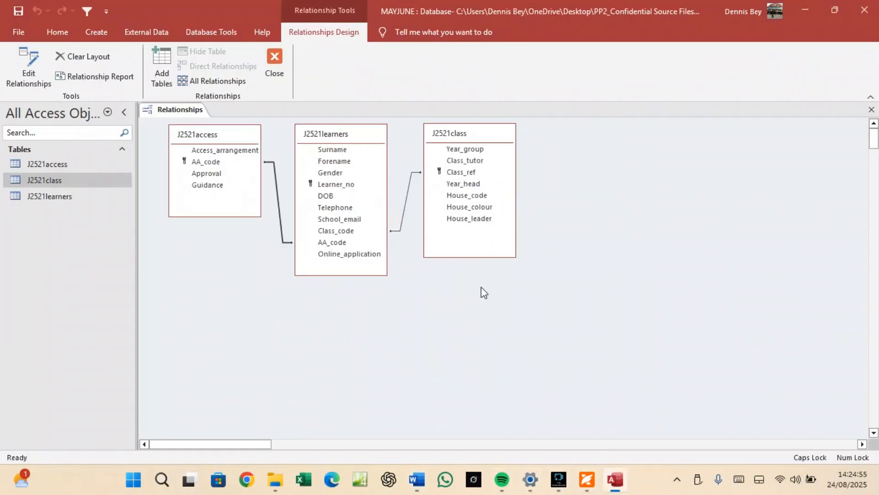
pyautogui.rightClick(403, 211)
pyautogui.click(419, 219)
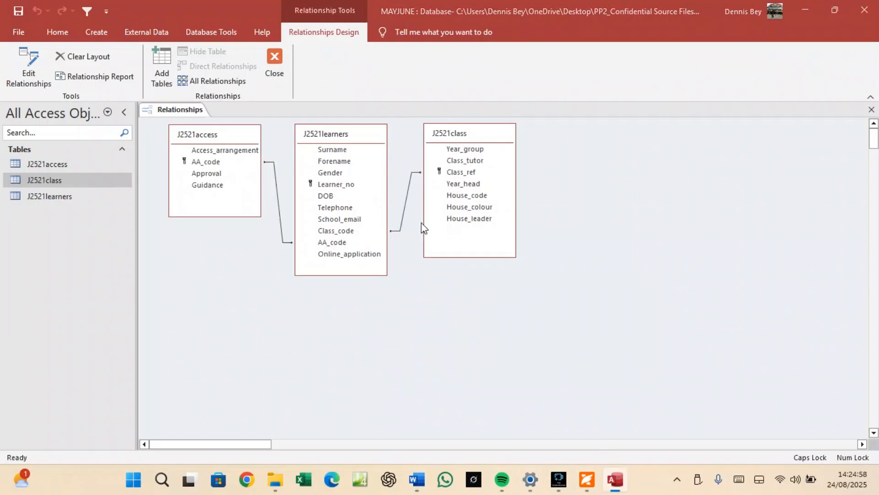
pyautogui.moveTo(432, 109); pyautogui.dragTo(640, 205)
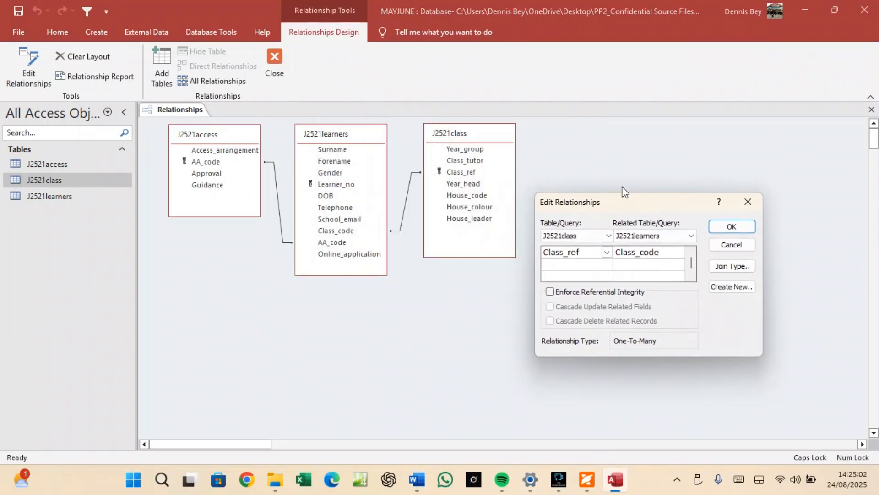
pyautogui.press('super+shift+s')
pyautogui.moveTo(535, 193); pyautogui.dragTo(761, 357)
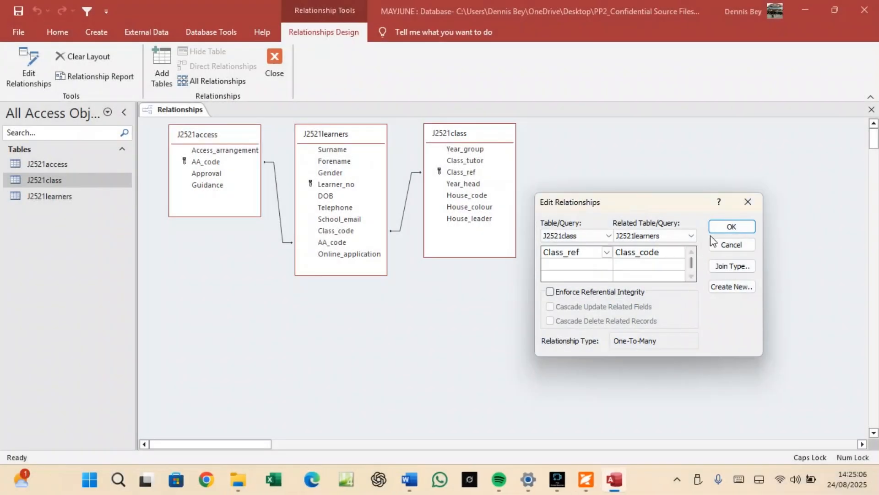
pyautogui.click(722, 227)
pyautogui.click(414, 486)
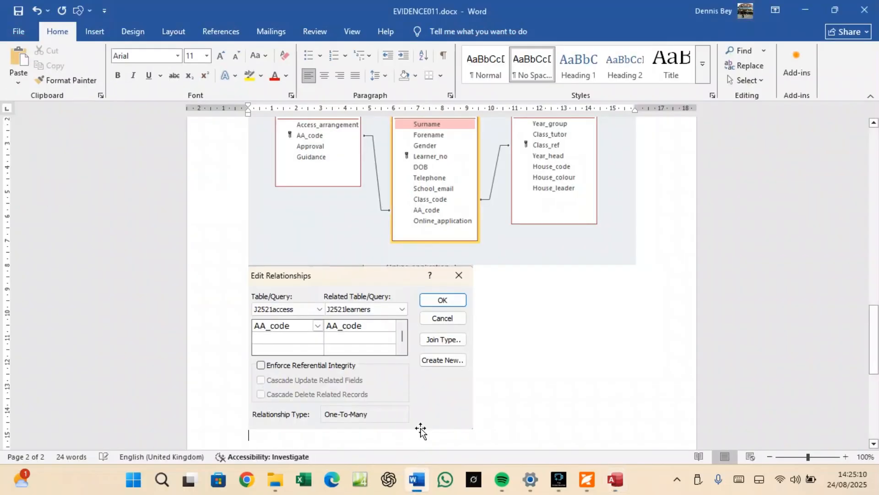
# Paste the Class_ref relationship screenshot below the first one, then return to the question paper.
pyautogui.hotkey('ctrl', 'v')
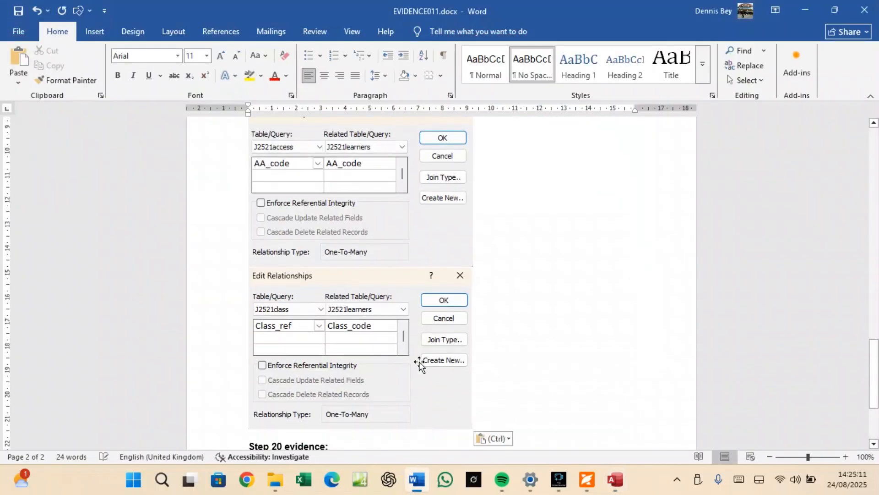
pyautogui.click(408, 256)
pyautogui.click(401, 281)
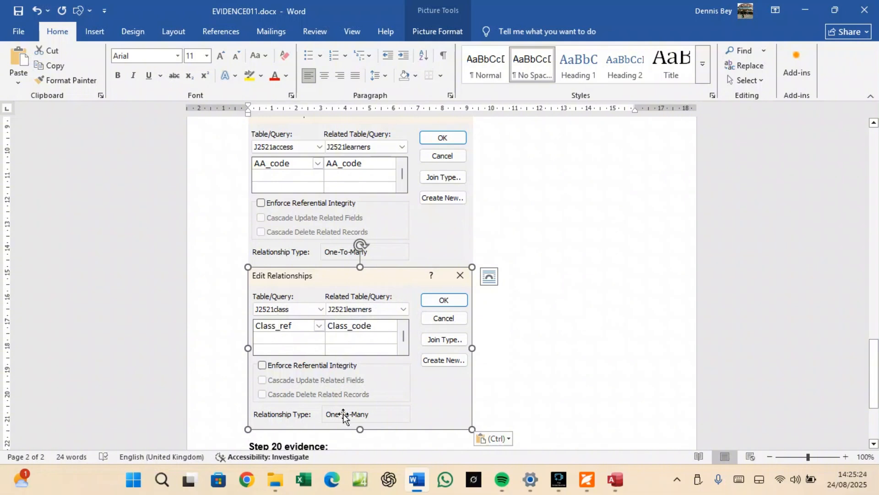
pyautogui.click(526, 300)
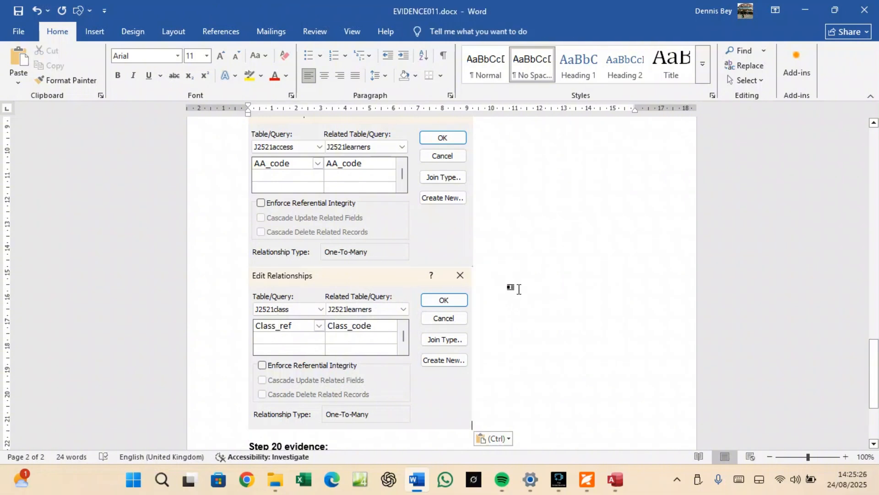
pyautogui.scroll(1, 564, 418)
pyautogui.click(587, 479)
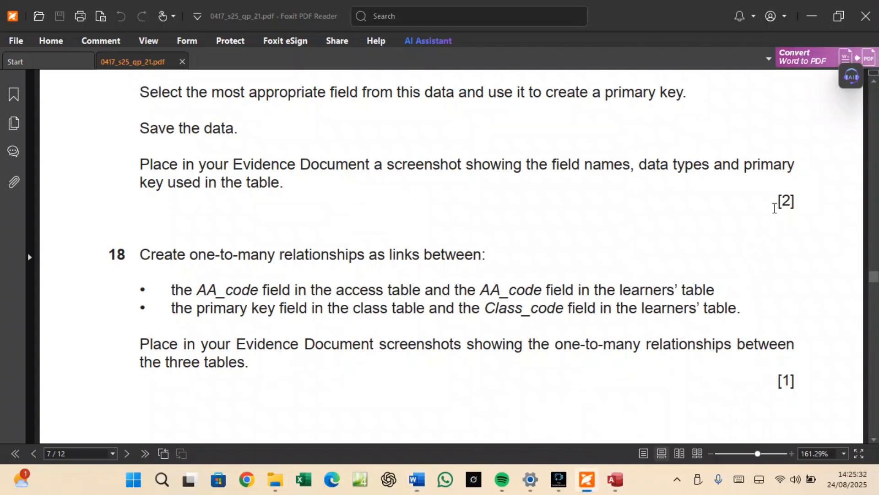
# Scroll to question 19's new learner details, then switch back to Access.
pyautogui.scroll(-15, 454, 226)
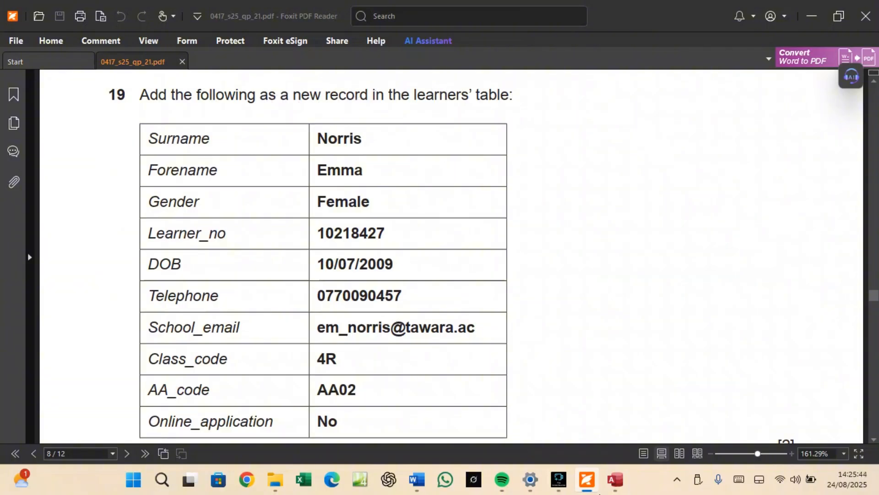
pyautogui.click(615, 482)
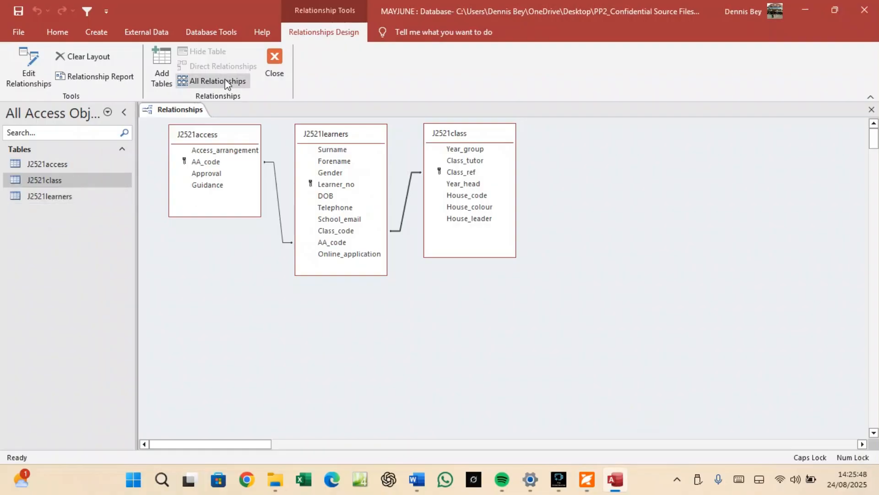
# Save and close the Relationships layout and start a new record in J2521learners.
pyautogui.rightClick(182, 110)
pyautogui.click(207, 120)
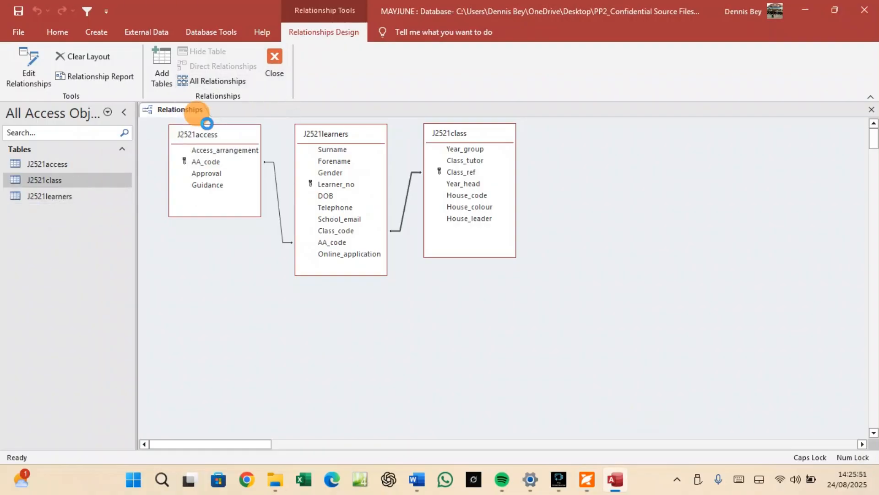
pyautogui.click(270, 69)
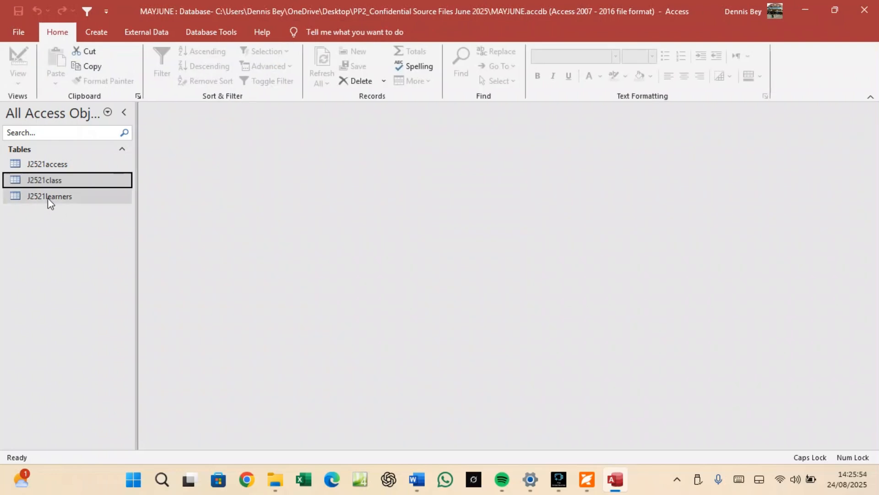
pyautogui.doubleClick(48, 197)
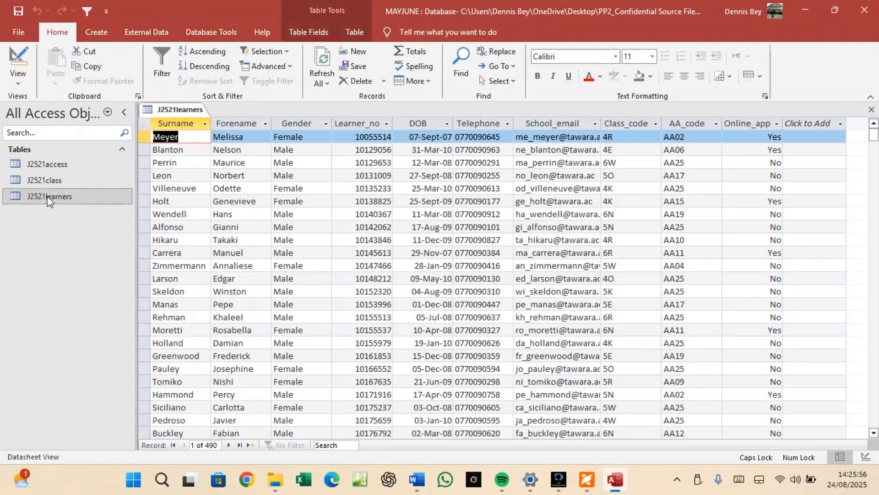
pyautogui.click(357, 53)
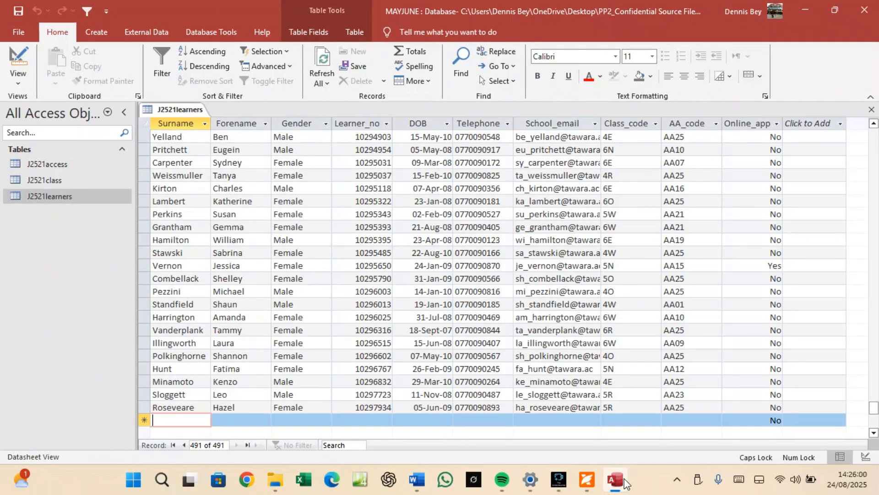
# Copy the new learner's surname from the question paper into the new record.
pyautogui.click(587, 479)
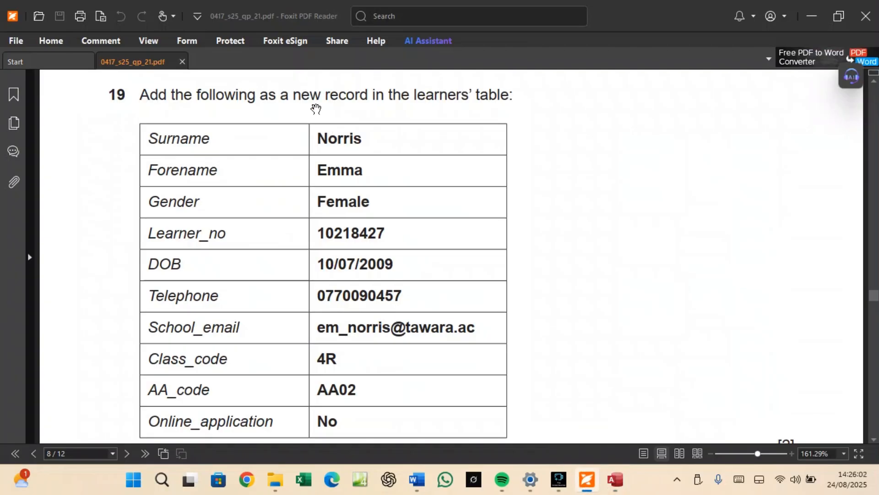
pyautogui.doubleClick(337, 137)
pyautogui.rightClick(339, 139)
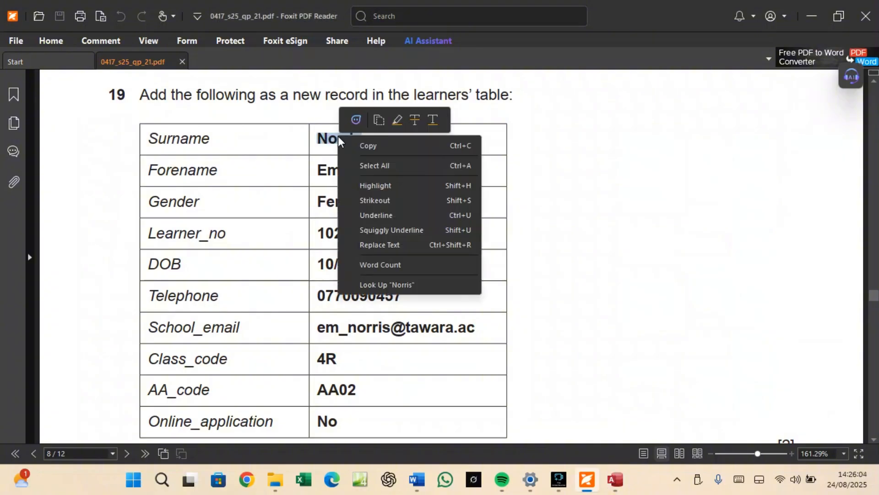
pyautogui.click(361, 144)
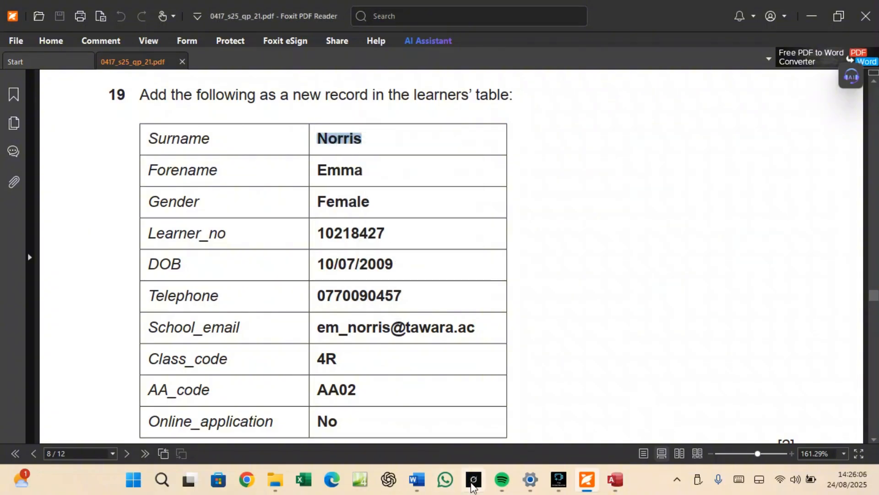
pyautogui.click(610, 485)
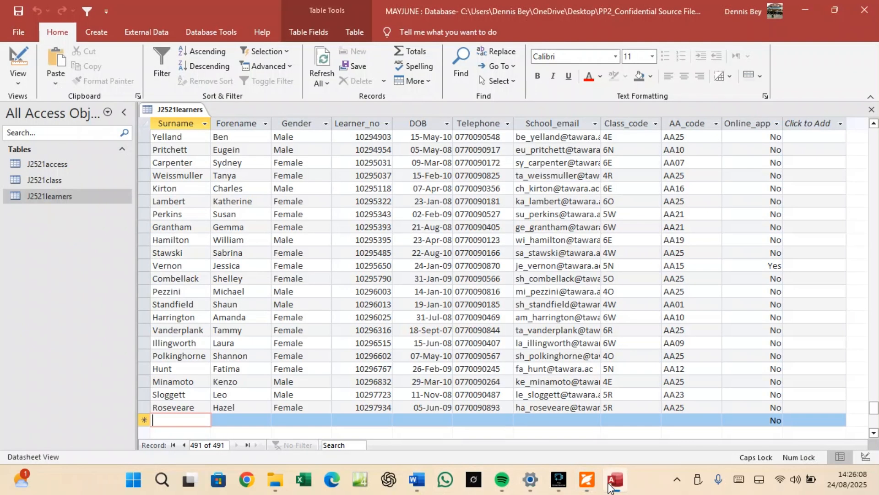
pyautogui.hotkey('ctrl', 'v')
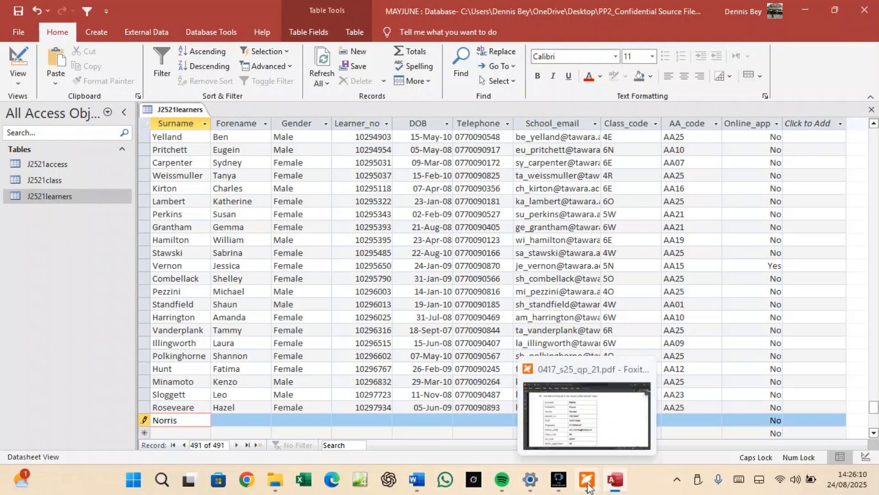
# Copy the learner's forename from the PDF and select the new record's Forename cell.
pyautogui.click(589, 490)
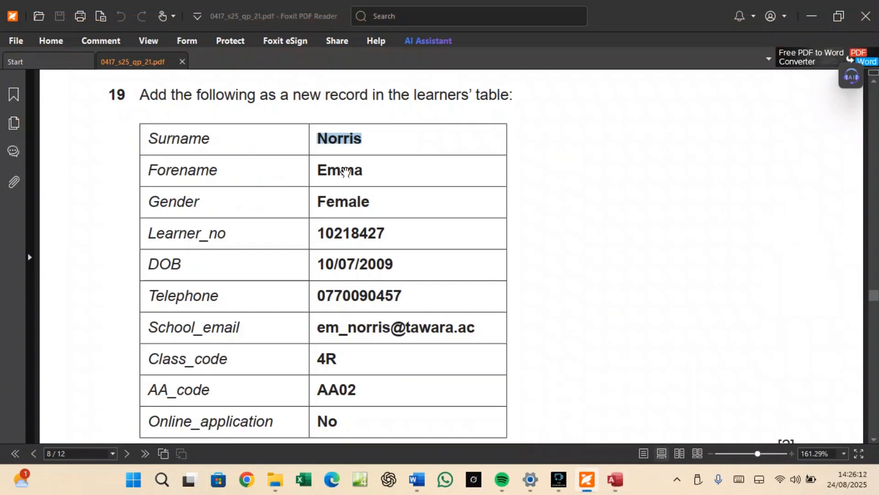
pyautogui.doubleClick(347, 168)
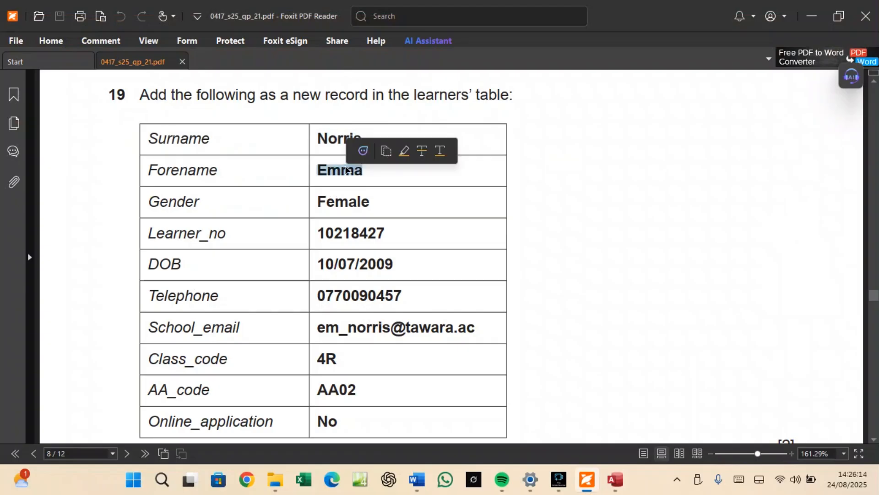
pyautogui.rightClick(346, 175)
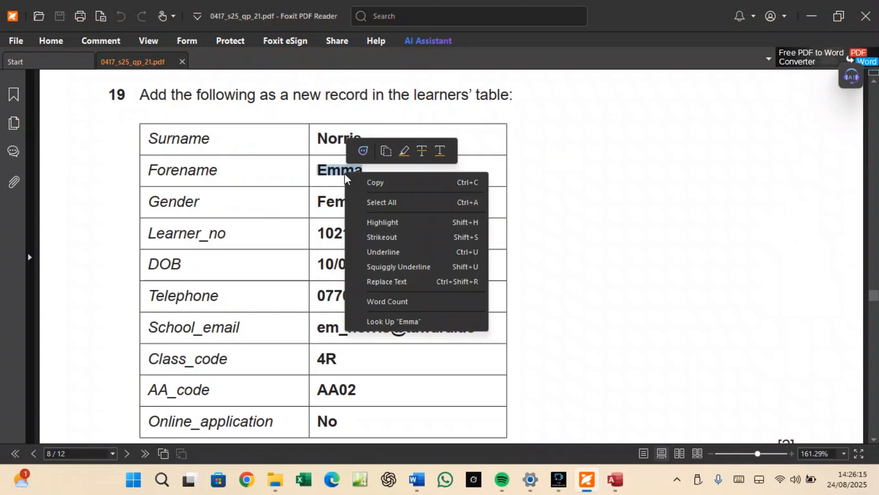
pyautogui.click(371, 181)
pyautogui.click(614, 479)
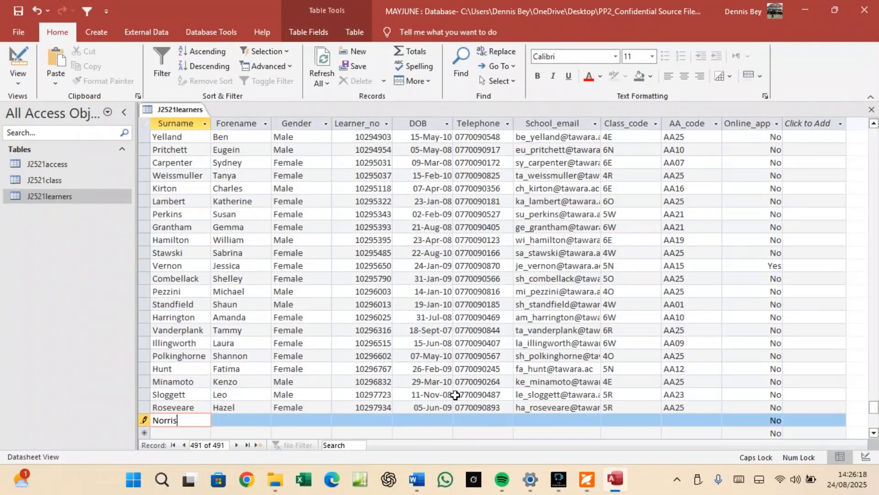
pyautogui.click(224, 415)
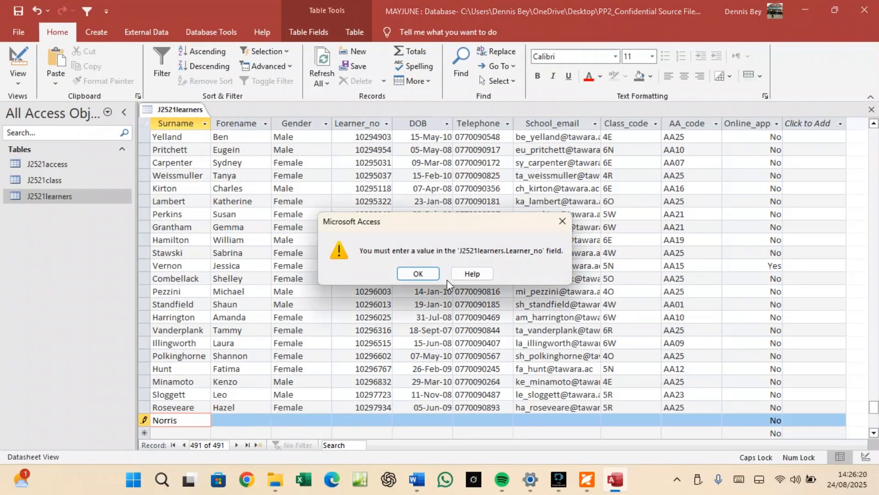
# Dismiss the Learner_no warning and type the learner's forename into the new record.
pyautogui.click(416, 272)
pyautogui.click(246, 421)
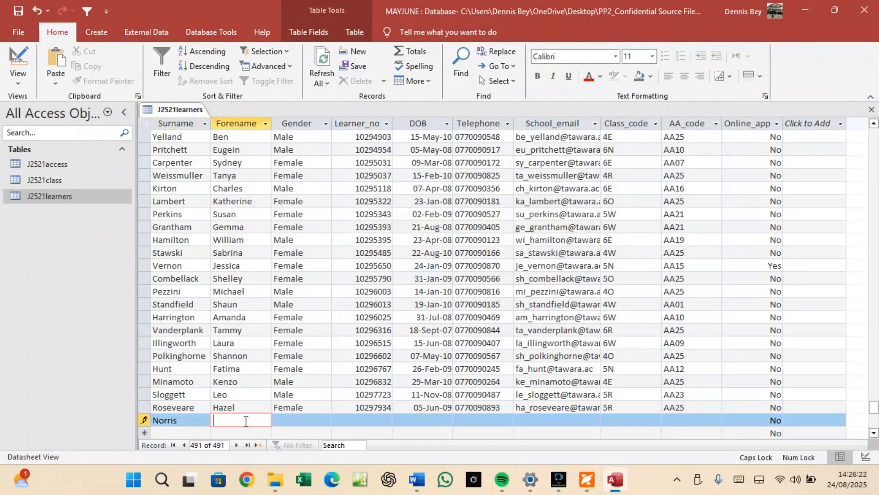
pyautogui.write('Emma')
pyautogui.click(287, 419)
# Copy Female from the question paper into the new record's Gender field.
pyautogui.click(586, 479)
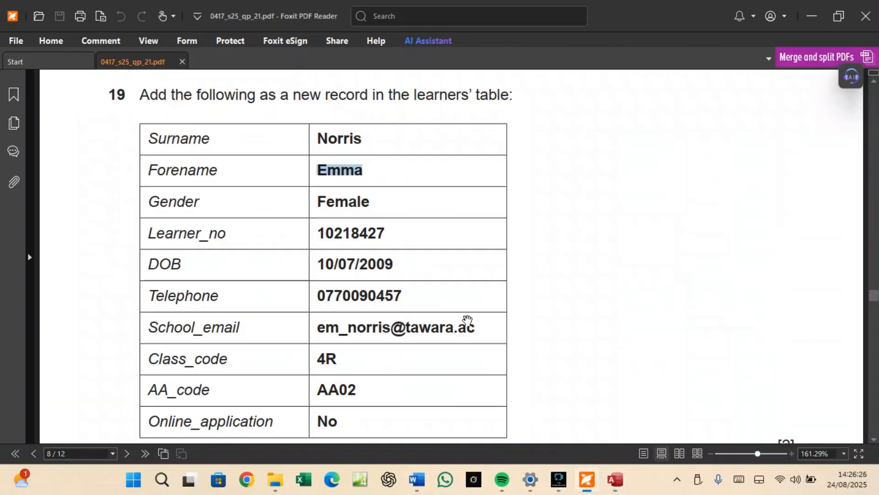
pyautogui.click(358, 197)
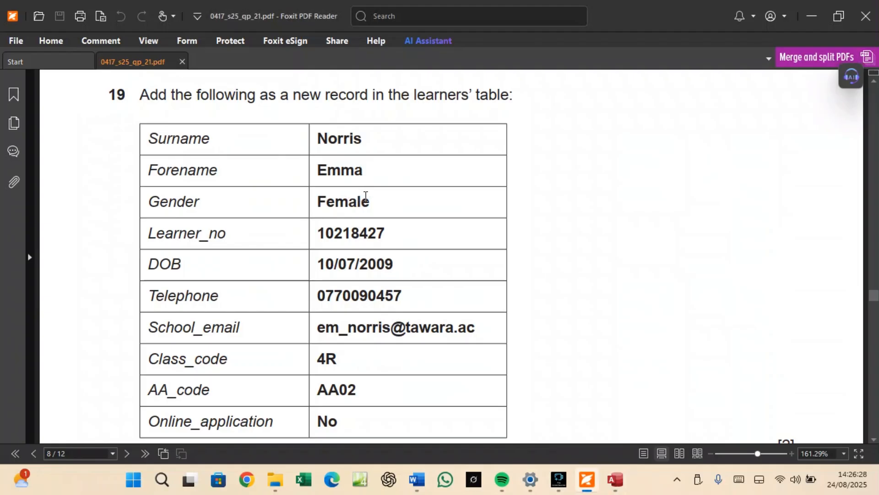
pyautogui.moveTo(365, 197); pyautogui.dragTo(323, 205)
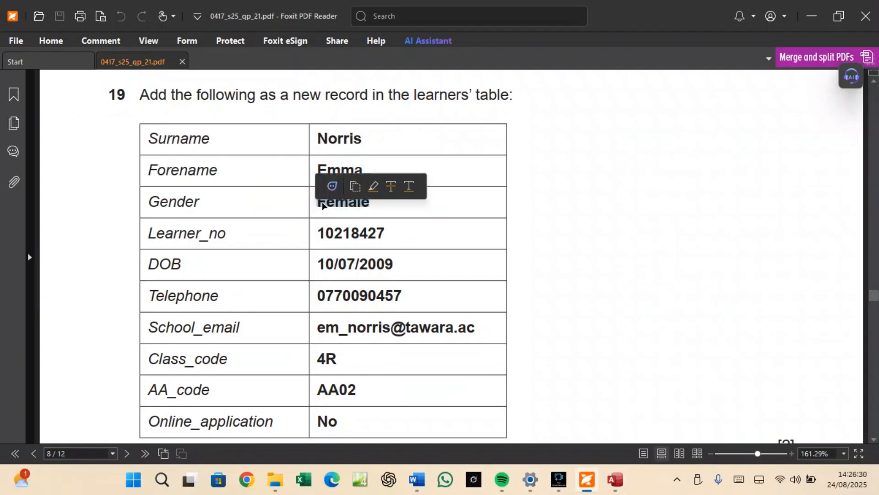
pyautogui.rightClick(324, 204)
pyautogui.click(345, 210)
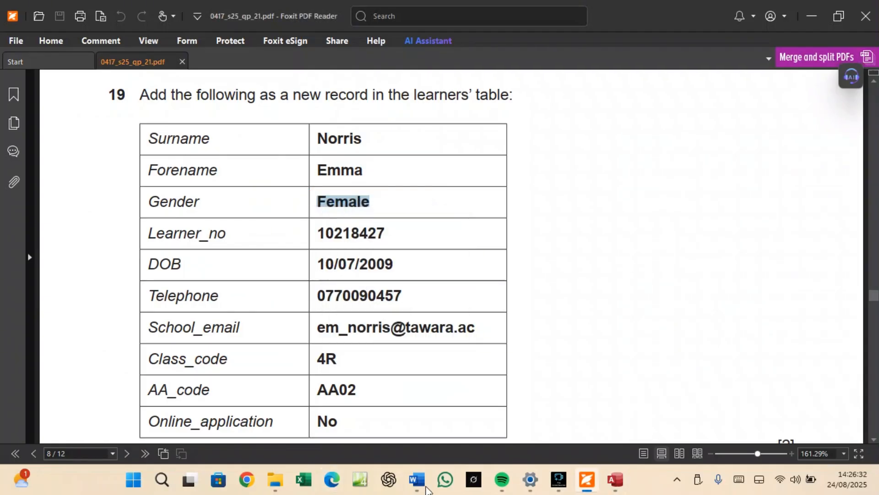
pyautogui.click(617, 480)
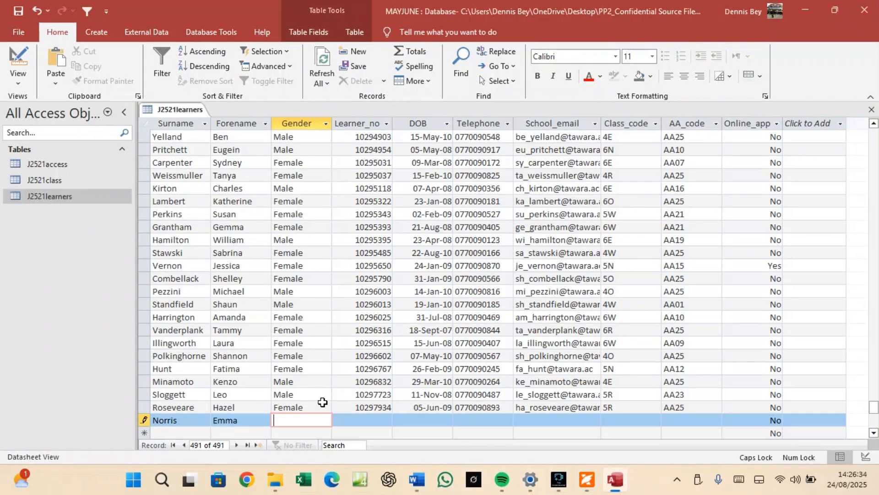
pyautogui.hotkey('ctrl', 'v')
# Select the new learner's Learner_no value in the question paper, then return to Access.
pyautogui.click(366, 420)
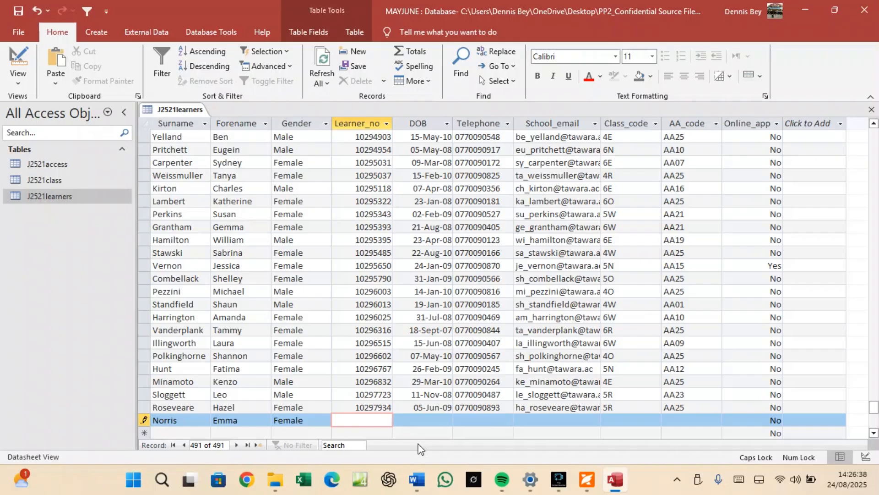
pyautogui.click(588, 480)
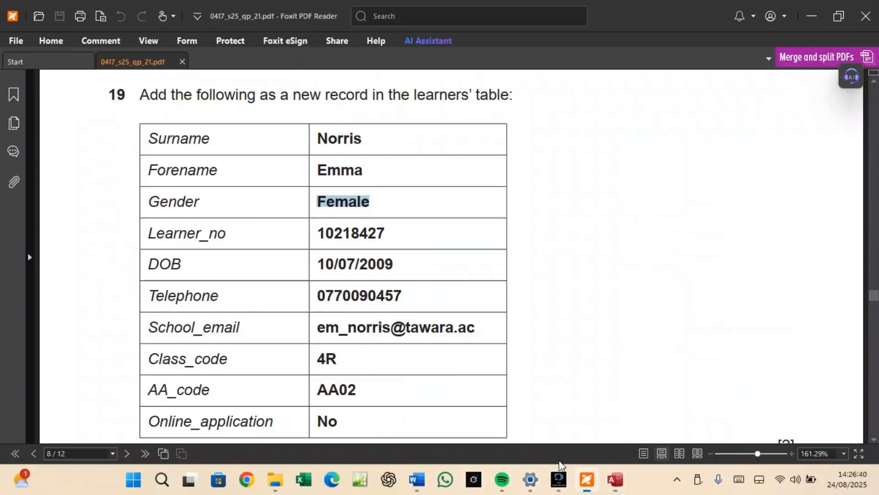
pyautogui.click(384, 226)
pyautogui.moveTo(384, 226); pyautogui.dragTo(317, 229)
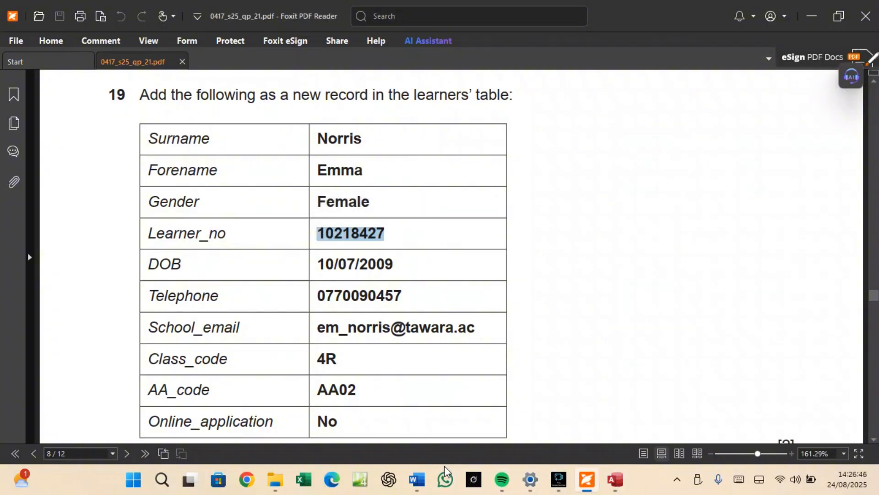
pyautogui.click(615, 480)
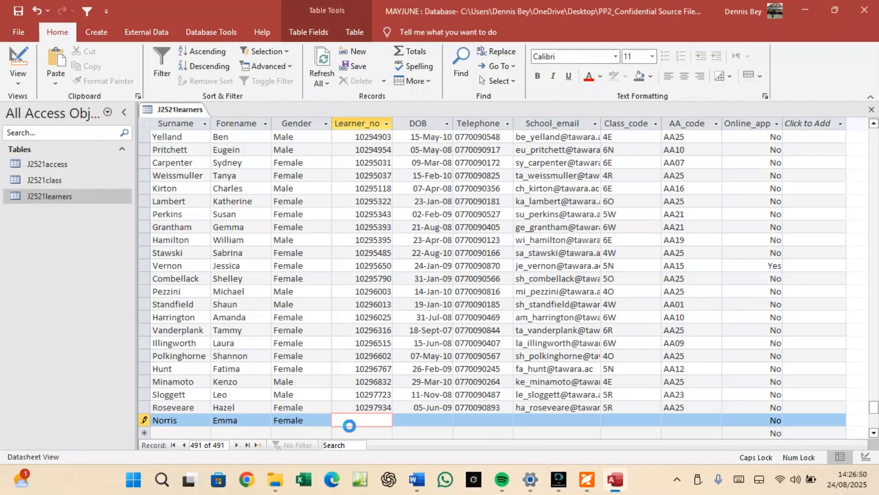
# Paste the learner number into Learner_no and the date of birth from the PDF into DOB.
pyautogui.hotkey('ctrl', 'v')
pyautogui.click(406, 419)
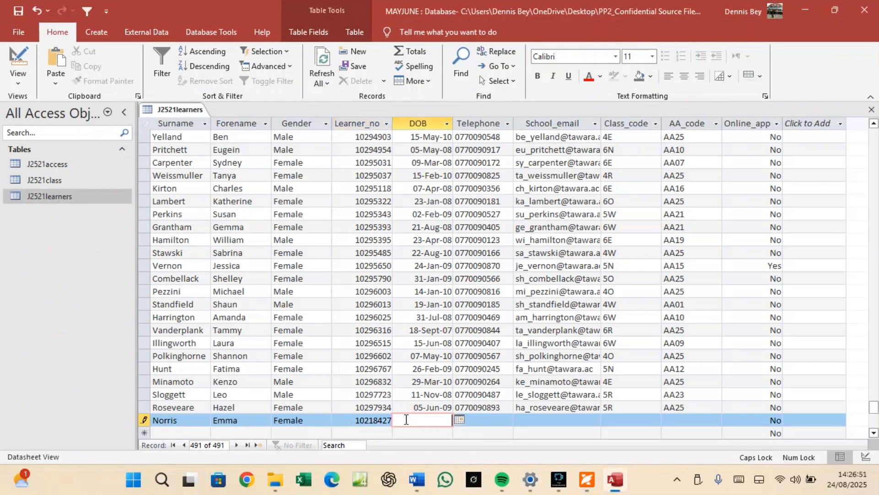
pyautogui.click(587, 479)
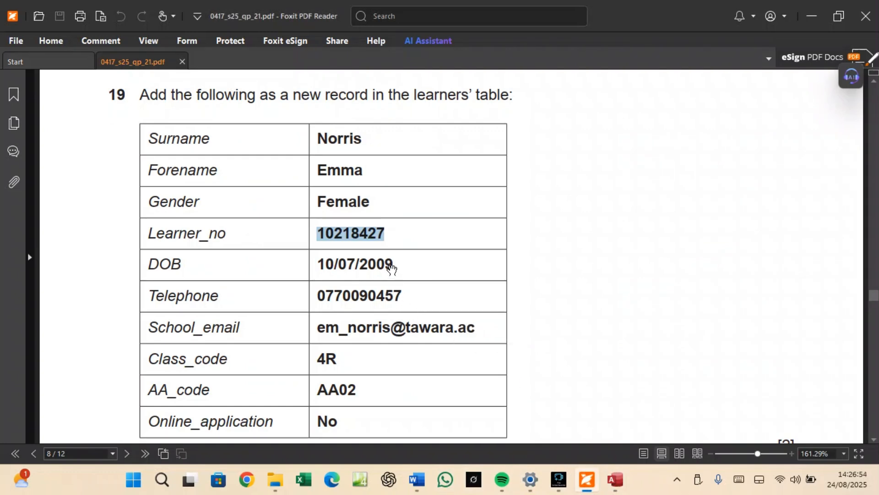
pyautogui.moveTo(394, 261); pyautogui.dragTo(319, 262)
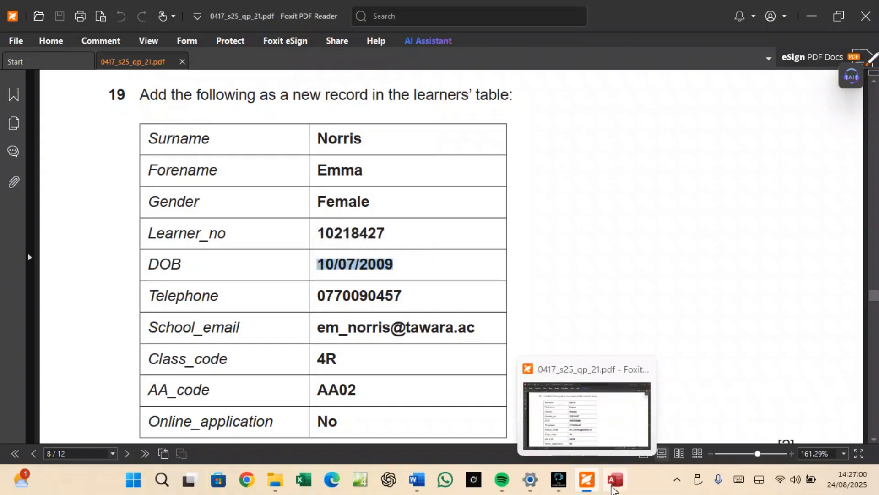
pyautogui.click(565, 439)
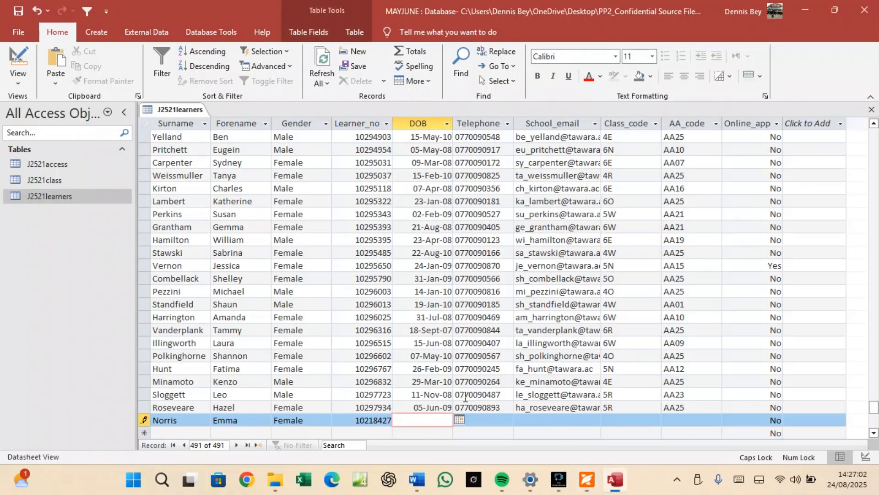
pyautogui.hotkey('ctrl', 'v')
pyautogui.click(477, 418)
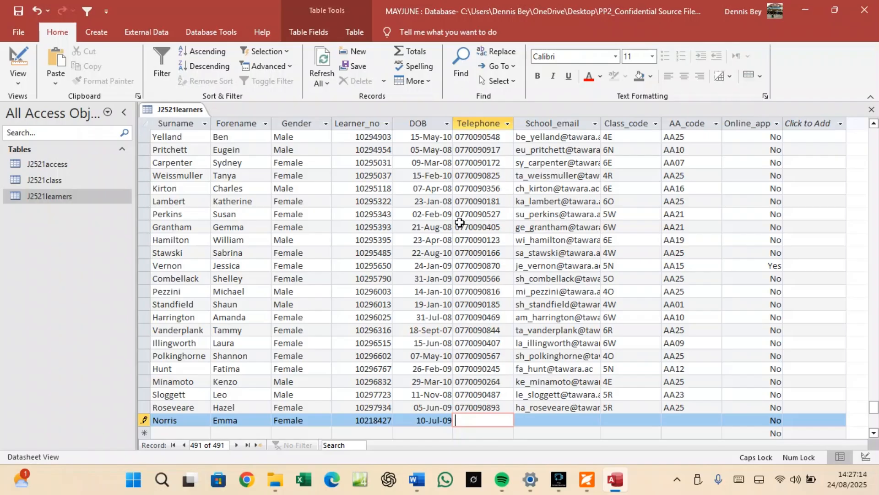
# Paste the telephone number from the PDF into the new record's Telephone field.
pyautogui.click(587, 479)
pyautogui.moveTo(404, 292); pyautogui.dragTo(319, 300)
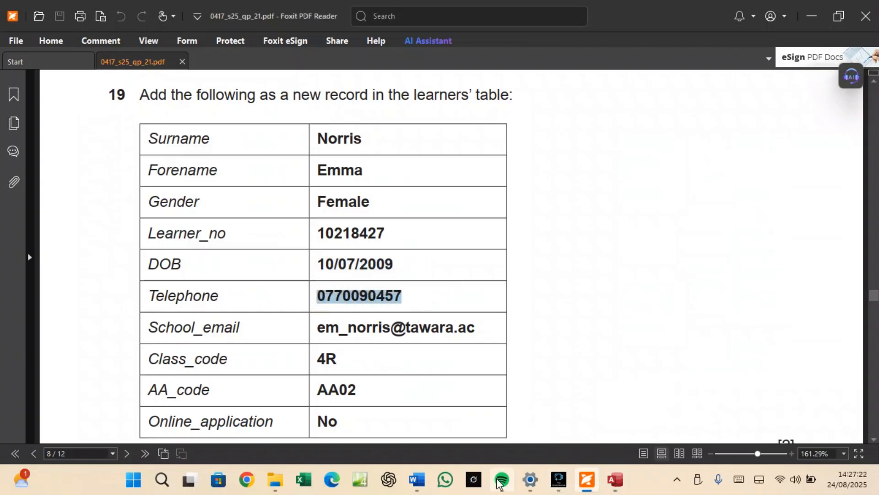
pyautogui.click(615, 479)
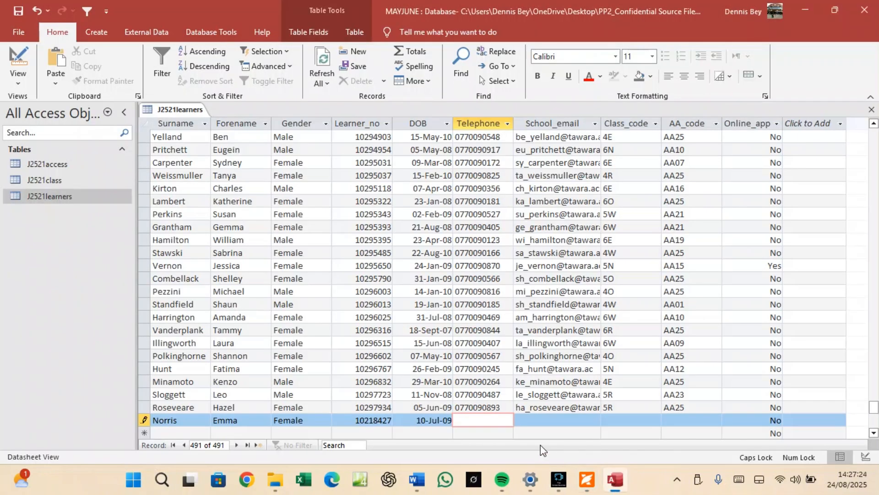
pyautogui.hotkey('ctrl', 'v')
# Copy the school e-mail address from the PDF into the School_email field.
pyautogui.click(543, 420)
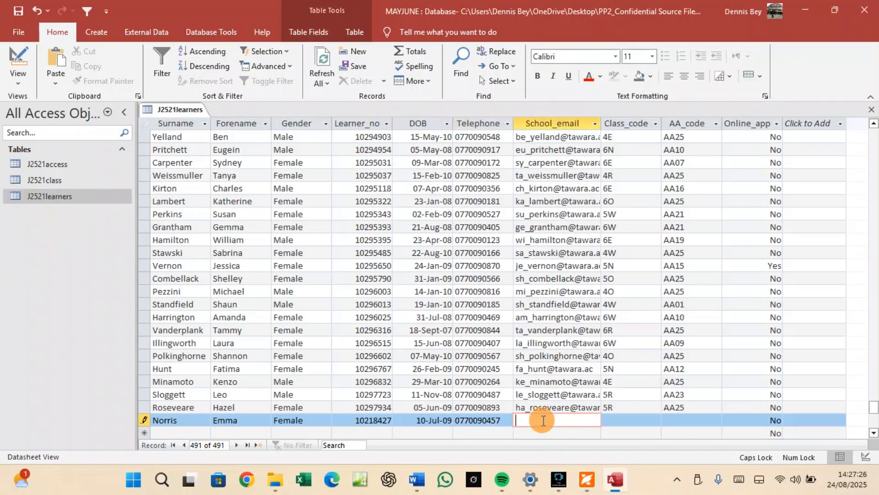
pyautogui.click(587, 480)
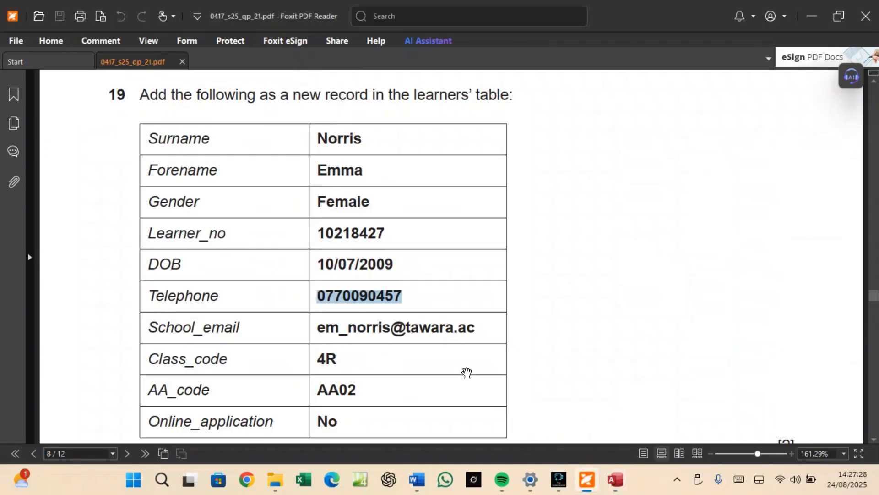
pyautogui.click(474, 328)
pyautogui.click(474, 328)
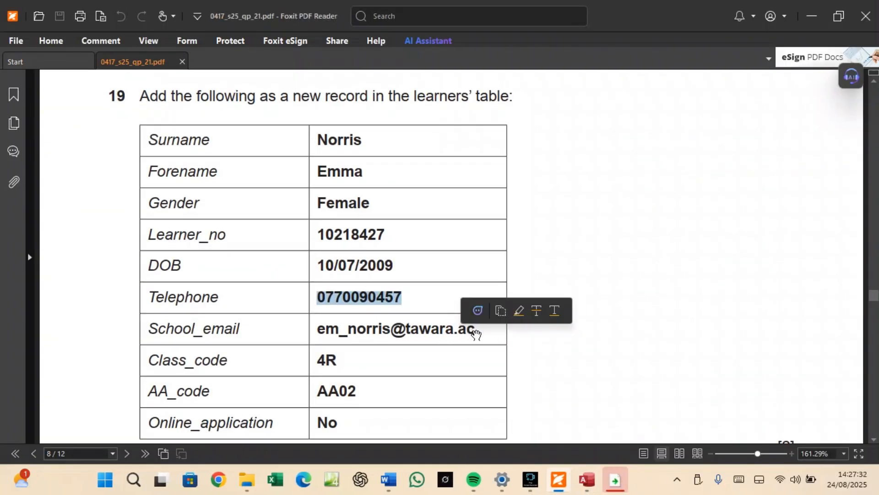
pyautogui.moveTo(476, 333); pyautogui.dragTo(319, 335)
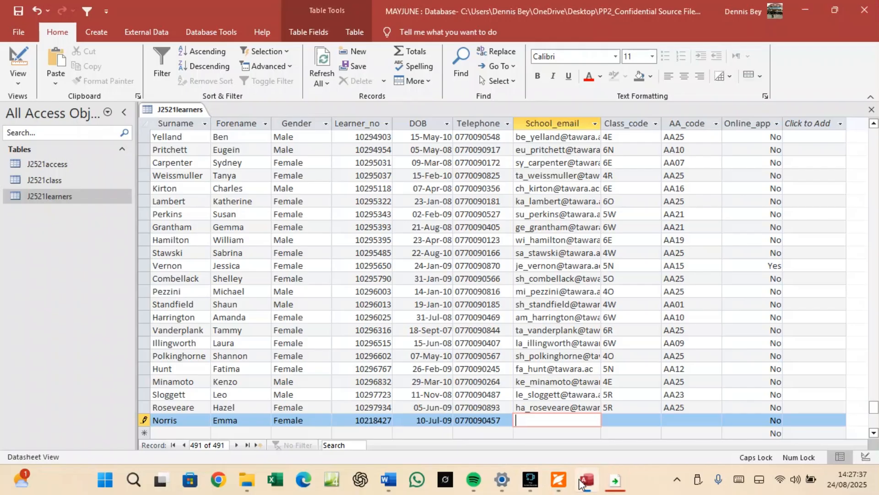
pyautogui.click(580, 477)
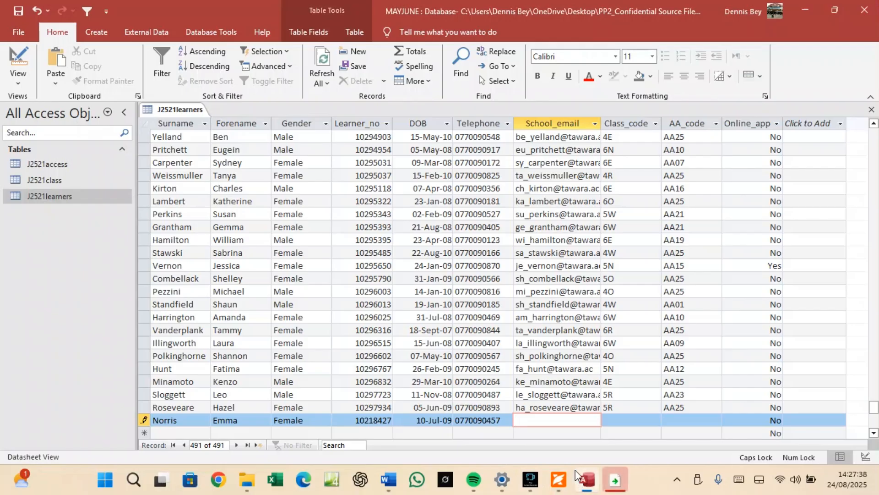
pyautogui.hotkey('ctrl', 'v')
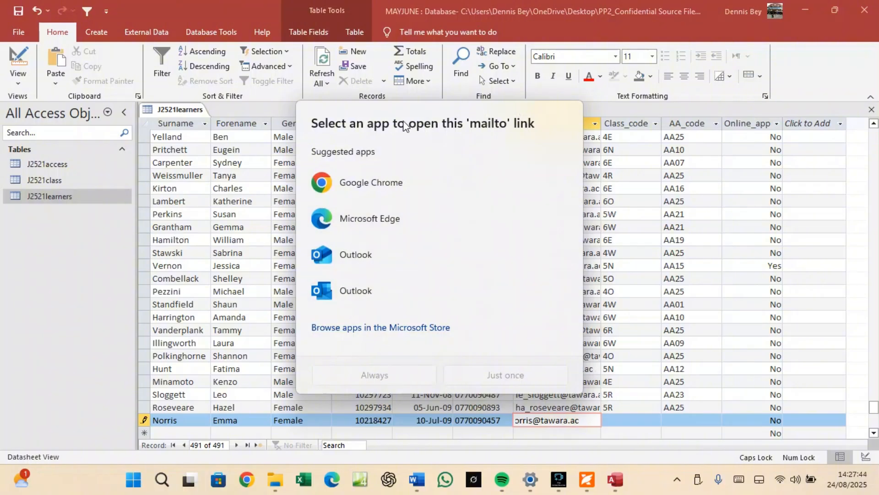
pyautogui.click(822, 78)
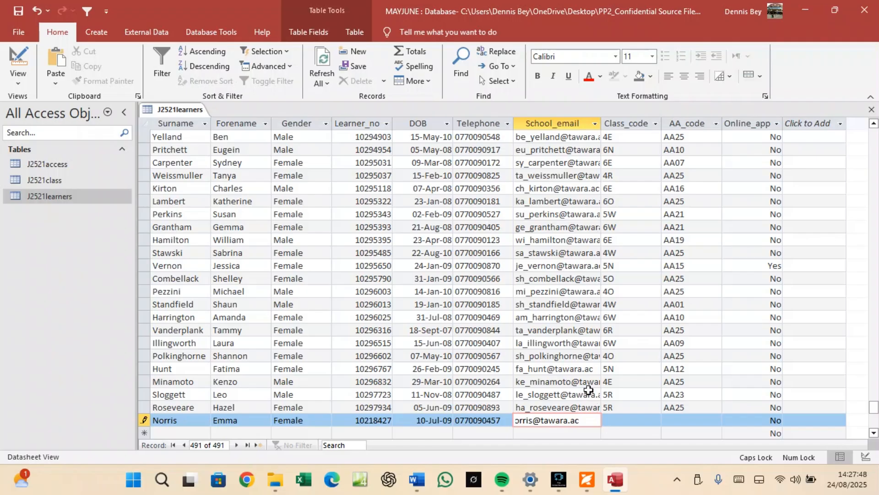
pyautogui.click(572, 368)
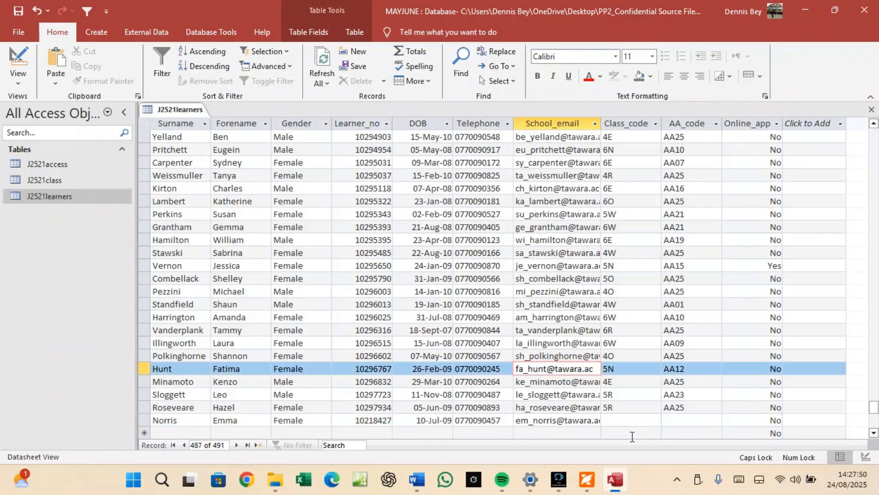
# Enter class code 4R in the new record's Class_code cell.
pyautogui.click(586, 479)
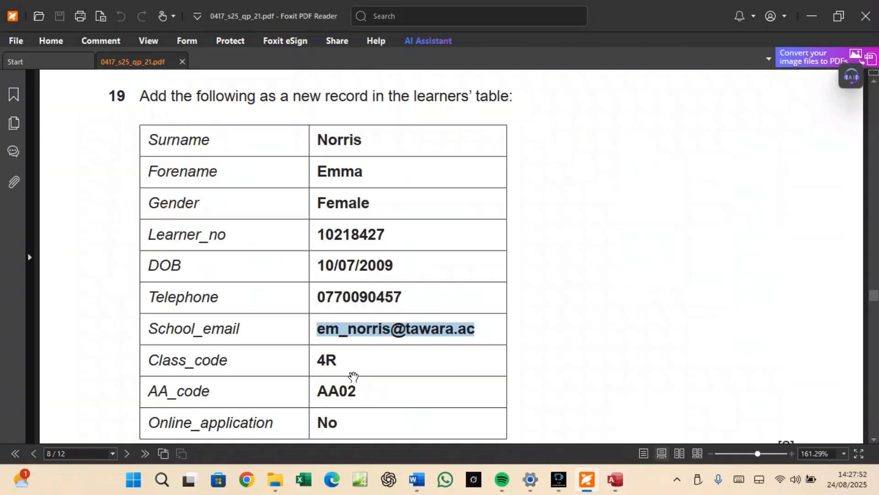
pyautogui.moveTo(337, 359); pyautogui.dragTo(320, 360)
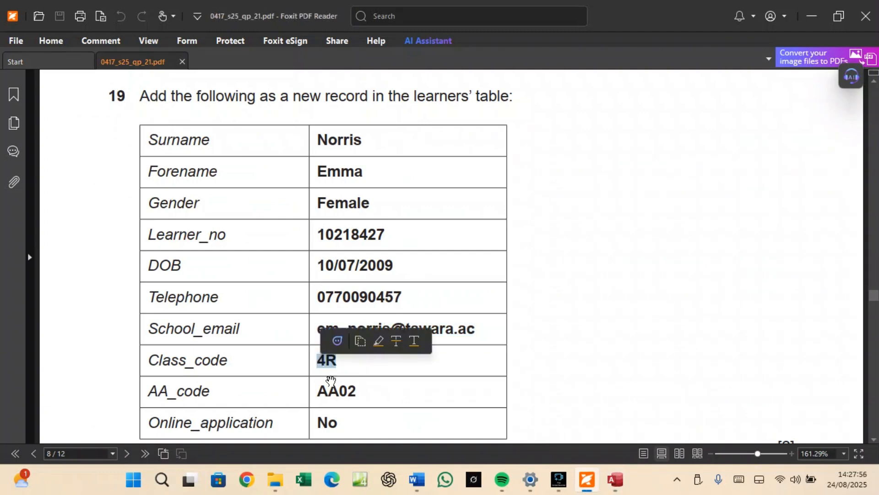
pyautogui.click(612, 476)
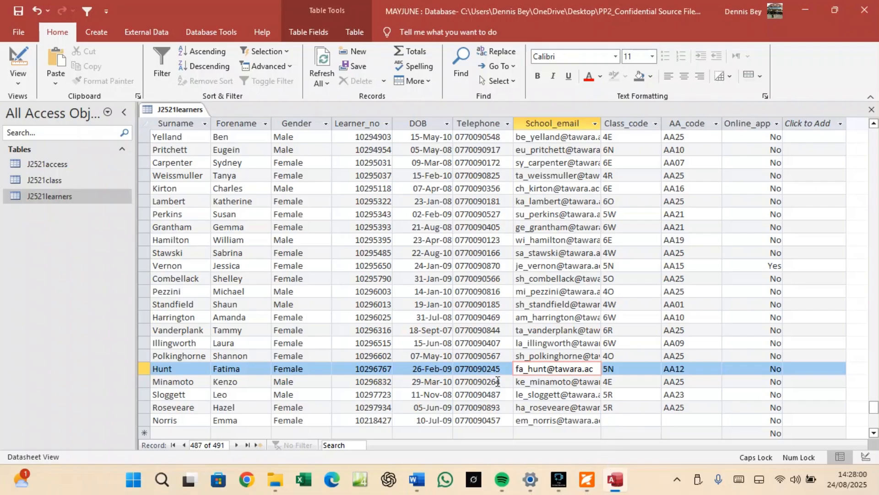
pyautogui.scroll(-2, 522, 379)
pyautogui.click(623, 344)
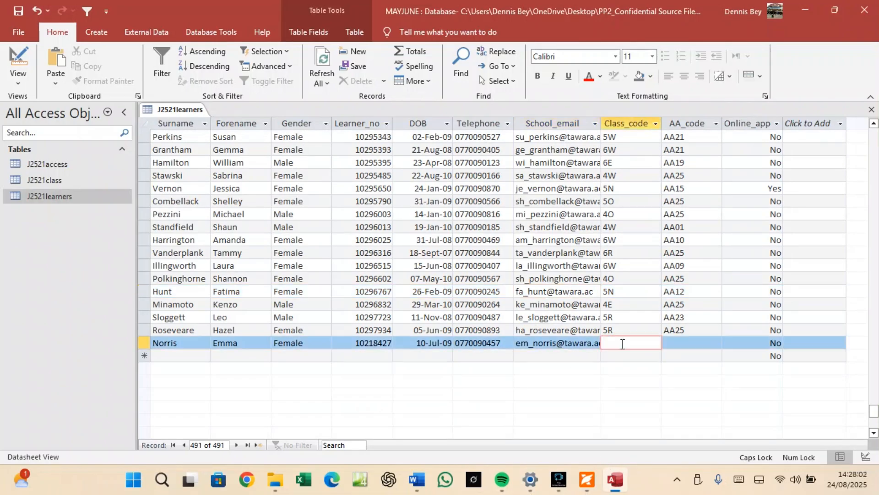
pyautogui.write('4R')
# Copy access arrangement code AA02 from the PDF into the AA_code cell.
pyautogui.click(671, 345)
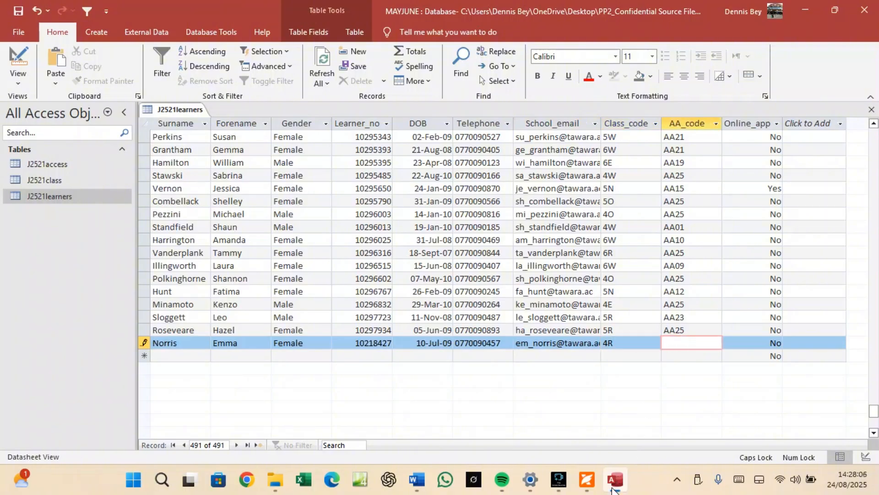
pyautogui.click(587, 479)
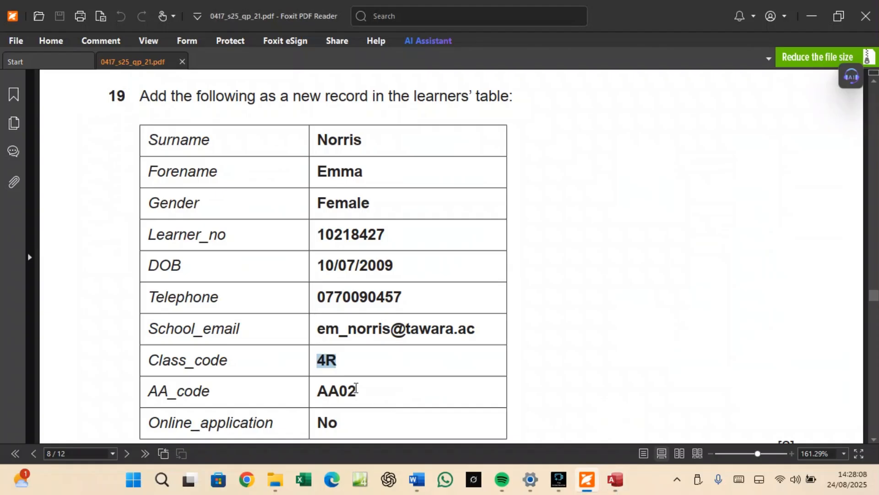
pyautogui.moveTo(357, 388); pyautogui.dragTo(318, 390)
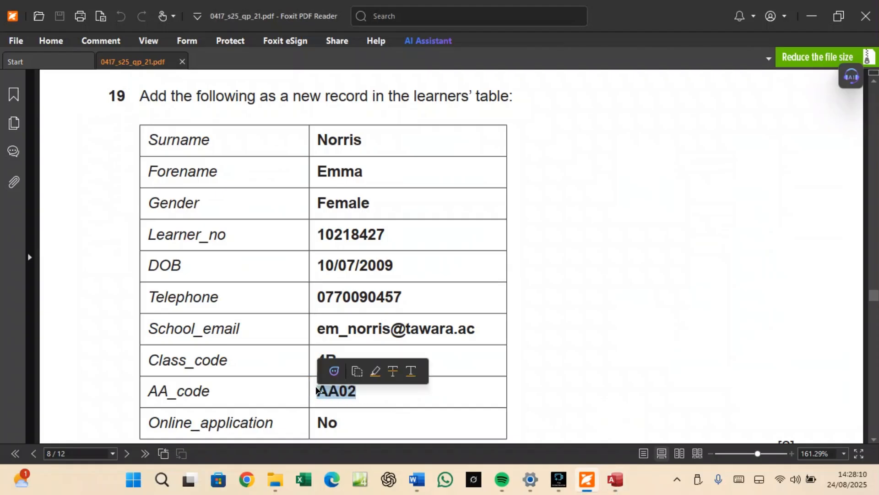
pyautogui.hotkey('ctrl', 'c')
pyautogui.click(615, 479)
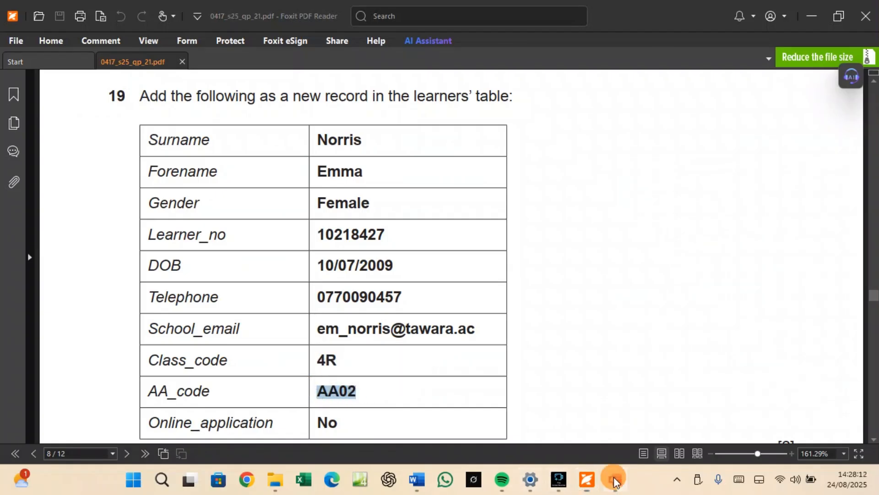
pyautogui.hotkey('ctrl', 'v')
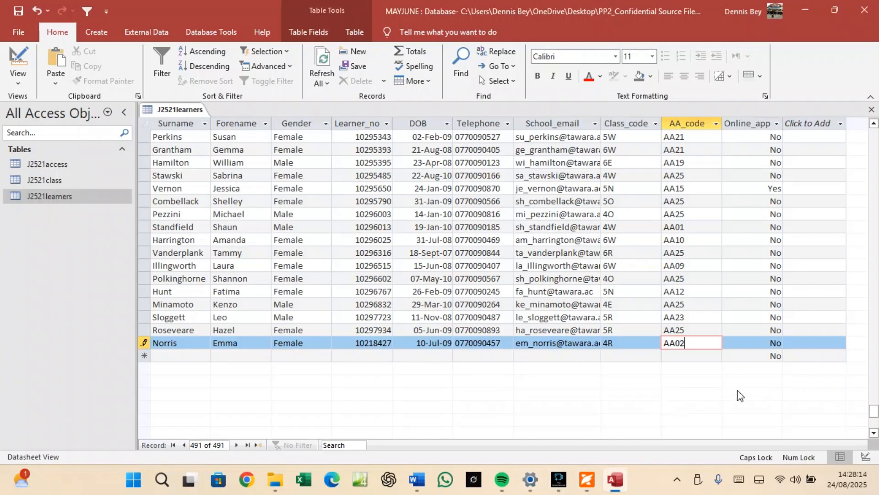
# Commit the new record, then save and close the J2521learners table.
pyautogui.click(768, 343)
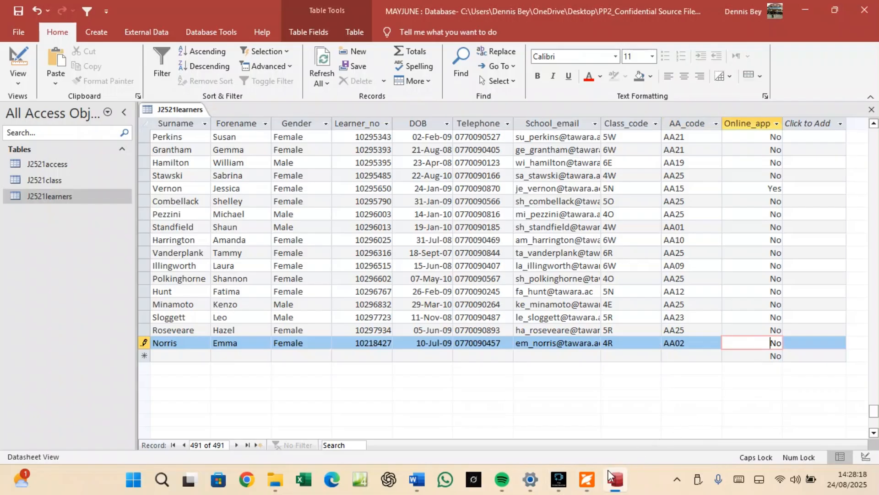
pyautogui.click(587, 479)
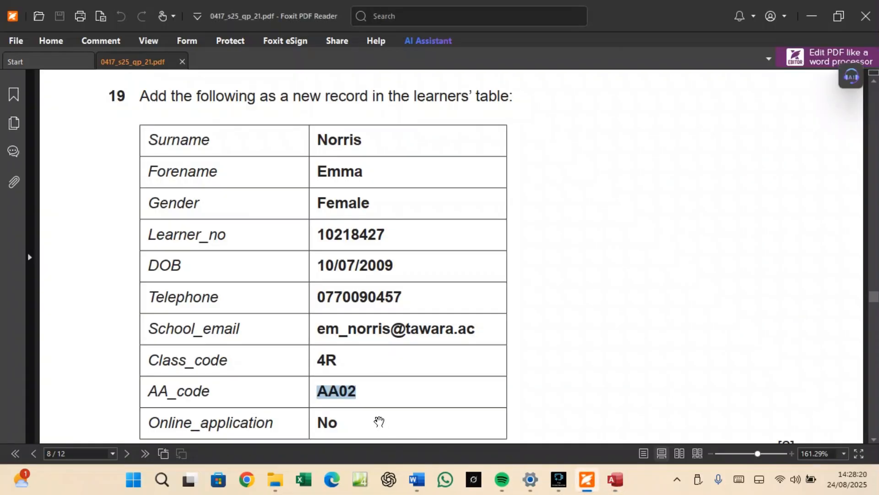
pyautogui.scroll(-3, 379, 421)
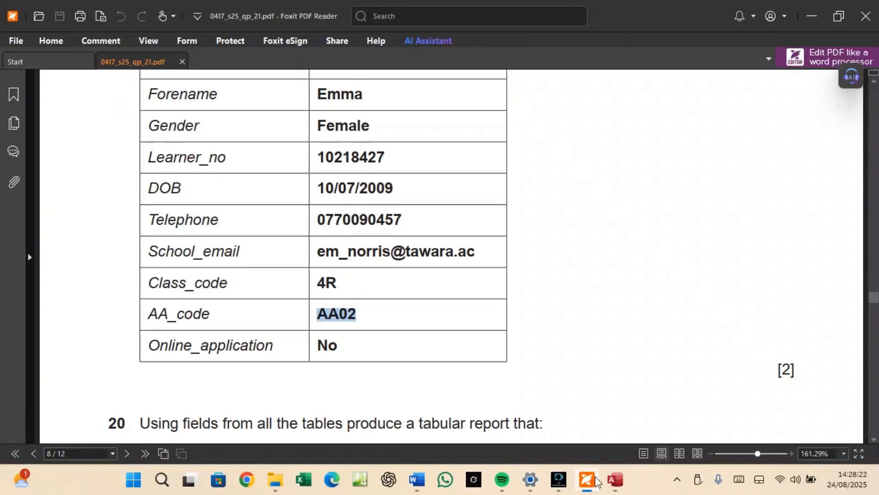
pyautogui.click(616, 479)
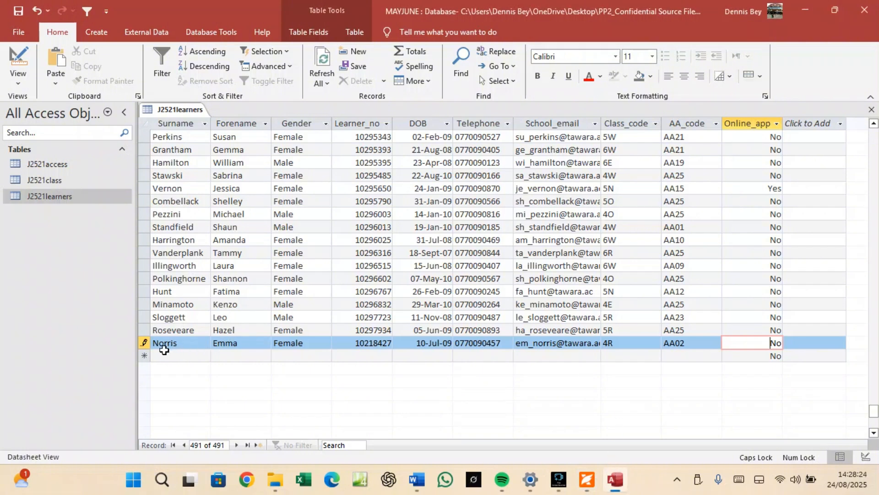
pyautogui.click(226, 292)
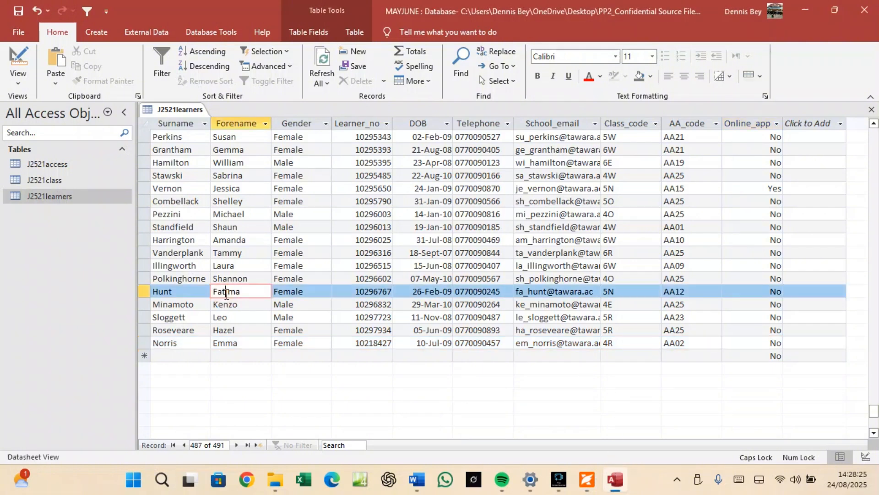
pyautogui.rightClick(176, 109)
pyautogui.click(192, 119)
pyautogui.rightClick(180, 104)
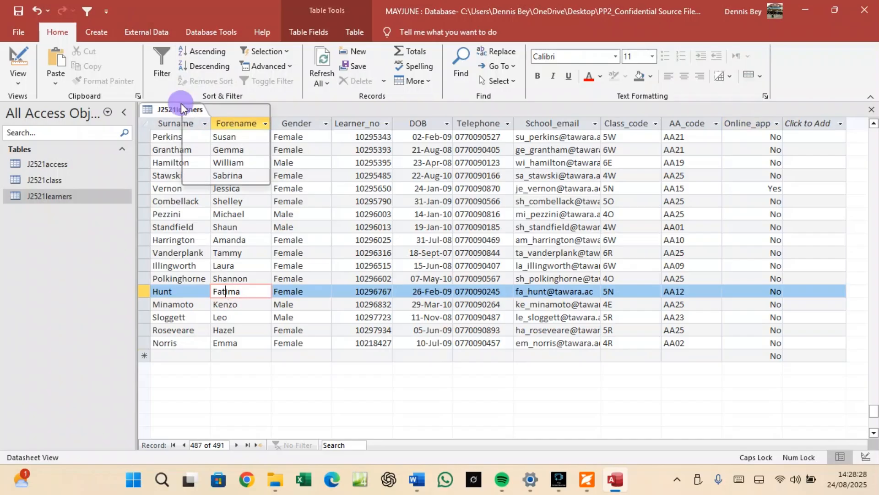
pyautogui.click(207, 128)
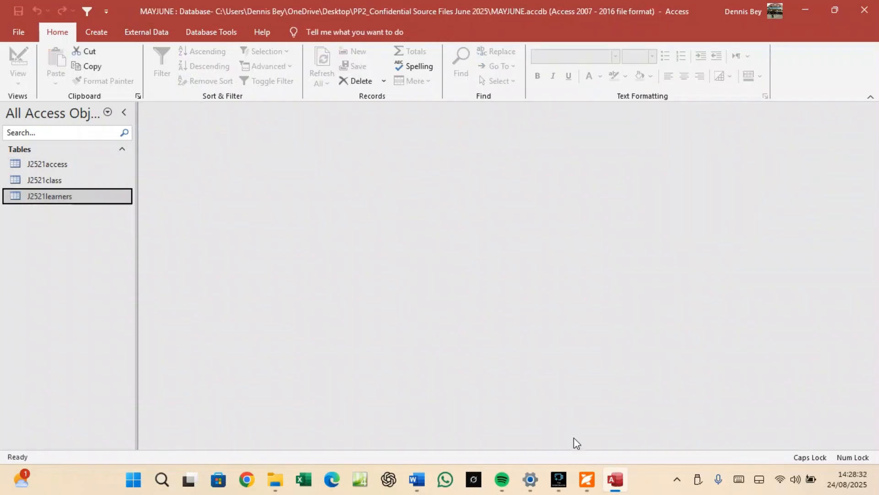
pyautogui.click(586, 479)
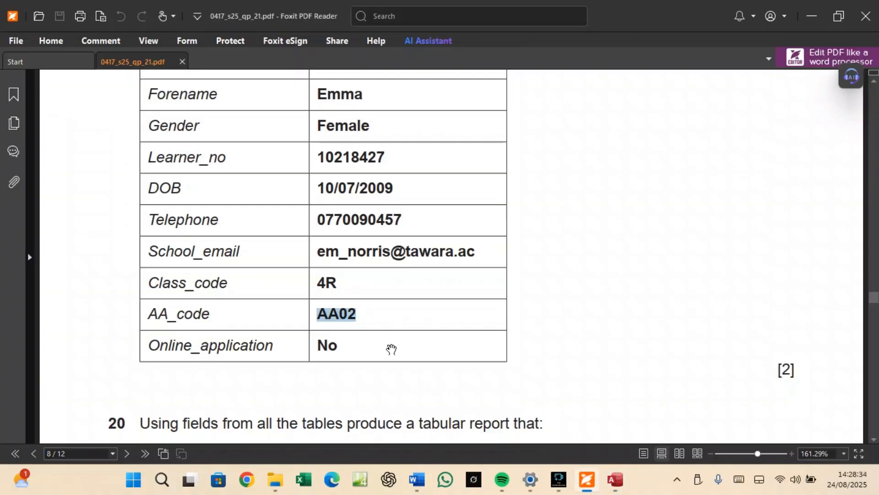
pyautogui.scroll(-5, 392, 349)
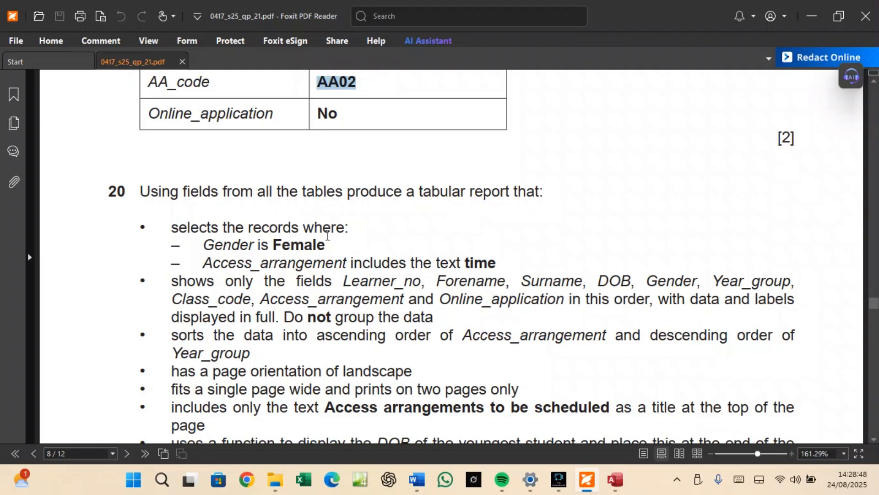
pyautogui.scroll(-3, 328, 236)
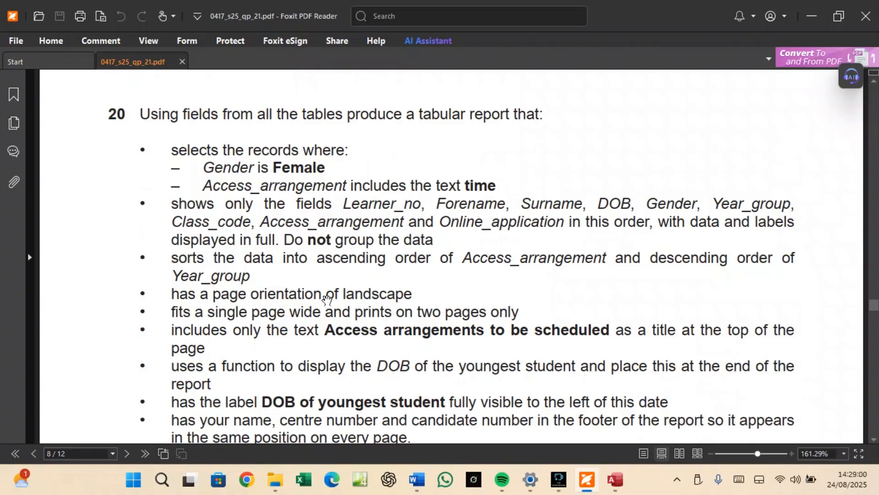
pyautogui.click(616, 480)
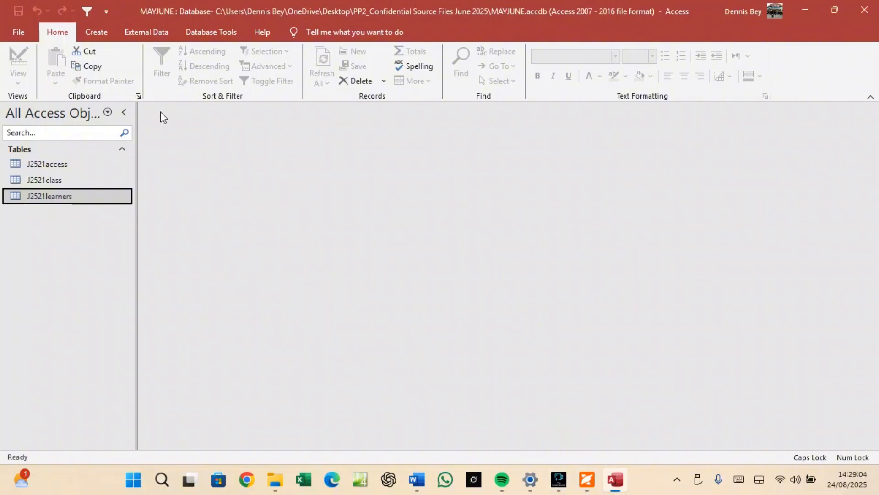
# Start a new query design with the J2521access, J2521class and J2521learners tables.
pyautogui.click(106, 30)
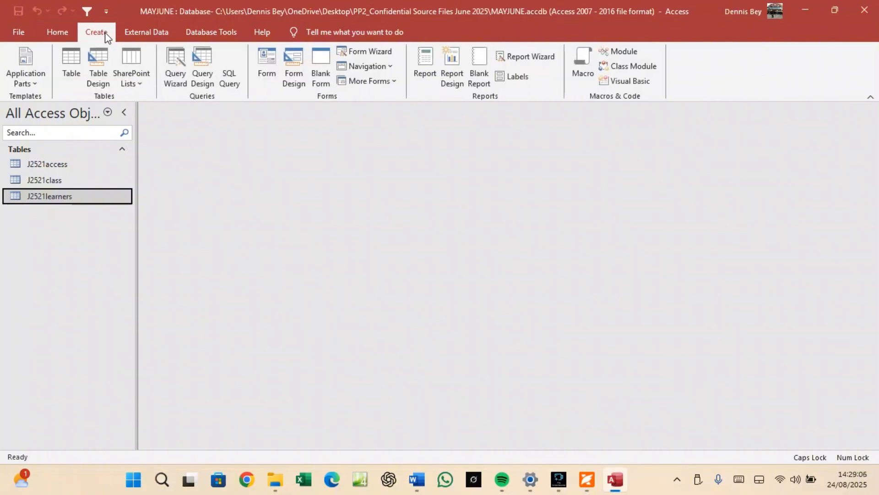
pyautogui.click(200, 83)
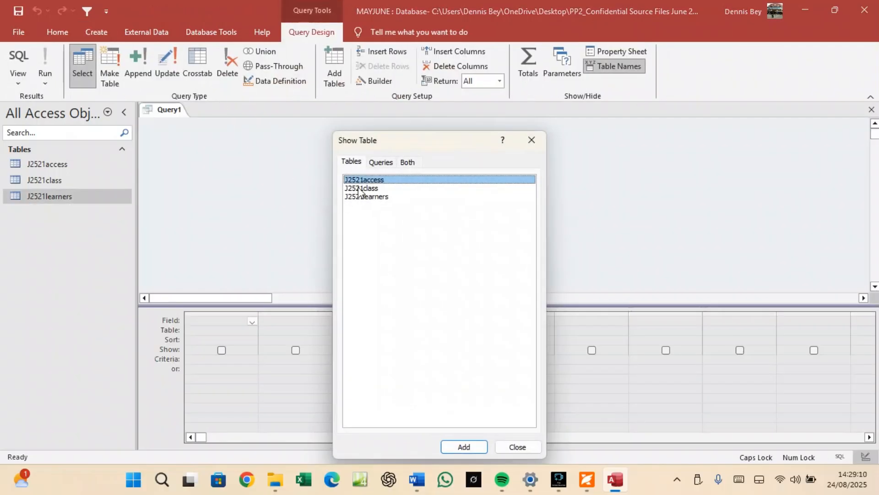
pyautogui.click(467, 446)
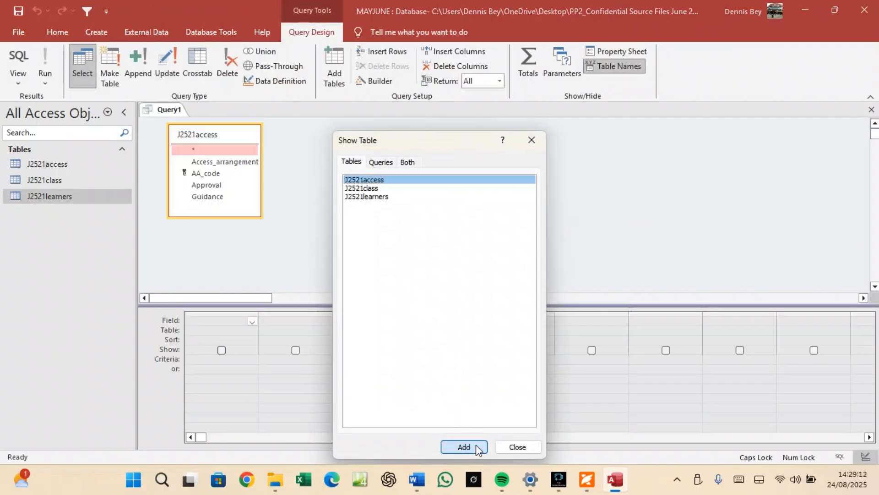
pyautogui.click(372, 189)
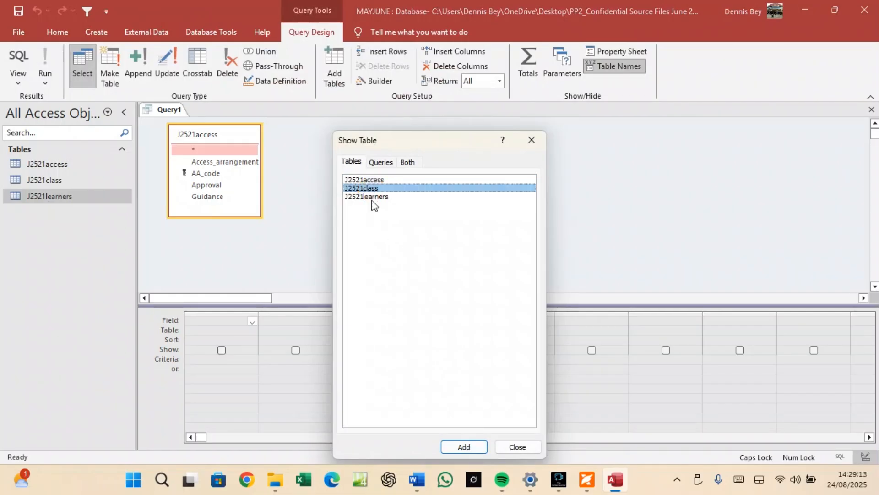
pyautogui.click(464, 446)
pyautogui.click(367, 196)
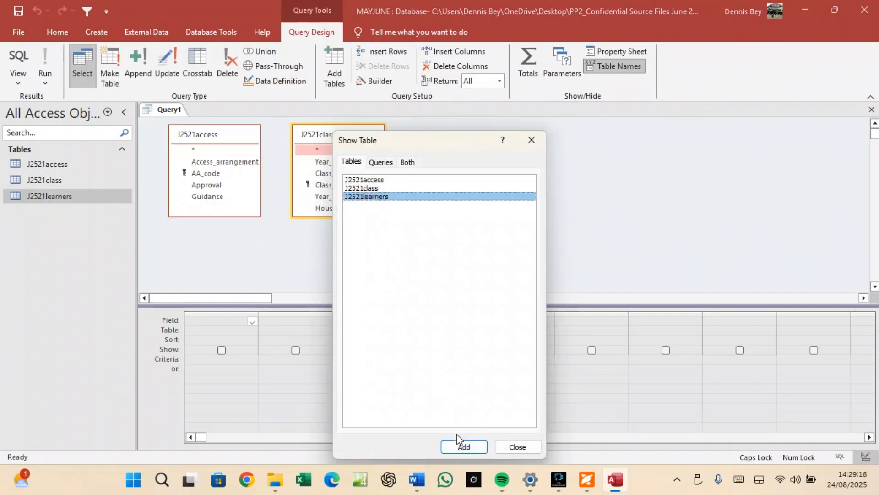
pyautogui.click(462, 445)
pyautogui.click(520, 446)
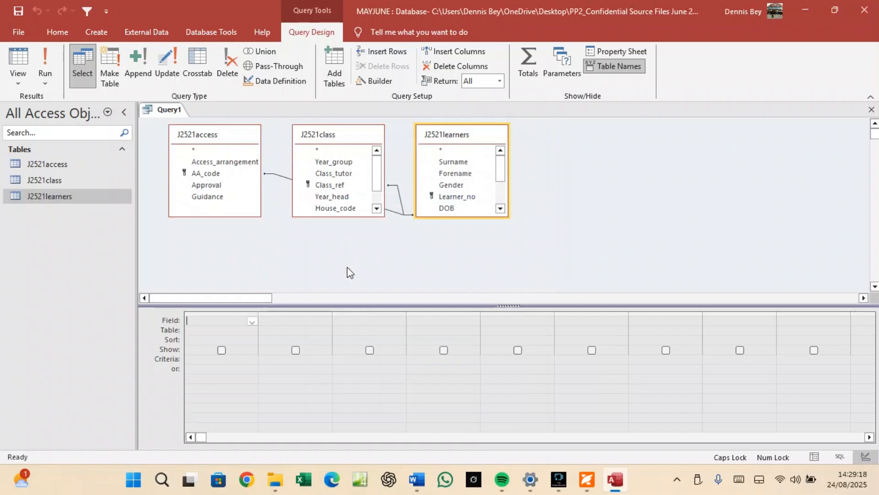
# Arrange the tables with J2521learners in the middle, enlarged to show all fields.
pyautogui.moveTo(349, 135); pyautogui.dragTo(599, 119)
pyautogui.moveTo(479, 136); pyautogui.dragTo(402, 141)
pyautogui.moveTo(389, 223); pyautogui.dragTo(401, 285)
pyautogui.moveTo(600, 201); pyautogui.dragTo(581, 257)
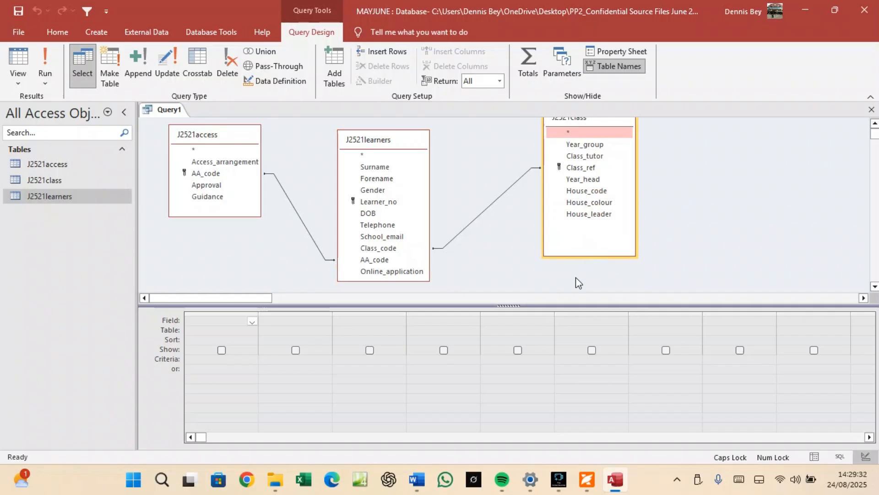
pyautogui.click(587, 481)
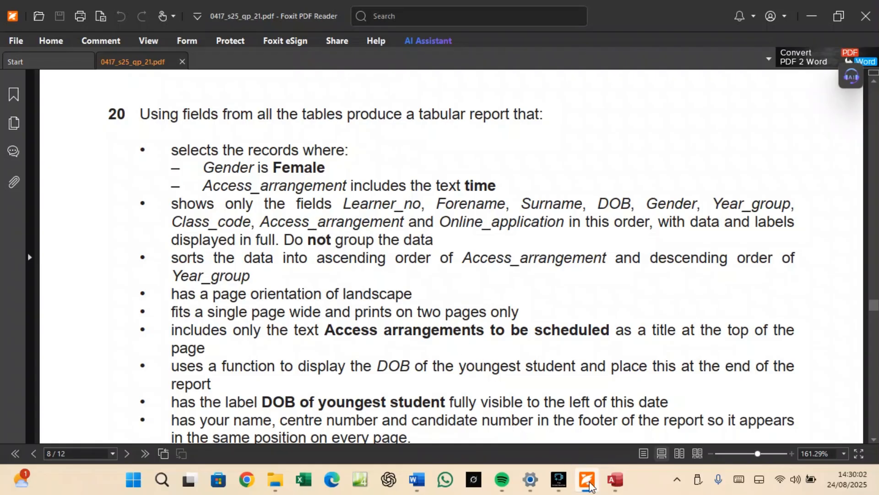
pyautogui.moveTo(591, 487)
pyautogui.click(570, 460)
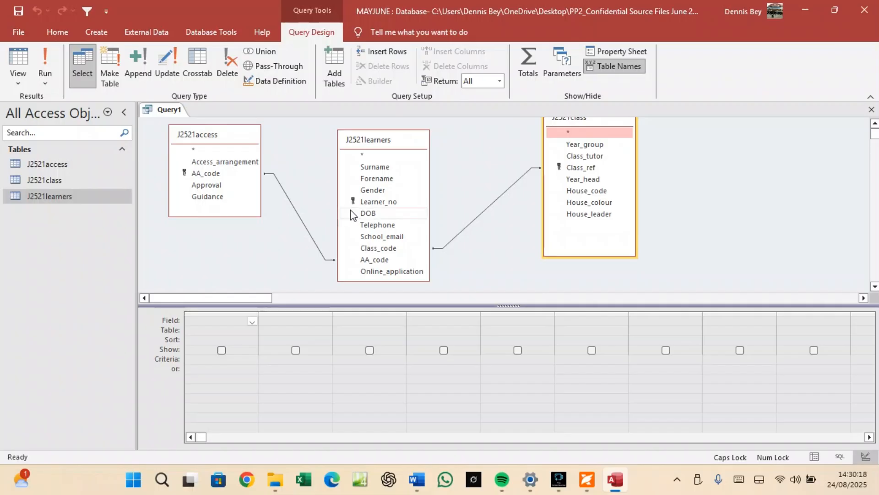
# Add Learner_no, Forename, Surname, DOB and Gender to the query grid.
pyautogui.moveTo(369, 203); pyautogui.dragTo(220, 322)
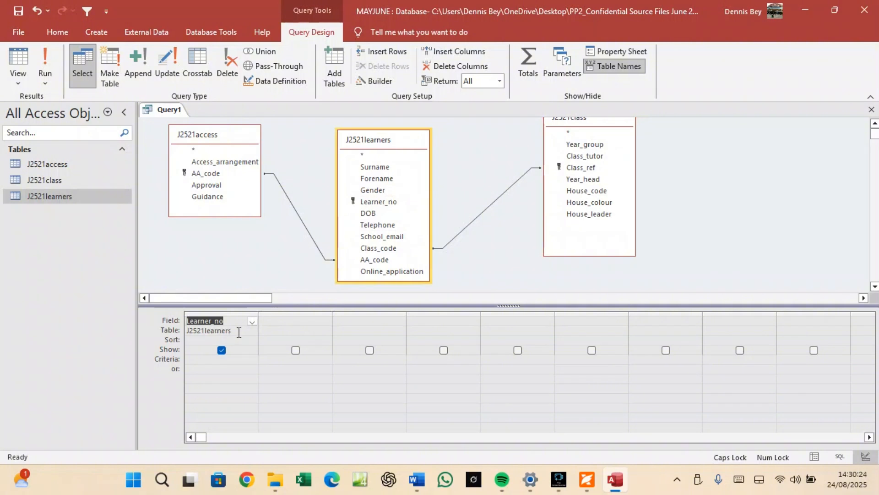
pyautogui.doubleClick(386, 182)
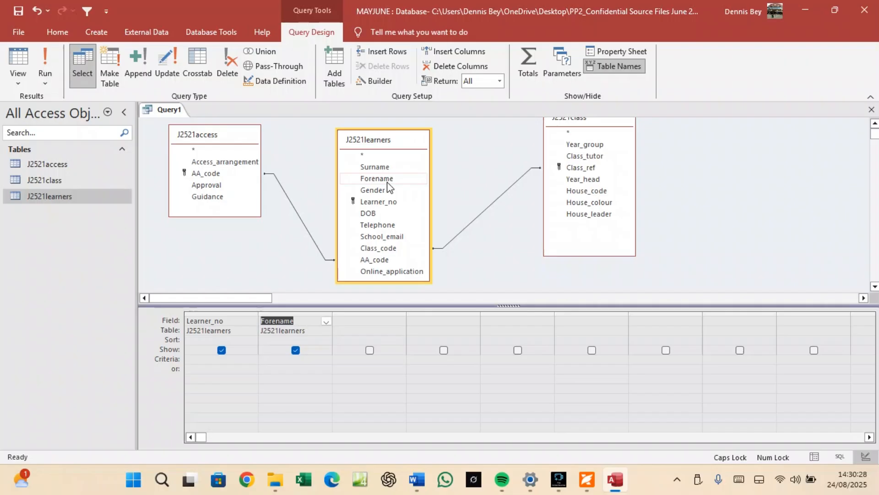
pyautogui.click(383, 166)
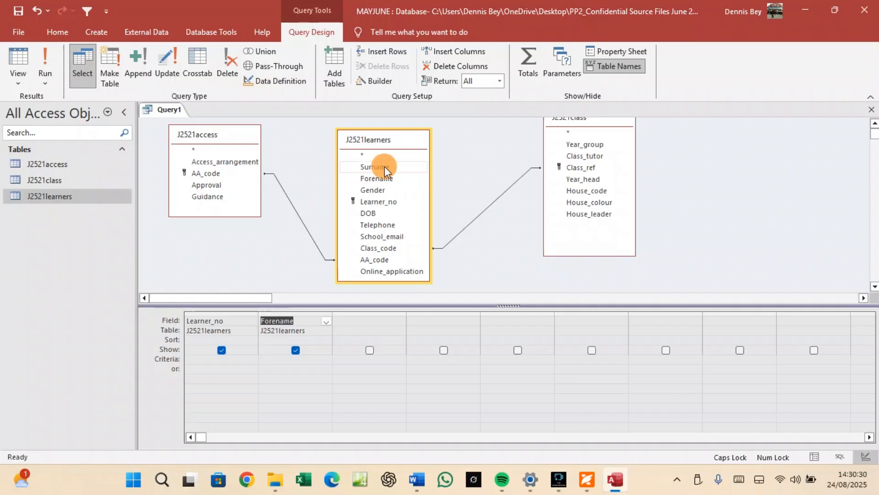
pyautogui.doubleClick(383, 166)
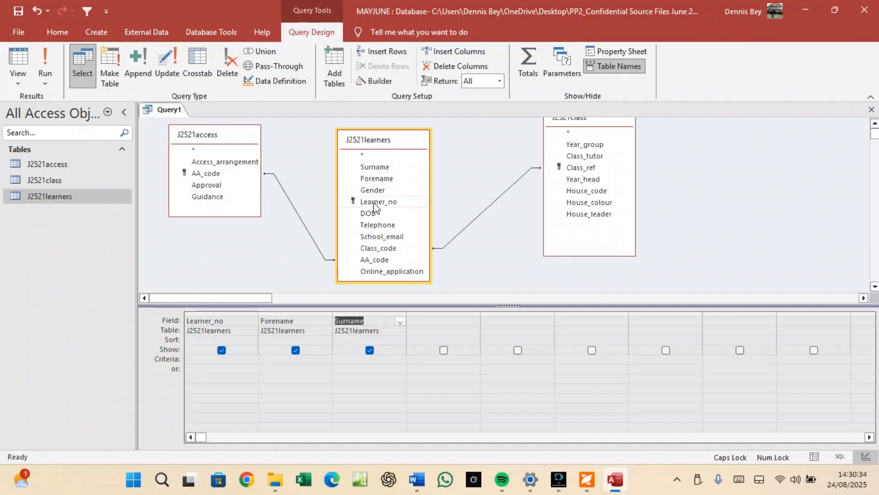
pyautogui.doubleClick(368, 213)
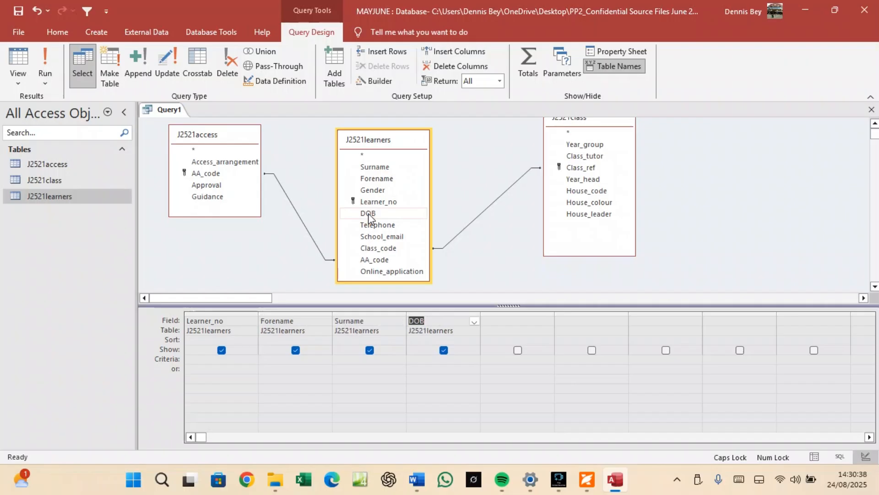
pyautogui.doubleClick(382, 191)
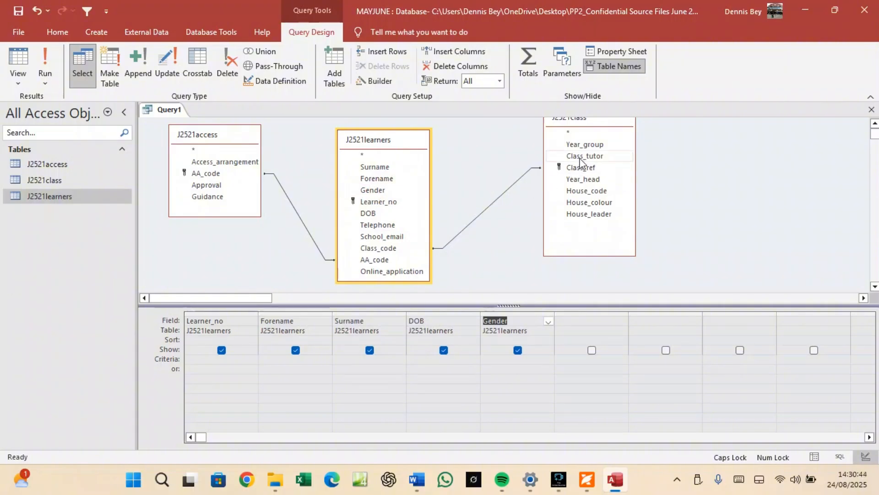
# Add Year_group, Class_code, Access_arrangement and Online_application, widening the last column.
pyautogui.doubleClick(580, 145)
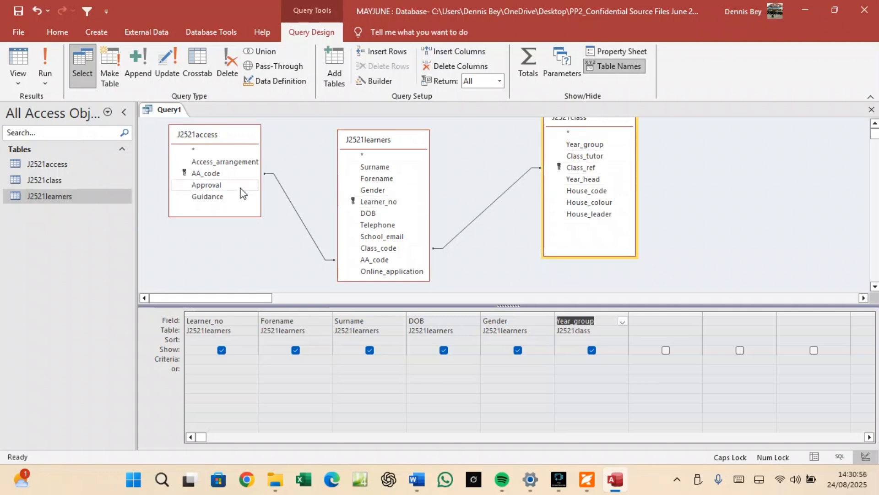
pyautogui.doubleClick(386, 248)
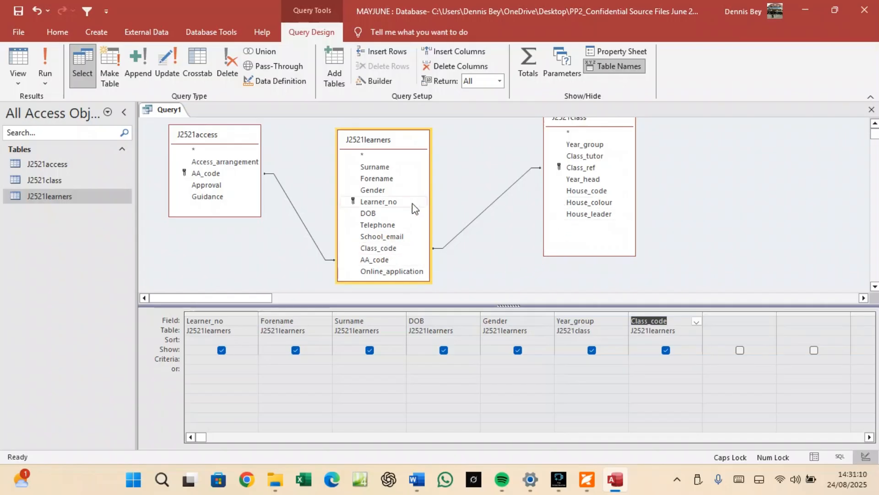
pyautogui.click(229, 164)
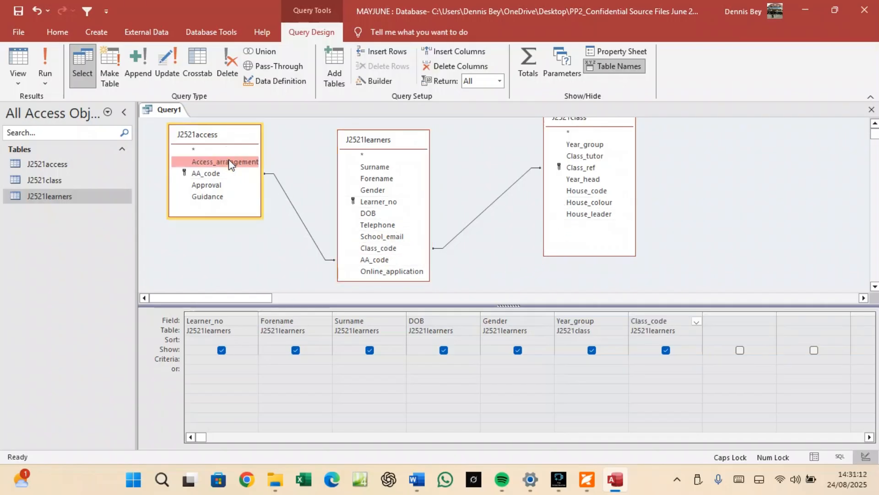
pyautogui.doubleClick(230, 163)
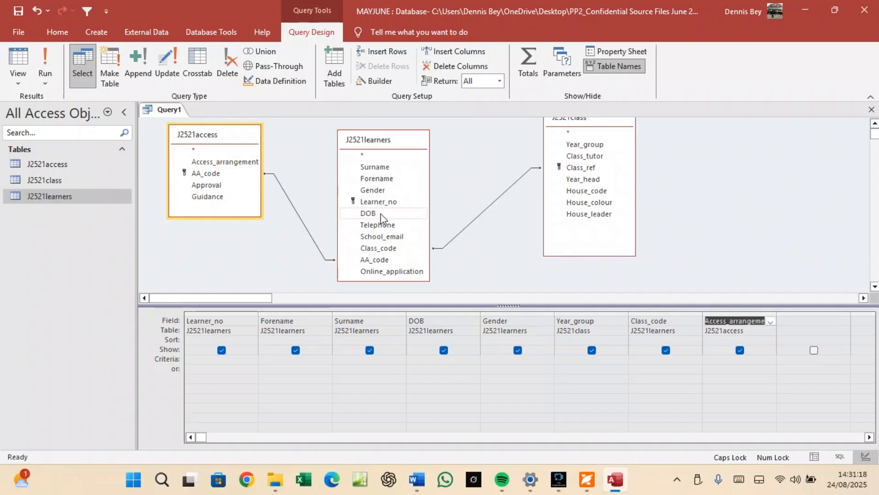
pyautogui.doubleClick(389, 271)
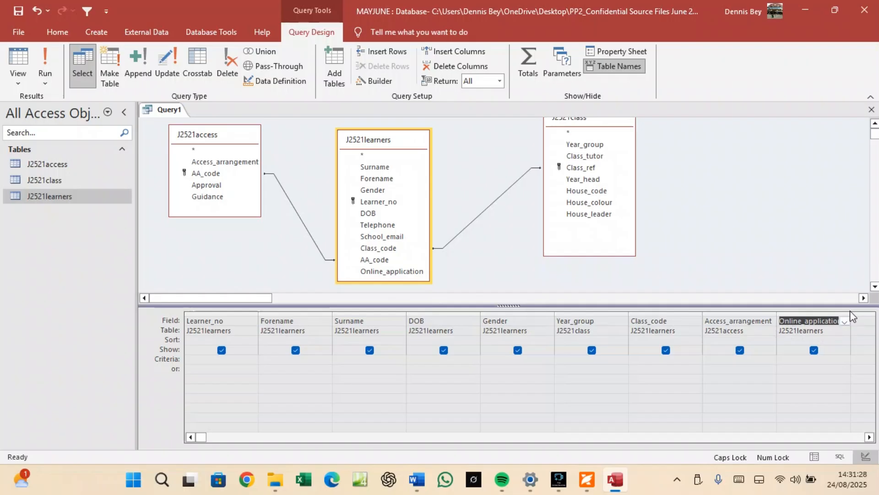
pyautogui.moveTo(850, 311); pyautogui.dragTo(861, 313)
# Copy the word 'Female' from question 20 in the PDF.
pyautogui.click(587, 480)
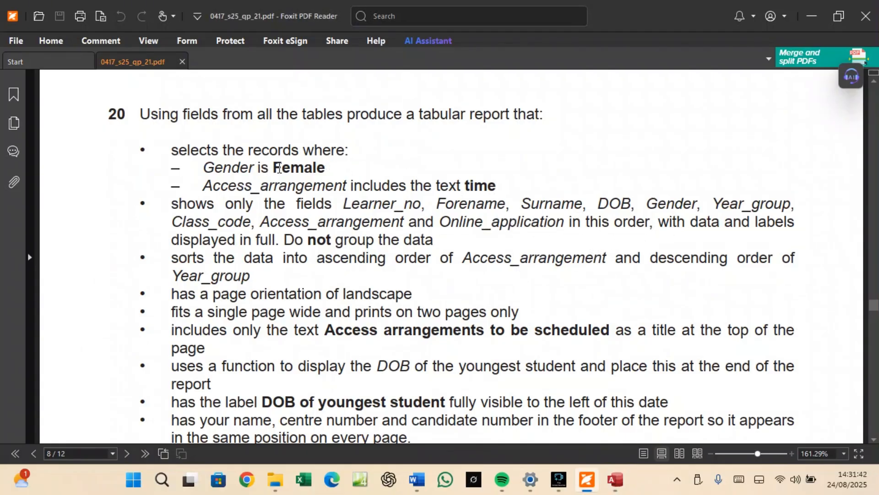
pyautogui.moveTo(274, 167); pyautogui.dragTo(324, 170)
pyautogui.rightClick(310, 169)
pyautogui.click(317, 177)
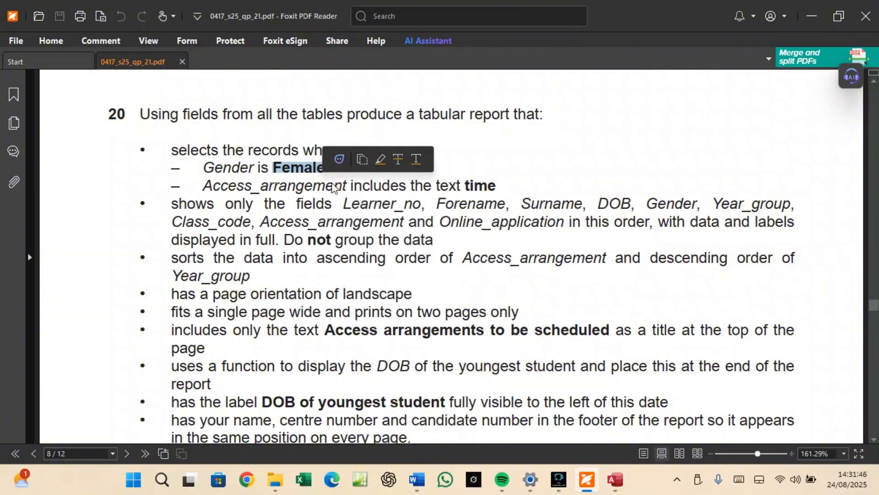
# Paste 'Female' into the Gender criteria cell.
pyautogui.click(615, 480)
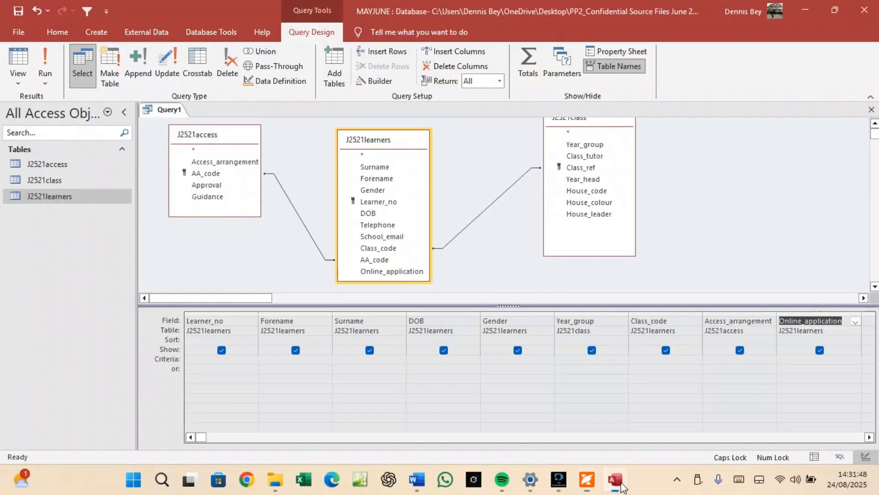
pyautogui.click(487, 359)
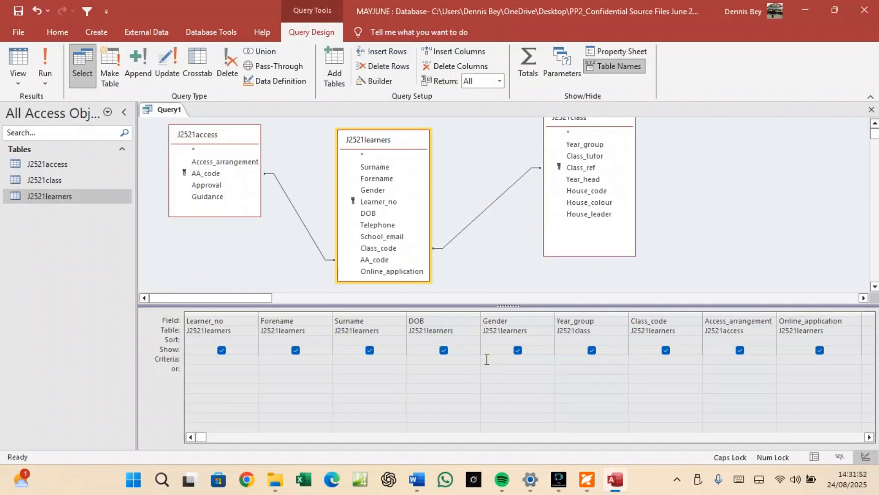
pyautogui.hotkey('ctrl', 'v')
# Run the query, review the results with Access_arrangement widened, then return to Design View.
pyautogui.click(46, 59)
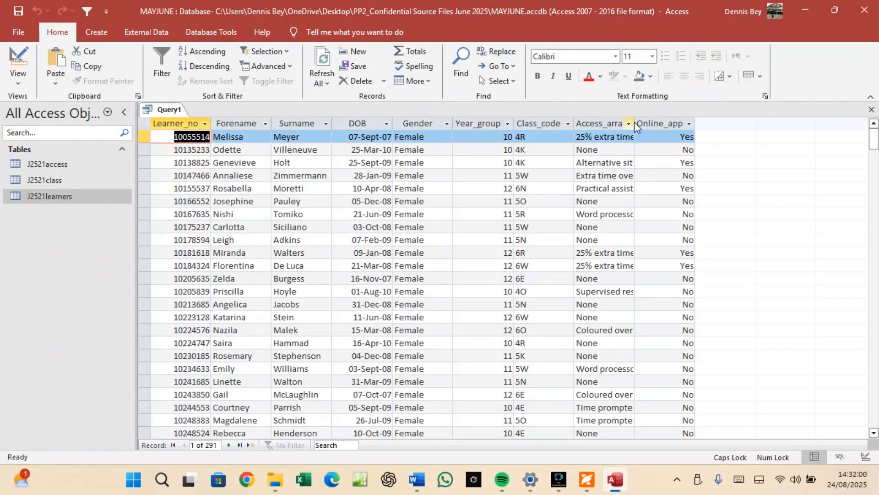
pyautogui.moveTo(635, 124); pyautogui.dragTo(658, 124)
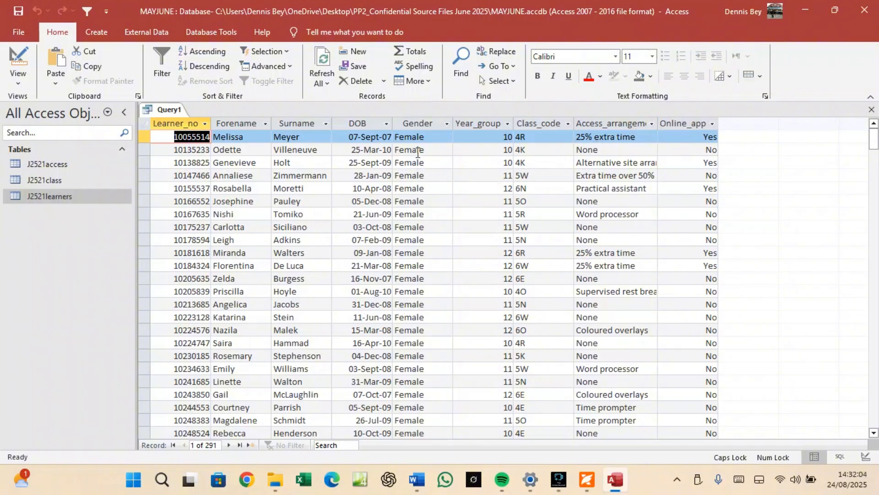
pyautogui.scroll(-8, 414, 420)
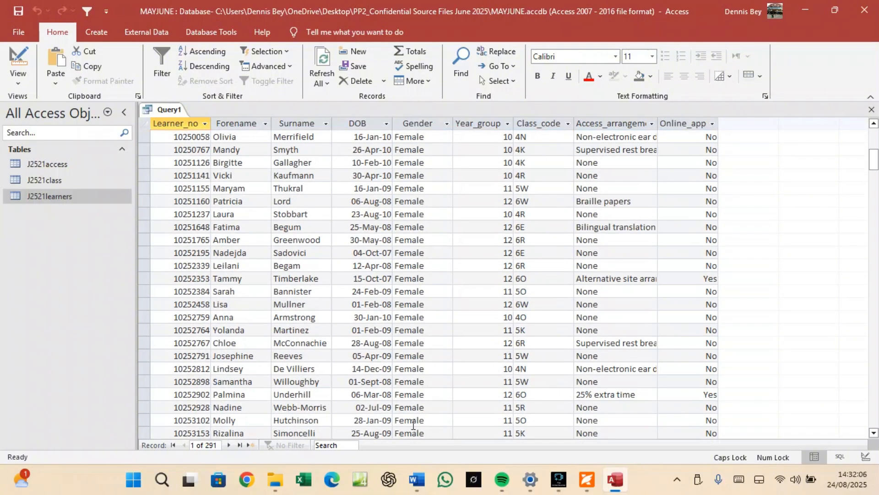
pyautogui.scroll(-14, 413, 425)
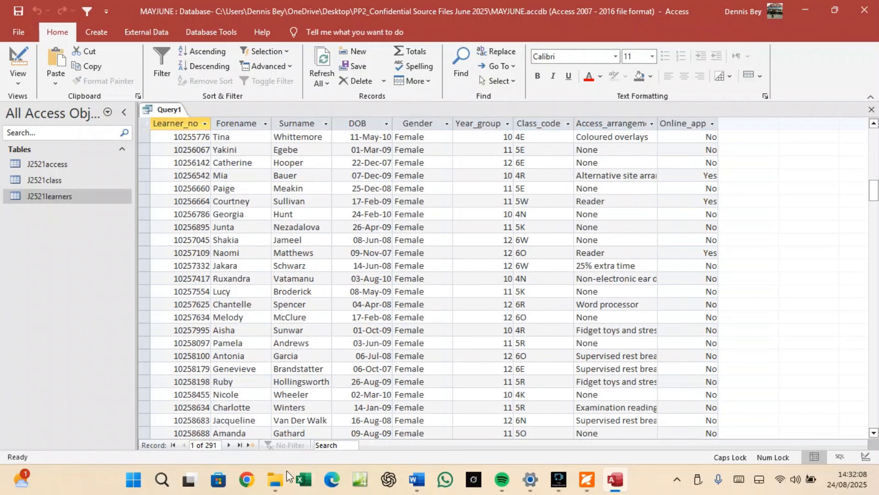
pyautogui.scroll(-15, 416, 328)
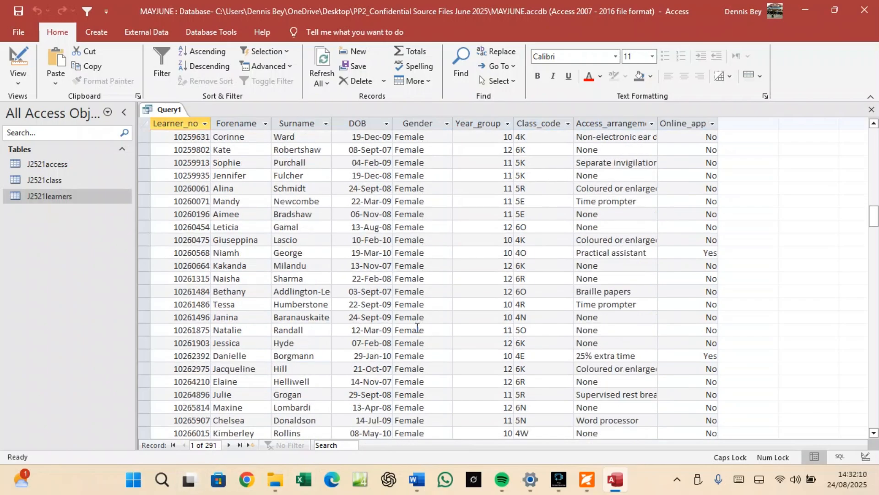
pyautogui.scroll(-3, 417, 328)
pyautogui.scroll(20, 417, 328)
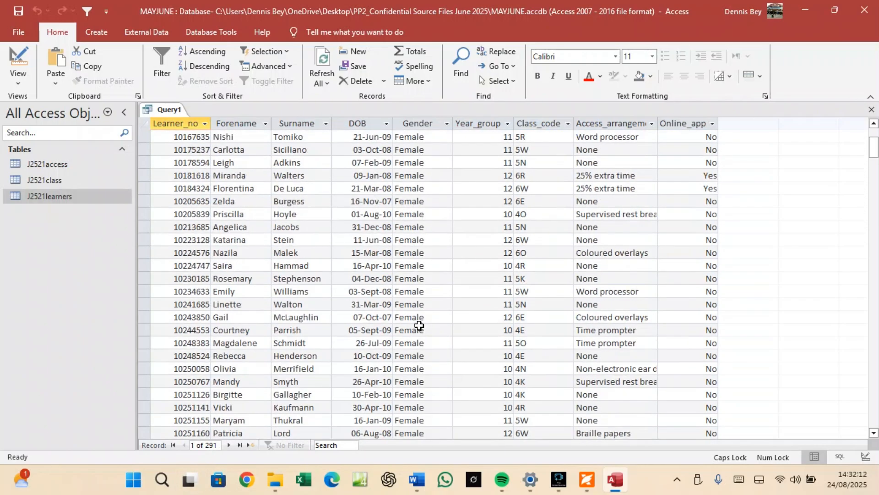
pyautogui.scroll(2, 419, 325)
pyautogui.rightClick(173, 111)
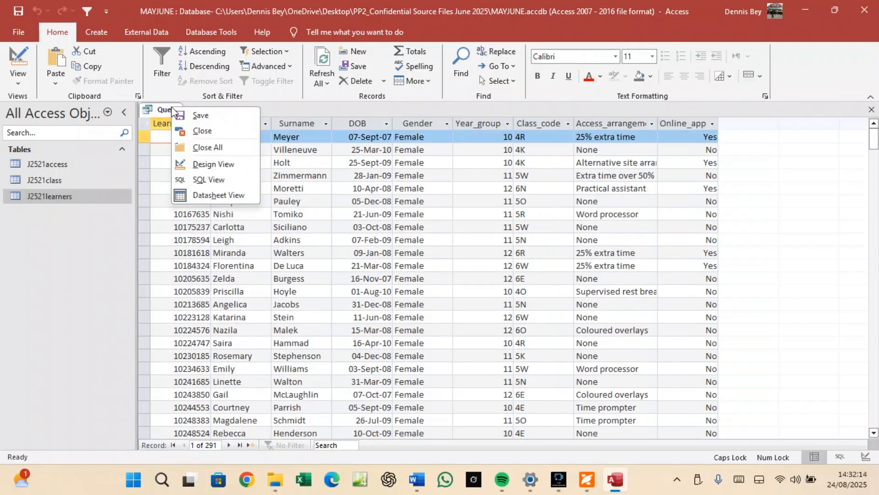
pyautogui.click(214, 164)
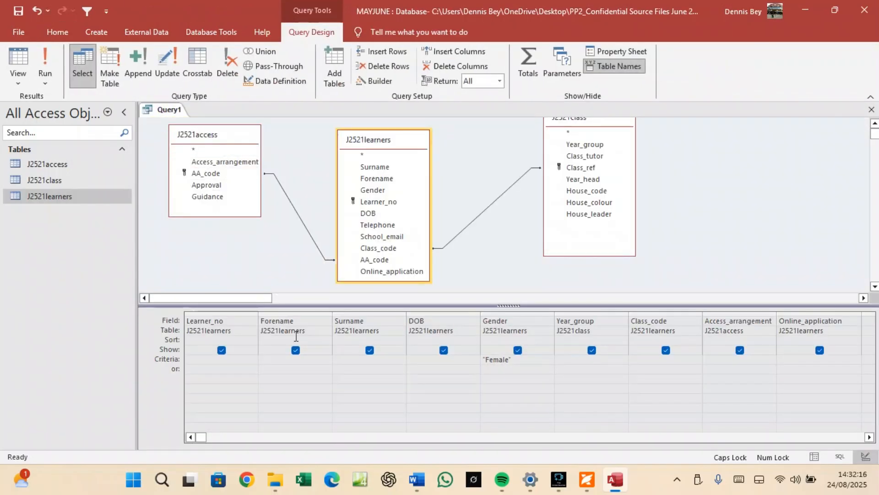
pyautogui.click(587, 479)
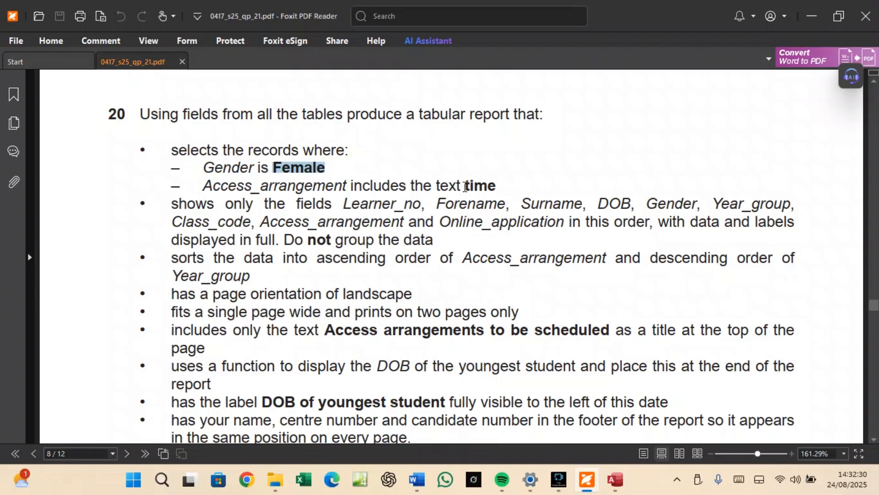
# Copy the word 'time' from question 20's Access_arrangement requirement.
pyautogui.moveTo(467, 186)
pyautogui.mouseDown()
pyautogui.moveTo(495, 188)
pyautogui.moveTo(482, 185)
pyautogui.mouseUp()
pyautogui.rightClick(482, 185)
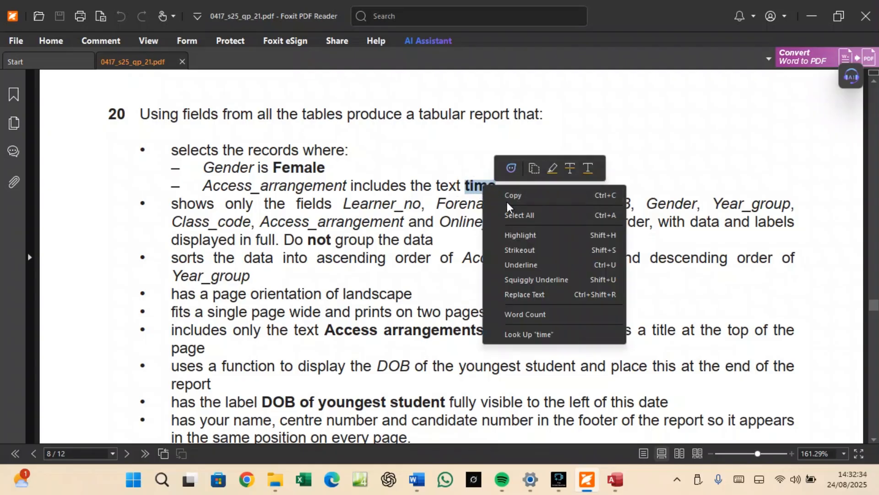
pyautogui.click(506, 196)
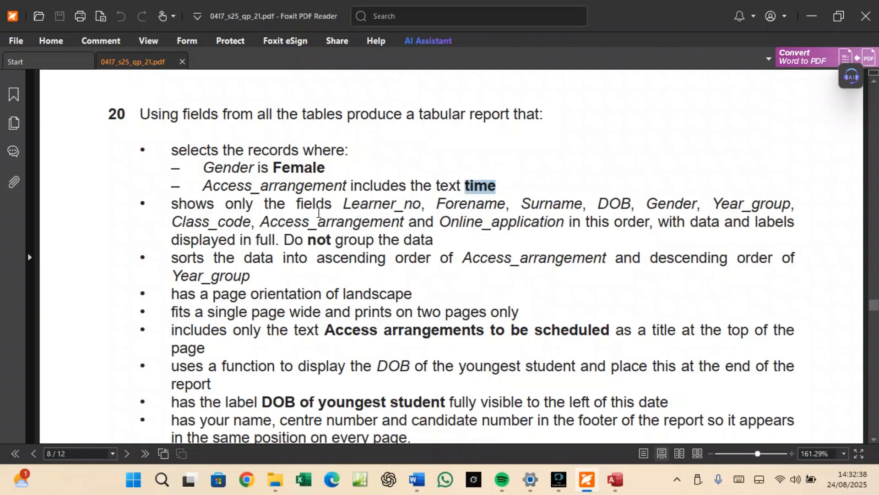
# Enter *time* as the Access_arrangement criterion and run the query, returning 42 records.
pyautogui.click(612, 479)
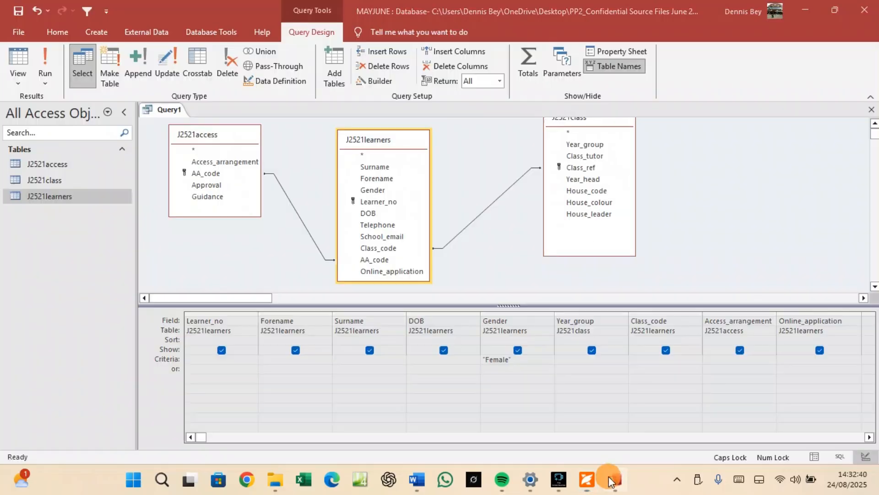
pyautogui.click(708, 360)
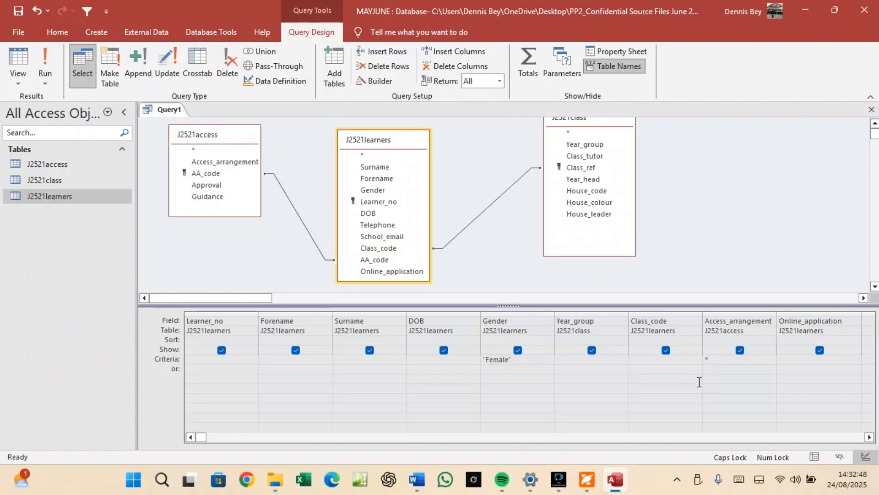
pyautogui.write('*TIME')
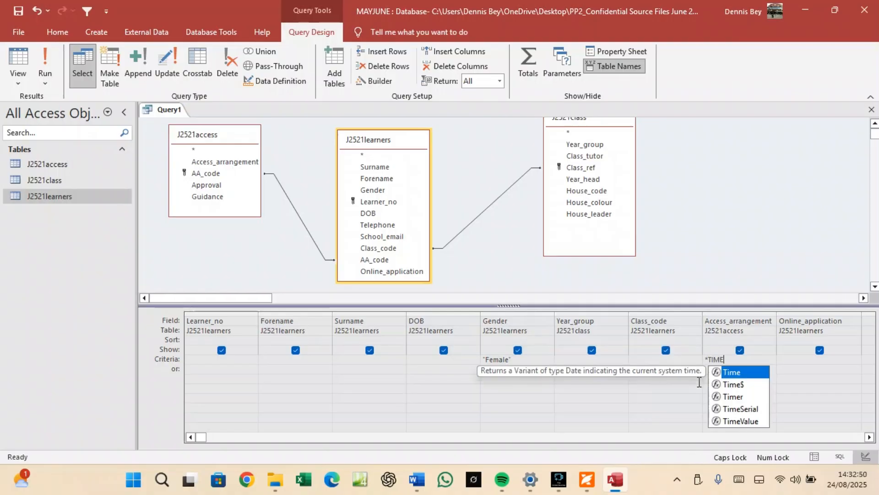
pyautogui.press('BackSpace')
pyautogui.press('BackSpace')
pyautogui.press('BackSpace')
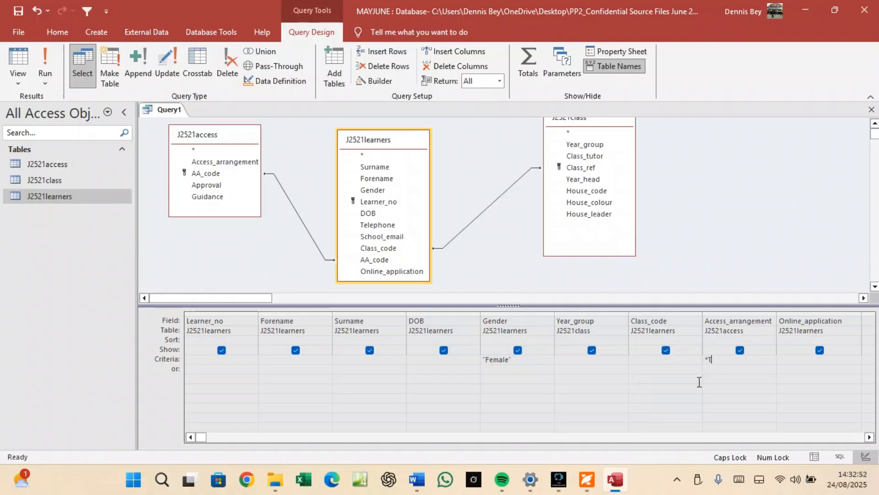
pyautogui.press('capslock')
pyautogui.write('ti')
pyautogui.press('BackSpace')
pyautogui.press('BackSpace')
pyautogui.write('time')
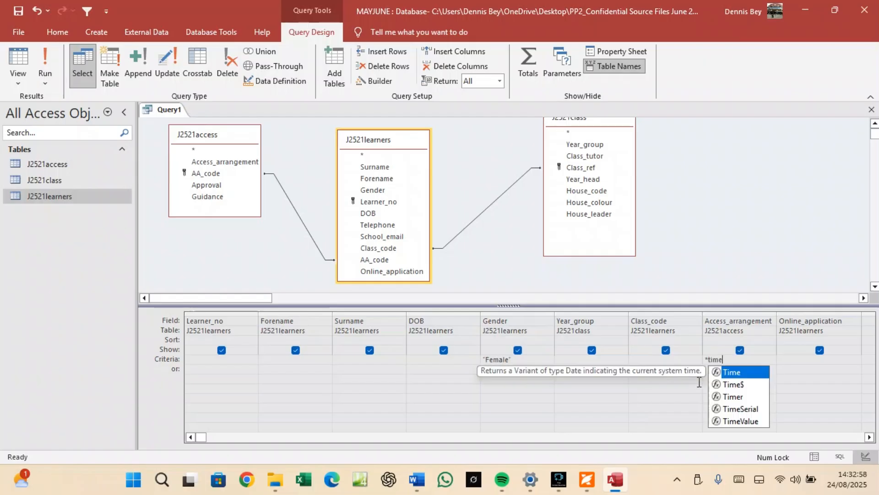
pyautogui.write('*')
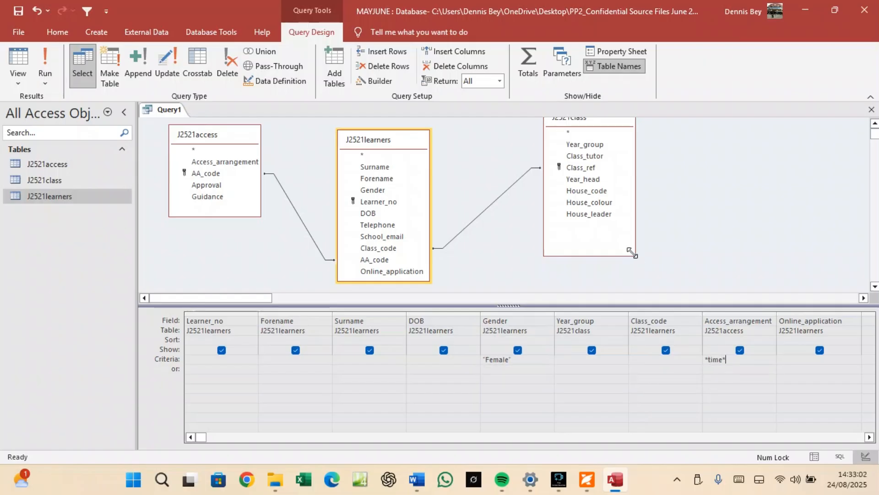
pyautogui.click(42, 60)
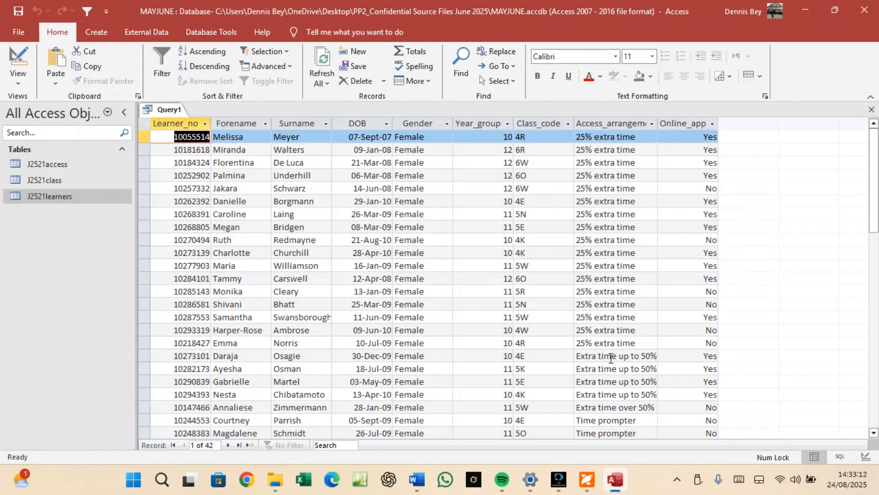
# Scroll through the 42 female learner results, then bring question 20 back up.
pyautogui.scroll(-4, 611, 356)
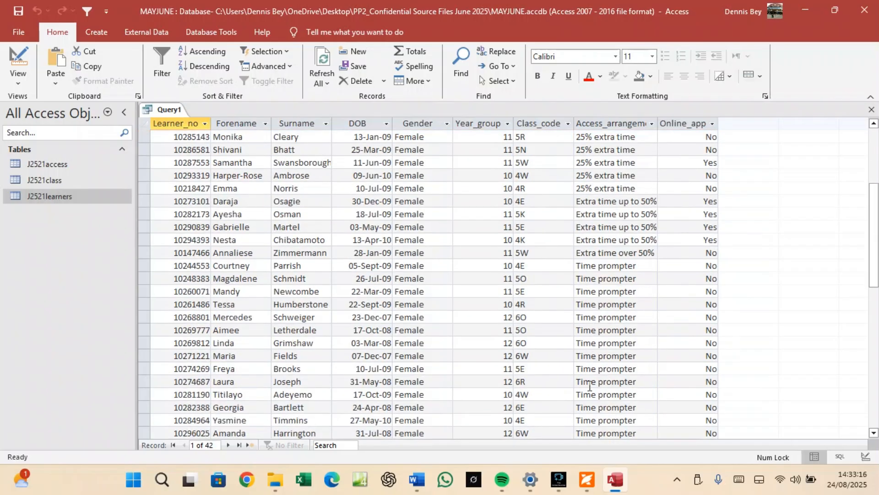
pyautogui.scroll(-5, 588, 408)
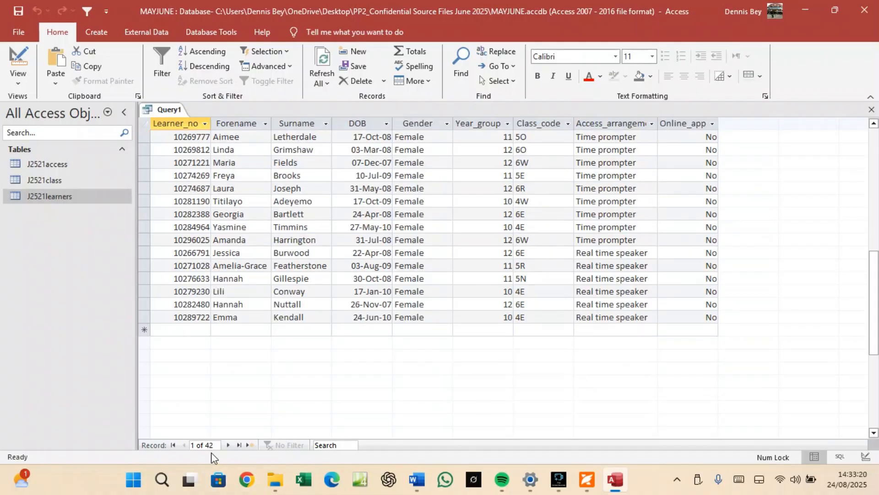
pyautogui.scroll(7, 550, 297)
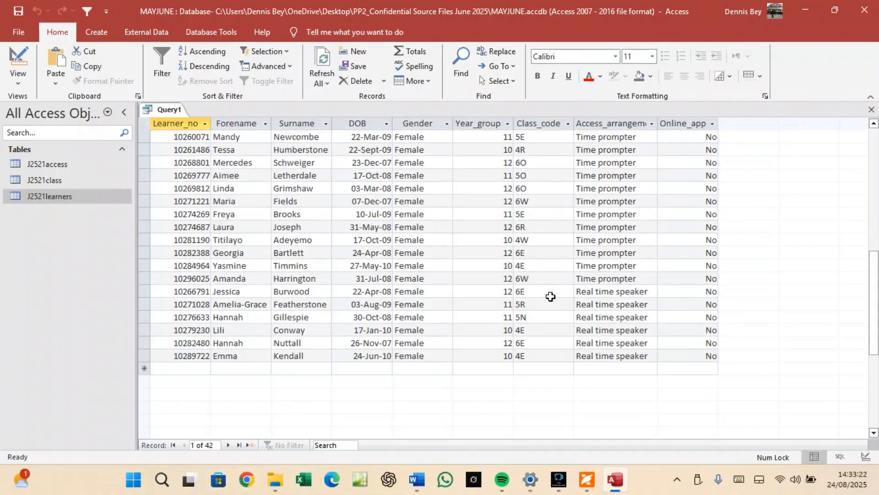
pyautogui.scroll(2, 550, 297)
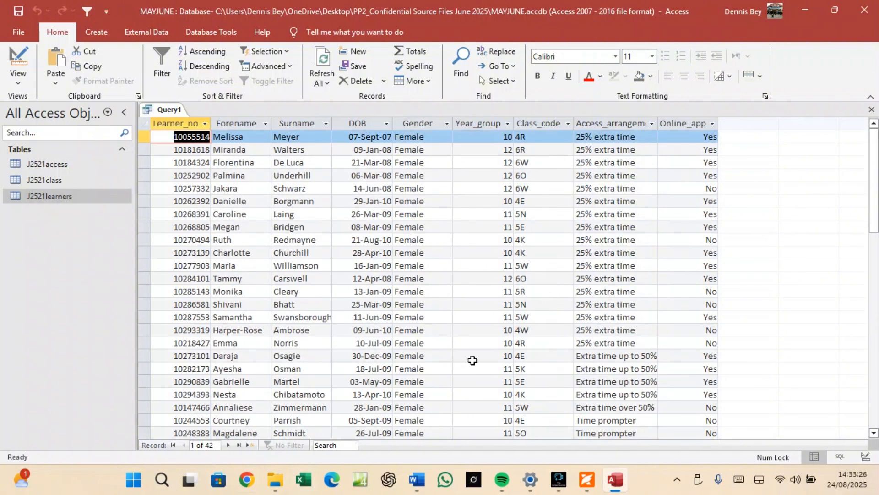
pyautogui.click(586, 488)
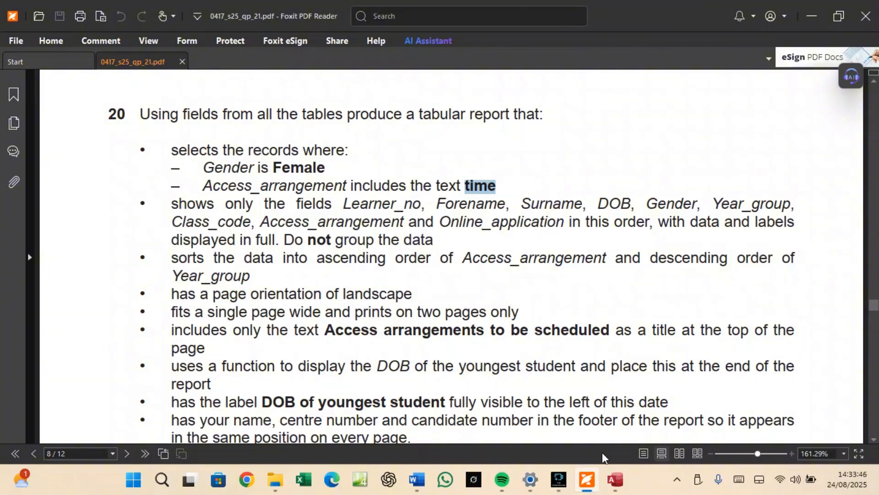
# Save the query as Query1, close it, and select it in the navigation pane.
pyautogui.click(615, 479)
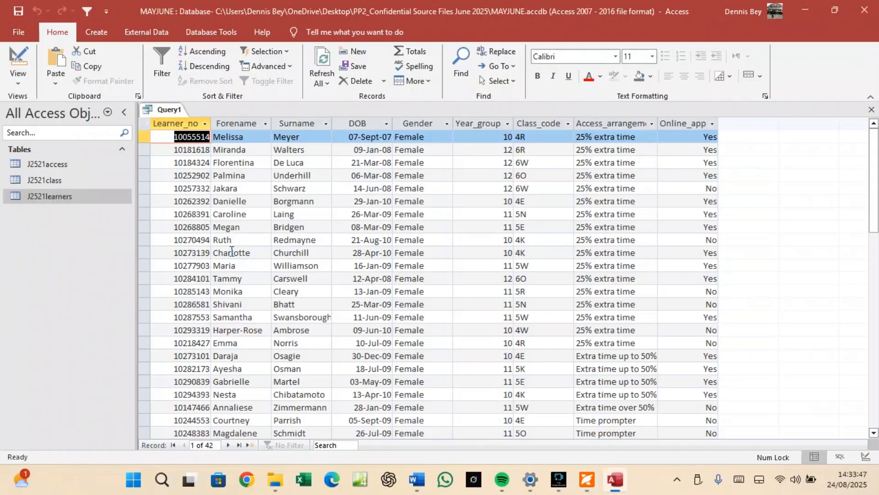
pyautogui.rightClick(158, 111)
pyautogui.click(175, 115)
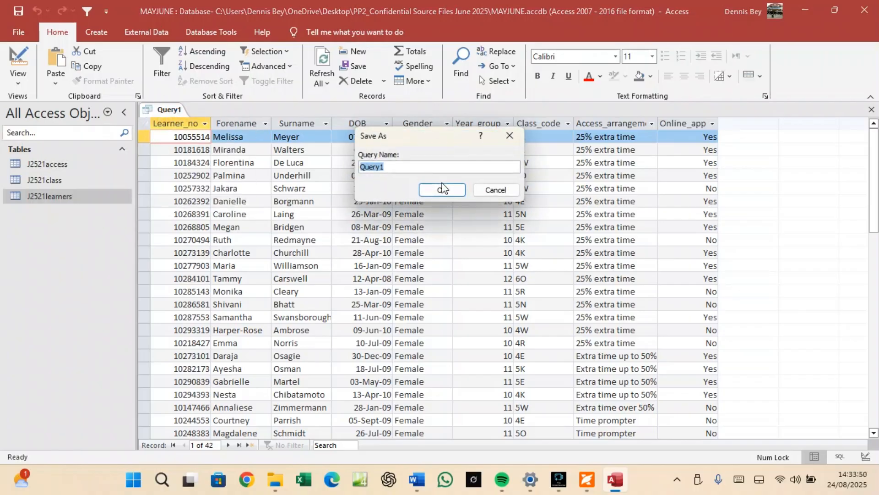
pyautogui.click(441, 189)
pyautogui.rightClick(170, 109)
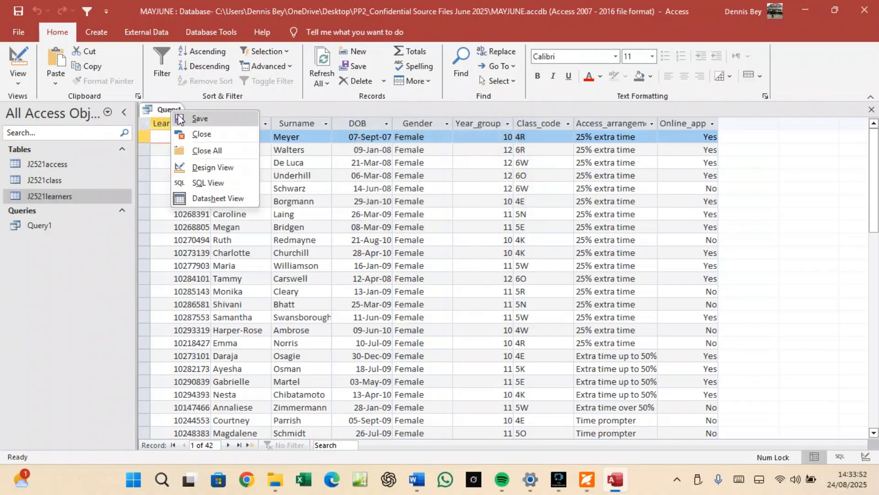
pyautogui.click(198, 134)
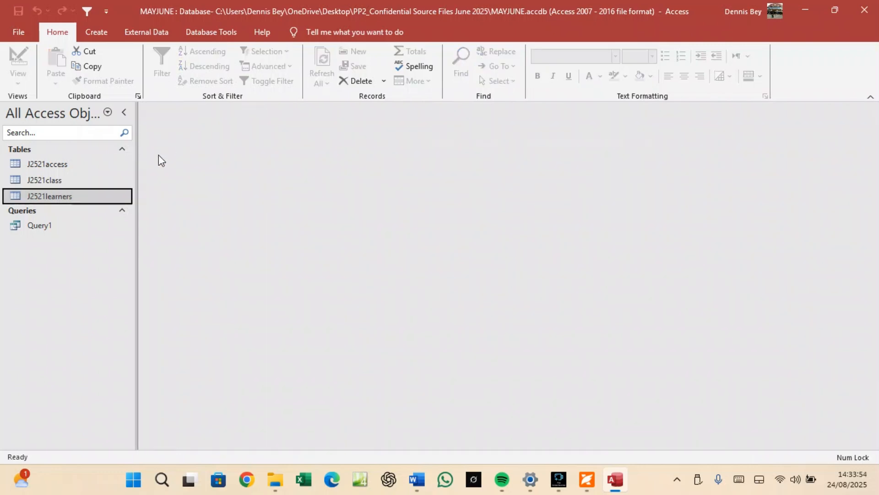
pyautogui.click(35, 225)
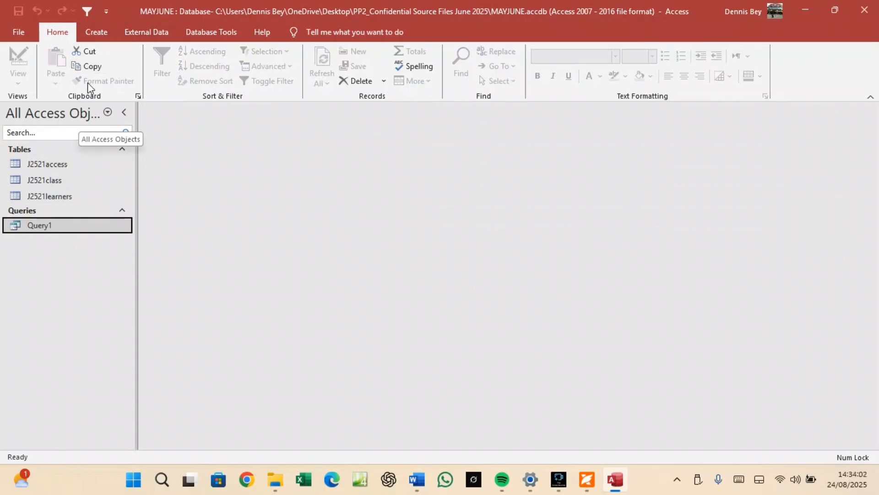
# Start the Report Wizard and add all nine Query1 fields to the report.
pyautogui.click(102, 32)
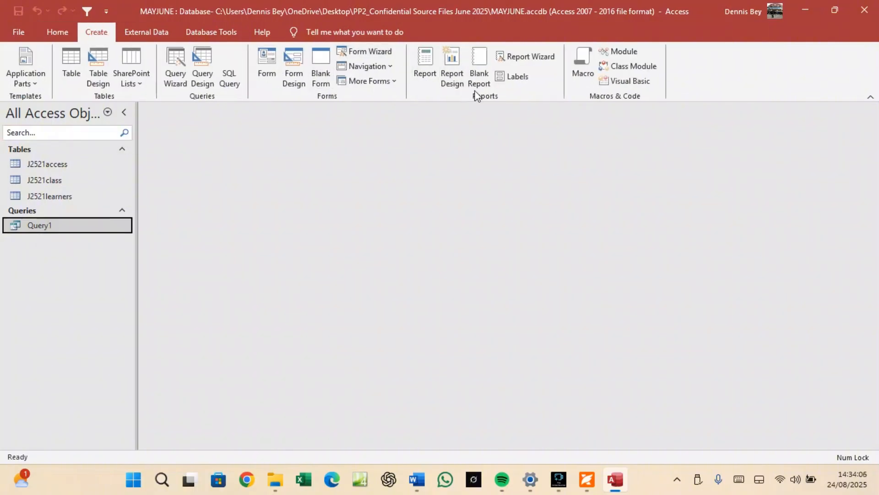
pyautogui.click(515, 59)
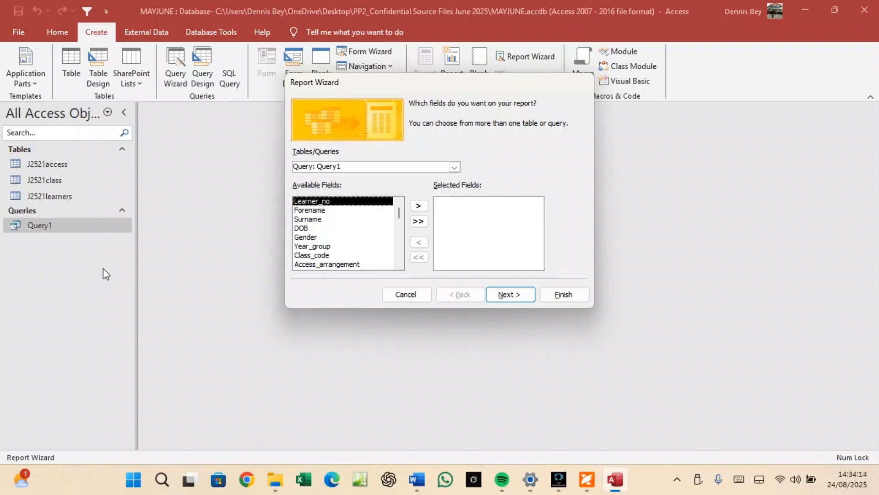
pyautogui.click(418, 222)
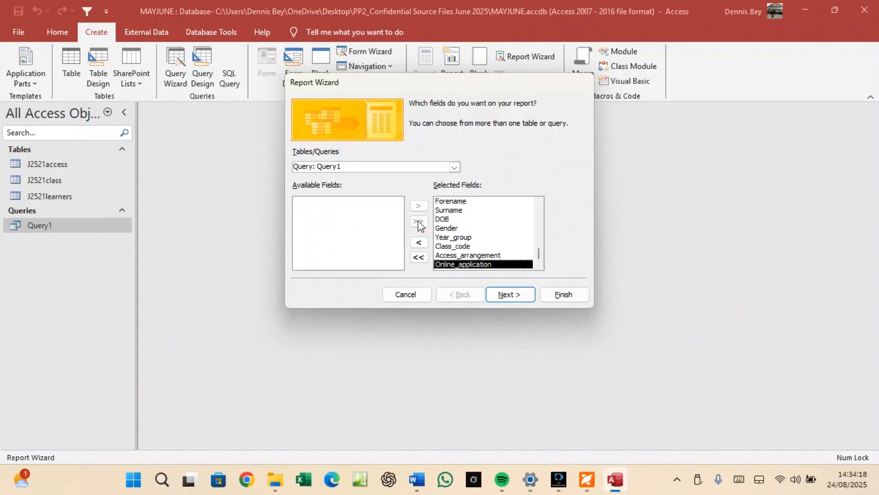
# Try viewing the data by J2521access, then settle on by J2521class, grouped by Year_group.
pyautogui.click(508, 294)
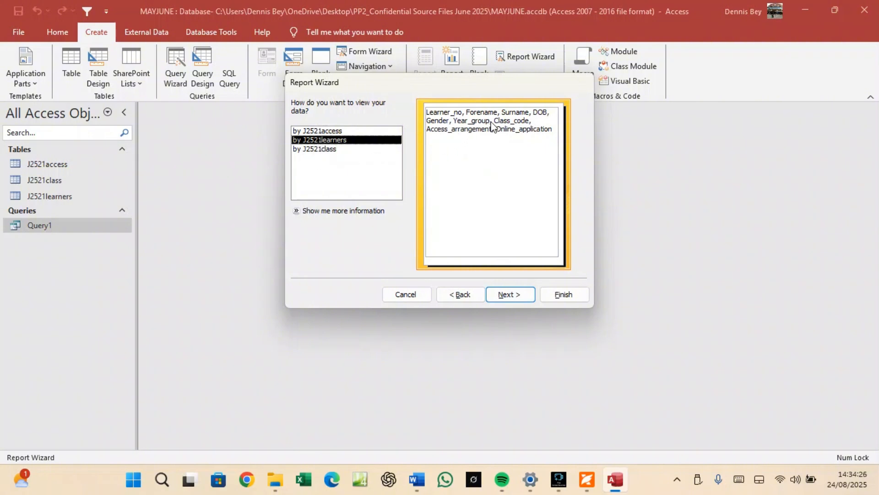
pyautogui.click(323, 130)
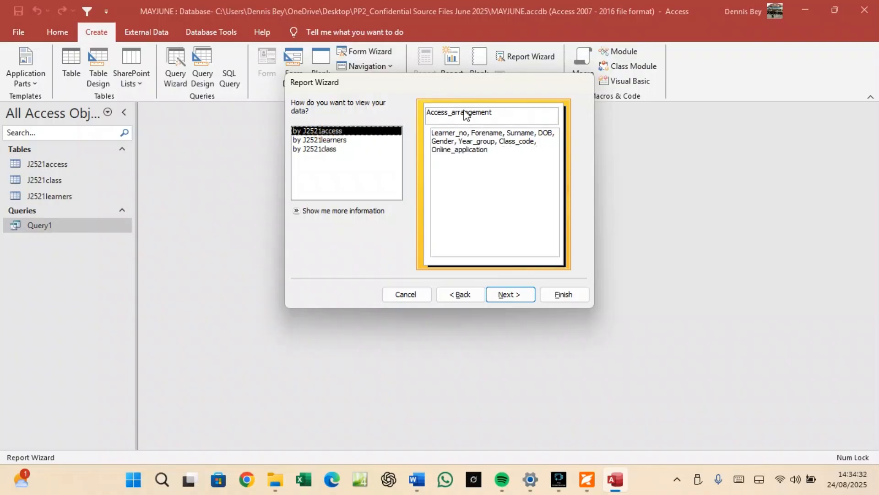
pyautogui.click(311, 150)
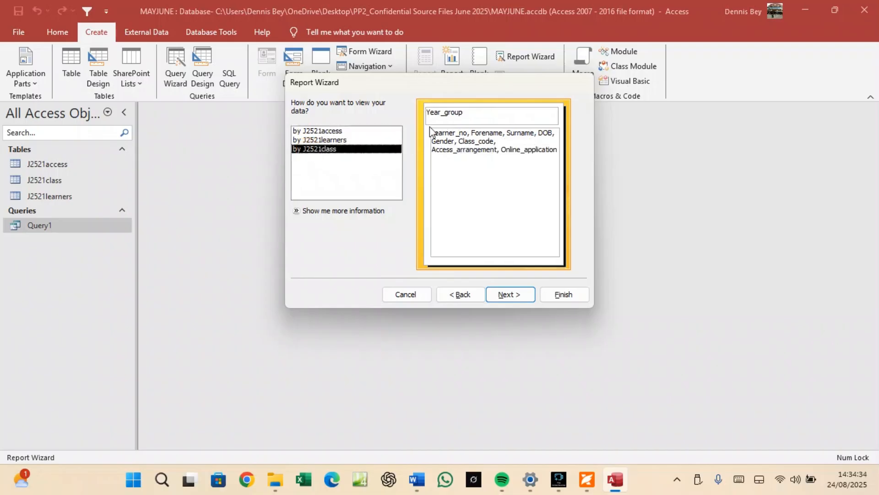
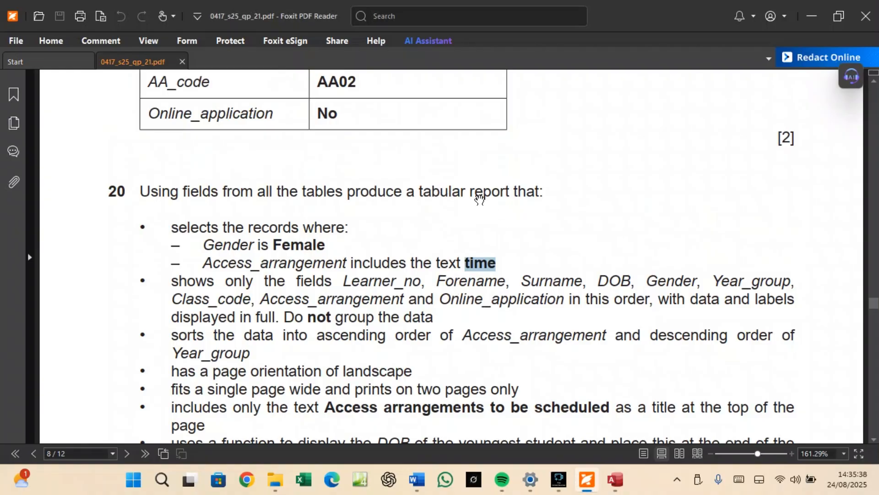
# Keep the Tabular layout, set Landscape orientation, and clear the default J2521learners title.
pyautogui.click(626, 487)
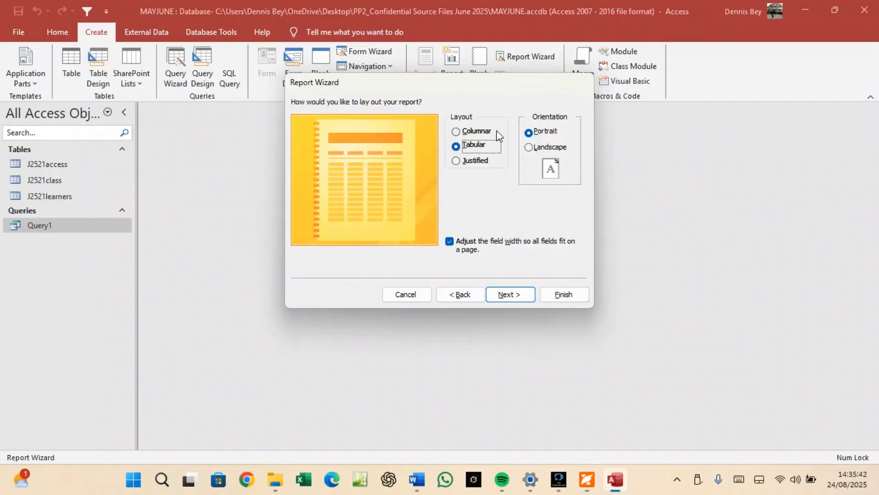
pyautogui.click(594, 479)
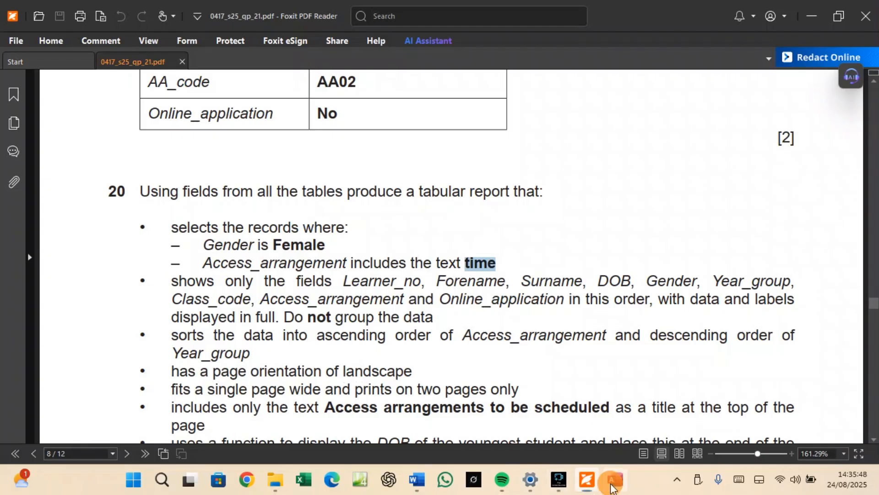
pyautogui.click(615, 480)
pyautogui.click(529, 147)
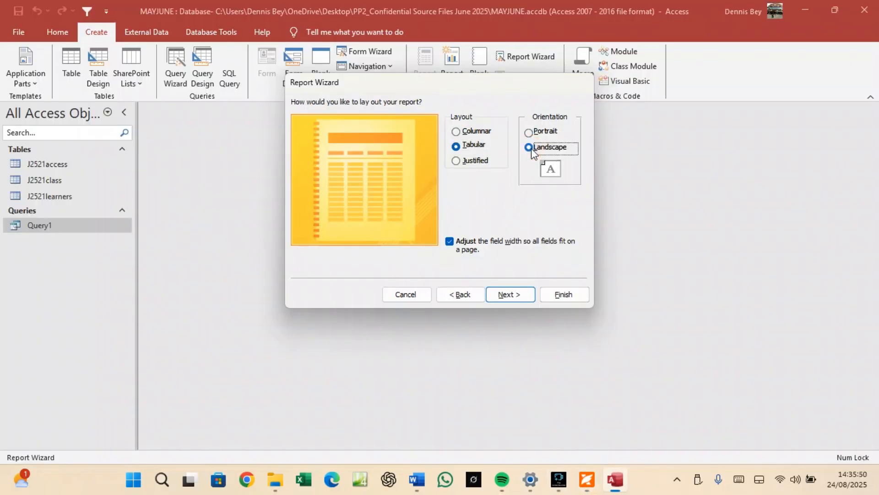
pyautogui.click(515, 298)
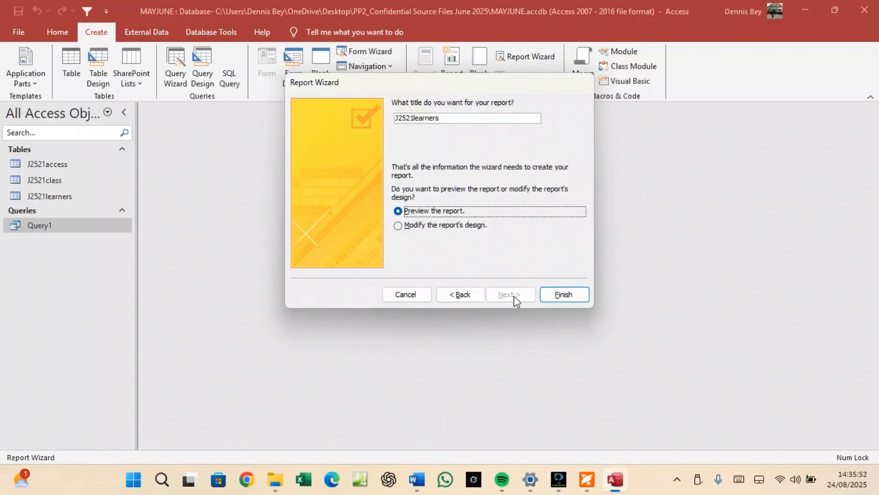
pyautogui.click(449, 118)
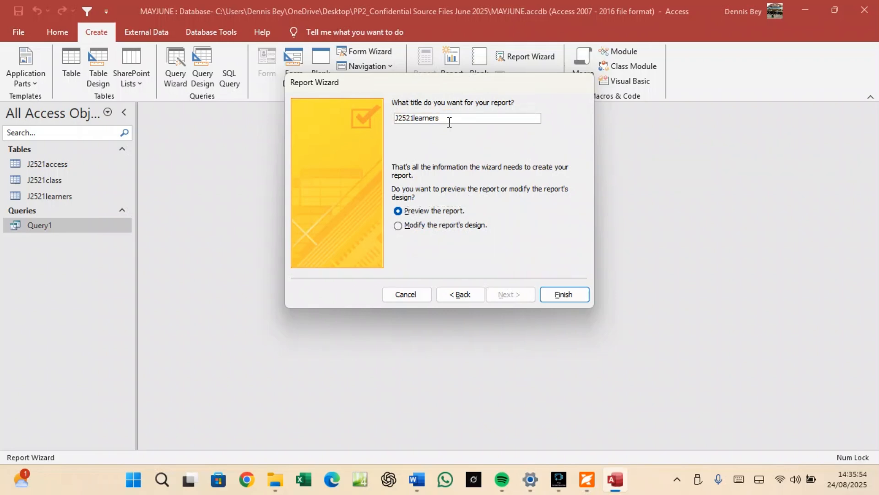
pyautogui.press('BackSpace')
pyautogui.press('BackSpace')
pyautogui.press('BackSpace')
pyautogui.press('BackSpace')
pyautogui.press('BackSpace')
pyautogui.press('BackSpace')
pyautogui.press('BackSpace')
pyautogui.press('BackSpace')
pyautogui.press('BackSpace')
pyautogui.press('BackSpace')
pyautogui.press('BackSpace')
# Copy the title 'Access arrangements to be scheduled' from the exam question PDF.
pyautogui.click(588, 479)
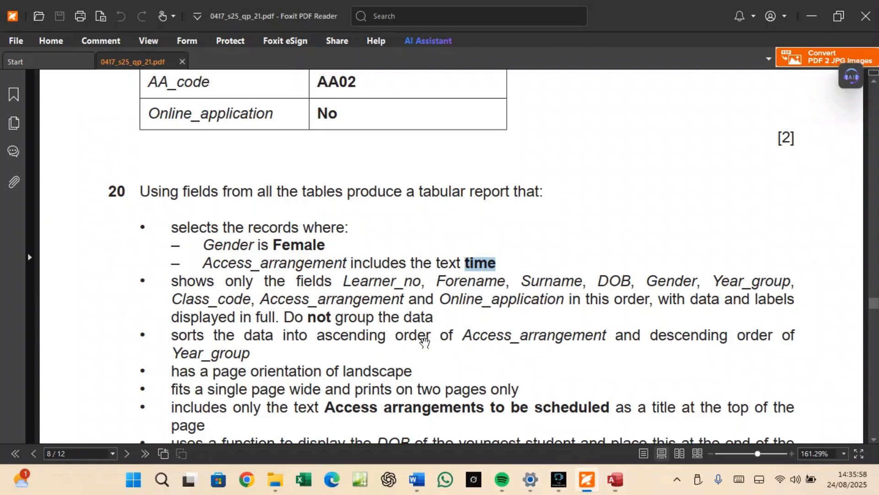
pyautogui.moveTo(326, 406); pyautogui.dragTo(594, 407)
pyautogui.rightClick(595, 407)
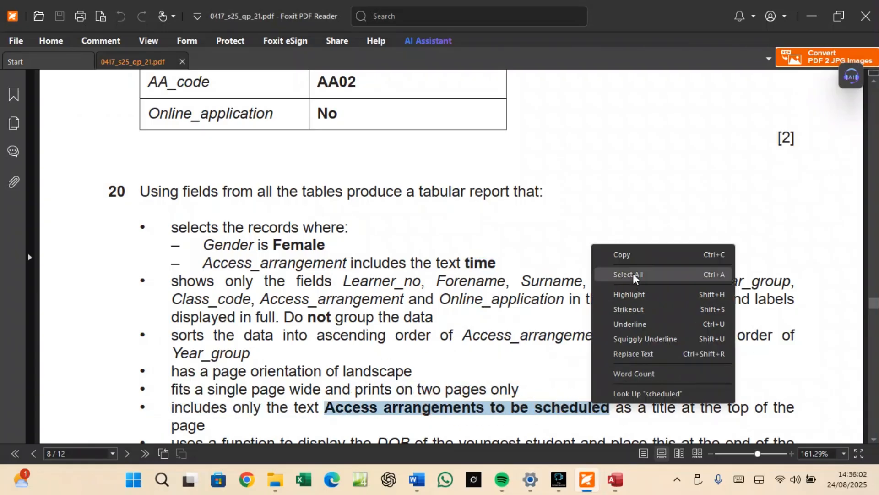
pyautogui.click(633, 255)
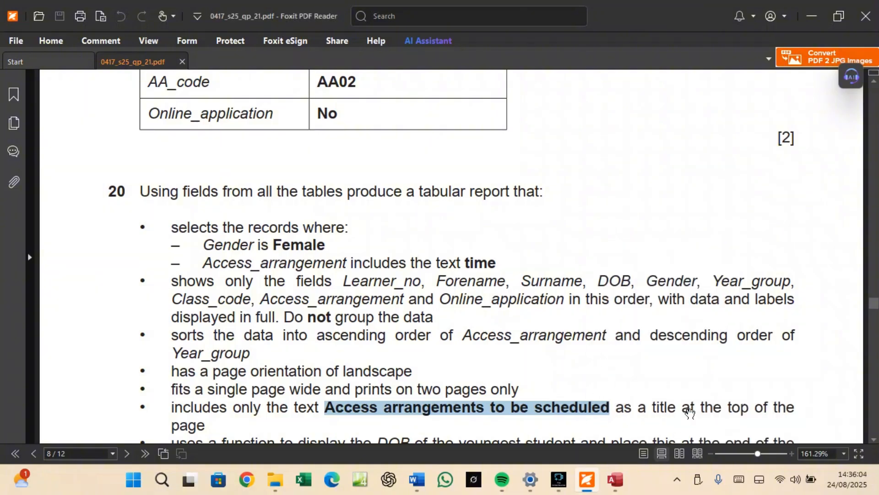
pyautogui.scroll(-1, 257, 409)
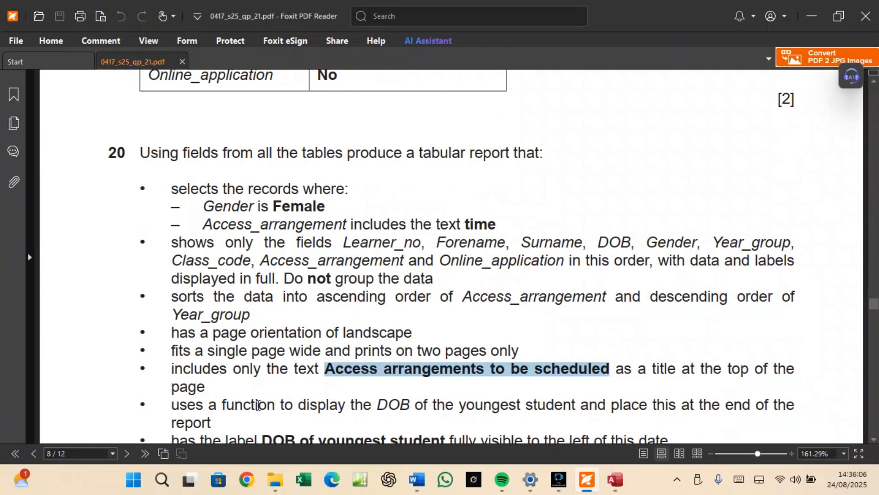
pyautogui.scroll(-1, 258, 404)
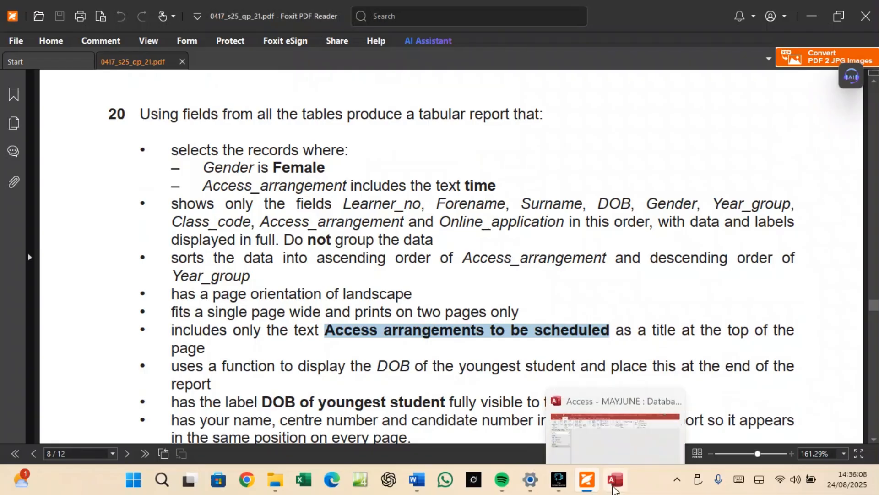
# Paste the copied text as the report title and finish the wizard to preview the report.
pyautogui.click(615, 479)
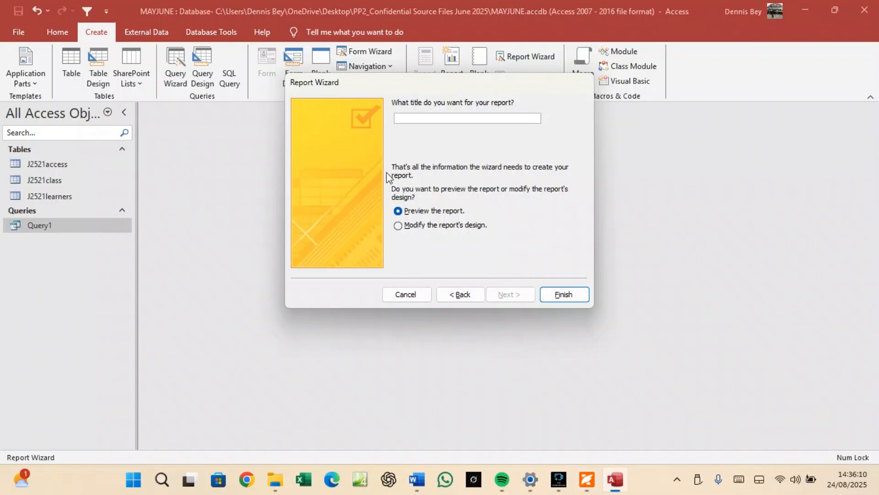
pyautogui.hotkey('ctrl', 'v')
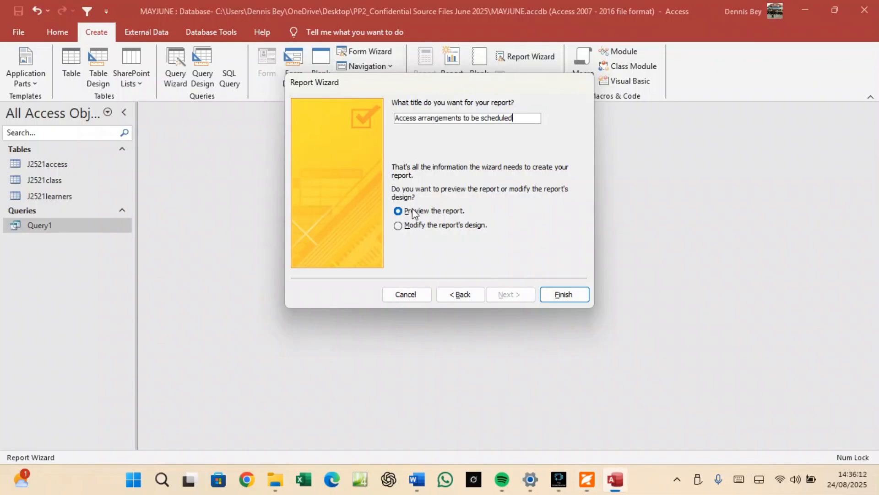
pyautogui.click(565, 295)
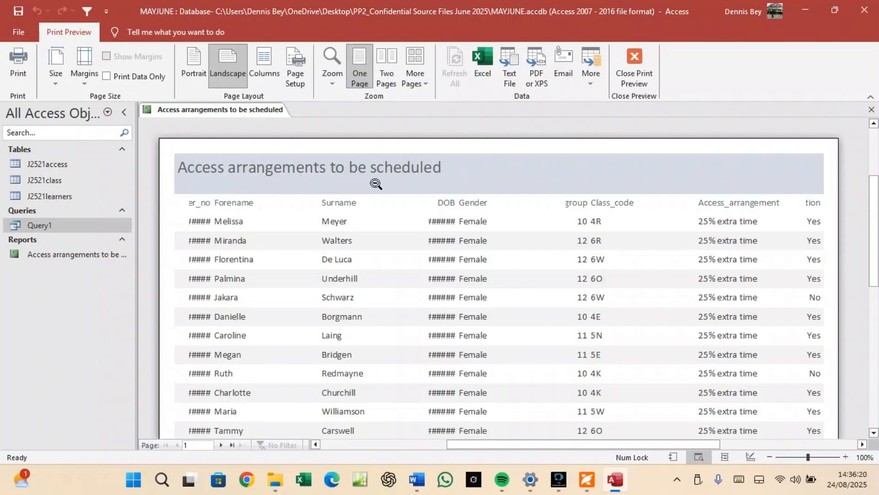
# Switch the report to Design View and close the Field List and Group & Sort panes.
pyautogui.rightClick(237, 104)
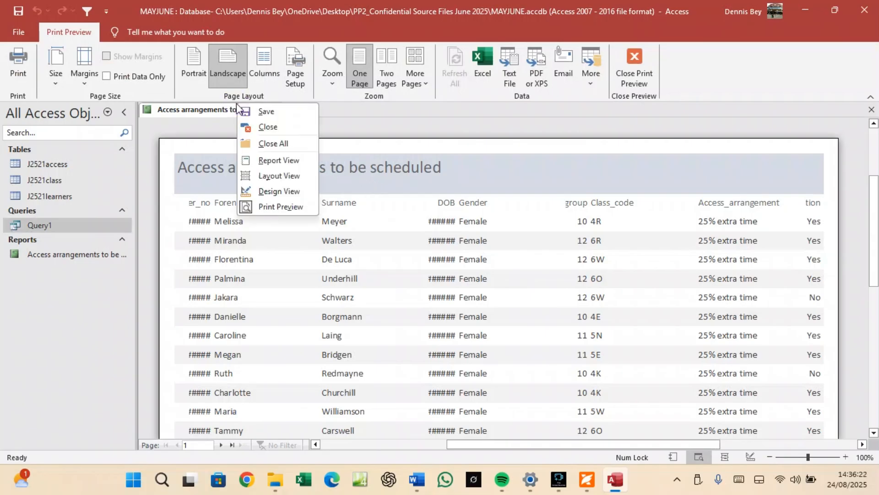
pyautogui.click(271, 192)
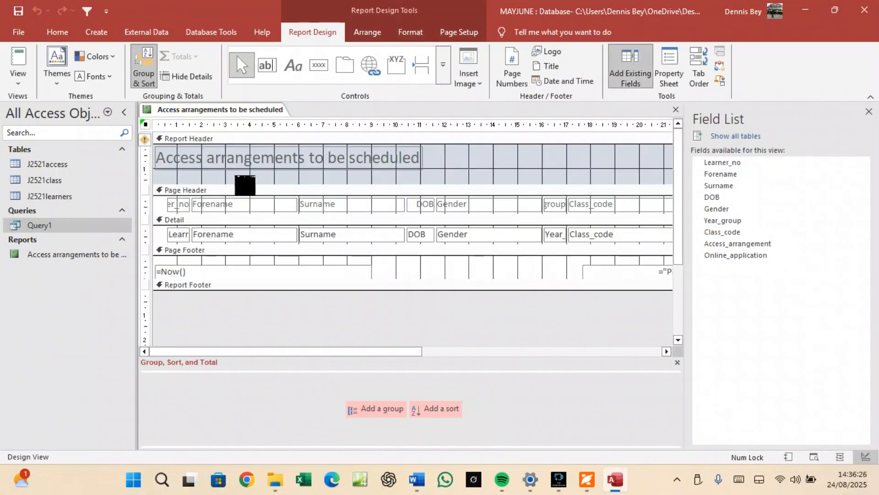
pyautogui.click(869, 111)
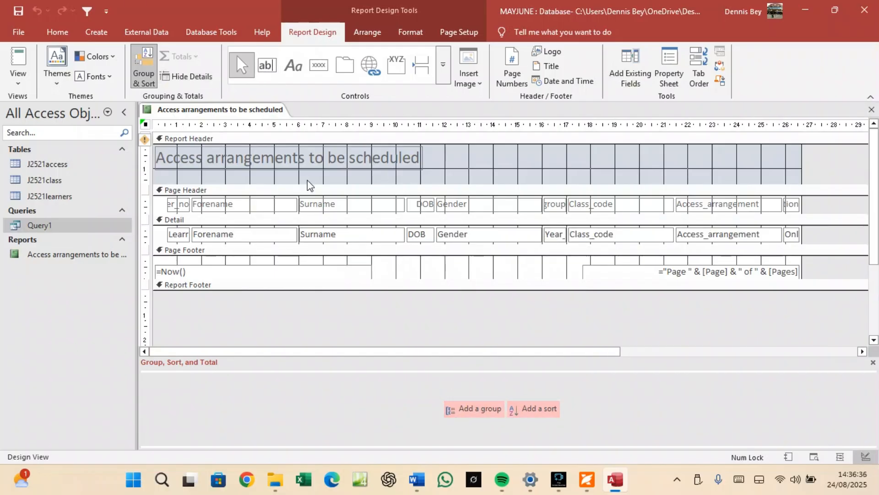
pyautogui.click(146, 78)
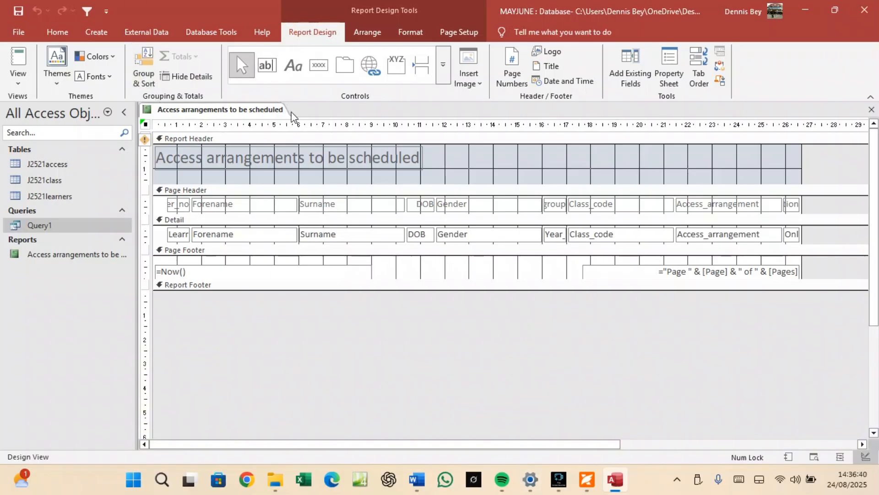
# Add a report sort on Access_arrangement in ascending order.
pyautogui.click(314, 34)
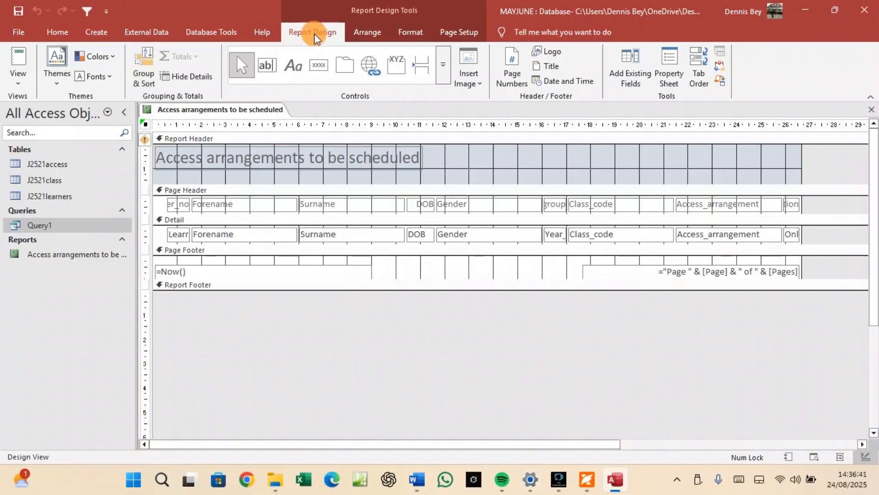
pyautogui.click(136, 75)
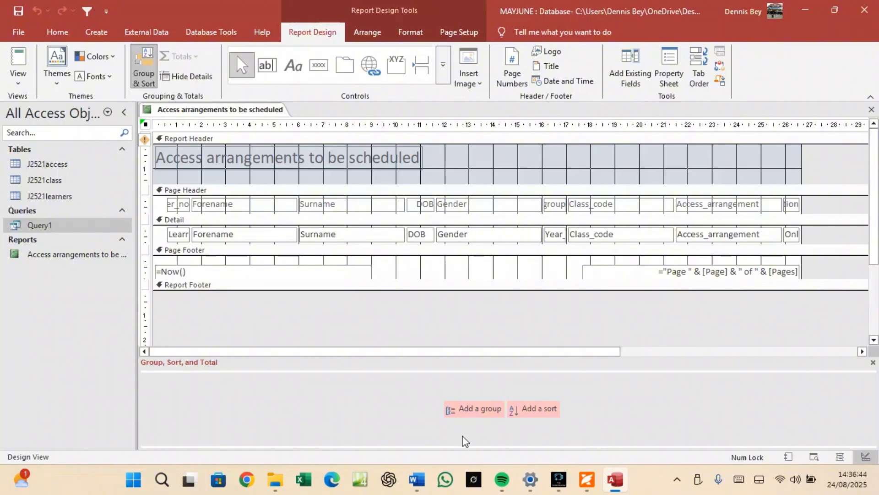
pyautogui.click(536, 409)
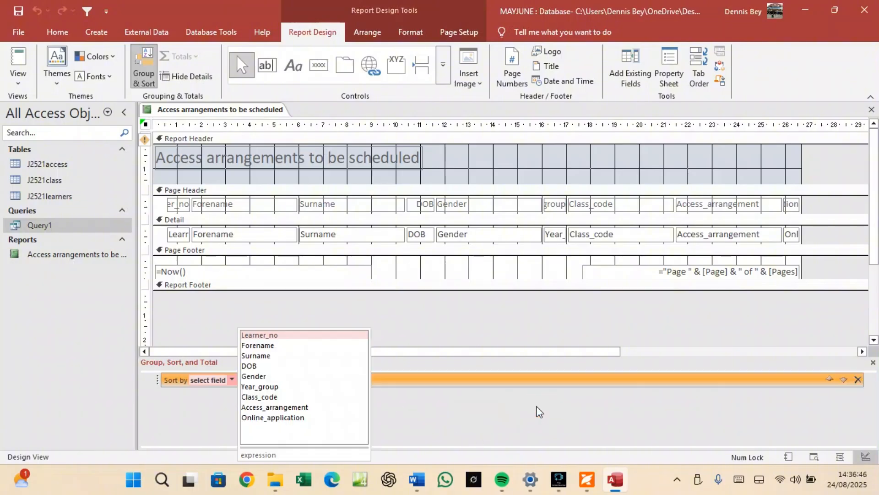
pyautogui.click(582, 477)
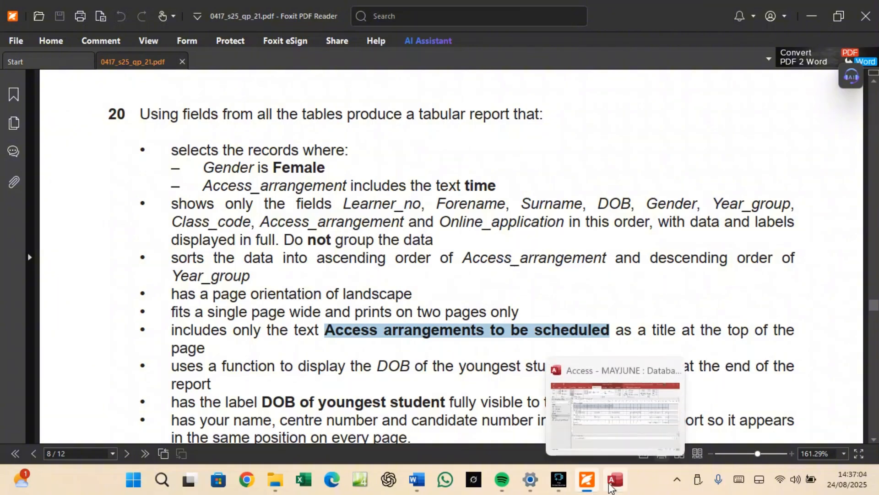
pyautogui.click(619, 489)
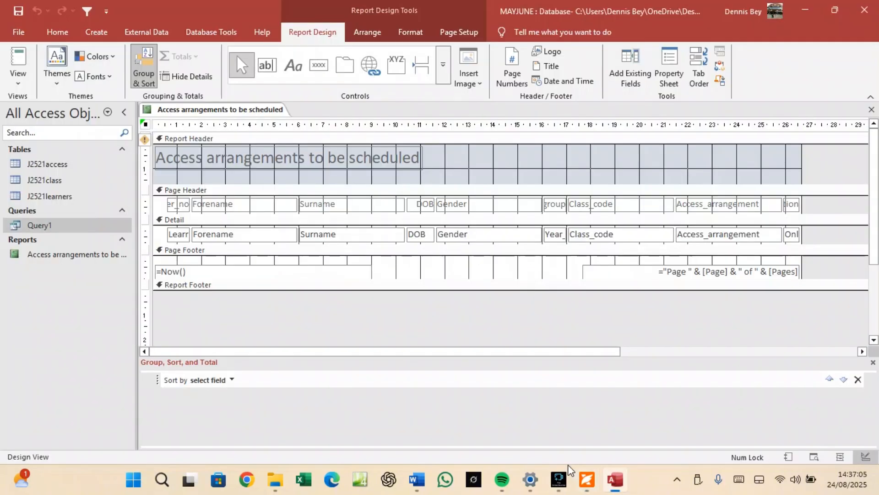
pyautogui.click(228, 383)
pyautogui.click(231, 379)
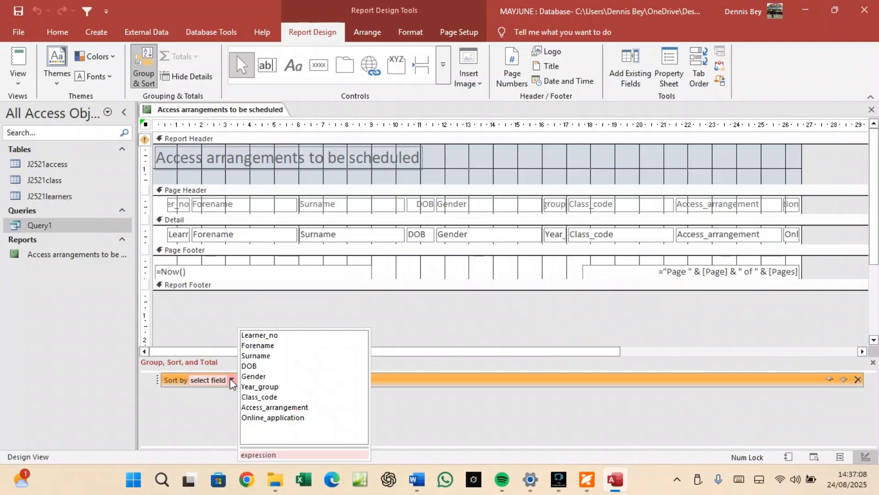
pyautogui.click(262, 407)
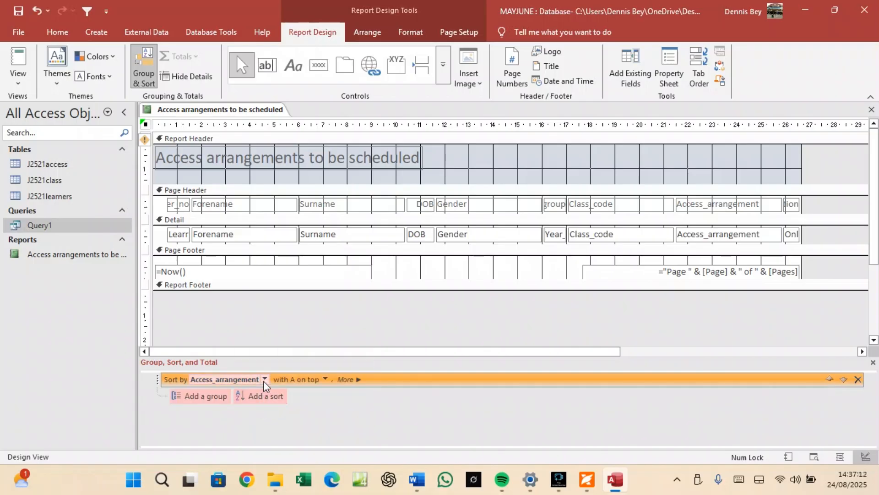
pyautogui.click(326, 380)
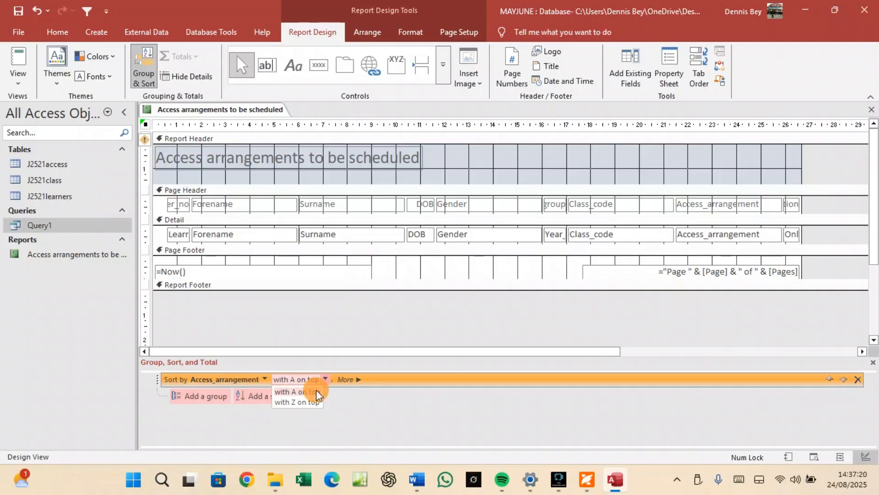
pyautogui.click(318, 392)
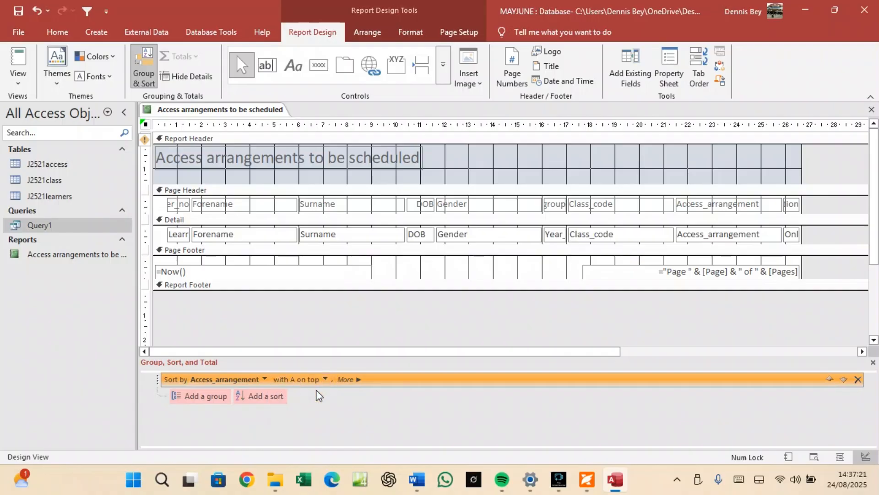
# Add a second sort on Year_group from largest to smallest.
pyautogui.click(276, 397)
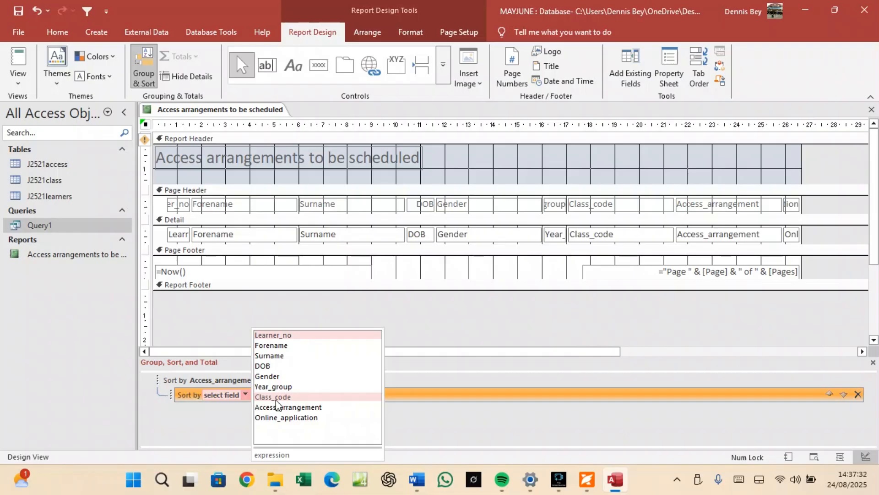
pyautogui.click(276, 387)
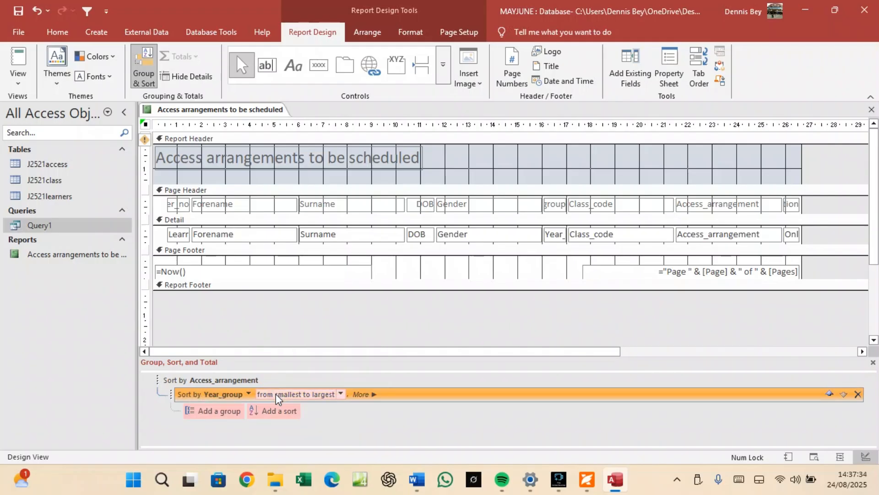
pyautogui.click(342, 394)
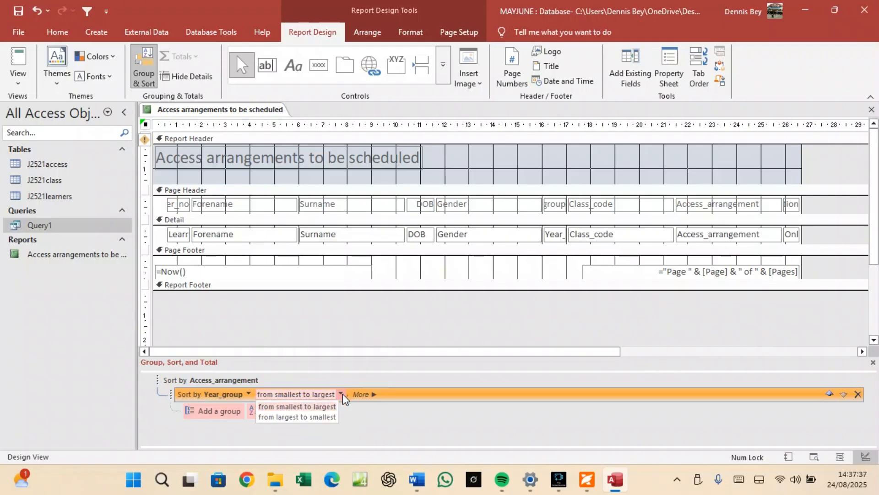
pyautogui.click(321, 418)
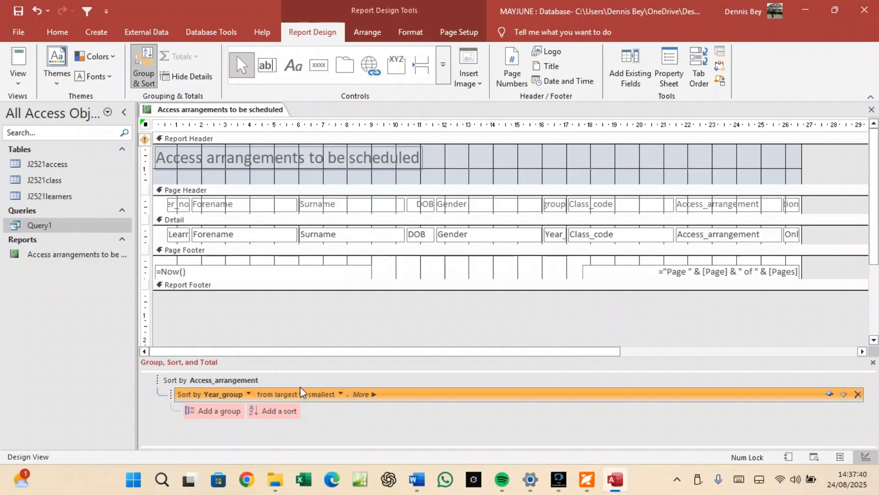
pyautogui.click(375, 436)
pyautogui.click(587, 479)
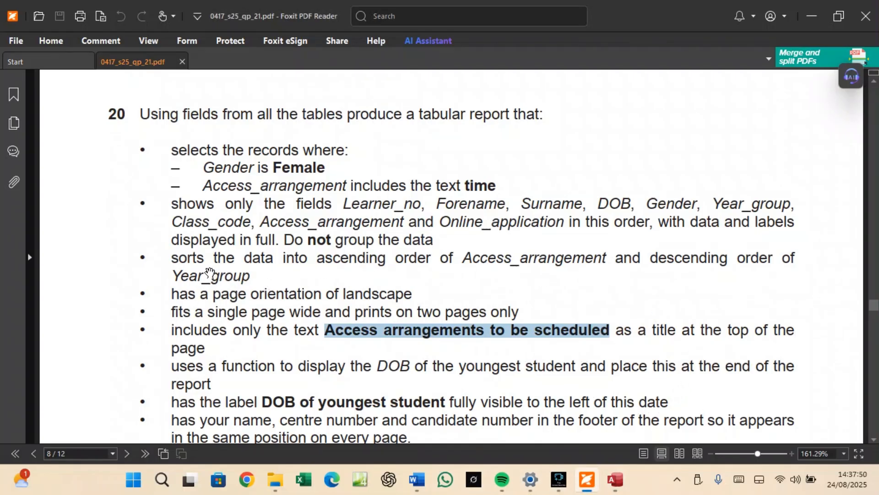
# Highlight and reread the sorting requirement in the exam question.
pyautogui.moveTo(251, 274)
pyautogui.mouseDown()
pyautogui.moveTo(206, 255)
pyautogui.moveTo(177, 251)
pyautogui.moveTo(174, 262)
pyautogui.mouseUp()
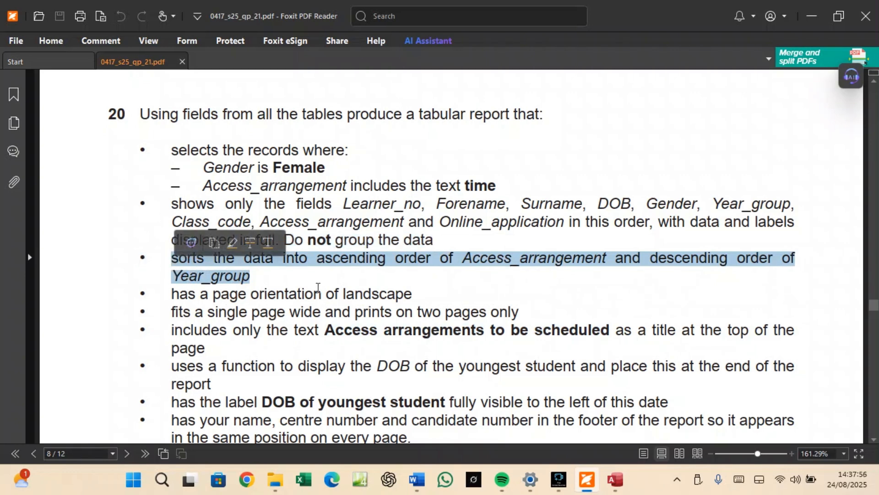
pyautogui.click(376, 327)
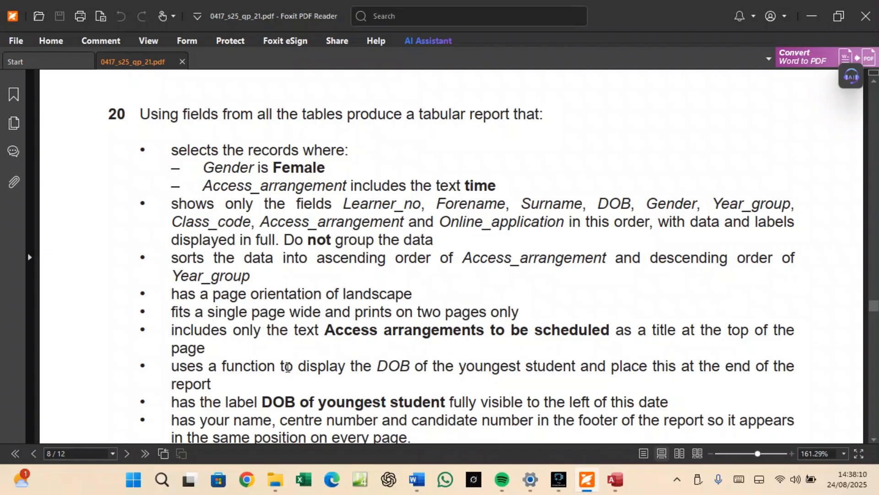
pyautogui.scroll(-3, 288, 367)
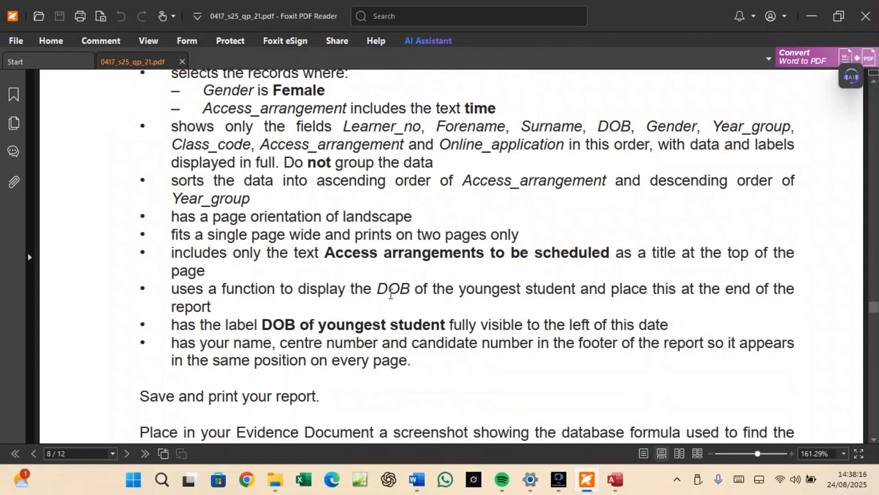
# Make the Report Footer section taller in the report design.
pyautogui.click(612, 482)
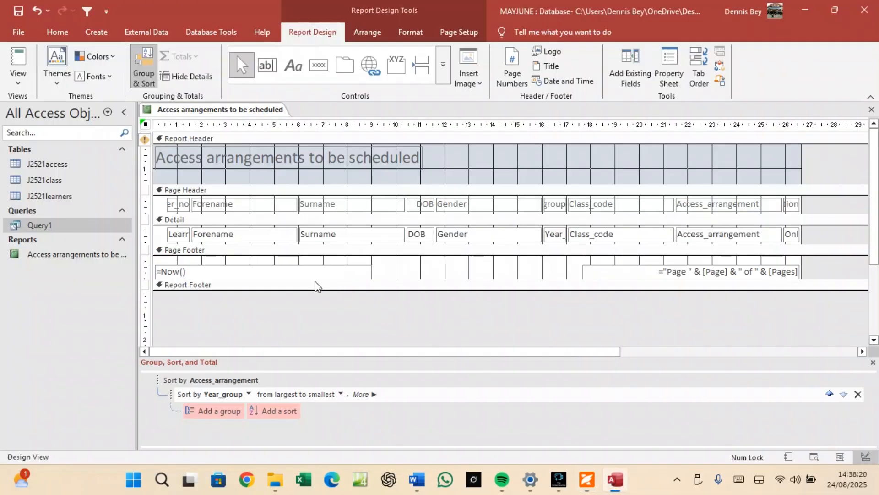
pyautogui.moveTo(341, 290); pyautogui.dragTo(345, 327)
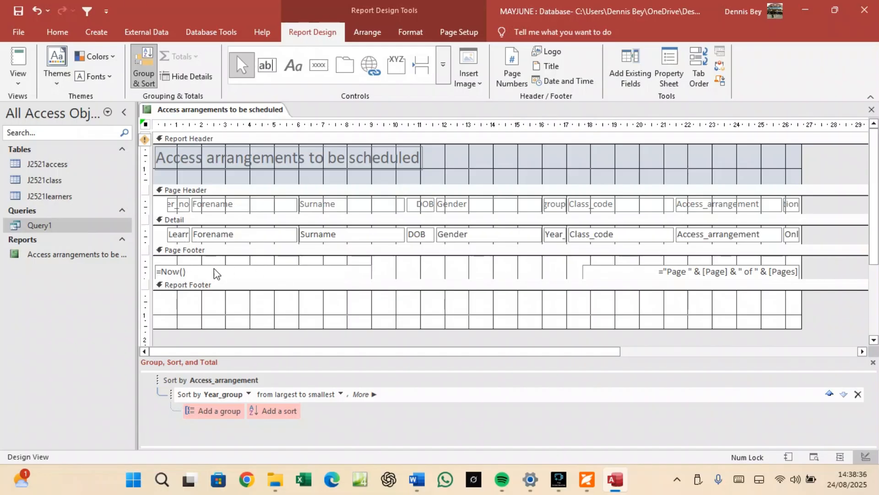
pyautogui.click(275, 303)
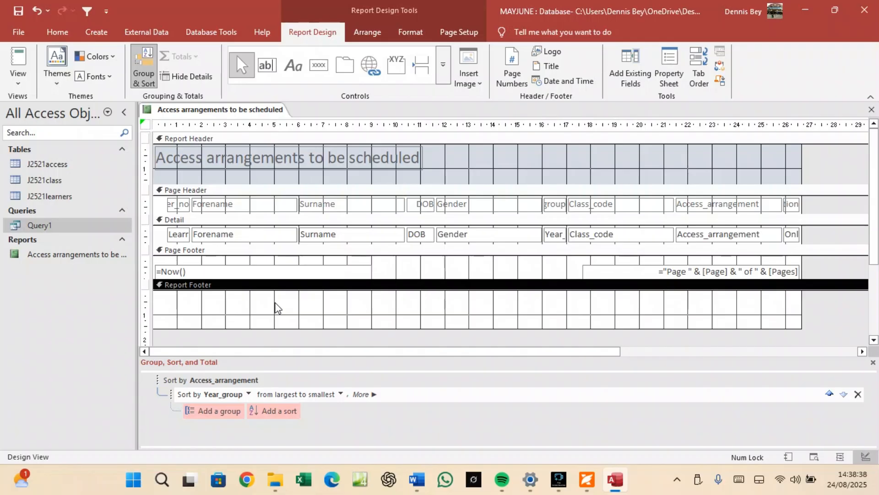
# Draw a text box in the Report Footer and enter the formula =Max([DOB]).
pyautogui.click(265, 68)
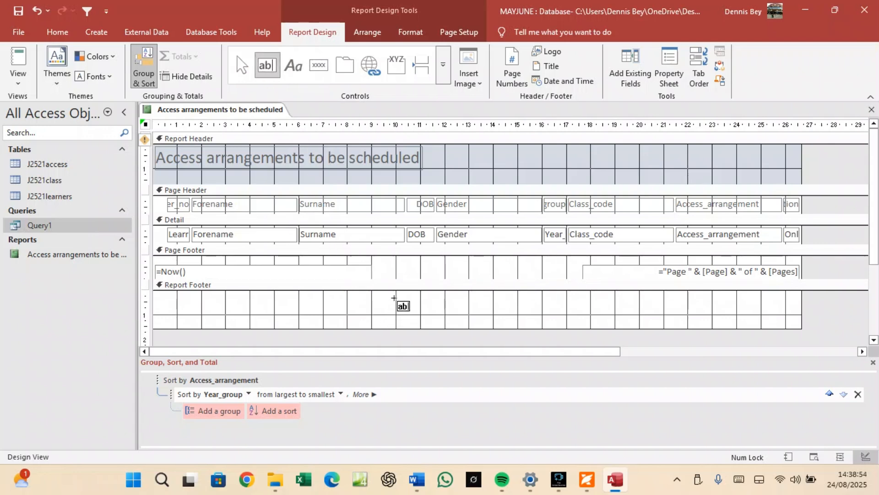
pyautogui.moveTo(401, 296); pyautogui.dragTo(530, 318)
pyautogui.moveTo(530, 317); pyautogui.dragTo(529, 317)
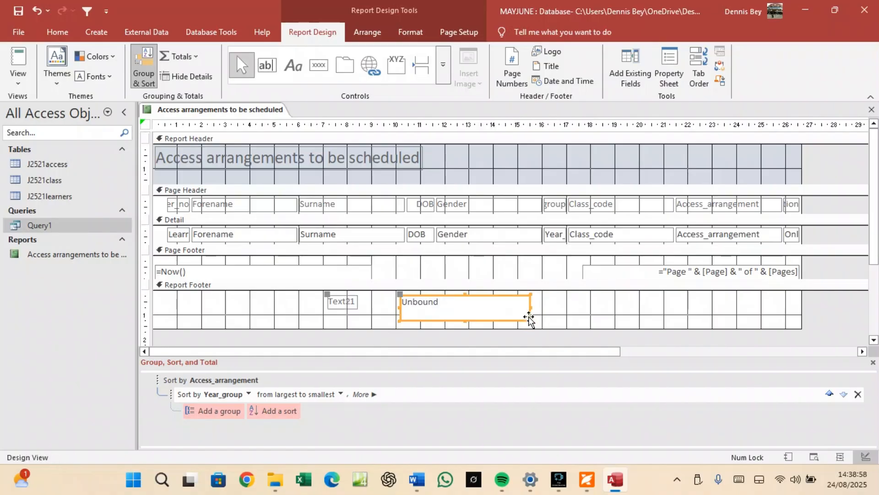
pyautogui.click(444, 301)
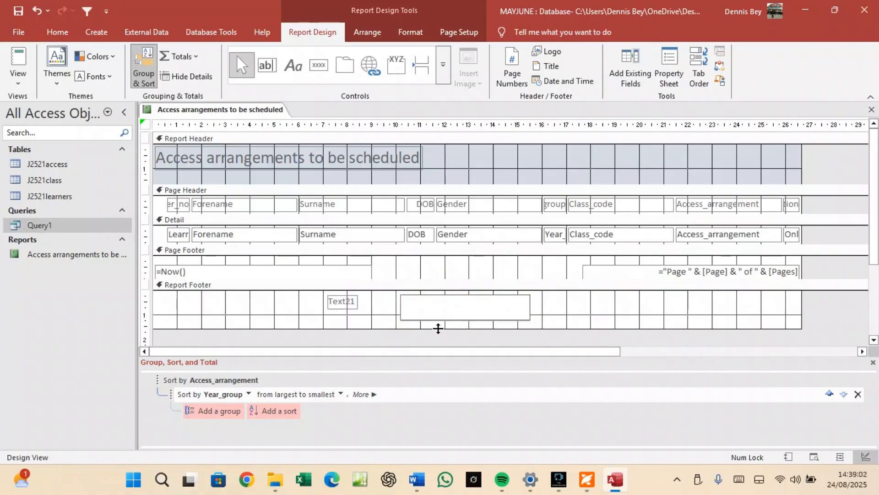
pyautogui.write('=ma')
pyautogui.press('BackSpace')
pyautogui.press('BackSpace')
pyautogui.write('Max')
pyautogui.write('do')
pyautogui.press('BackSpace')
pyautogui.press('BackSpace')
pyautogui.press('BackSpace')
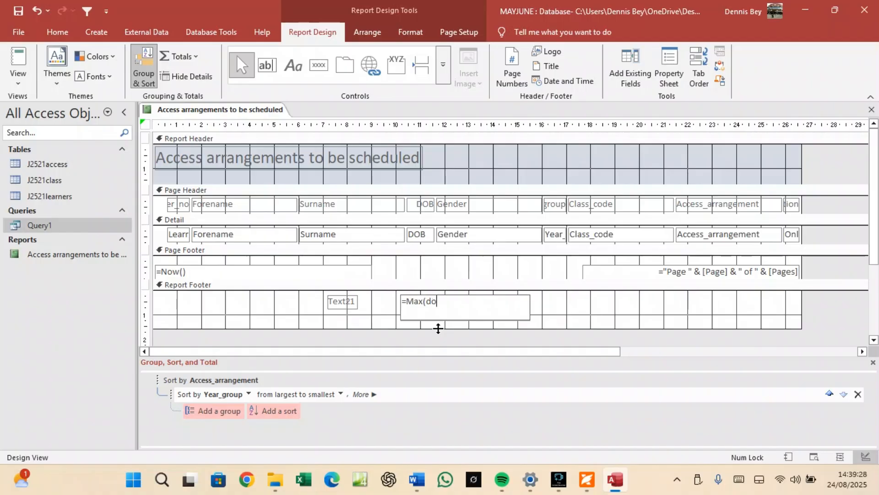
pyautogui.press('capslock')
pyautogui.write('DB')
pyautogui.press('BackSpace')
pyautogui.write('OB')
# Clear and delete the text box's attached Text21 label.
pyautogui.click(343, 306)
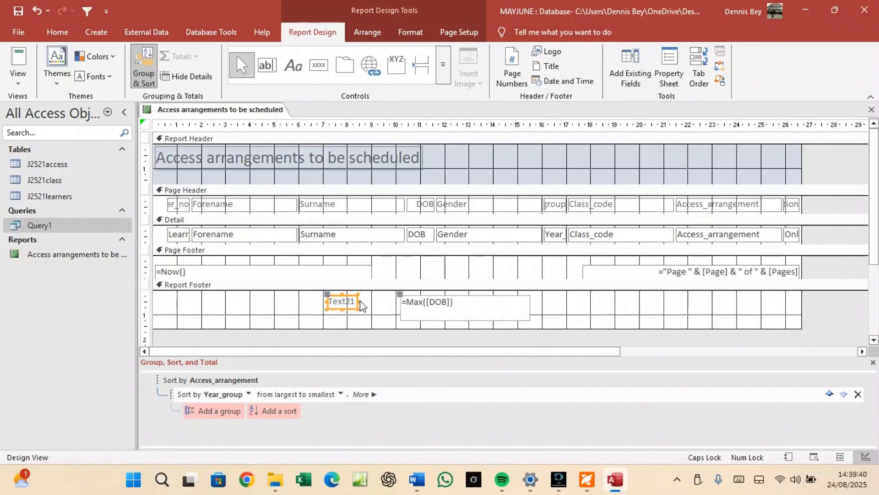
pyautogui.click(359, 300)
pyautogui.moveTo(359, 301); pyautogui.dragTo(392, 309)
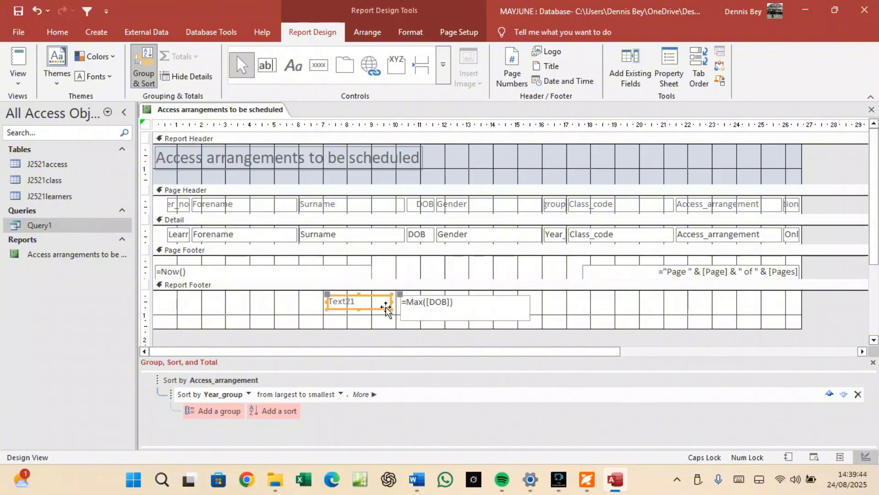
pyautogui.click(370, 299)
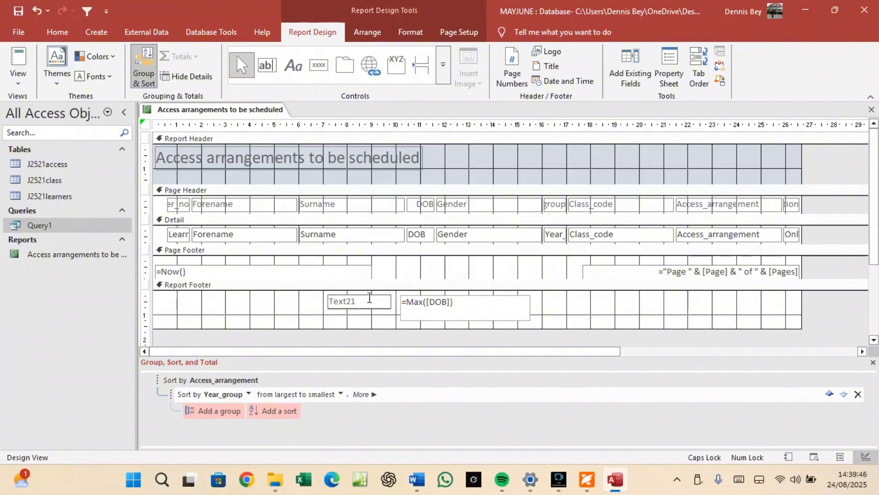
pyautogui.press('BackSpace')
pyautogui.press('BackSpace')
pyautogui.press('BackSpace')
pyautogui.press('BackSpace')
pyautogui.click(342, 308)
pyautogui.press('Delete')
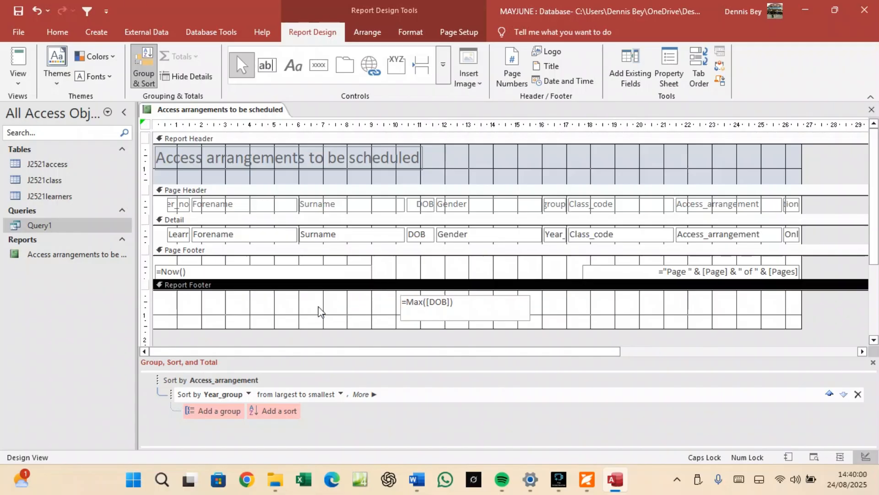
pyautogui.click(337, 299)
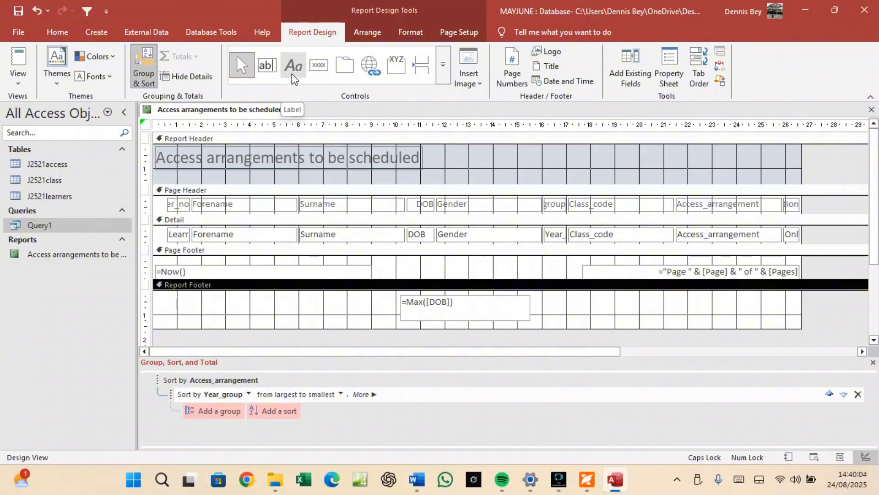
# Draw a text box in the footer, then delete the unwanted box and label.
pyautogui.click(268, 67)
pyautogui.moveTo(264, 293)
pyautogui.mouseDown()
pyautogui.moveTo(338, 313)
pyautogui.moveTo(375, 307)
pyautogui.mouseUp()
pyautogui.click(350, 305)
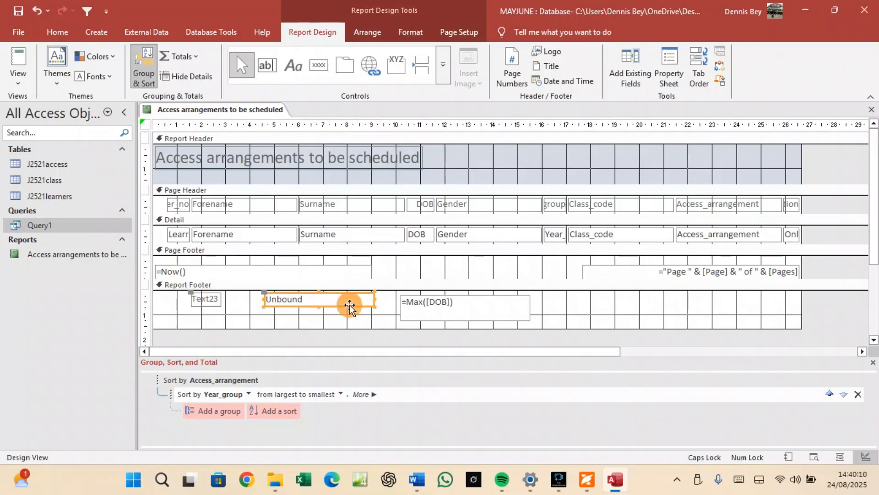
pyautogui.press('Delete')
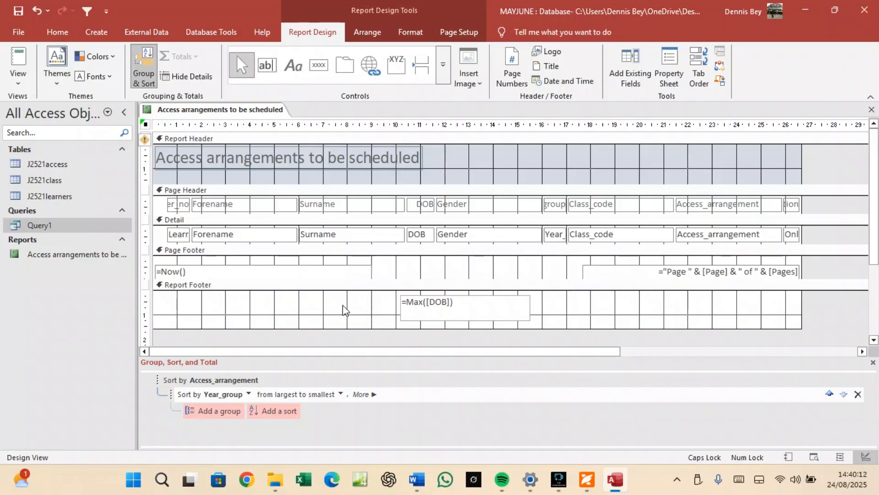
pyautogui.click(333, 307)
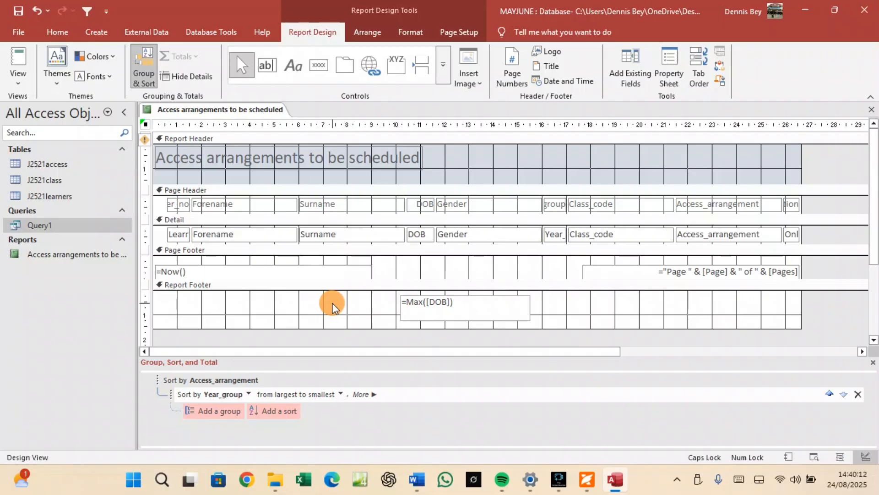
# Draw a new text box and change its label to 'DOB of the youngest student'.
pyautogui.click(264, 69)
pyautogui.moveTo(262, 297); pyautogui.dragTo(353, 309)
pyautogui.click(213, 302)
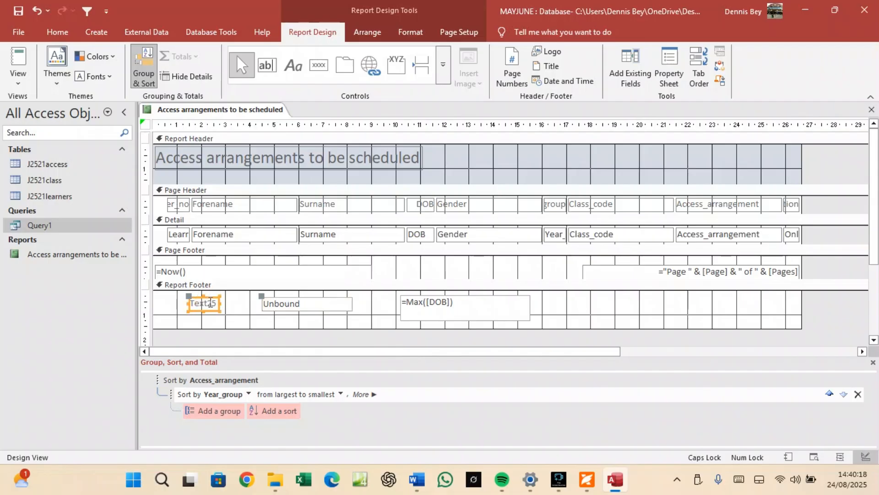
pyautogui.moveTo(221, 305); pyautogui.dragTo(255, 306)
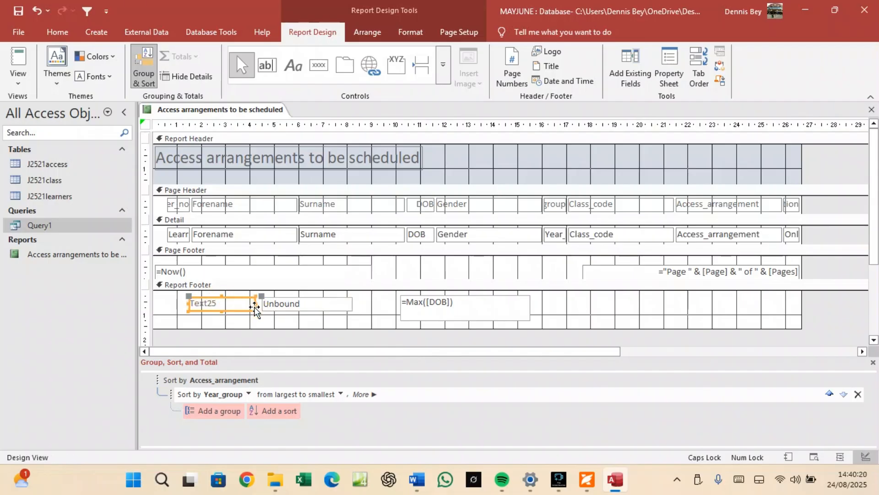
pyautogui.click(231, 298)
pyautogui.press('BackSpace')
pyautogui.press('BackSpace')
pyautogui.press('BackSpace')
pyautogui.press('BackSpace')
pyautogui.press('BackSpace')
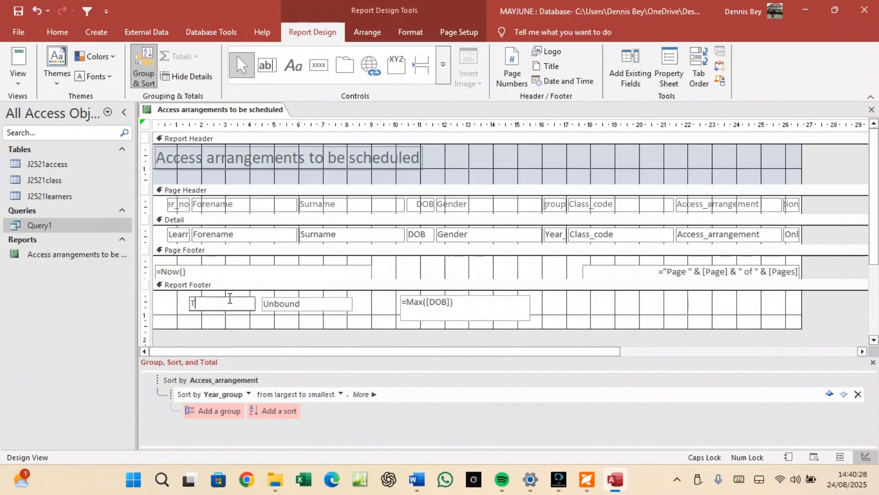
pyautogui.press('BackSpace')
pyautogui.write('DOB')
pyautogui.press('capslock')
pyautogui.write('of the younge')
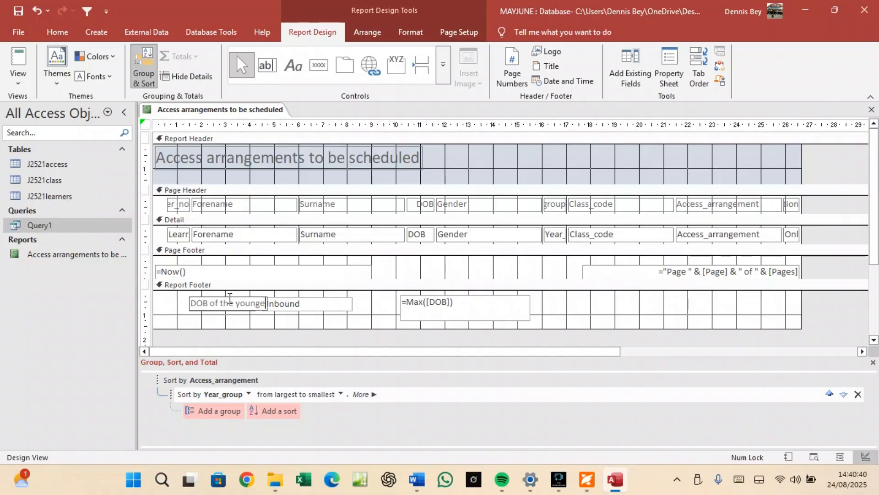
pyautogui.write('st student')
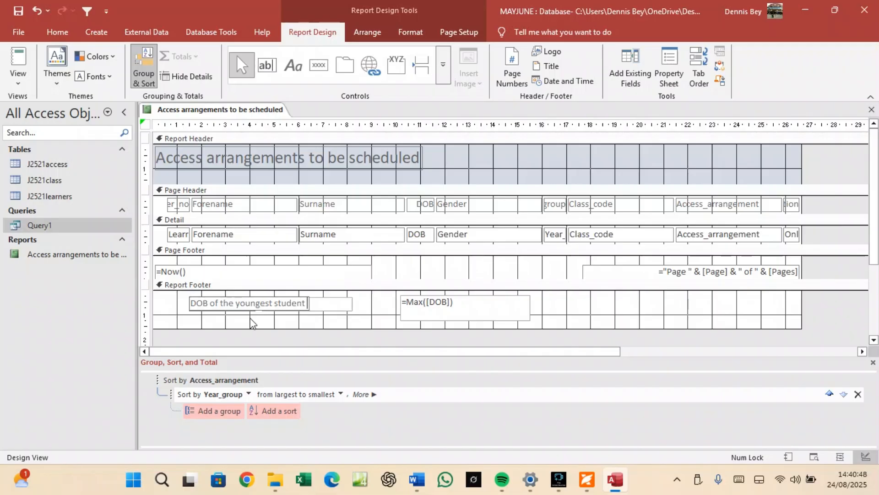
# Move the DOB label and its text box beside =Max([DOB]), undoing an accidental deletion.
pyautogui.click(324, 304)
pyautogui.moveTo(316, 310); pyautogui.dragTo(611, 310)
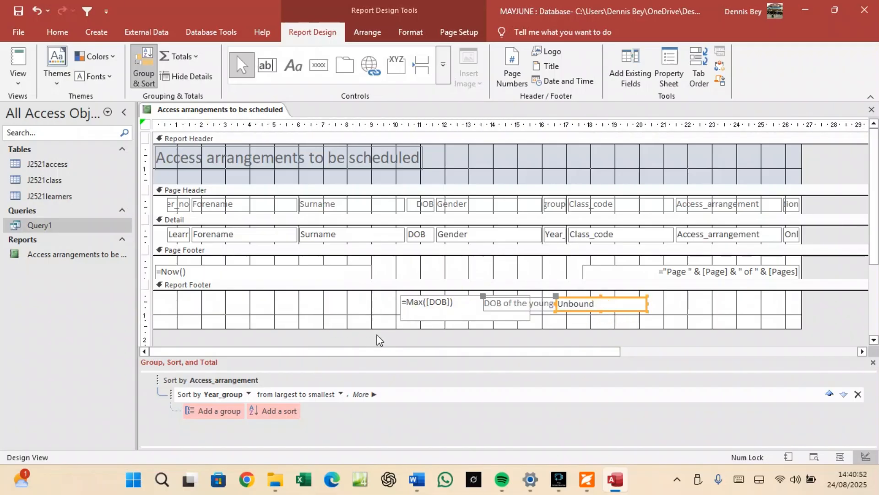
pyautogui.click(498, 309)
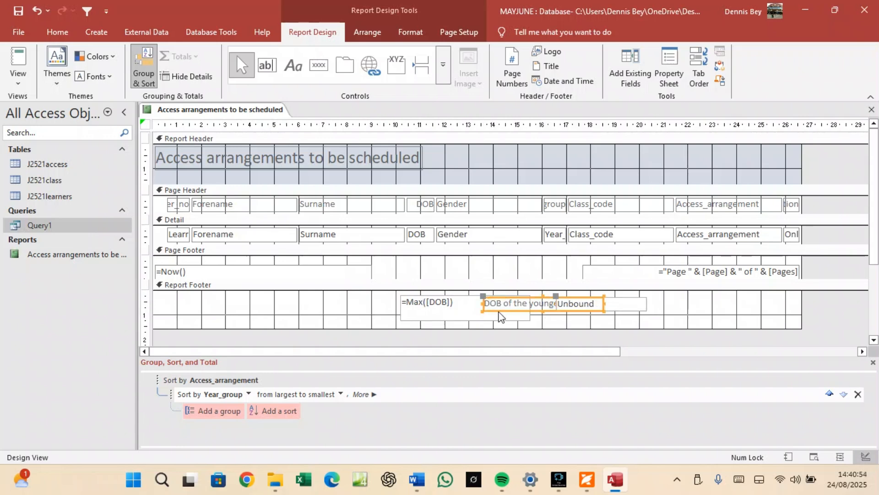
pyautogui.moveTo(468, 303); pyautogui.dragTo(288, 311)
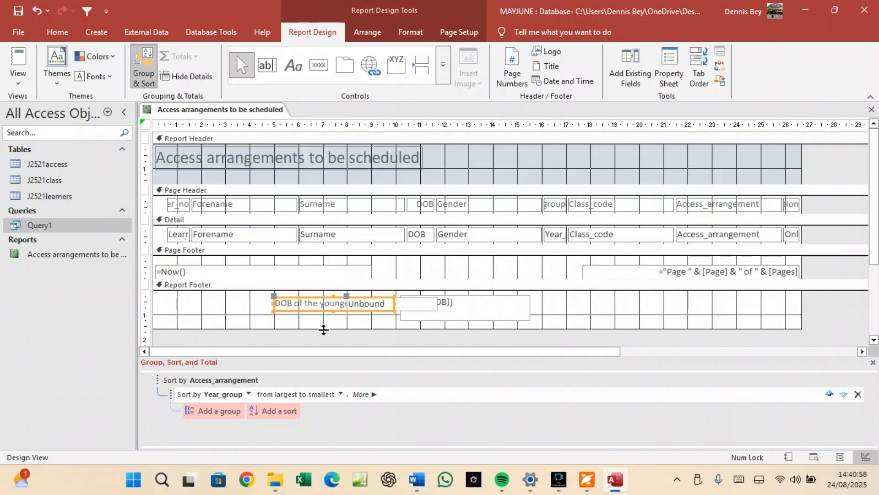
pyautogui.click(408, 311)
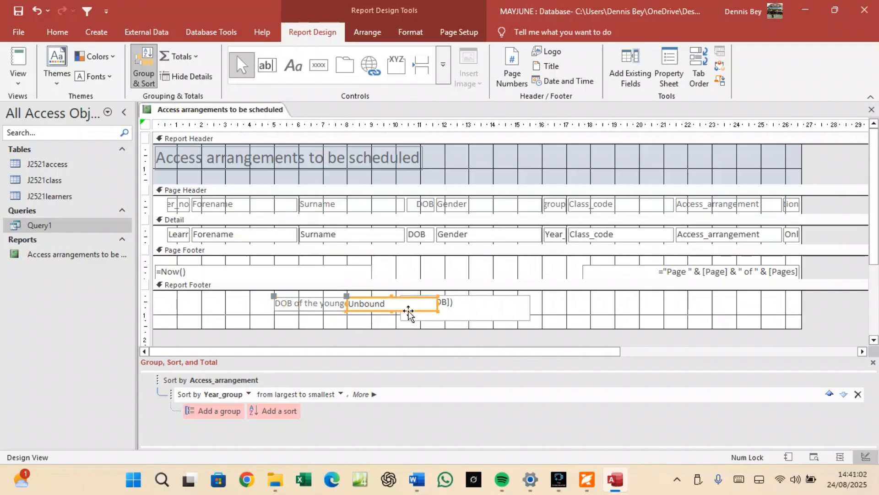
pyautogui.press('Delete')
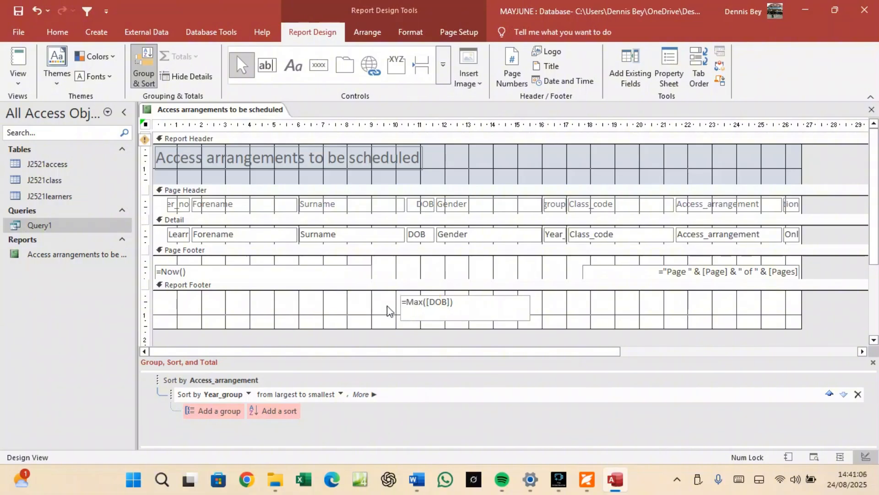
pyautogui.hotkey('ctrl', 'z')
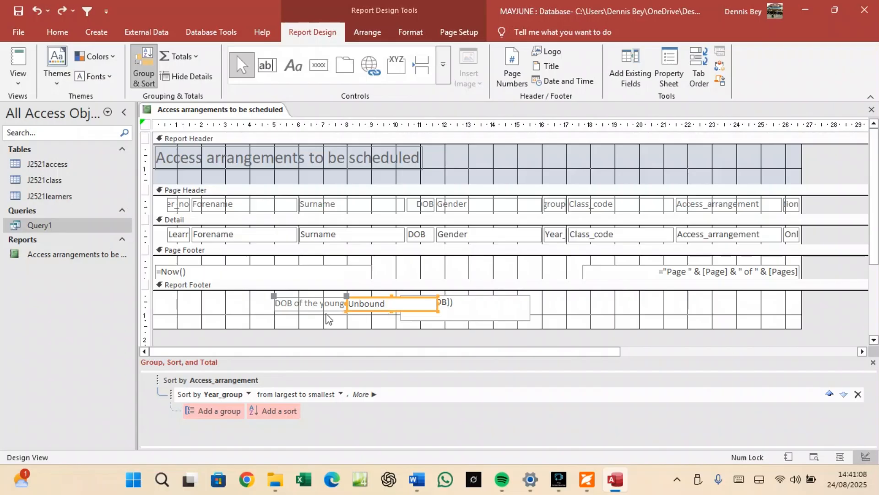
pyautogui.moveTo(371, 312); pyautogui.dragTo(319, 314)
# Resize the 'DOB of the youngest student' label and shift the pair right.
pyautogui.click(557, 308)
pyautogui.click(518, 307)
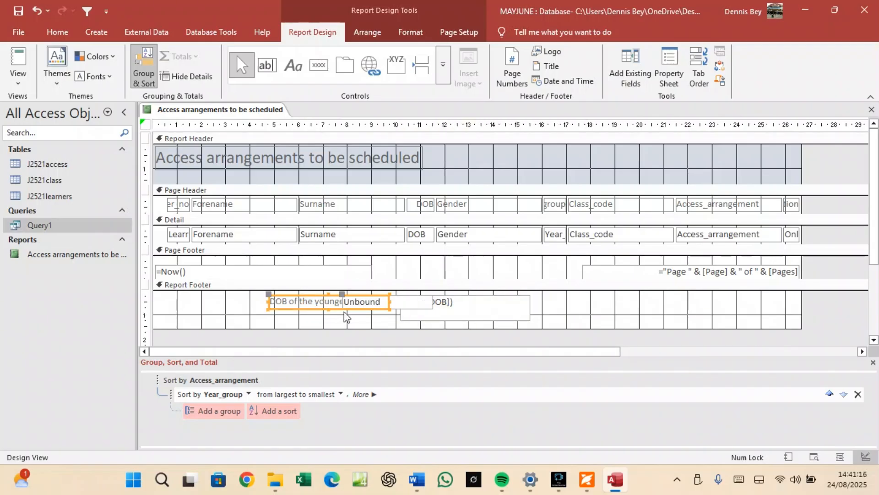
pyautogui.moveTo(387, 301); pyautogui.dragTo(235, 314)
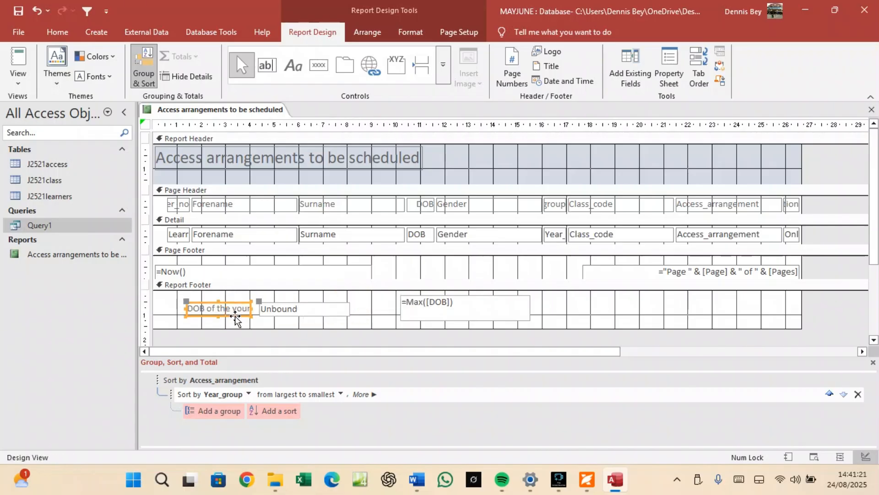
pyautogui.click(282, 310)
pyautogui.click(276, 296)
pyautogui.click(280, 306)
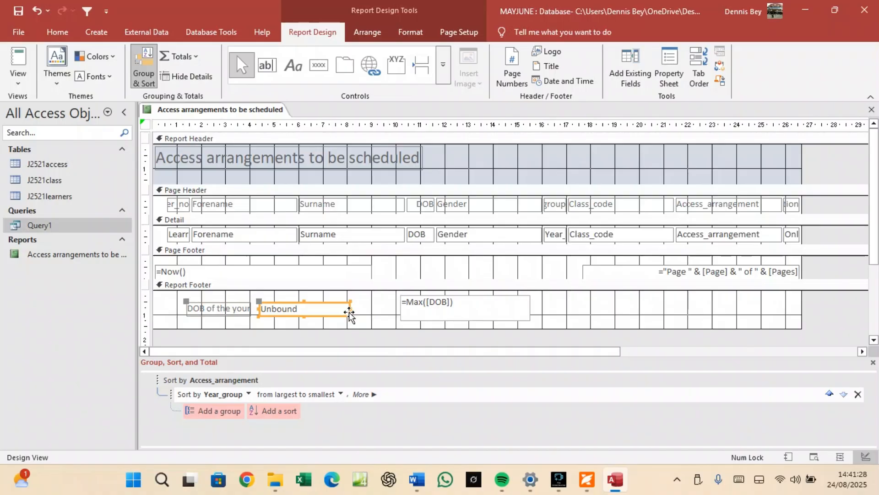
pyautogui.click(235, 306)
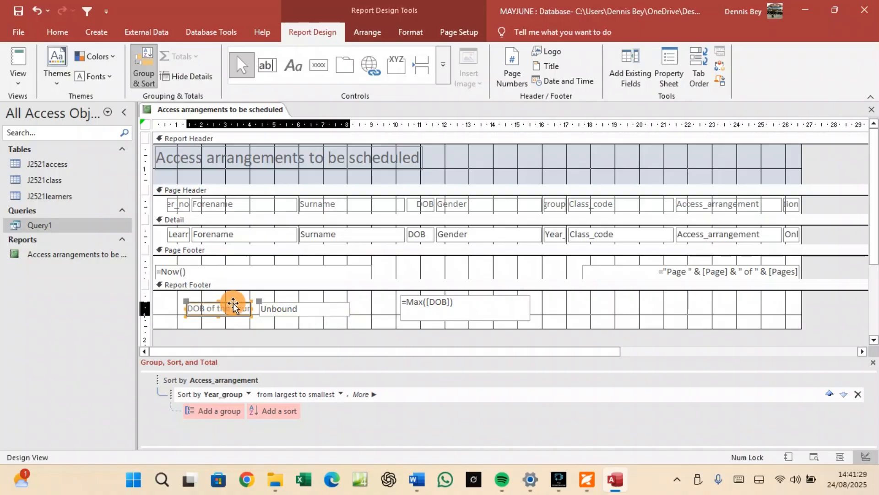
pyautogui.click(265, 319)
pyautogui.click(266, 314)
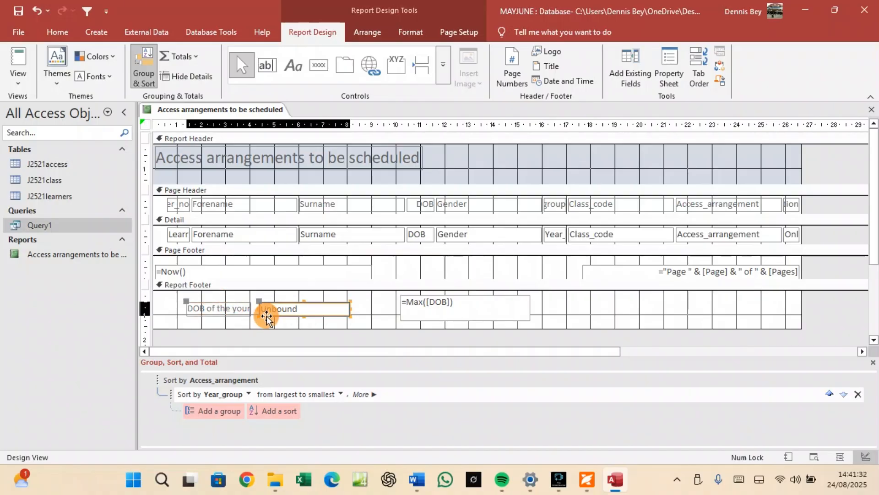
pyautogui.moveTo(266, 315); pyautogui.dragTo(380, 304)
pyautogui.click(274, 301)
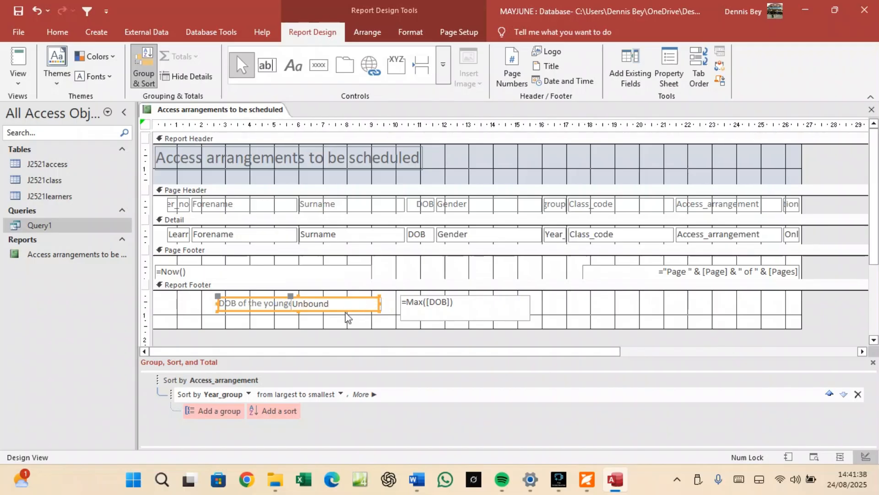
pyautogui.click(268, 313)
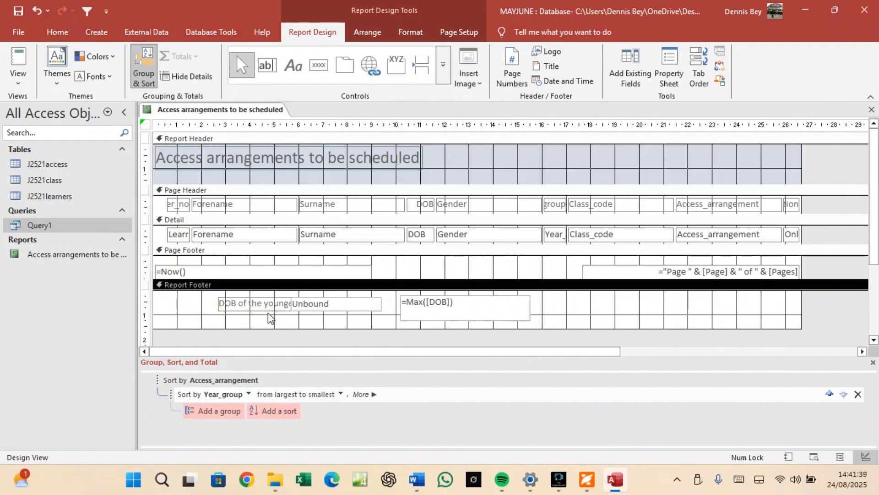
# Check the label text and move the pair back left of the =Max([DOB]) box.
pyautogui.click(330, 304)
pyautogui.moveTo(326, 298); pyautogui.dragTo(576, 306)
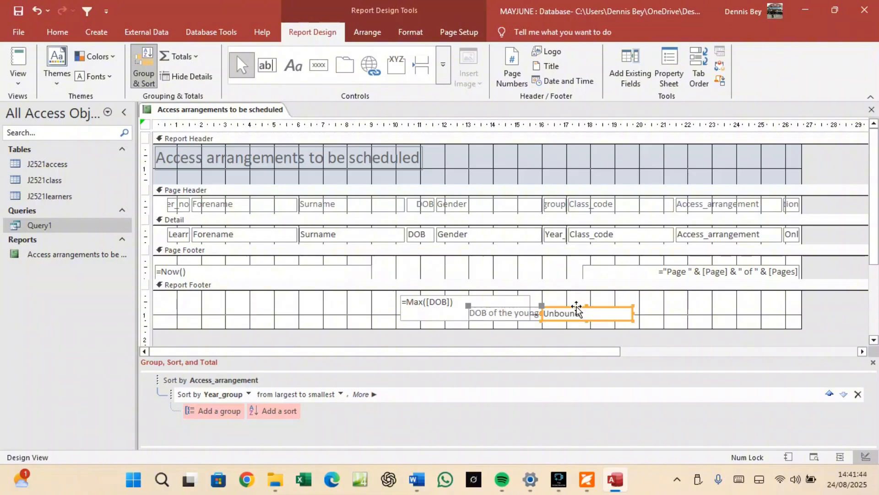
pyautogui.click(508, 317)
pyautogui.moveTo(508, 317); pyautogui.dragTo(494, 319)
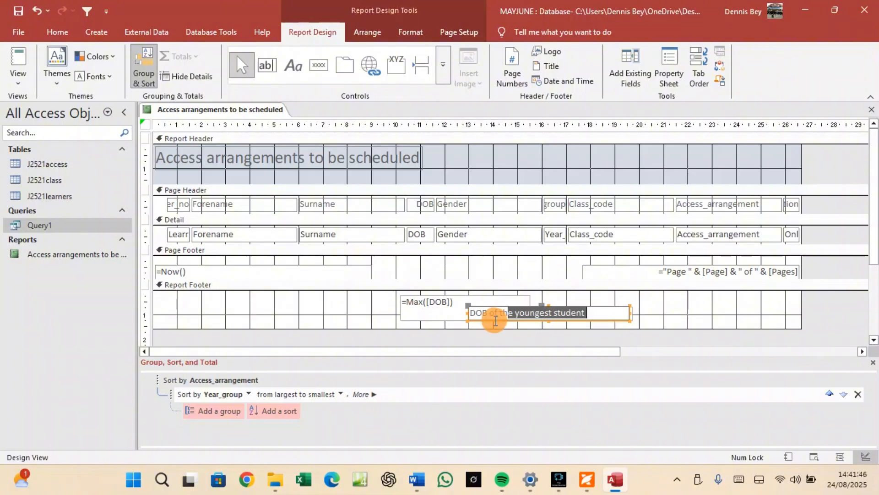
pyautogui.click(484, 308)
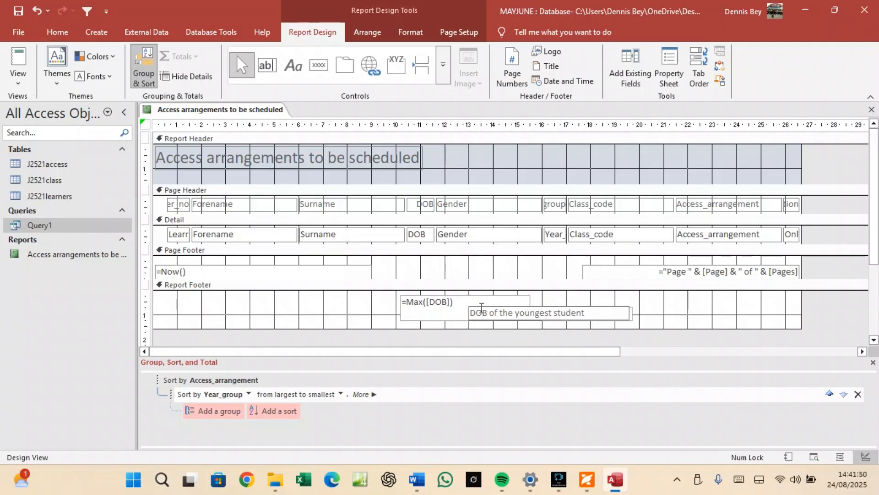
pyautogui.click(482, 308)
pyautogui.click(584, 302)
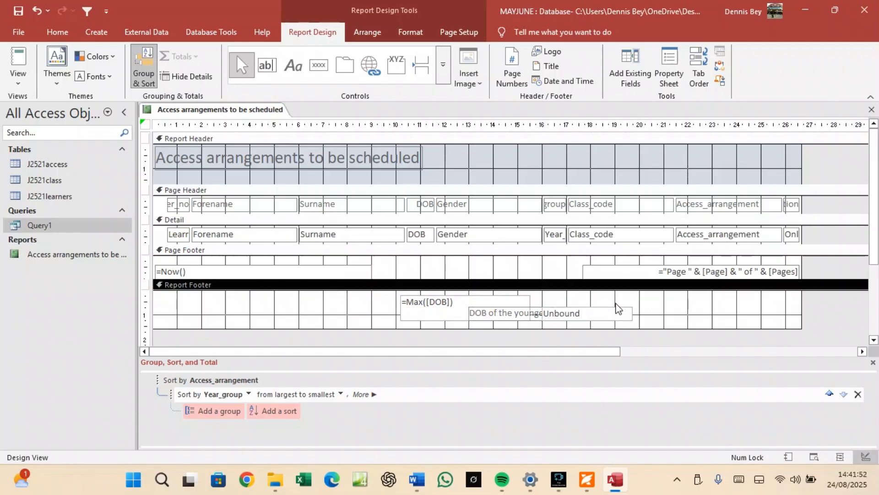
pyautogui.click(557, 320)
pyautogui.moveTo(514, 316); pyautogui.dragTo(298, 310)
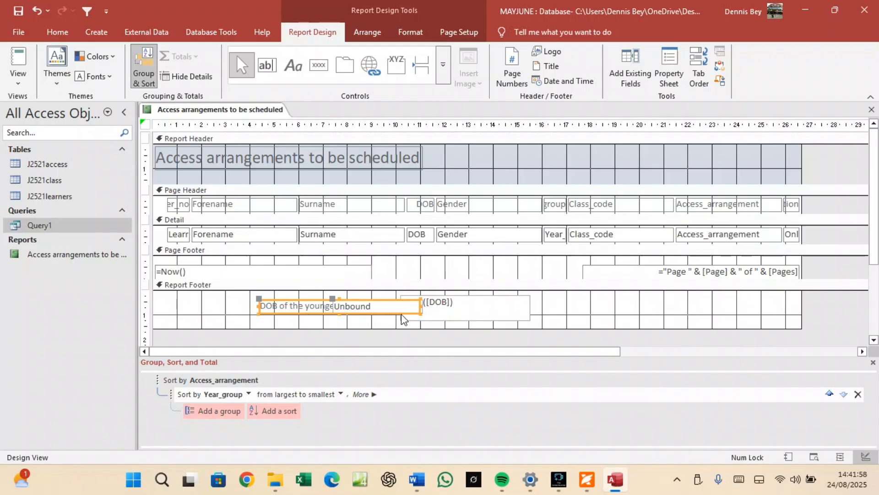
pyautogui.click(581, 306)
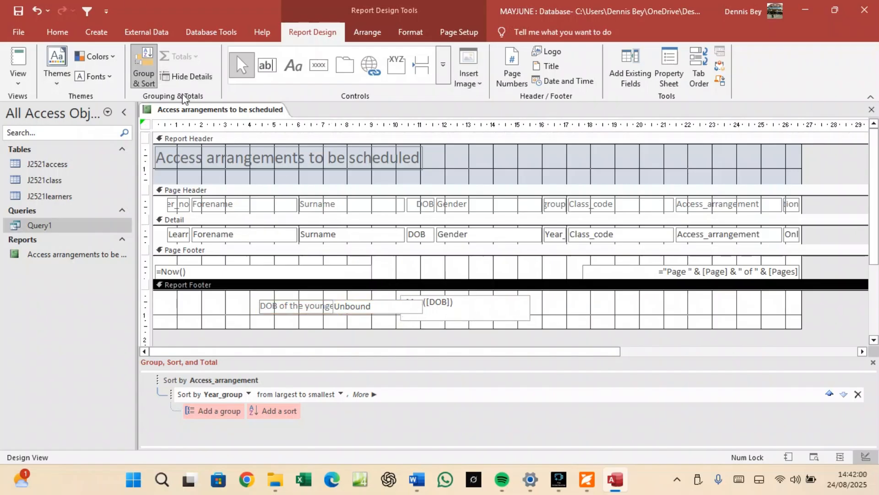
pyautogui.rightClick(175, 108)
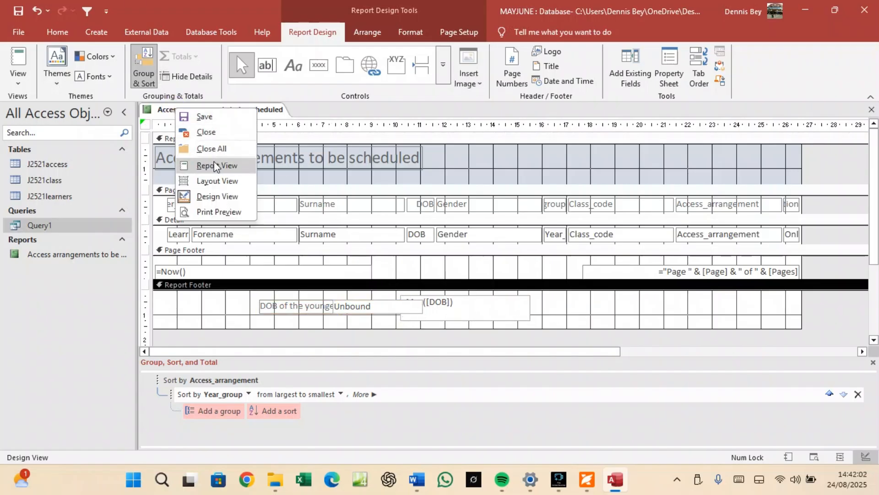
pyautogui.click(218, 209)
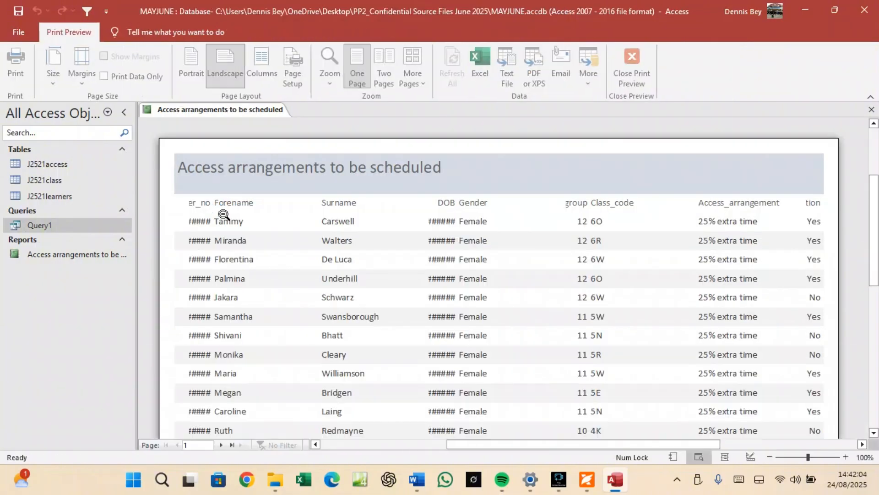
pyautogui.scroll(-8, 308, 252)
pyautogui.scroll(-1, 311, 244)
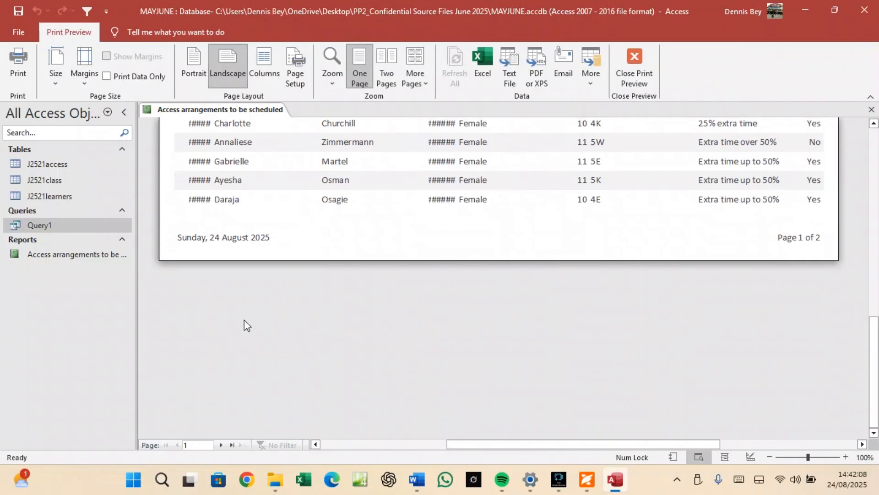
pyautogui.scroll(3, 283, 257)
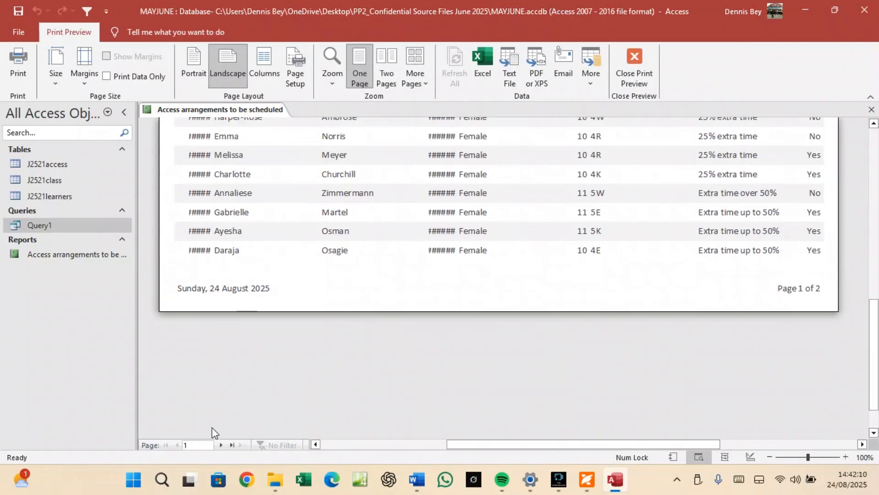
pyautogui.click(220, 445)
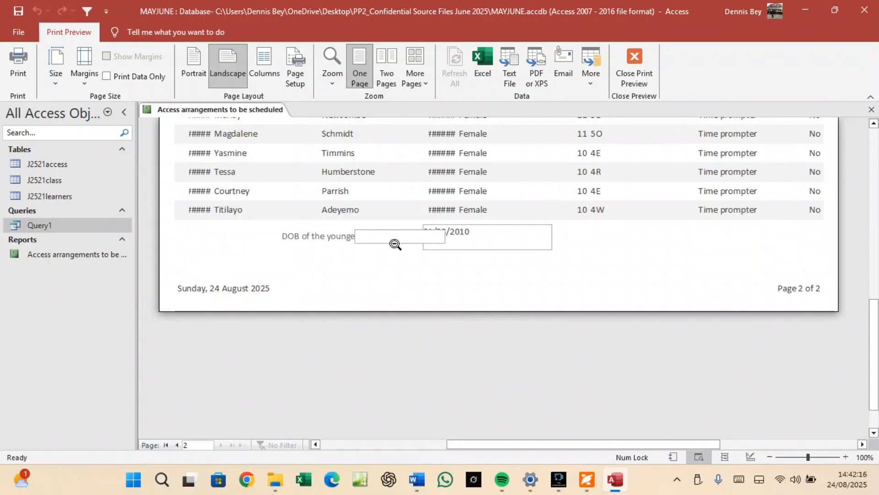
pyautogui.click(637, 73)
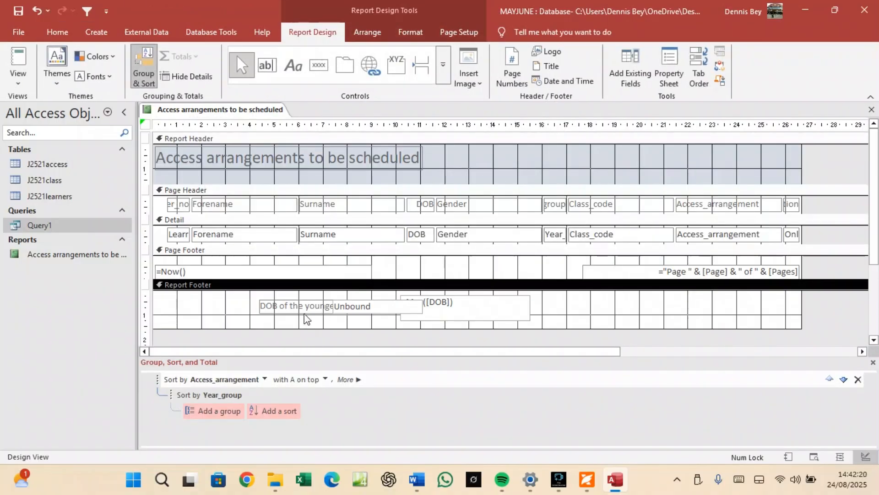
# Narrow the unbound text box, then delete the label and text box pair.
pyautogui.click(306, 309)
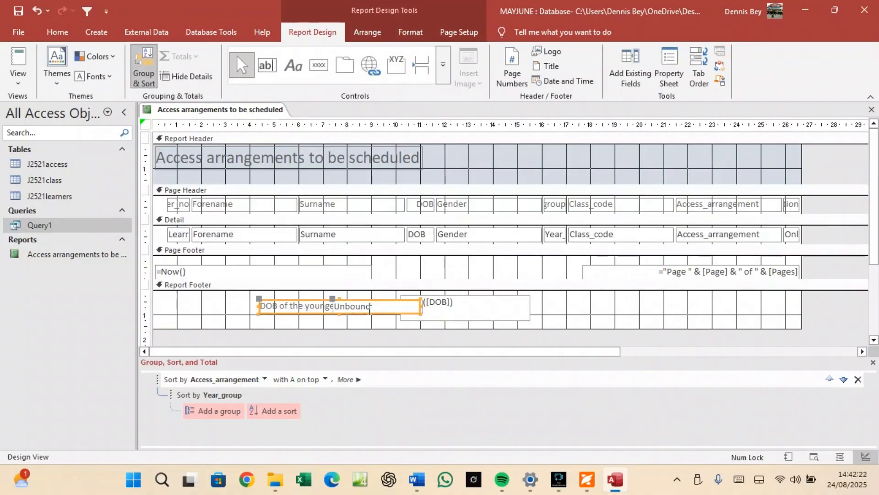
pyautogui.moveTo(418, 304); pyautogui.dragTo(373, 305)
pyautogui.click(361, 315)
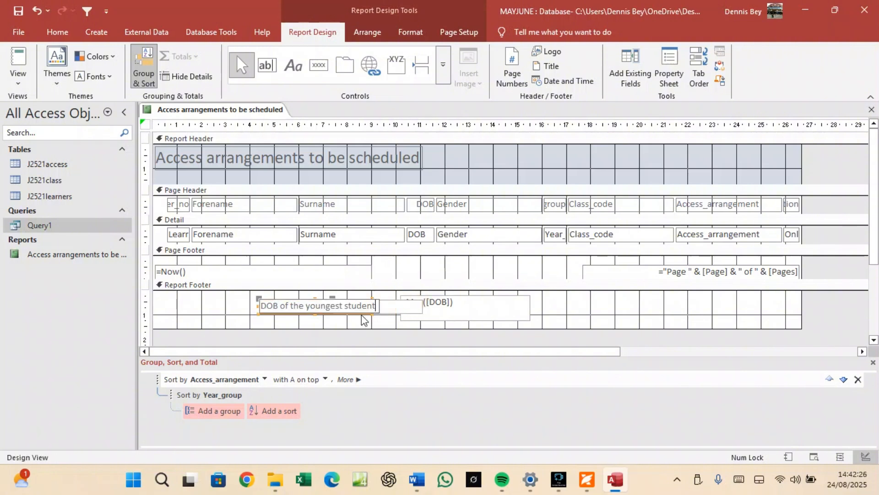
pyautogui.click(361, 315)
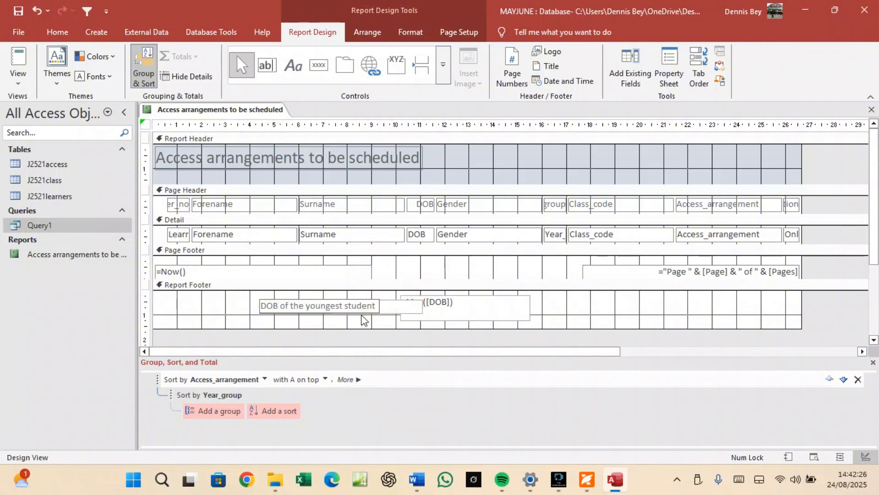
pyautogui.click(410, 306)
pyautogui.click(410, 306)
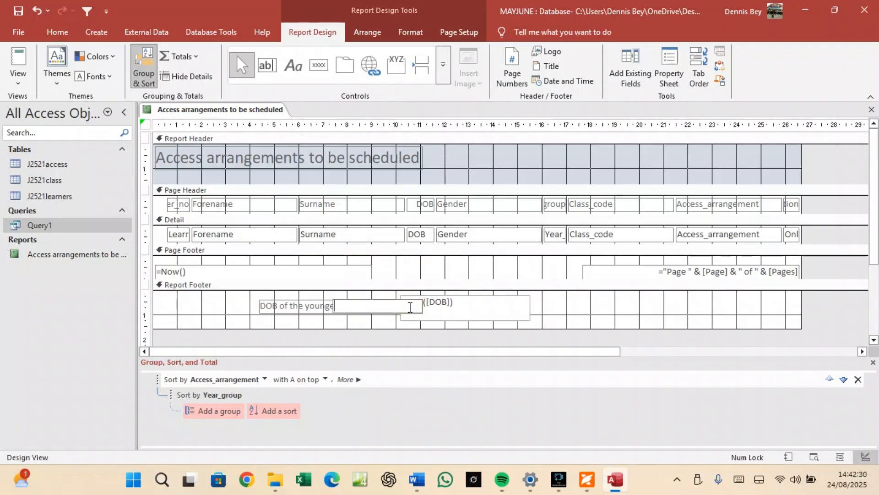
pyautogui.click(394, 314)
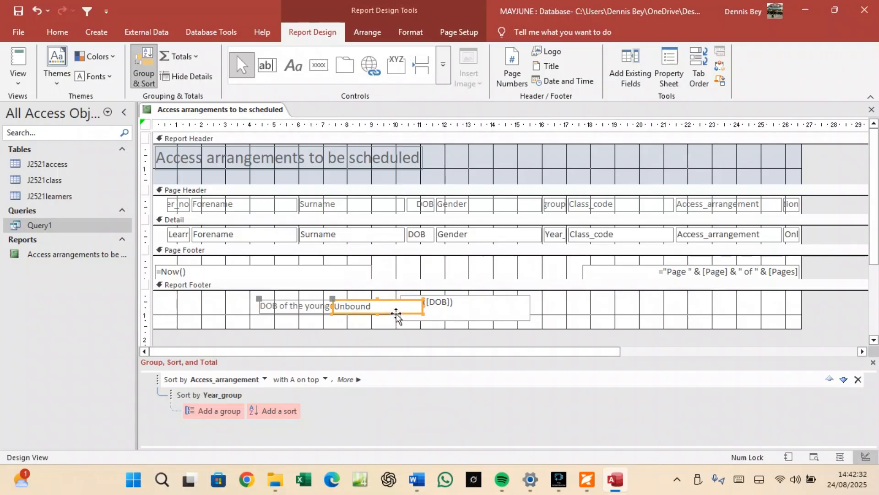
pyautogui.press('Delete')
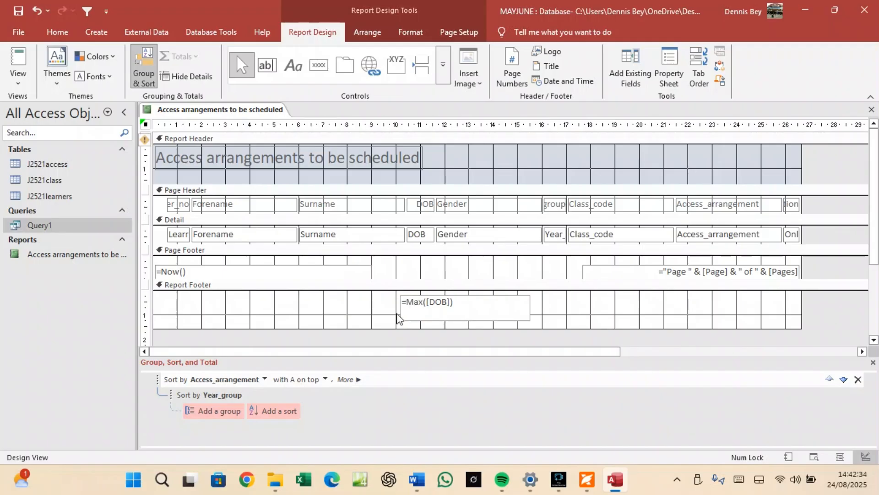
# Draw a standalone footer label reading 'DOB of the youngest student' left of =Max([DOB]).
pyautogui.click(292, 66)
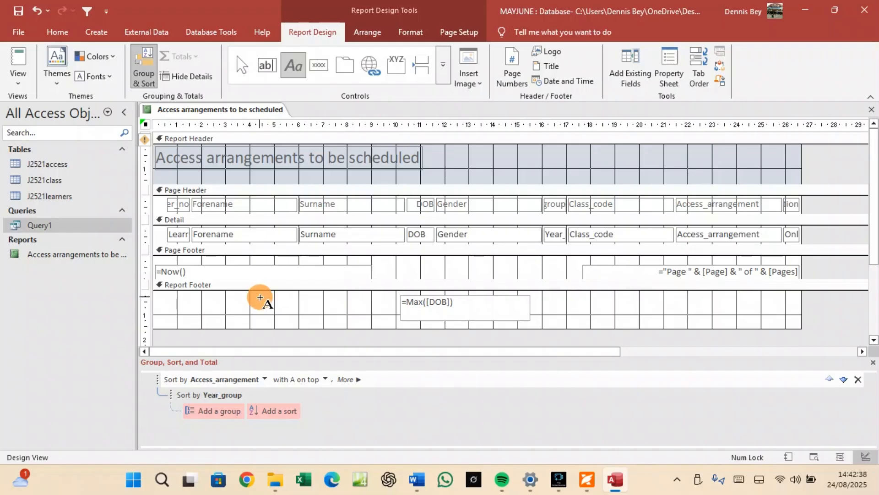
pyautogui.moveTo(259, 298); pyautogui.dragTo(394, 319)
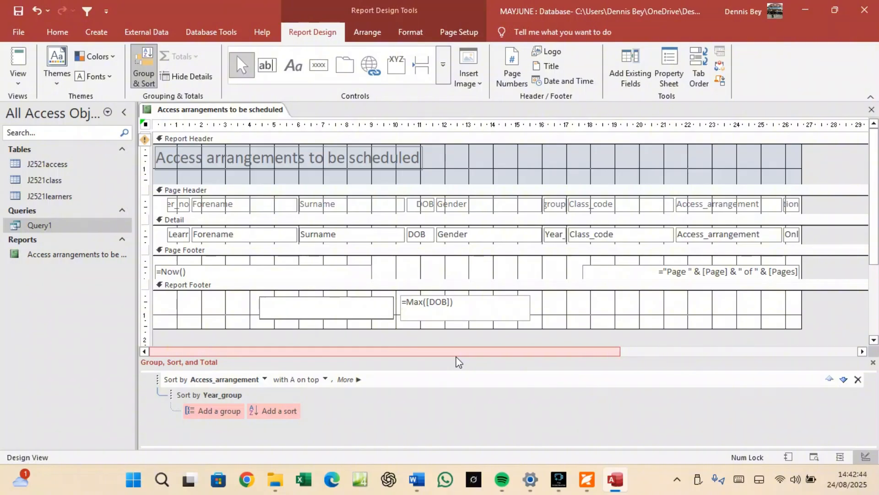
pyautogui.press('capslock')
pyautogui.write('DOB')
pyautogui.press('capslock')
pyautogui.write('of the y')
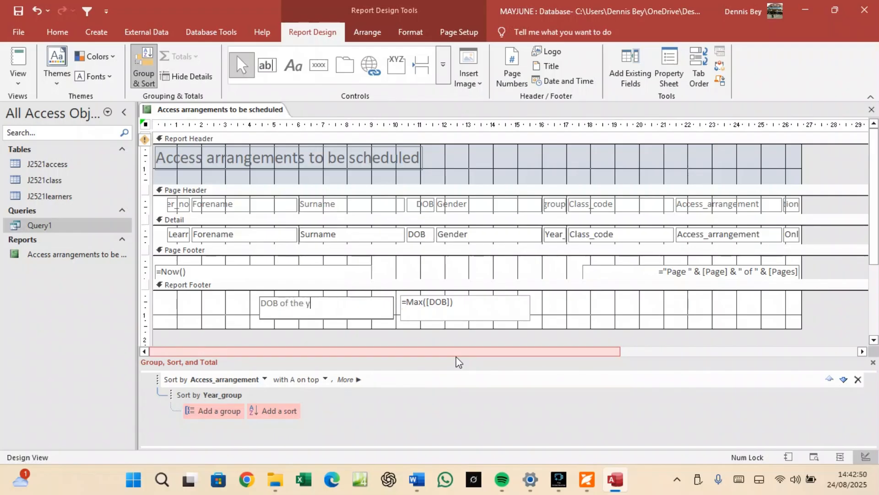
pyautogui.write('oungest student')
pyautogui.click(631, 317)
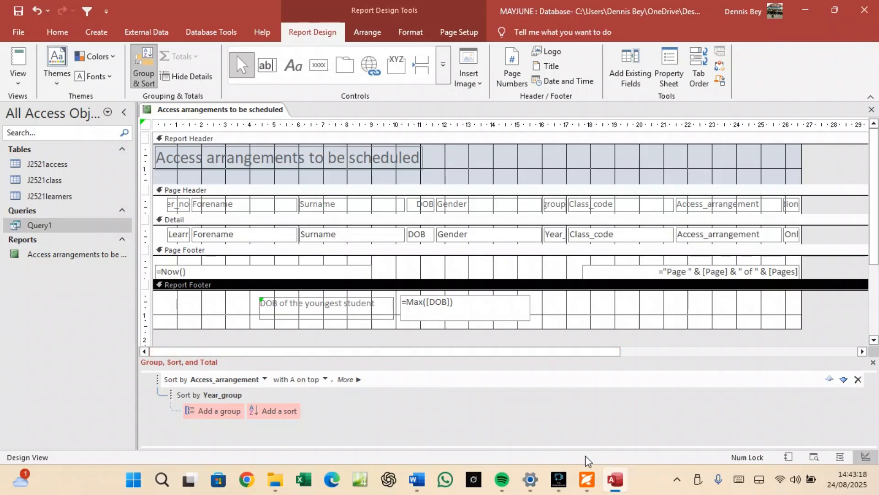
pyautogui.click(587, 479)
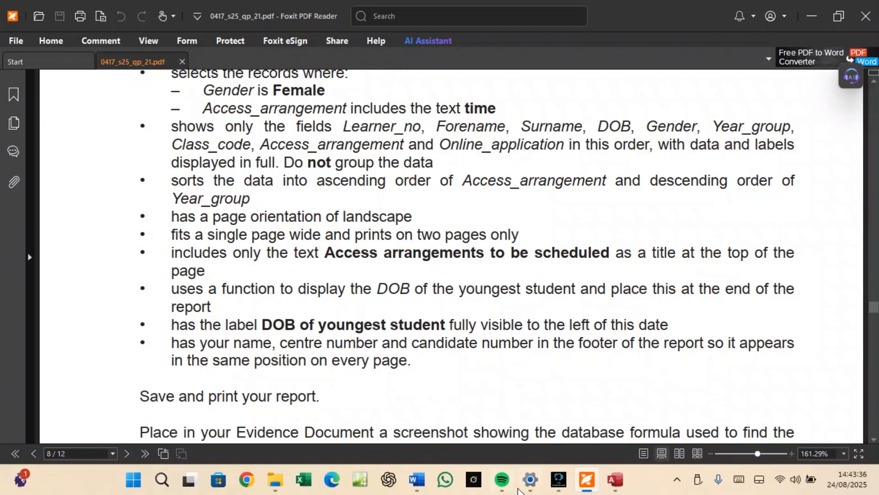
# Reread the report requirements on the exam paper and return to the Access report design.
pyautogui.moveTo(570, 484)
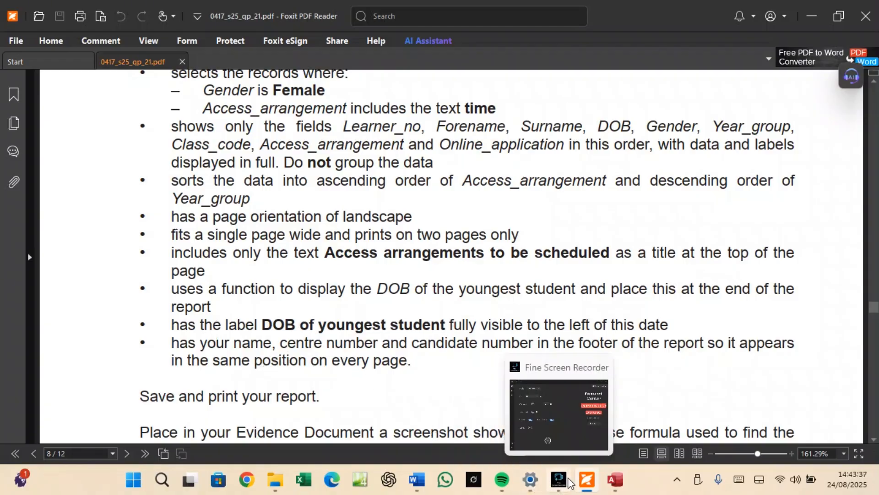
pyautogui.click(615, 480)
# Replace the Page Footer's =Now() date box with a new label holding the candidate's name and numbers in capitals.
pyautogui.click(174, 274)
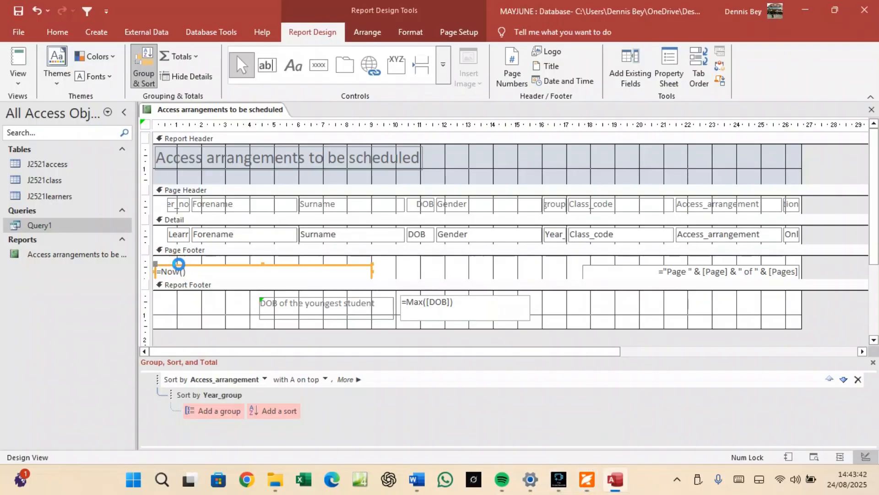
pyautogui.press('Delete')
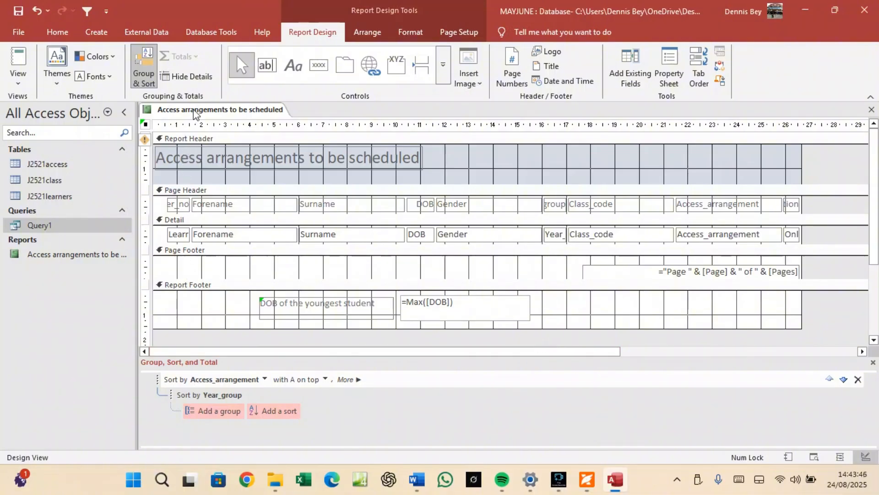
pyautogui.click(290, 62)
pyautogui.moveTo(165, 260); pyautogui.dragTo(472, 276)
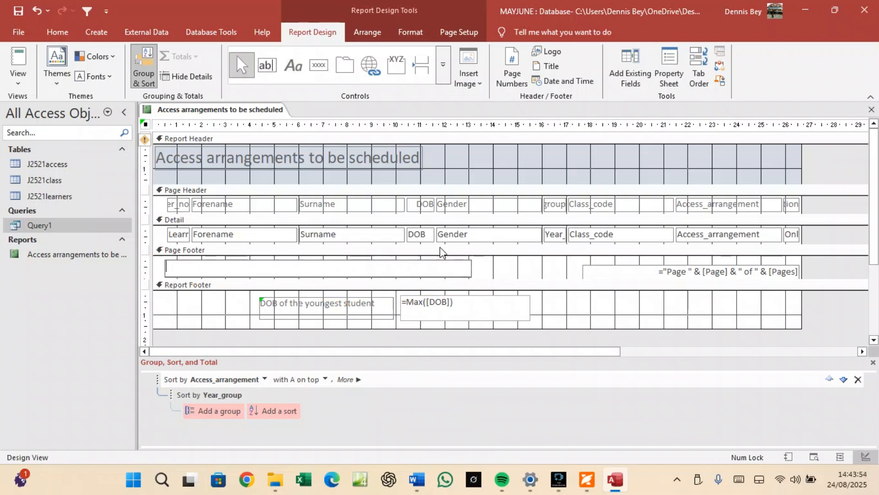
pyautogui.press('capslock')
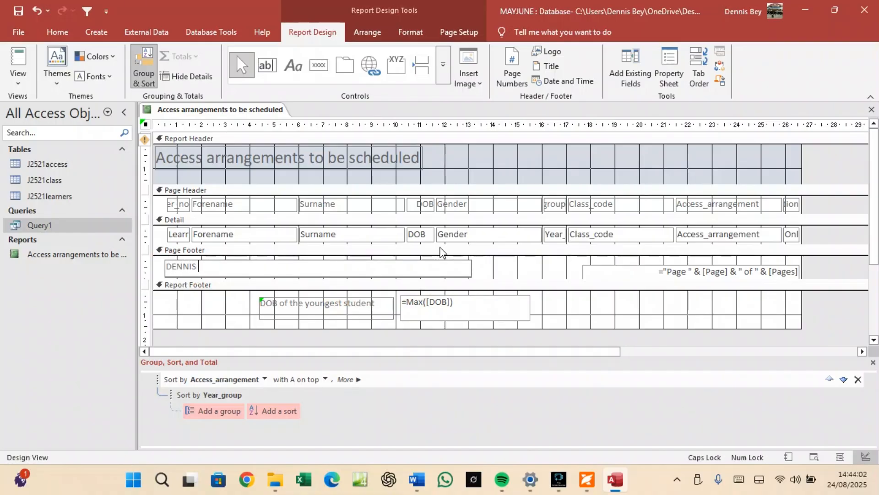
# Make the candidate details label bold at 12 point, then return to the exam paper.
pyautogui.click(481, 269)
pyautogui.click(470, 268)
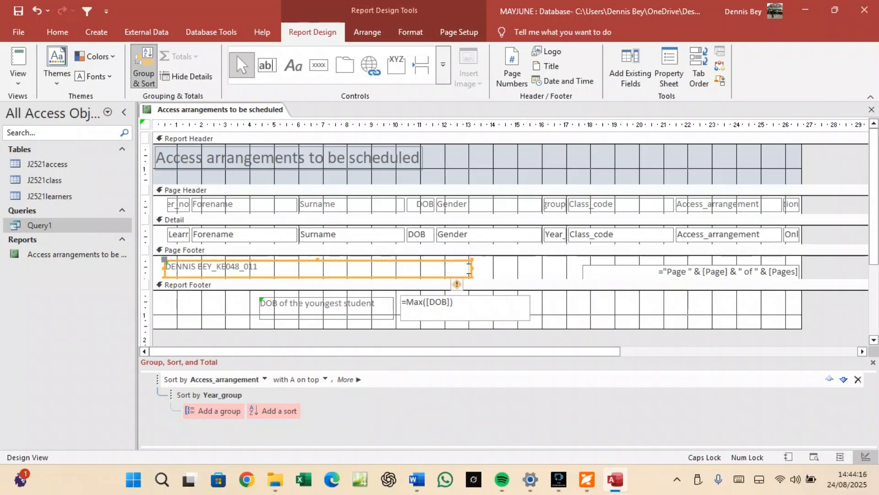
pyautogui.click(56, 32)
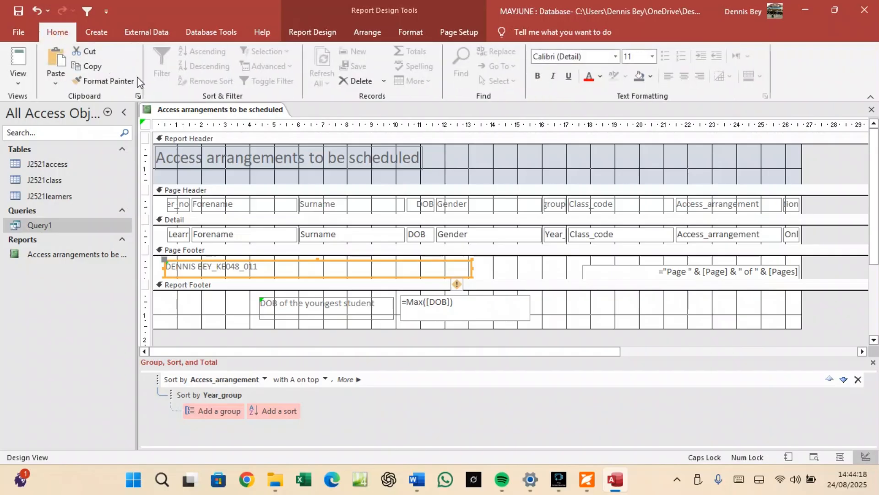
pyautogui.click(539, 76)
pyautogui.click(651, 57)
pyautogui.click(636, 114)
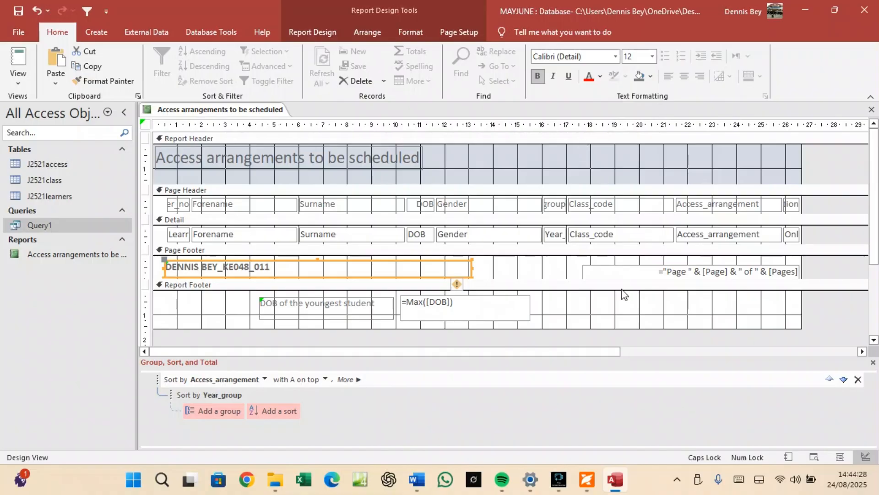
pyautogui.click(588, 478)
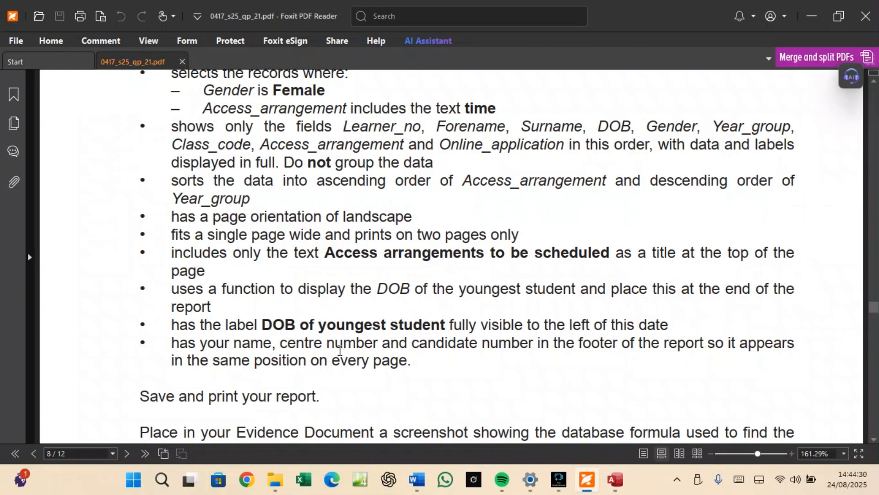
# Highlight the requirement that the report fits one page wide on two pages, then go back to Access.
pyautogui.scroll(-3, 299, 385)
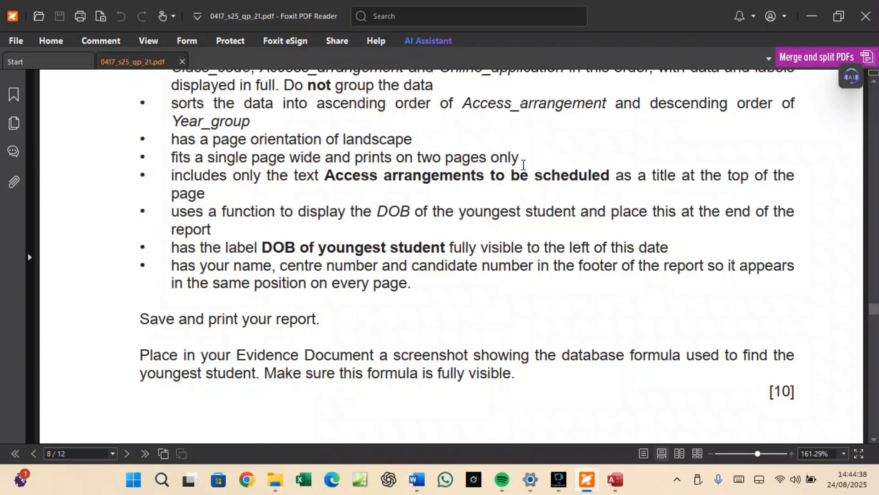
pyautogui.moveTo(519, 158); pyautogui.dragTo(174, 159)
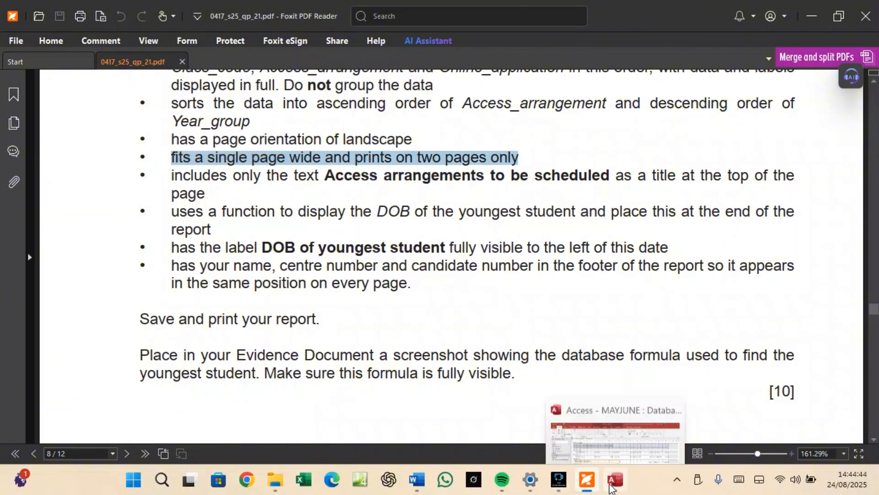
pyautogui.click(609, 484)
# Switch the report to Layout View and narrow and reposition the Forename column.
pyautogui.rightClick(177, 110)
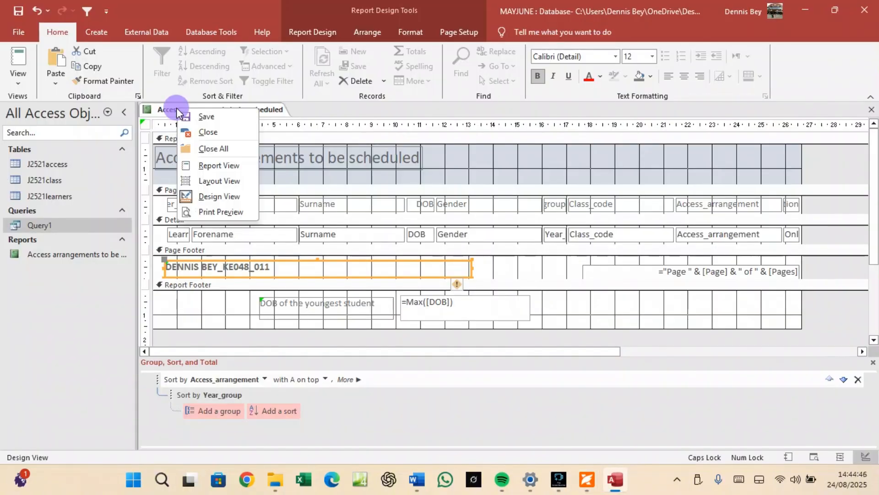
pyautogui.click(209, 181)
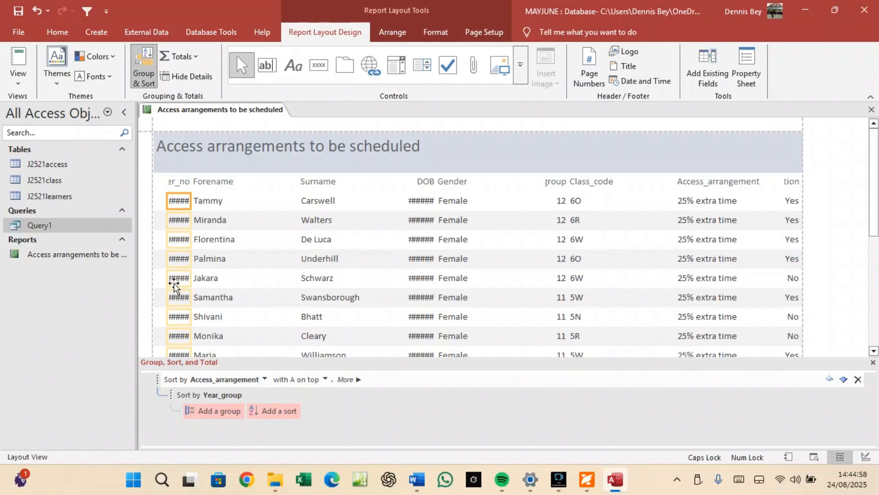
pyautogui.click(198, 177)
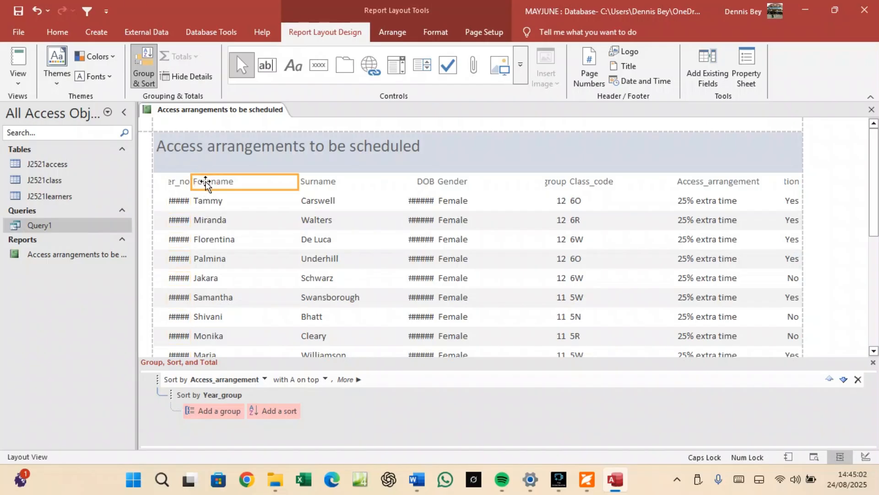
pyautogui.keyDown('shift'); pyautogui.click(209, 200); pyautogui.keyUp('shift')
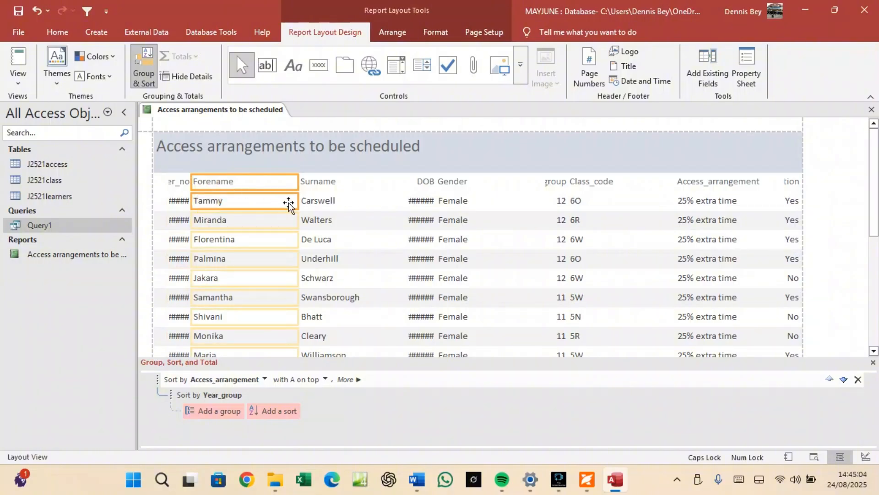
pyautogui.moveTo(298, 183); pyautogui.dragTo(264, 181)
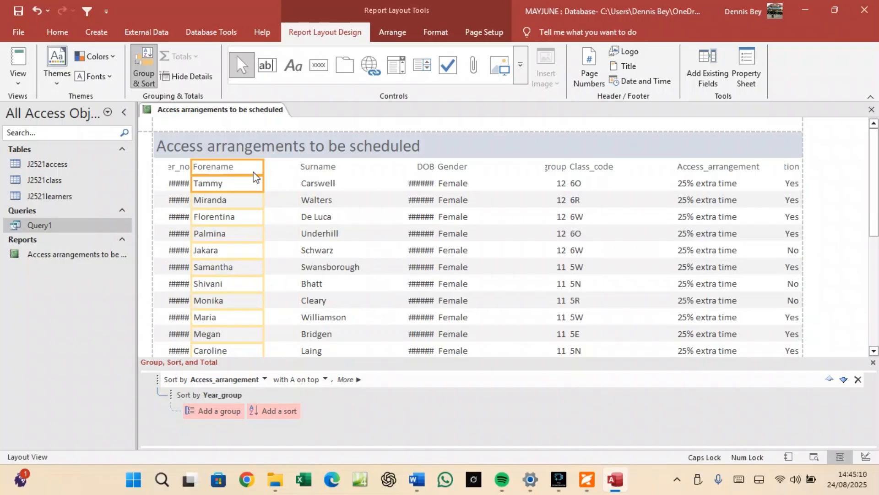
pyautogui.moveTo(263, 183); pyautogui.dragTo(263, 182)
pyautogui.press('Right')
pyautogui.press('Right')
pyautogui.press('Right')
pyautogui.press('Right')
pyautogui.press('Right')
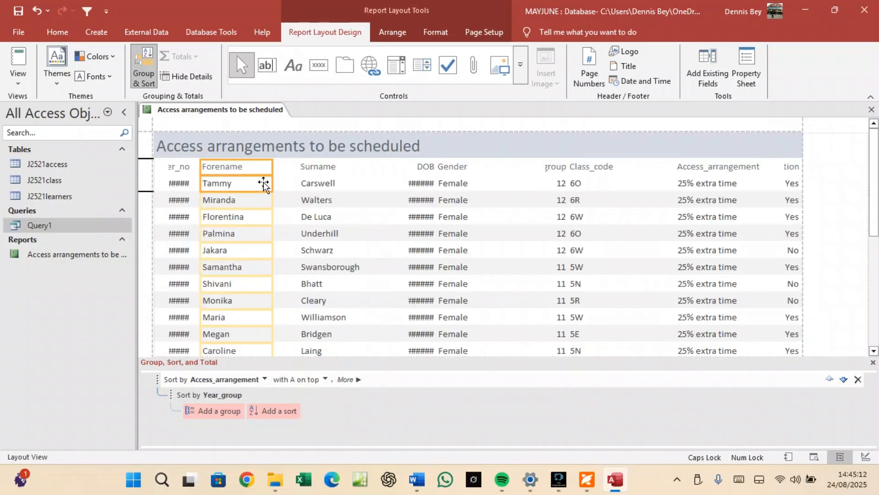
pyautogui.press('Right')
pyautogui.press('Right')
pyautogui.press('Right')
pyautogui.press('Right')
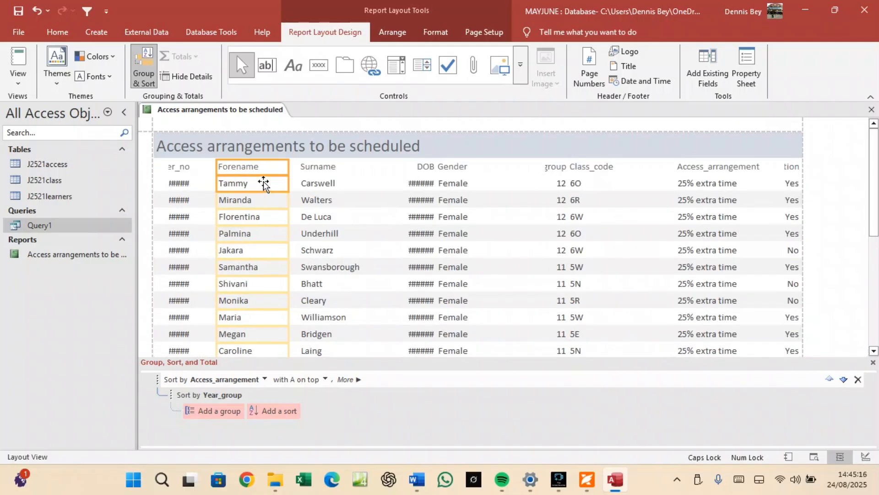
pyautogui.moveTo(284, 168); pyautogui.dragTo(274, 167)
# Widen the Learner_no column and its heading so the values begin to fit.
pyautogui.click(190, 170)
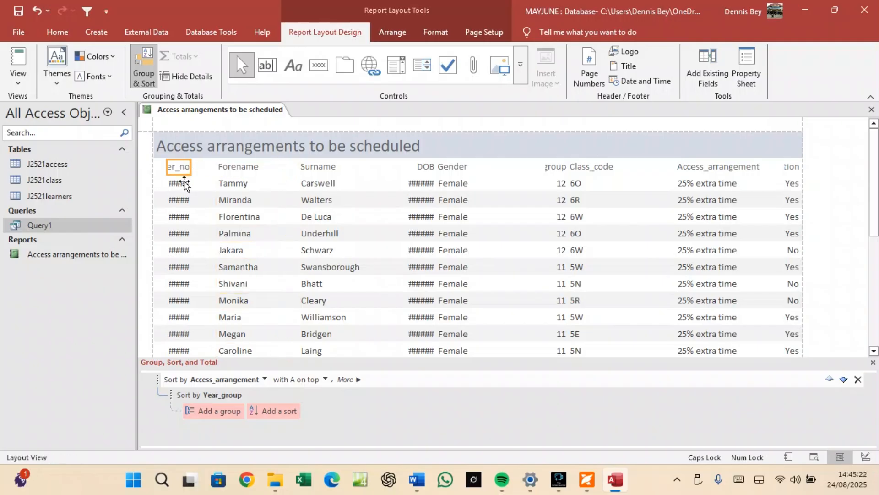
pyautogui.keyDown('shift'); pyautogui.click(184, 182); pyautogui.keyUp('shift')
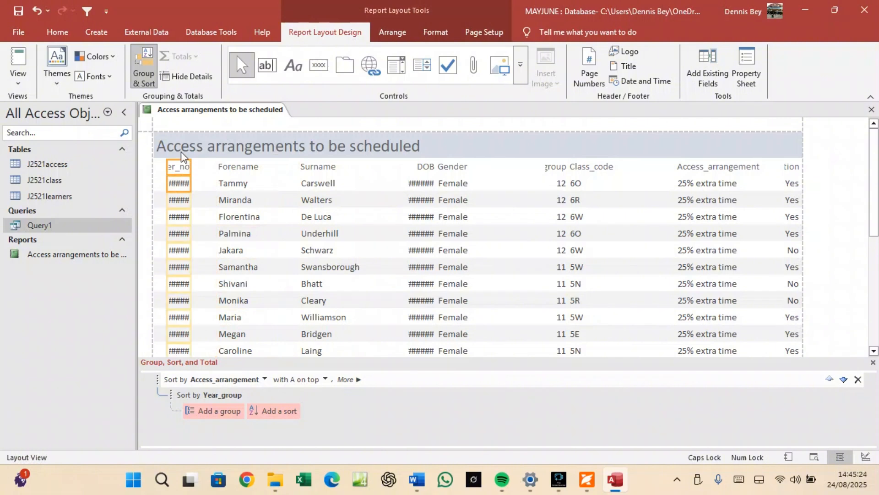
pyautogui.moveTo(190, 163); pyautogui.dragTo(210, 170)
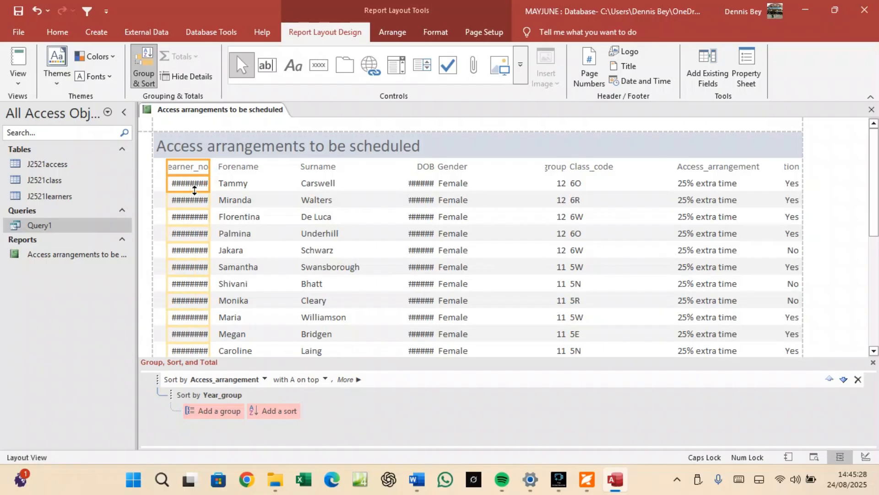
pyautogui.click(194, 170)
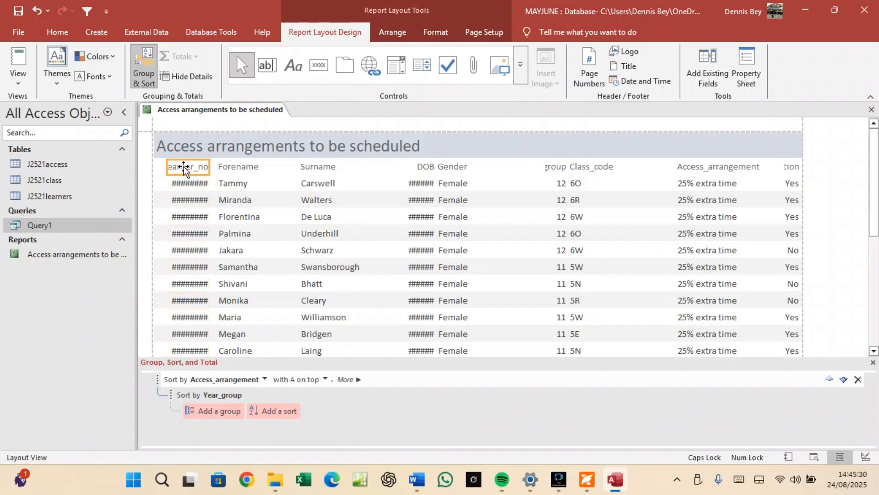
pyautogui.click(191, 168)
pyautogui.click(196, 192)
pyautogui.click(195, 167)
pyautogui.click(204, 165)
pyautogui.click(214, 165)
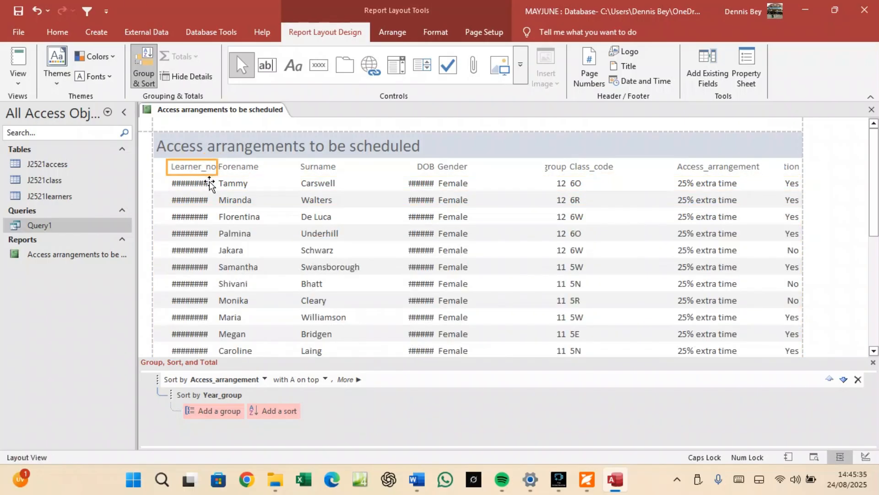
# Nudge Forename right and widen Learner_no further so the full learner IDs show.
pyautogui.click(231, 166)
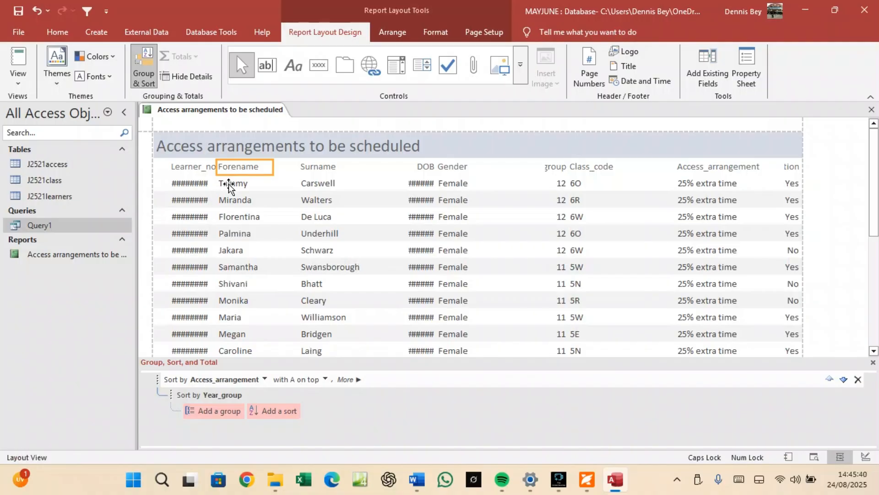
pyautogui.click(229, 184)
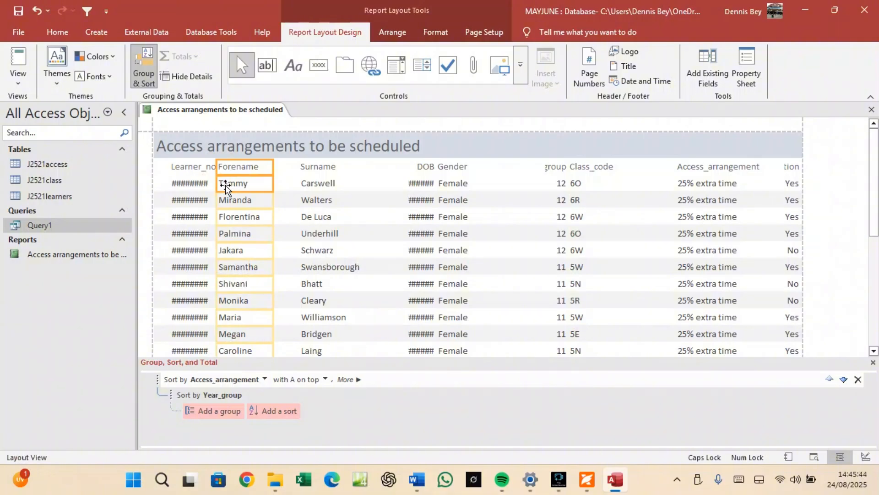
pyautogui.press('Right')
pyautogui.press('Right')
pyautogui.press('Right')
pyautogui.press('Right')
pyautogui.press('Right')
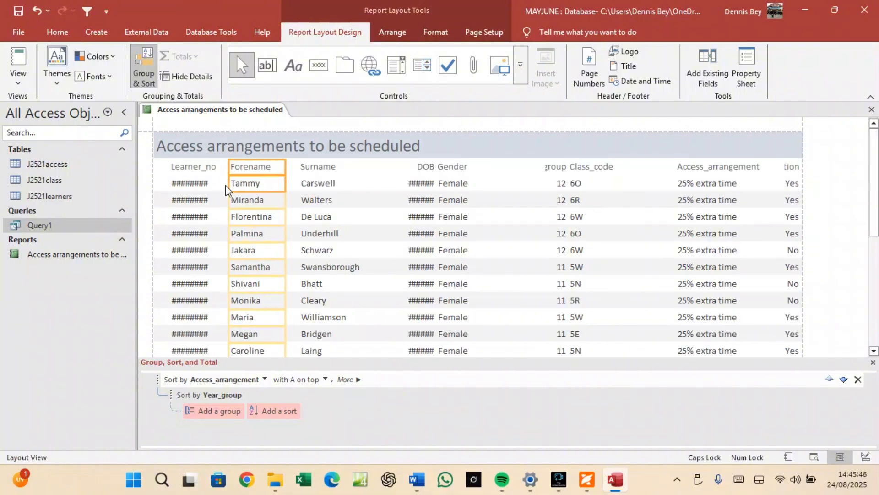
pyautogui.press('Right')
pyautogui.press('Right')
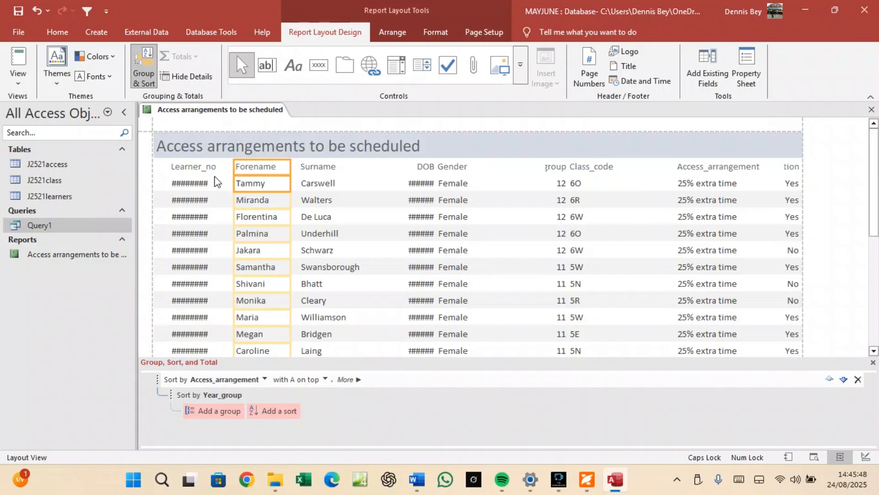
pyautogui.click(202, 168)
pyautogui.click(202, 184)
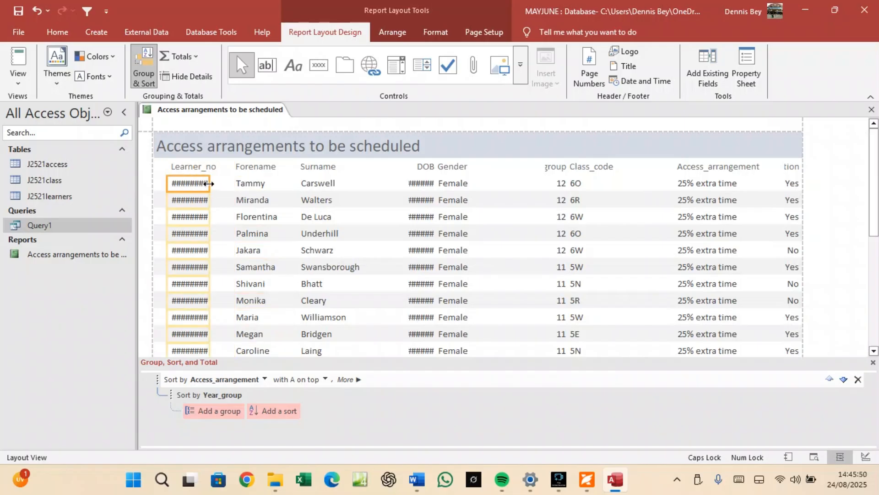
pyautogui.moveTo(209, 184); pyautogui.dragTo(223, 184)
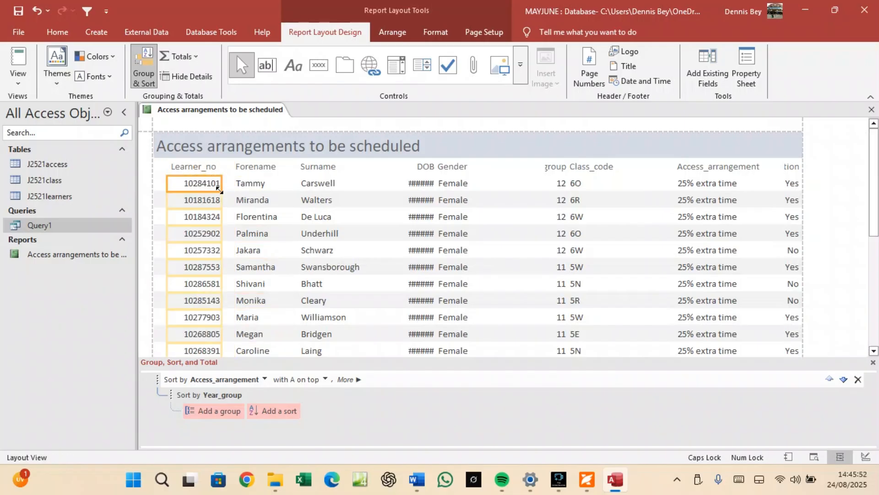
# Nudge Forename left, then narrow the Surname column and move it beside Forename.
pyautogui.click(242, 169)
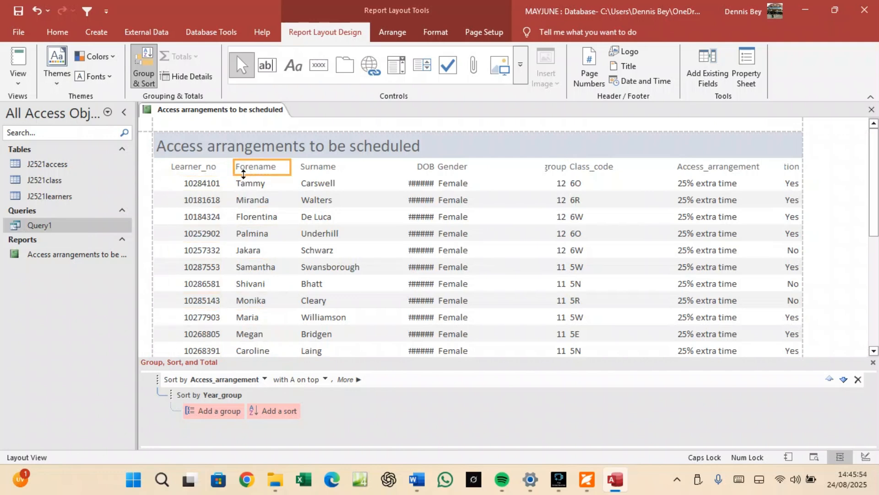
pyautogui.click(246, 185)
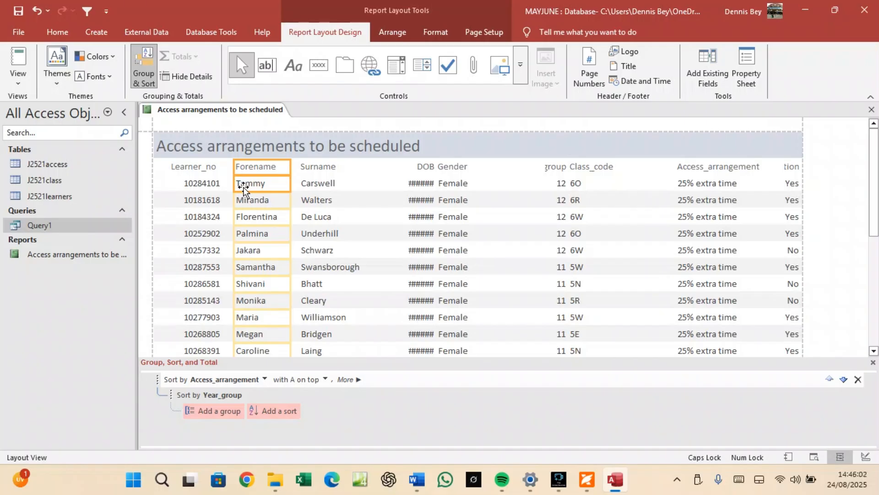
pyautogui.press('Left')
pyautogui.press('Left')
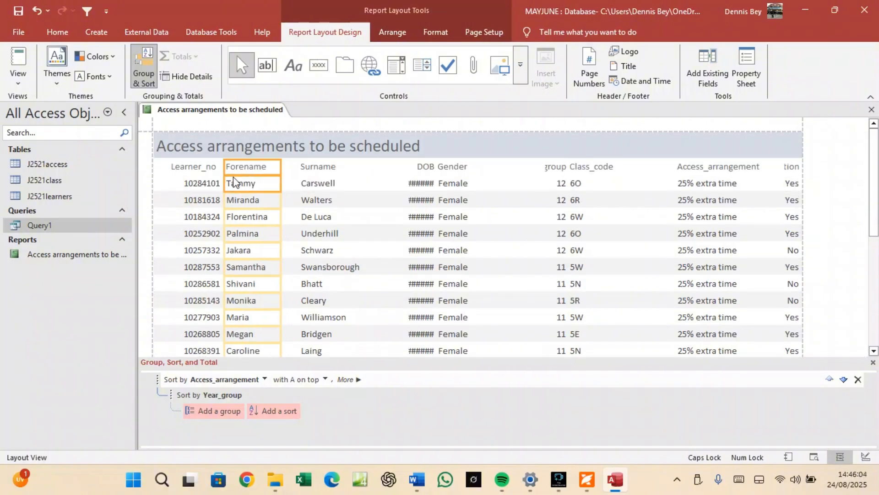
pyautogui.click(311, 167)
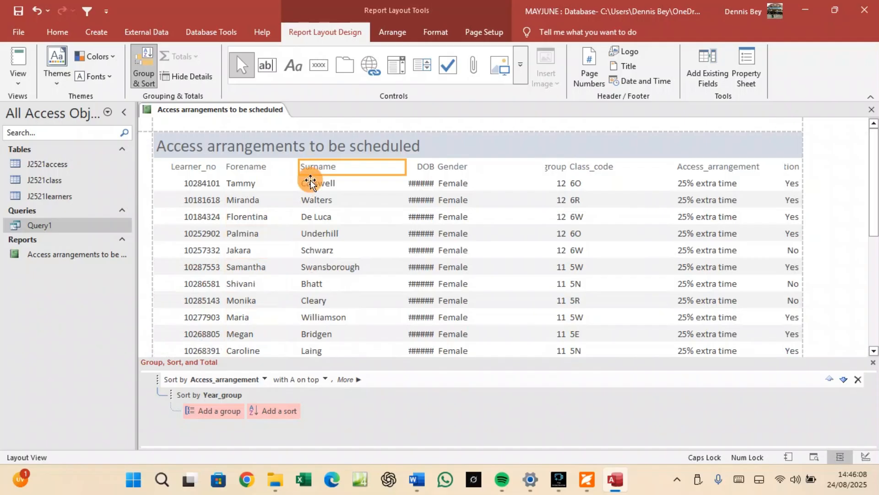
pyautogui.keyDown('ctrl'); pyautogui.click(310, 183); pyautogui.keyUp('ctrl')
pyautogui.moveTo(402, 167); pyautogui.dragTo(371, 164)
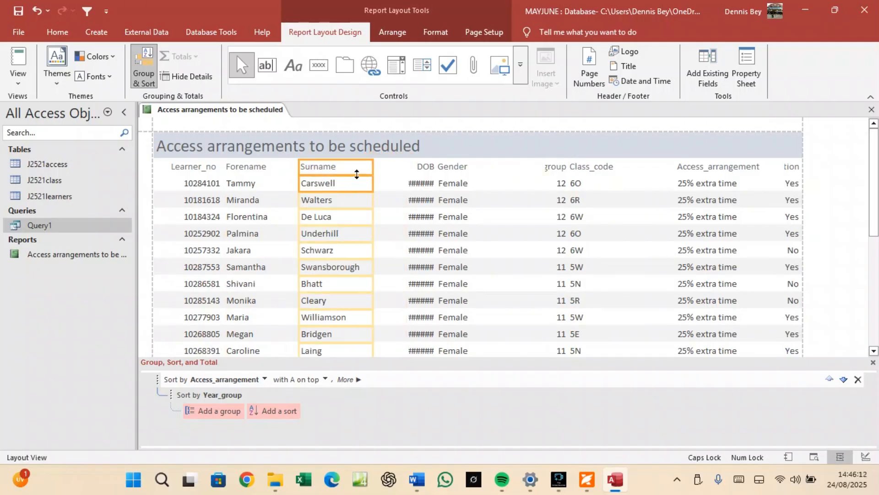
pyautogui.scroll(-8, 343, 196)
pyautogui.scroll(-6, 341, 197)
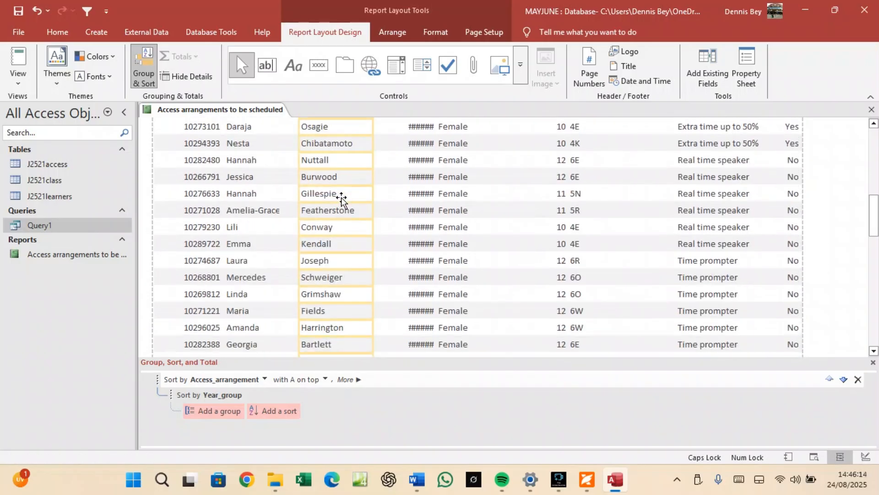
pyautogui.scroll(10, 342, 199)
pyautogui.scroll(3, 341, 200)
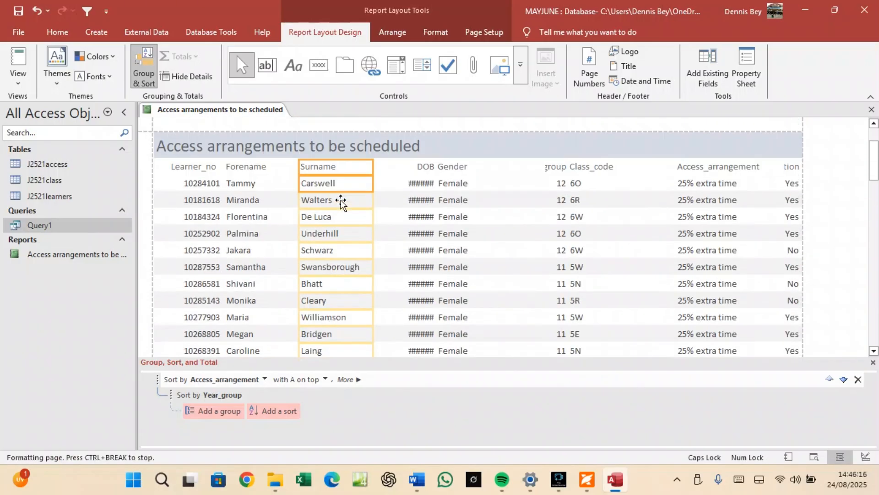
pyautogui.moveTo(371, 180); pyautogui.dragTo(368, 179)
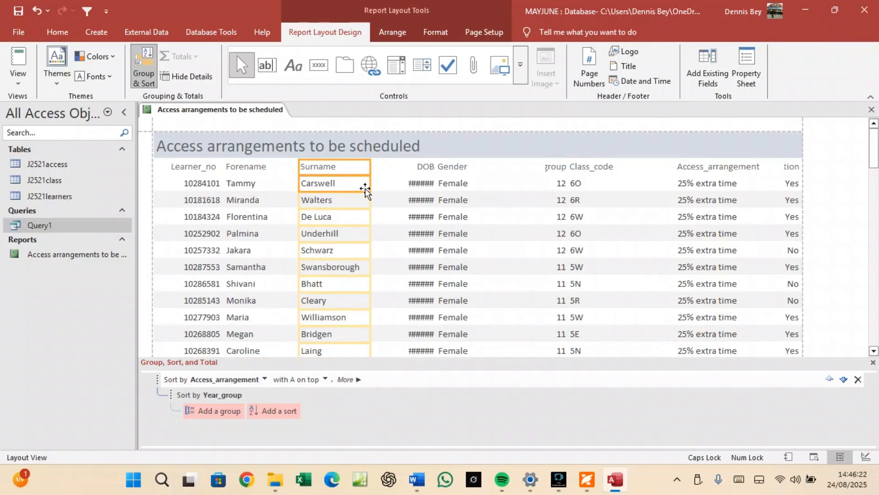
pyautogui.press('Left')
pyautogui.press('Left')
pyautogui.press('Left')
pyautogui.press('Left')
pyautogui.press('Left')
pyautogui.press('Left')
pyautogui.press('Left')
pyautogui.press('Left')
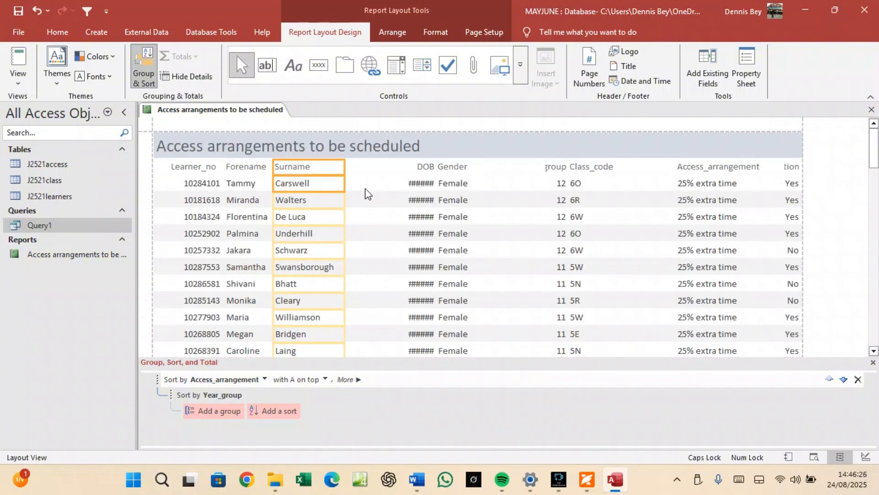
# Move DOB beside Surname and widen it for the dates, then shift Gender left and narrow it.
pyautogui.click(420, 168)
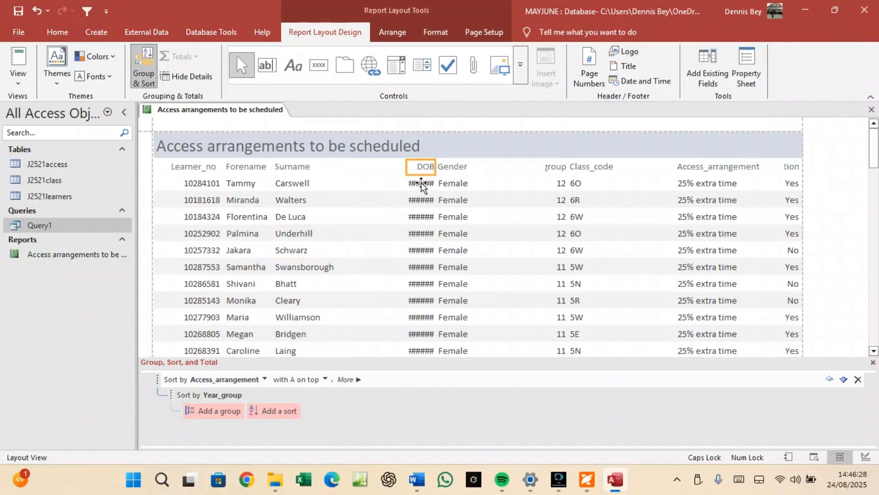
pyautogui.click(415, 173)
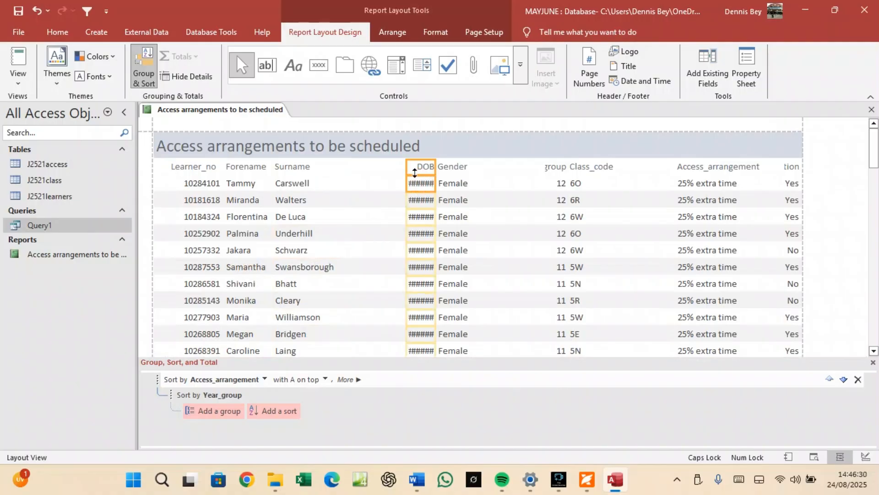
pyautogui.moveTo(412, 167); pyautogui.dragTo(378, 166)
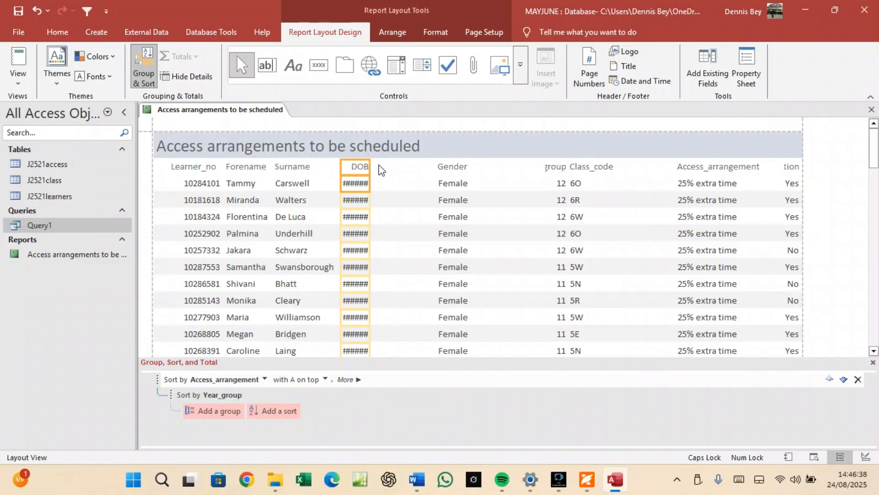
pyautogui.moveTo(370, 186); pyautogui.dragTo(397, 187)
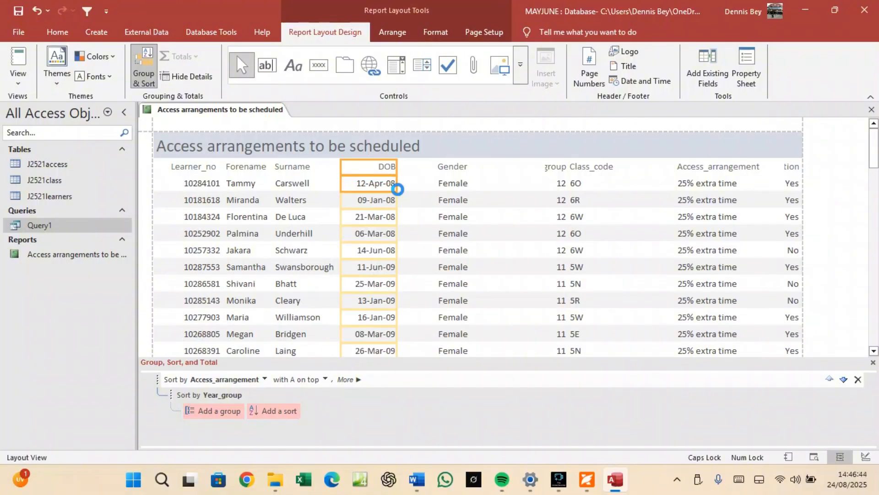
pyautogui.click(447, 172)
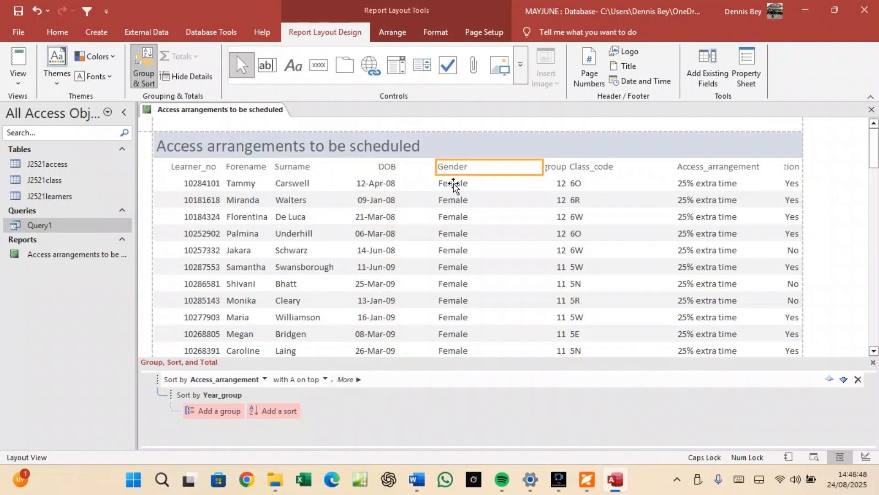
pyautogui.click(454, 184)
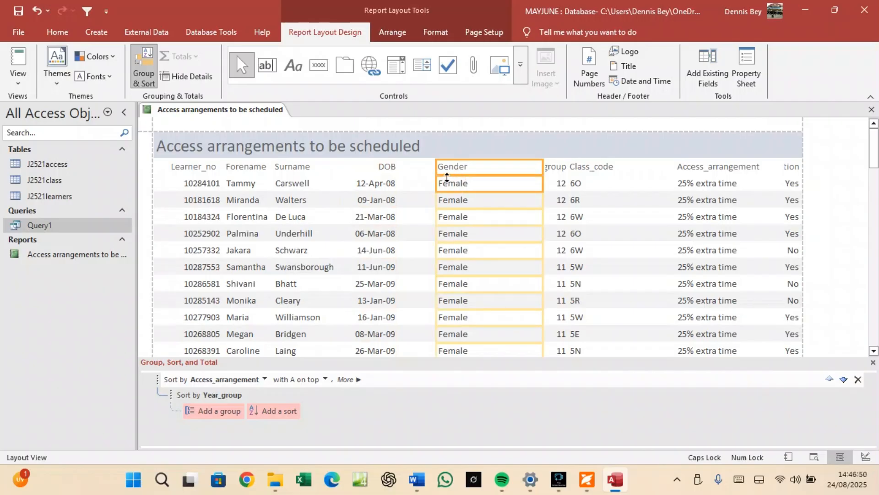
pyautogui.press('Left')
pyautogui.press('Left')
pyautogui.press('Left')
pyautogui.press('Left')
pyautogui.press('Left')
pyautogui.press('Left')
pyautogui.press('Left')
pyautogui.press('Left')
pyautogui.press('Left')
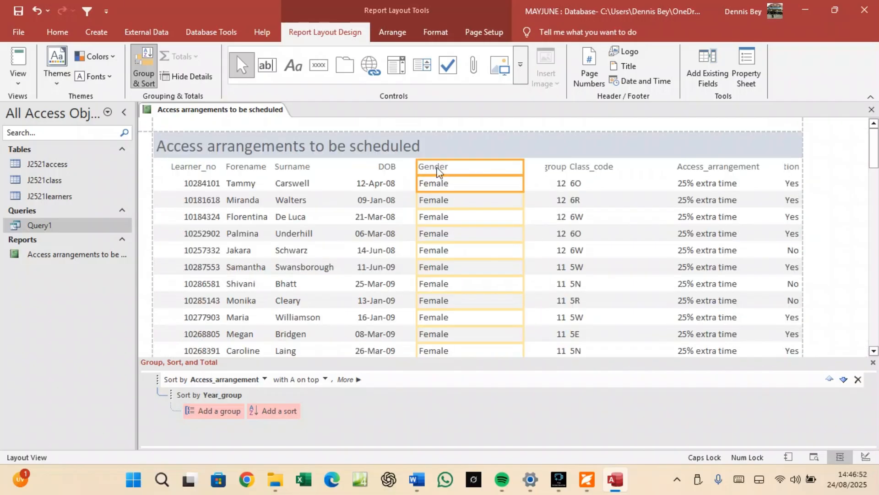
pyautogui.press('Left')
pyautogui.press('Left')
pyautogui.press('Left')
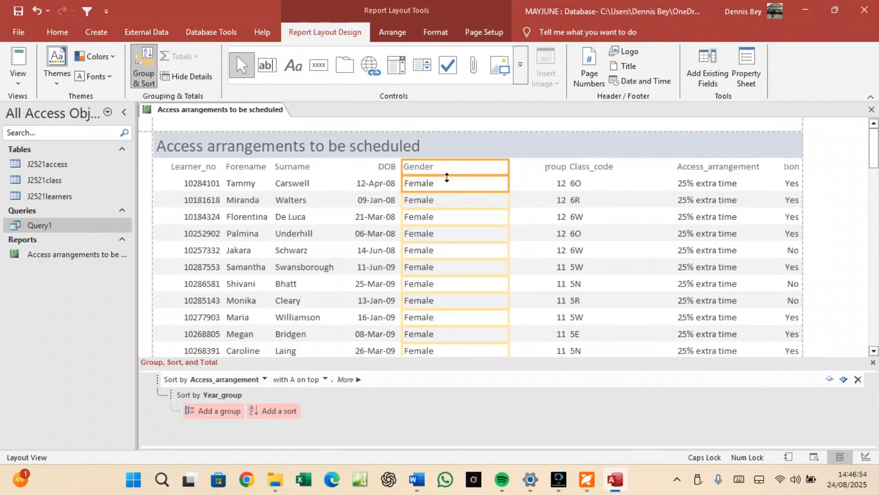
pyautogui.click(505, 183)
pyautogui.moveTo(505, 182); pyautogui.dragTo(452, 183)
# Move Year_group up against Gender and widen it to show its full heading.
pyautogui.click(551, 166)
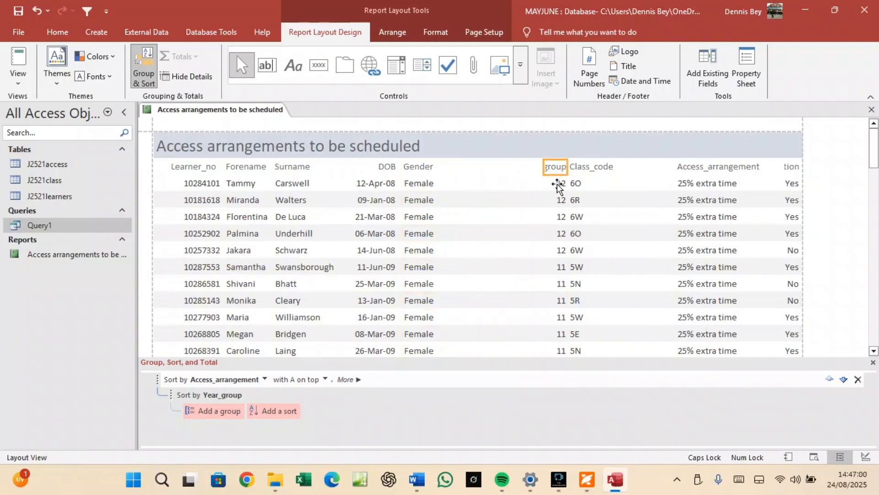
pyautogui.click(556, 183)
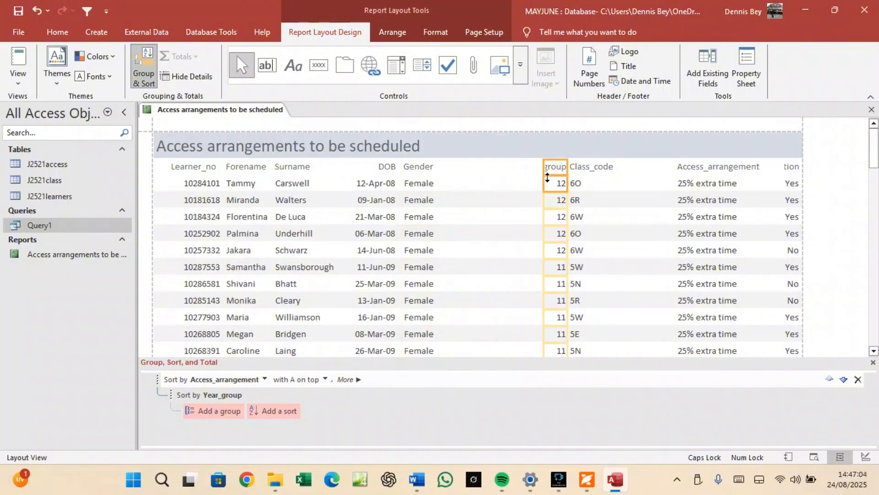
pyautogui.moveTo(547, 179); pyautogui.dragTo(501, 181)
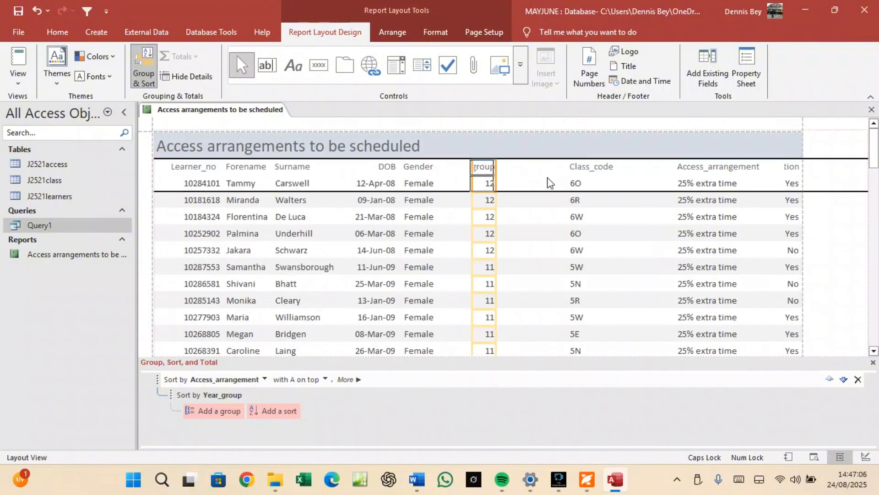
pyautogui.press('Left')
pyautogui.press('Left')
pyautogui.press('Left')
pyautogui.press('Left')
pyautogui.press('Left')
pyautogui.press('Left')
pyautogui.press('Left')
pyautogui.press('Left')
pyautogui.press('Left')
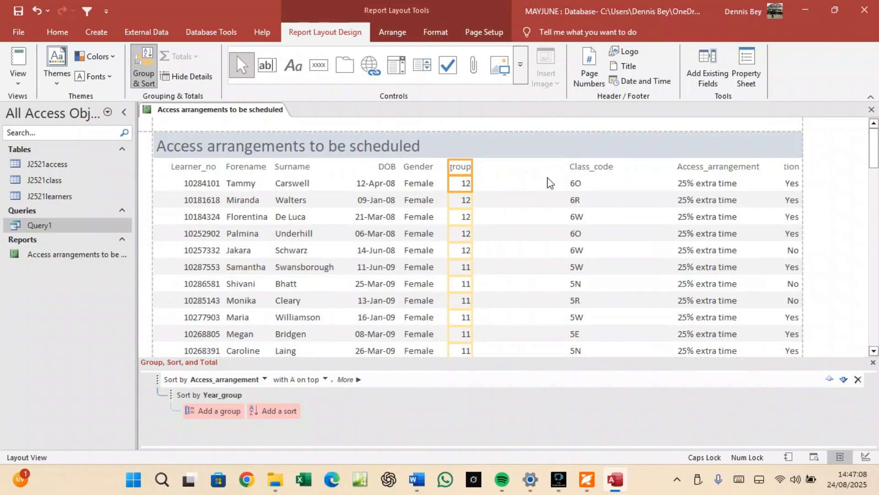
pyautogui.press('Left')
pyautogui.press('Left')
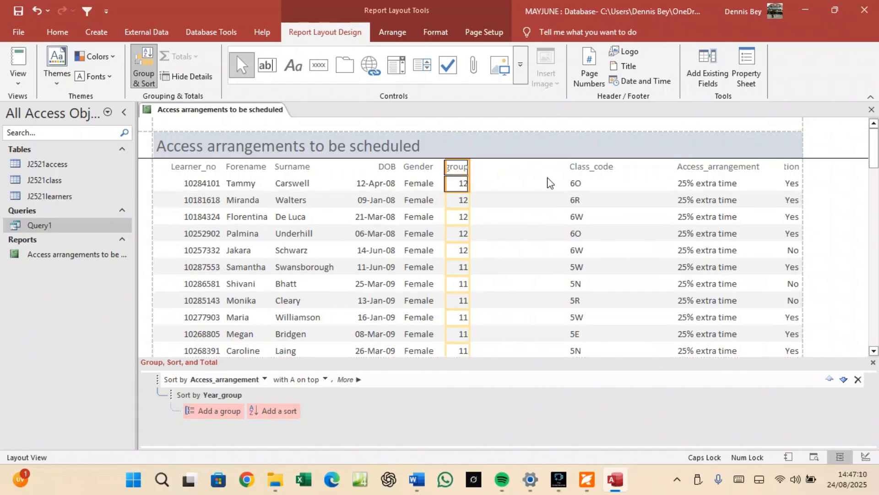
pyautogui.press('Left')
pyautogui.press('Left')
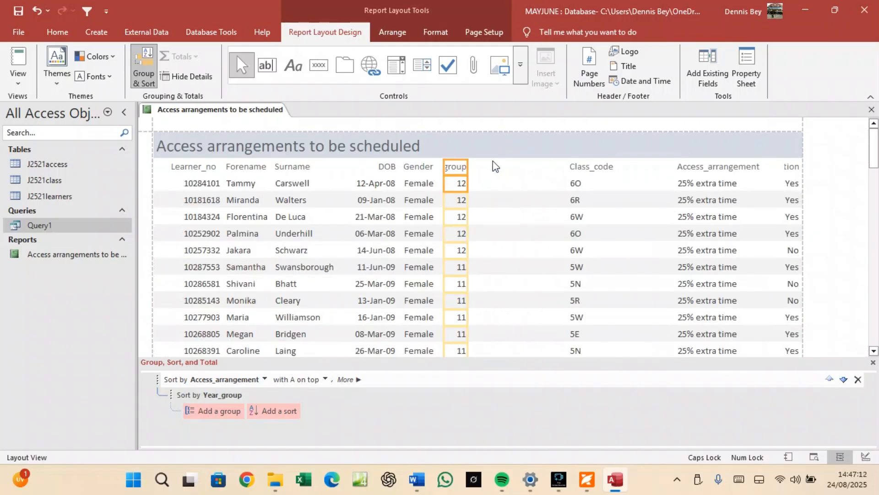
pyautogui.moveTo(467, 167); pyautogui.dragTo(501, 168)
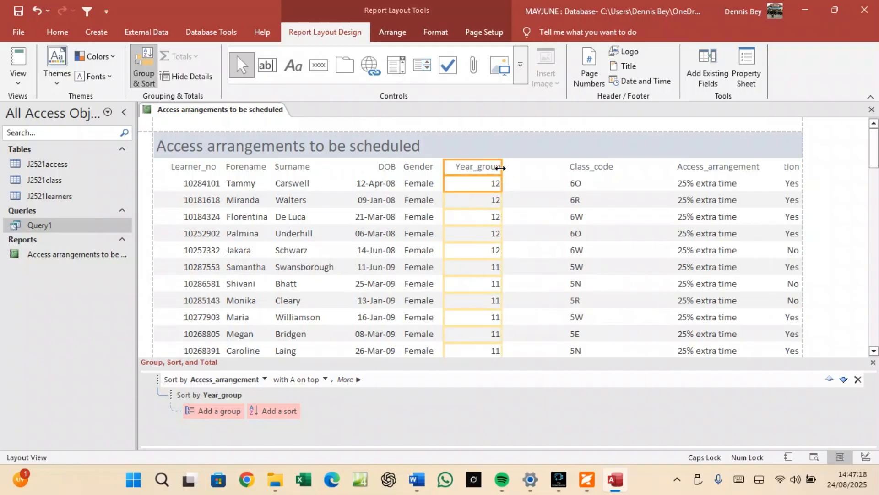
# Shift Class_code left and narrow it, then position and narrow Access_arrangement beside it.
pyautogui.click(573, 167)
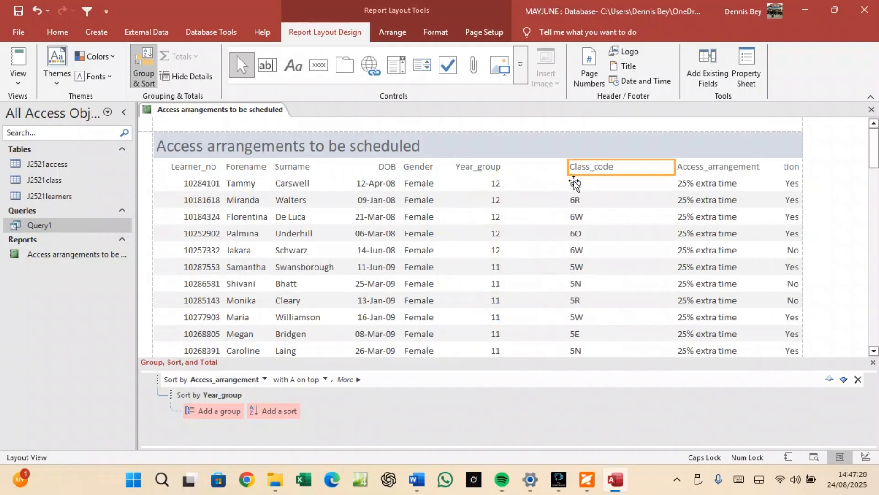
pyautogui.click(575, 185)
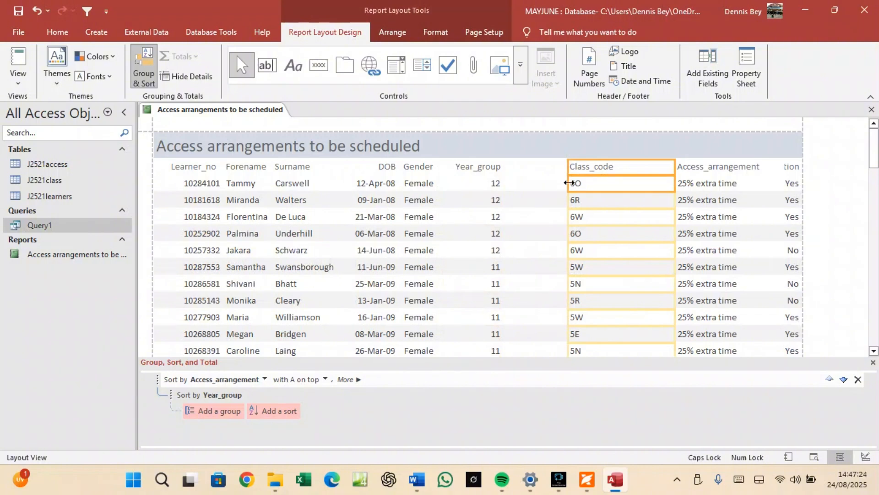
pyautogui.press('Left')
pyautogui.press('Left')
pyautogui.press('Left')
pyautogui.press('Left')
pyautogui.press('Left')
pyautogui.press('Left')
pyautogui.press('Left')
pyautogui.press('Left')
pyautogui.press('Left')
pyautogui.press('Left')
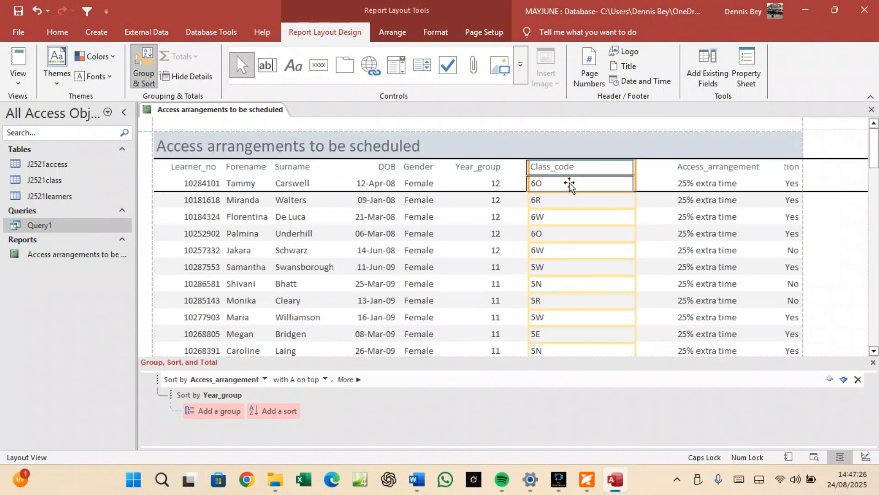
pyautogui.press('Left')
pyautogui.press('Left')
pyautogui.press('Left')
pyautogui.press('Left')
pyautogui.press('Left')
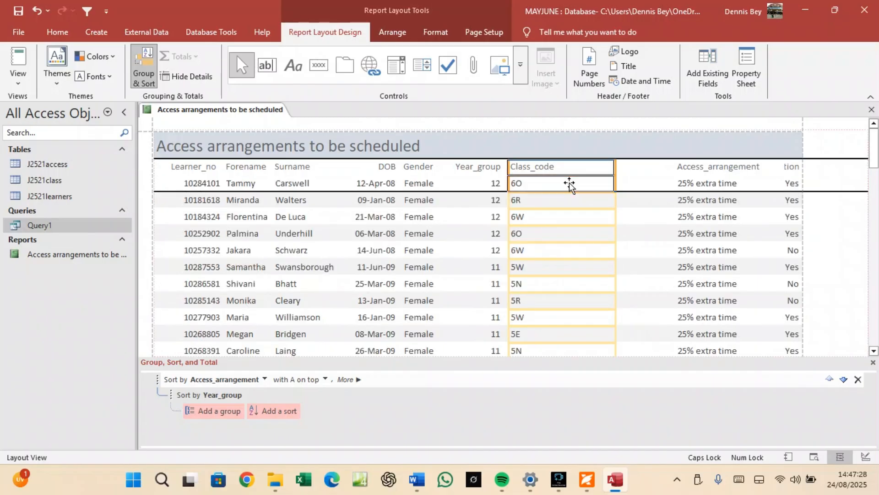
pyautogui.press('Left')
pyautogui.moveTo(614, 165); pyautogui.dragTo(561, 168)
pyautogui.click(693, 168)
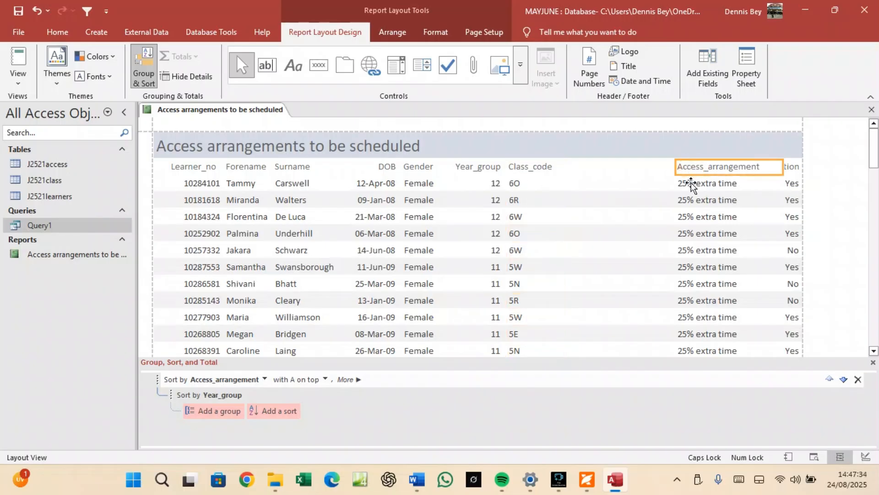
pyautogui.keyDown('ctrl'); pyautogui.click(691, 183); pyautogui.keyUp('ctrl')
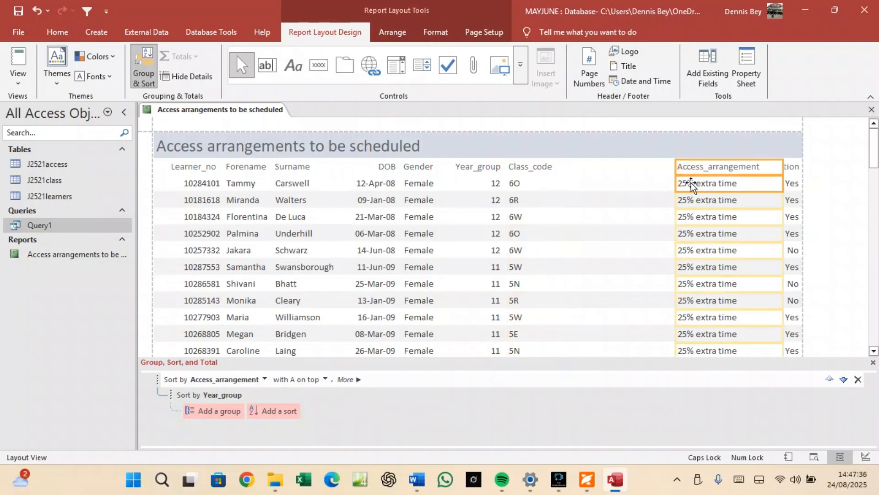
pyautogui.press('Left')
pyautogui.press('Left')
pyautogui.press('Left')
pyautogui.press('Left')
pyautogui.press('Left')
pyautogui.press('Left')
pyautogui.press('Left')
pyautogui.press('Left')
pyautogui.press('Left')
pyautogui.press('Left')
pyautogui.press('Left')
pyautogui.press('Left')
pyautogui.press('Left')
pyautogui.press('Left')
pyautogui.press('Left')
pyautogui.press('Left')
pyautogui.press('Left')
pyautogui.press('Left')
pyautogui.press('Left')
pyautogui.press('Left')
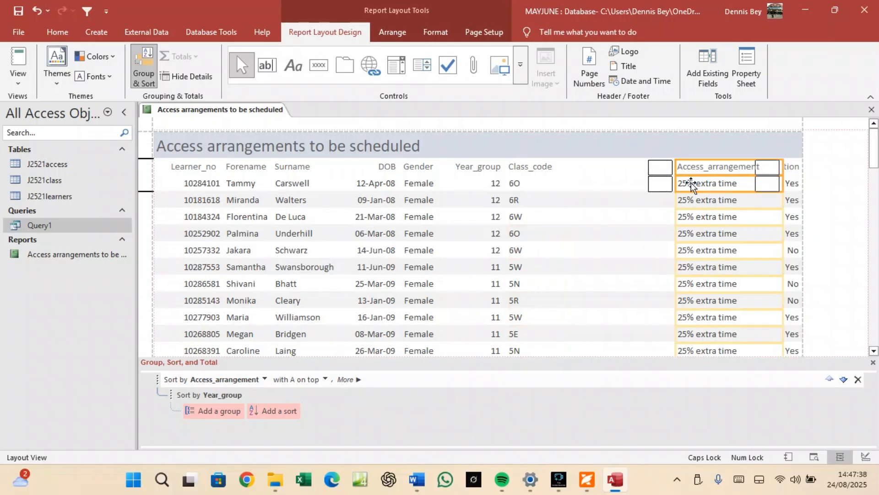
pyautogui.press('Right')
pyautogui.press('Right')
pyautogui.press('Right')
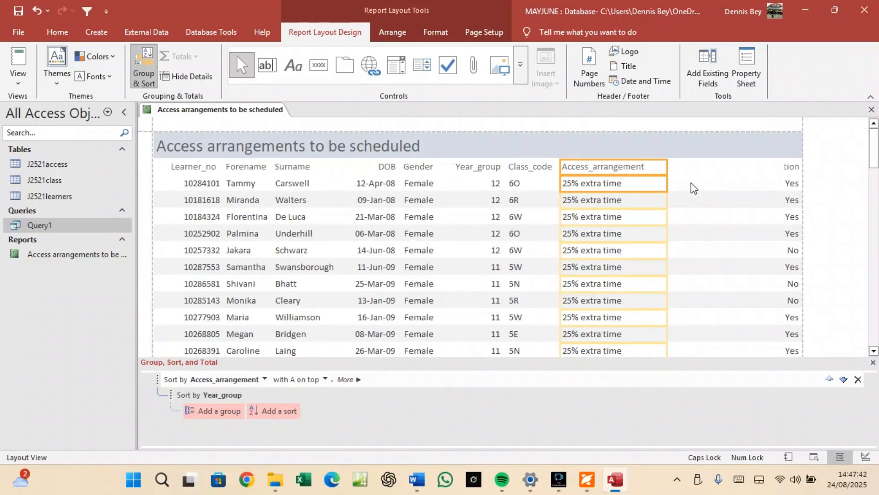
pyautogui.moveTo(667, 167); pyautogui.dragTo(655, 166)
# Place the Online_application Yes/No column beside Access_arrangement, widened to show its full heading.
pyautogui.click(788, 167)
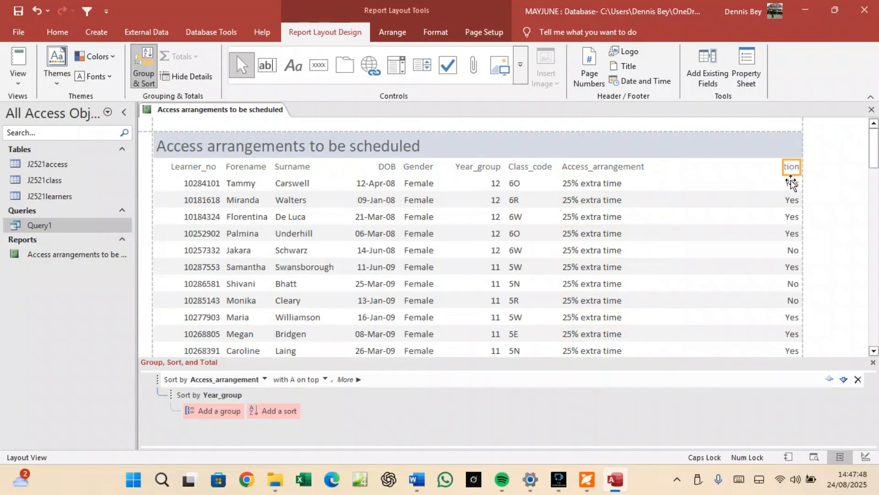
pyautogui.click(791, 183)
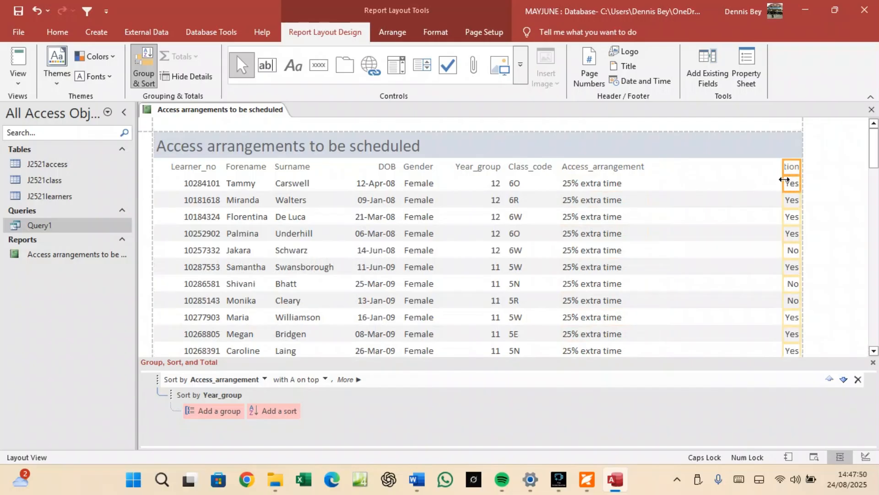
pyautogui.moveTo(784, 180); pyautogui.dragTo(655, 180)
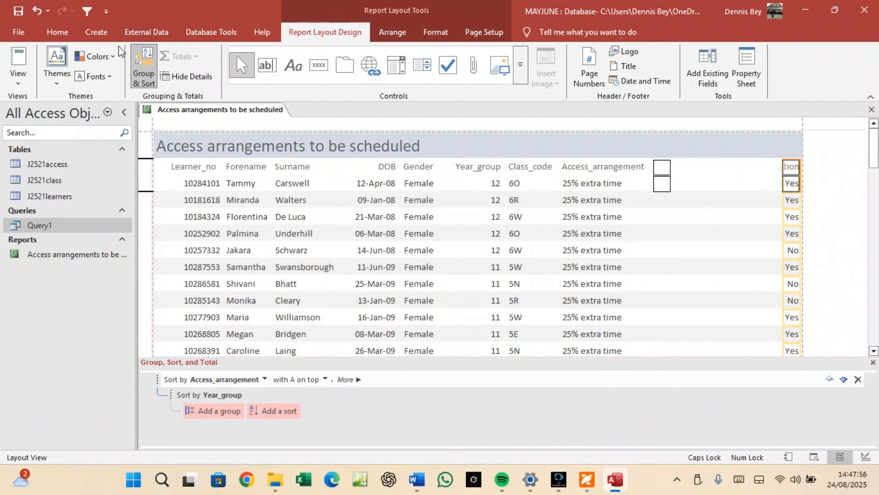
pyautogui.click(37, 10)
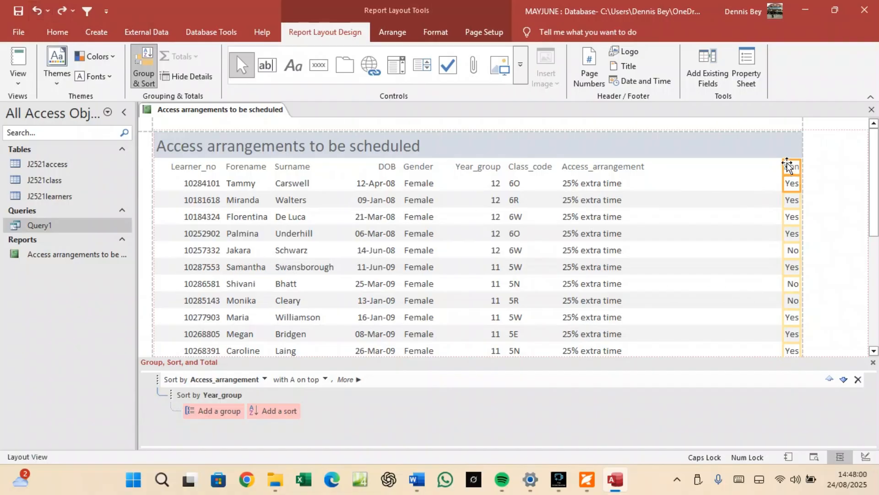
pyautogui.hotkey('ctrl', 'y')
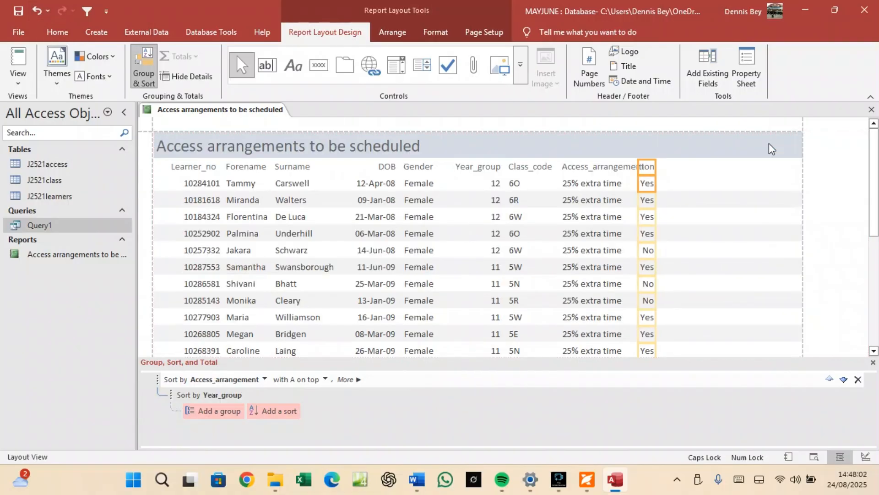
pyautogui.press('Right')
pyautogui.press('Right')
pyautogui.press('Right')
pyautogui.press('Right')
pyautogui.press('Right')
pyautogui.press('Right')
pyautogui.press('Right')
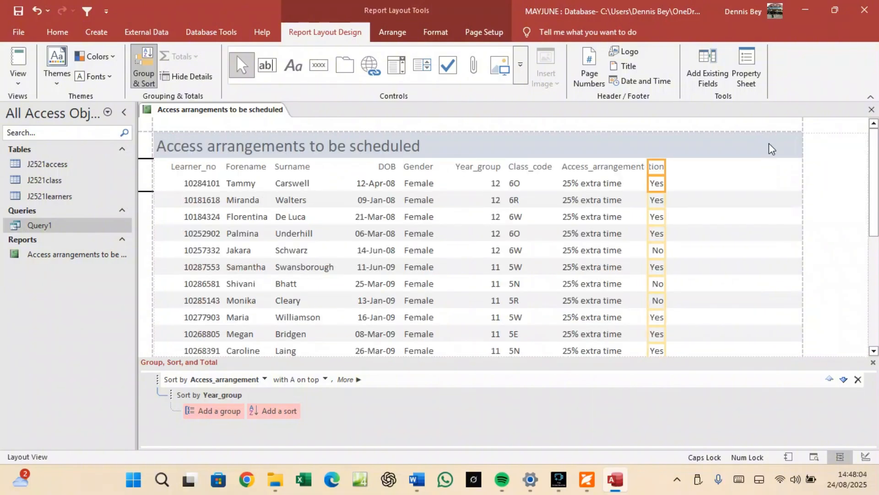
pyautogui.press('Right')
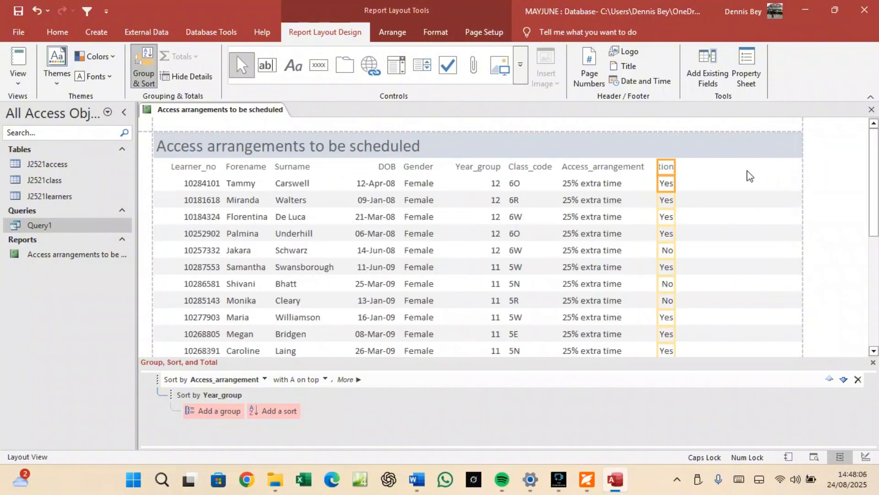
pyautogui.moveTo(676, 169); pyautogui.dragTo(752, 171)
pyautogui.click(689, 163)
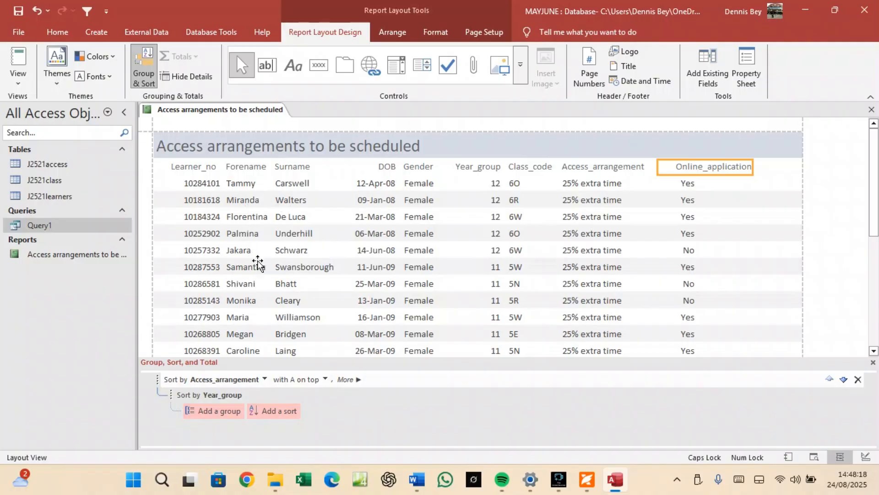
# Drag Surname's left edge right so the long hyphenated forename displays in full.
pyautogui.scroll(-5, 434, 280)
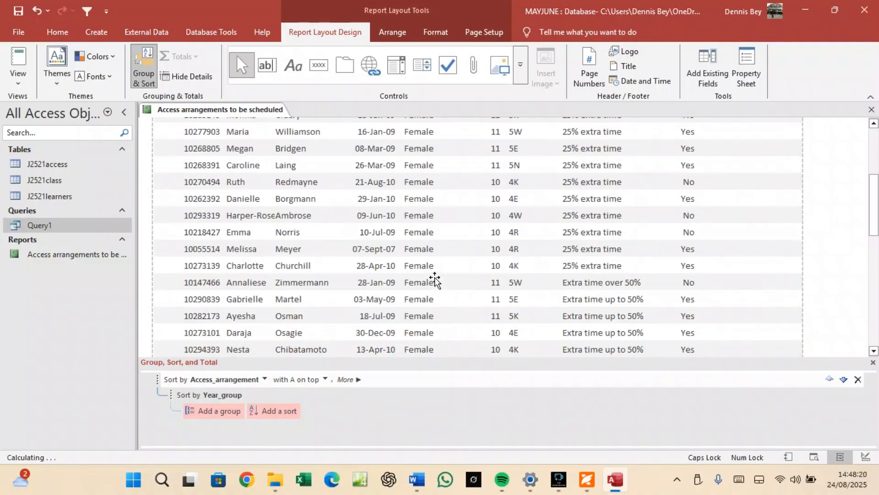
pyautogui.scroll(-5, 435, 279)
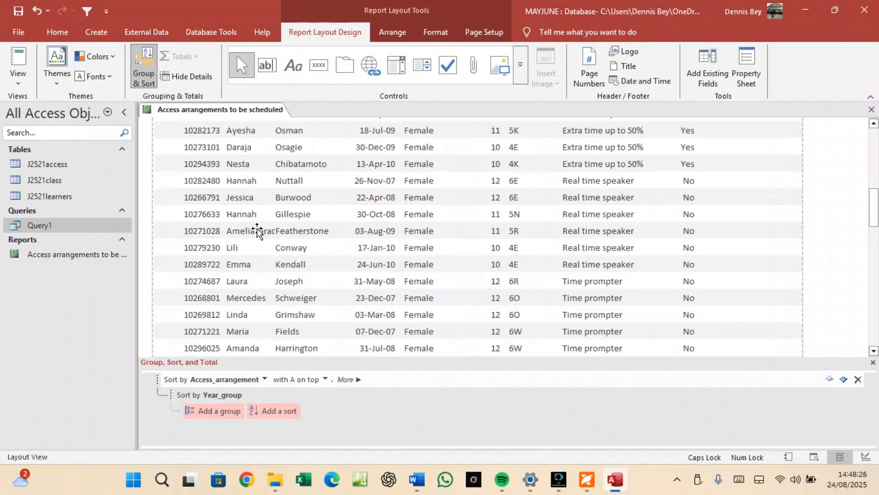
pyautogui.click(297, 235)
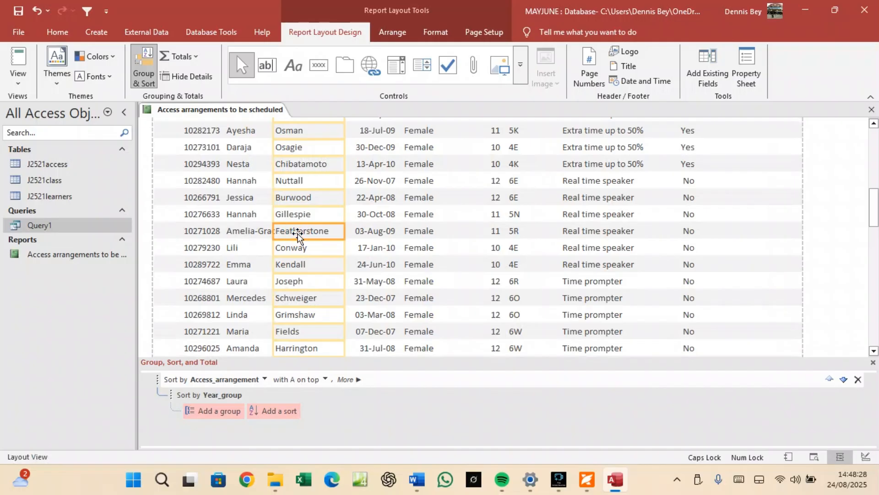
pyautogui.moveTo(343, 234); pyautogui.dragTo(348, 234)
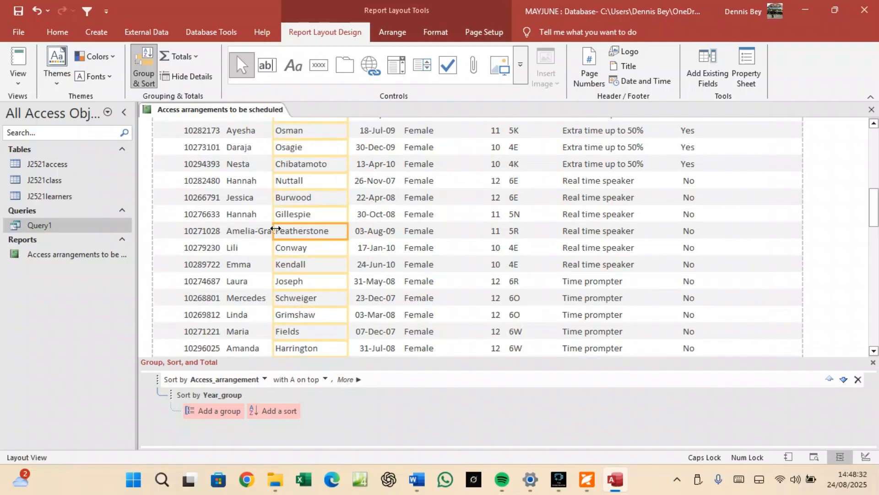
pyautogui.moveTo(273, 231); pyautogui.dragTo(278, 232)
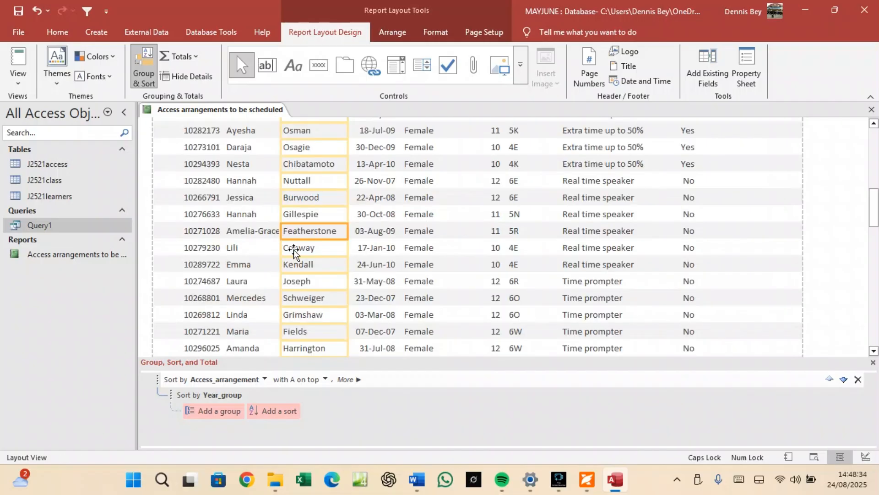
pyautogui.click(265, 232)
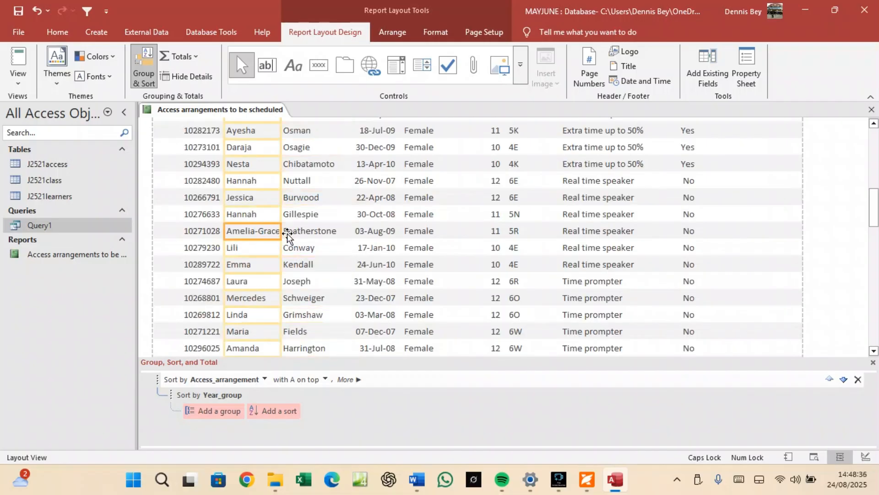
pyautogui.scroll(10, 372, 235)
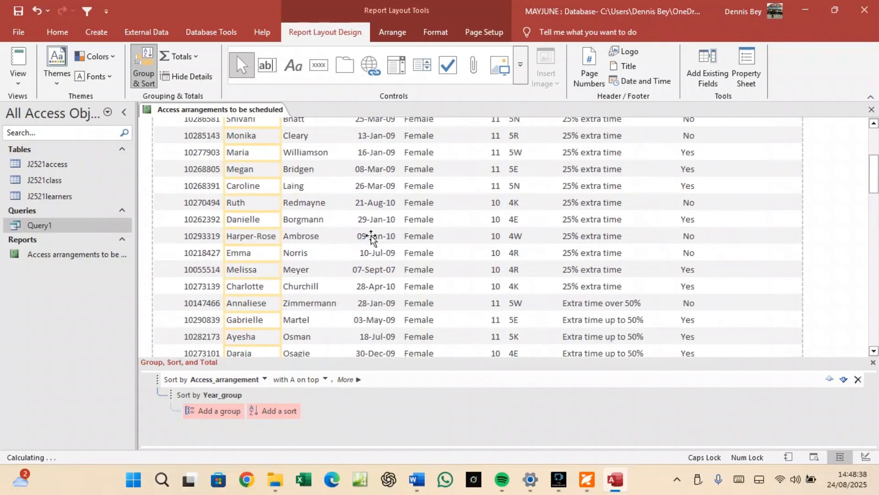
pyautogui.scroll(2, 369, 236)
pyautogui.click(408, 162)
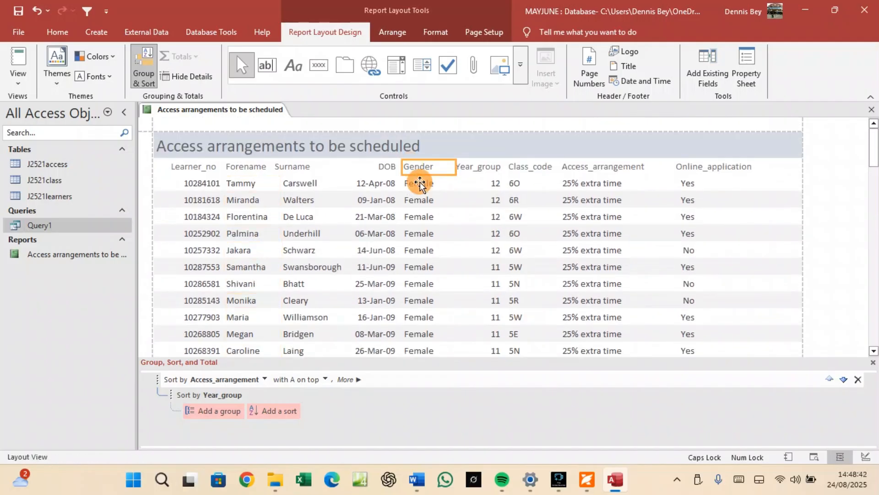
# Shift the Gender column right and move the DOB dates and heading right so they align.
pyautogui.keyDown('ctrl'); pyautogui.click(419, 183); pyautogui.keyUp('ctrl')
pyautogui.moveTo(419, 168); pyautogui.dragTo(429, 170)
pyautogui.click(394, 166)
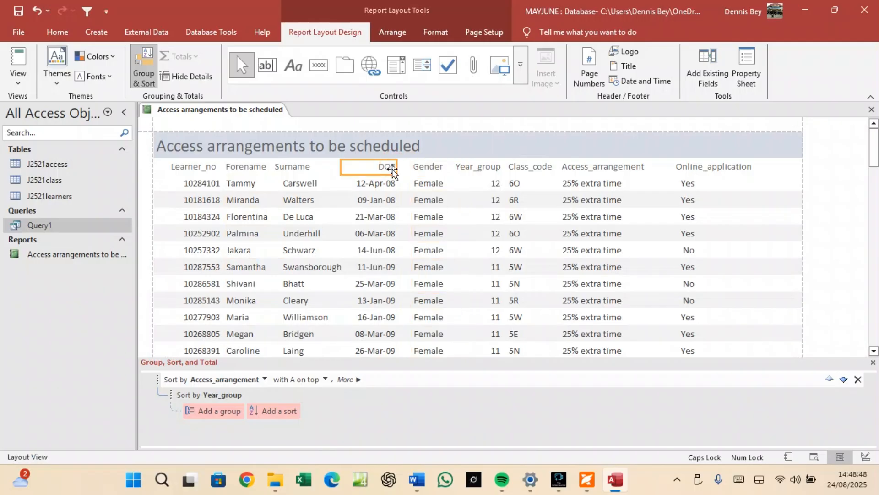
pyautogui.click(388, 183)
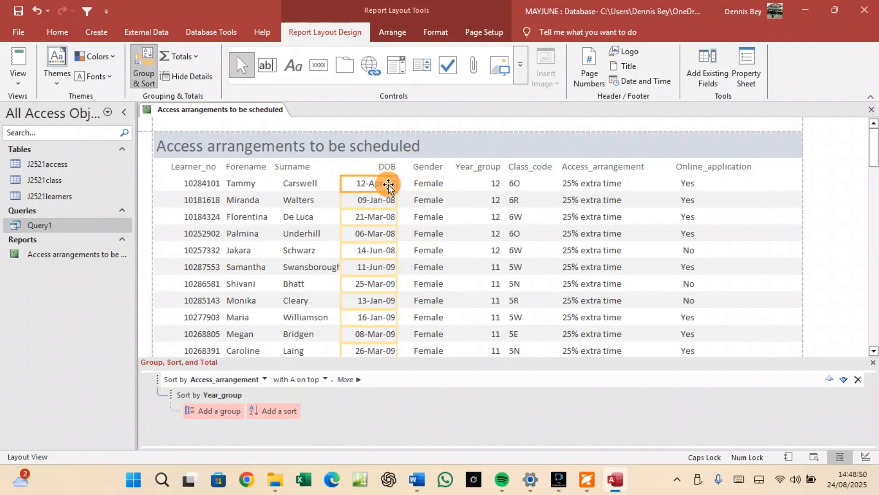
pyautogui.moveTo(388, 185); pyautogui.dragTo(401, 188)
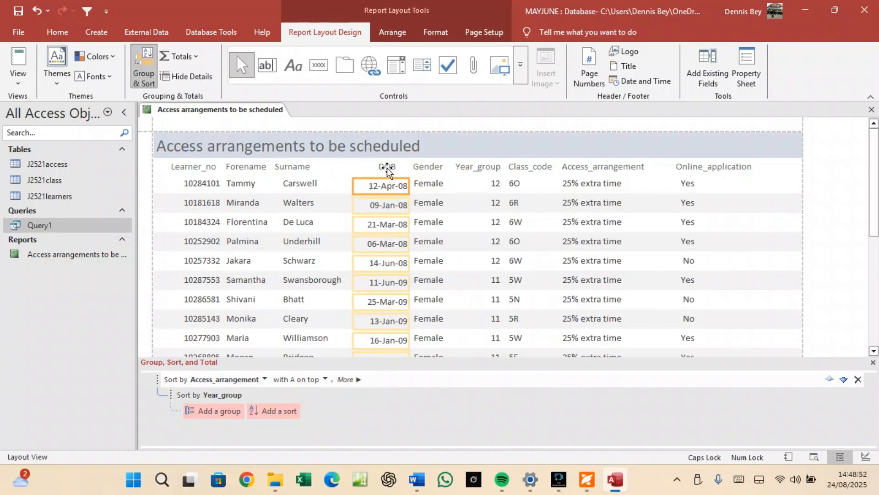
pyautogui.click(387, 167)
pyautogui.click(396, 166)
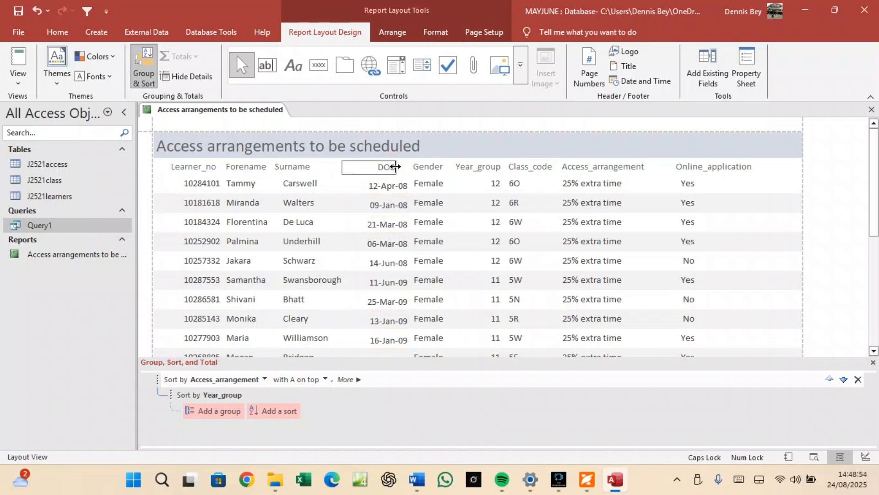
pyautogui.click(395, 167)
pyautogui.click(389, 165)
pyautogui.click(373, 185)
pyautogui.moveTo(376, 169)
pyautogui.mouseDown()
pyautogui.moveTo(390, 168)
pyautogui.moveTo(380, 169)
pyautogui.mouseUp()
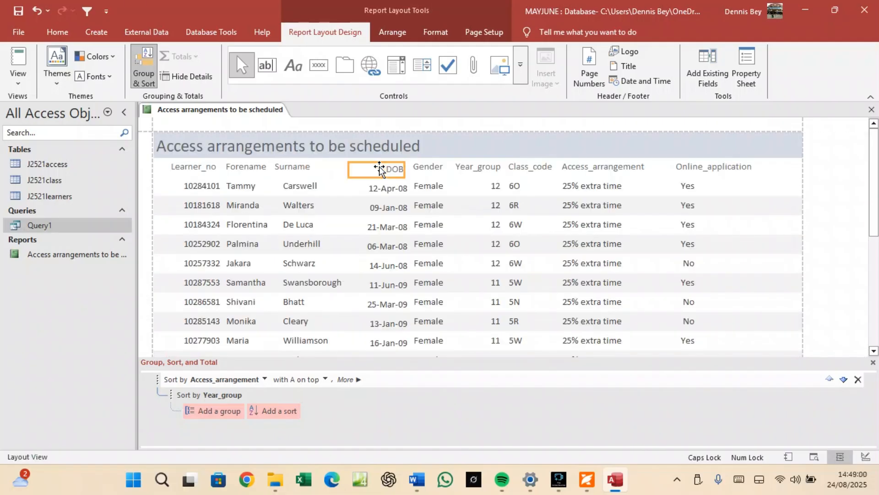
# Nudge the whole Surname column, heading and values, slightly to the right.
pyautogui.click(307, 164)
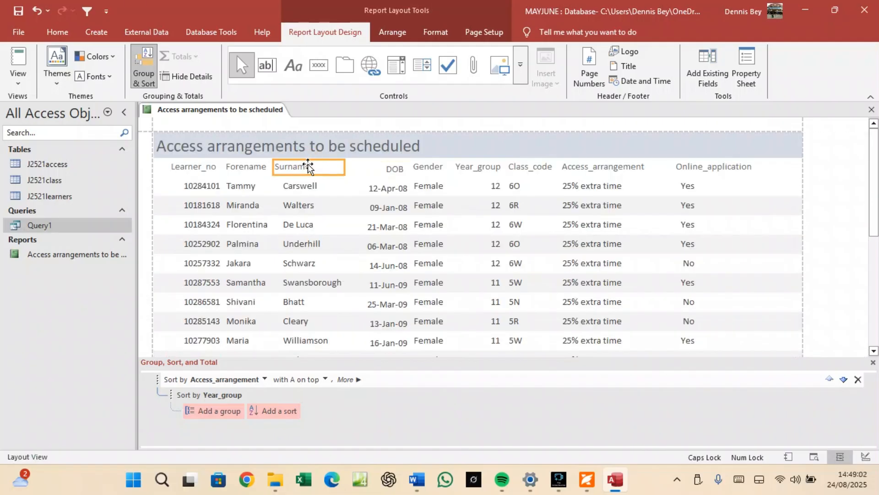
pyautogui.click(311, 187)
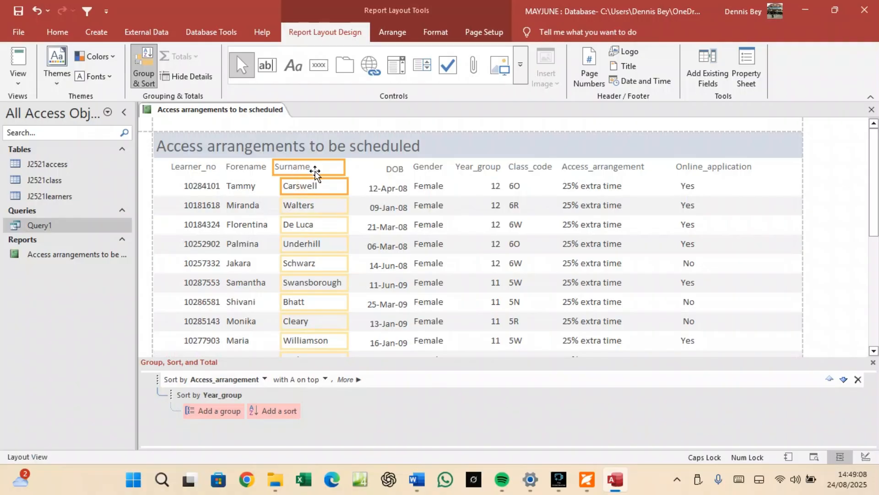
pyautogui.press('Right')
pyautogui.press('Right')
pyautogui.press('Right')
pyautogui.press('Right')
pyautogui.press('Right')
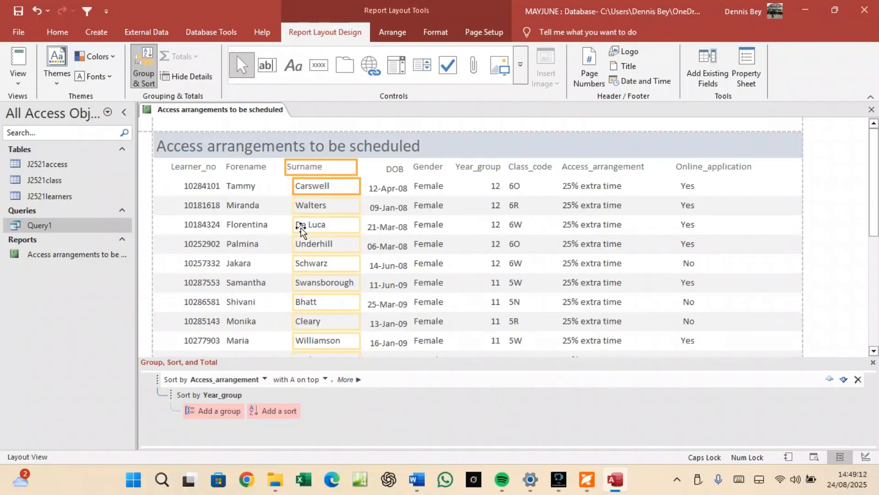
# Scroll through the report to the last DOB of 21/08/2010, then save the report.
pyautogui.scroll(-5, 298, 220)
pyautogui.scroll(-4, 299, 233)
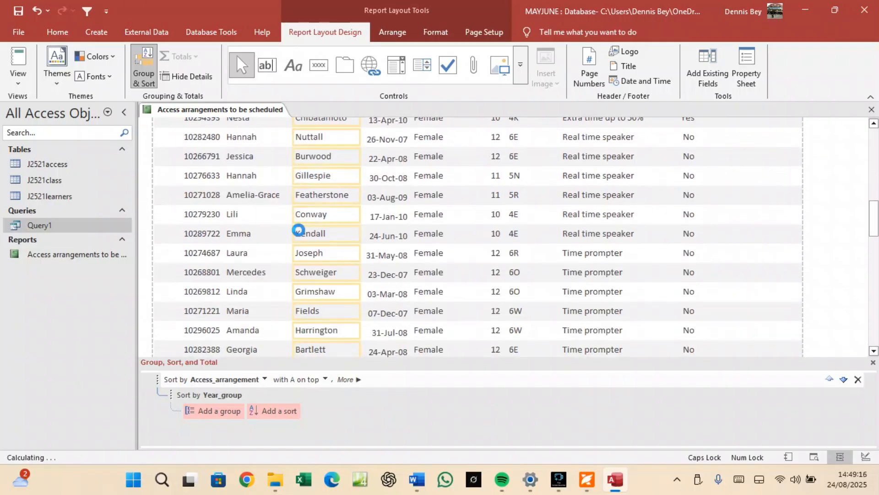
pyautogui.scroll(-2, 298, 232)
pyautogui.scroll(-4, 298, 231)
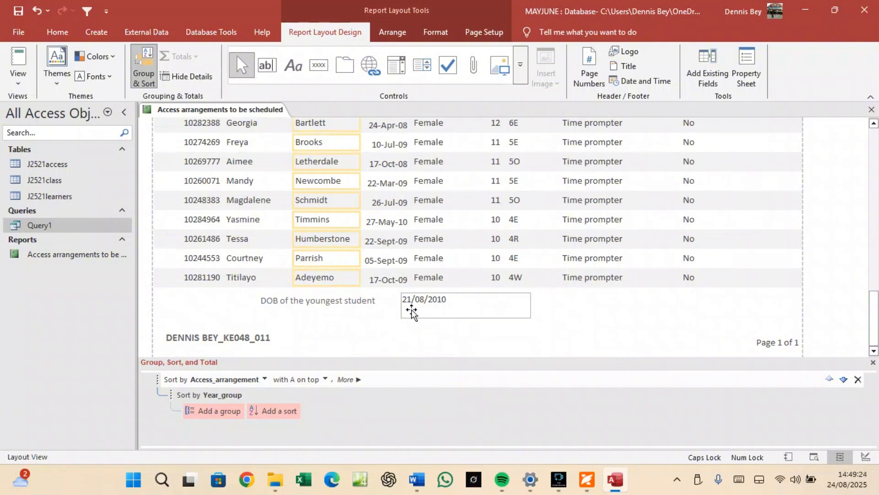
pyautogui.scroll(2, 338, 295)
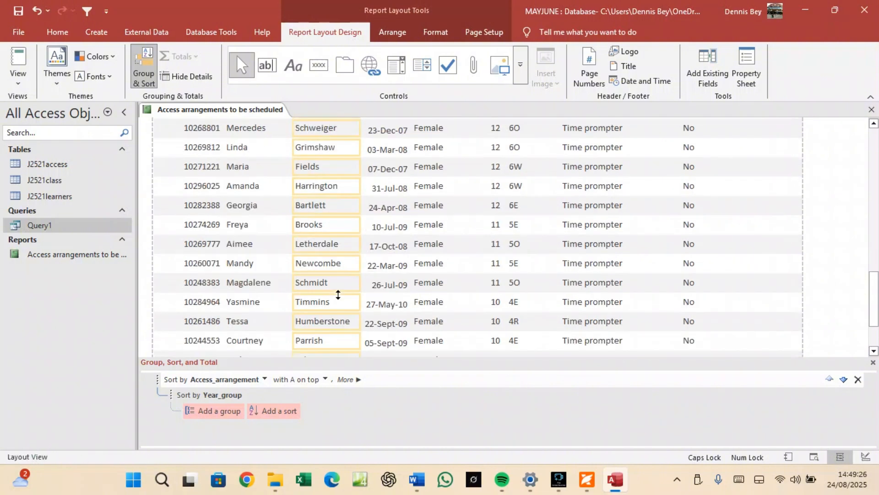
pyautogui.scroll(3, 338, 294)
pyautogui.rightClick(189, 111)
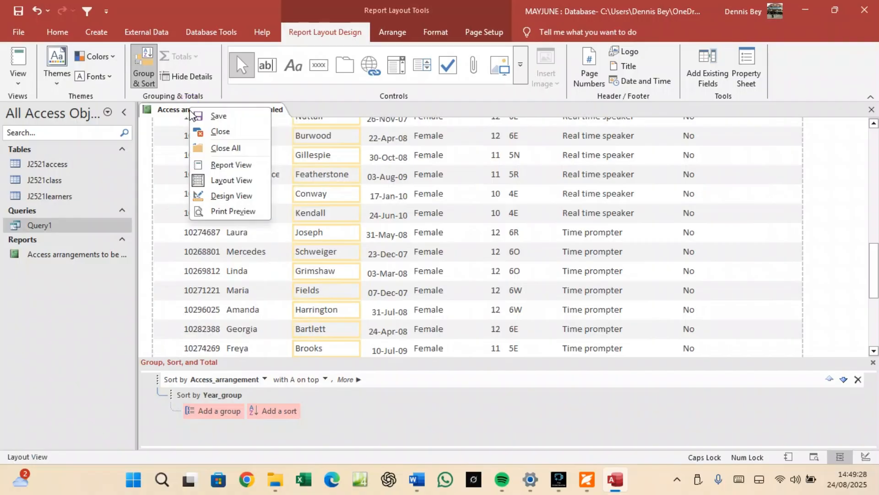
pyautogui.click(219, 116)
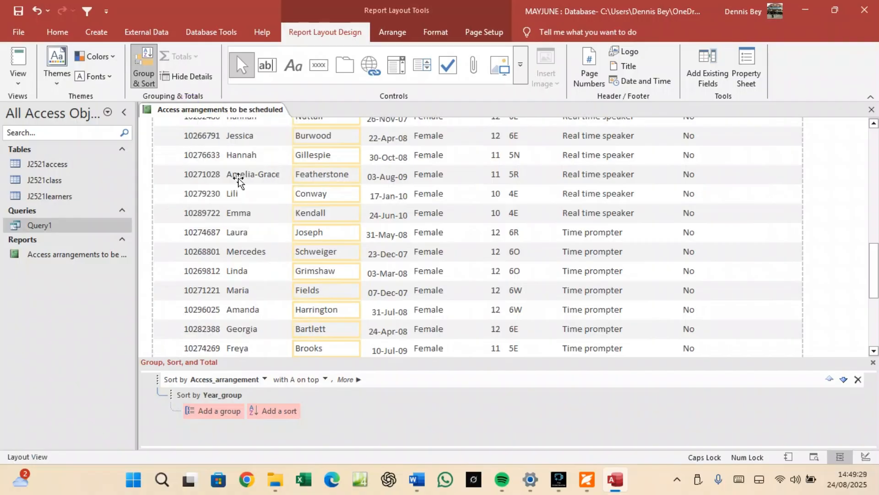
pyautogui.click(593, 484)
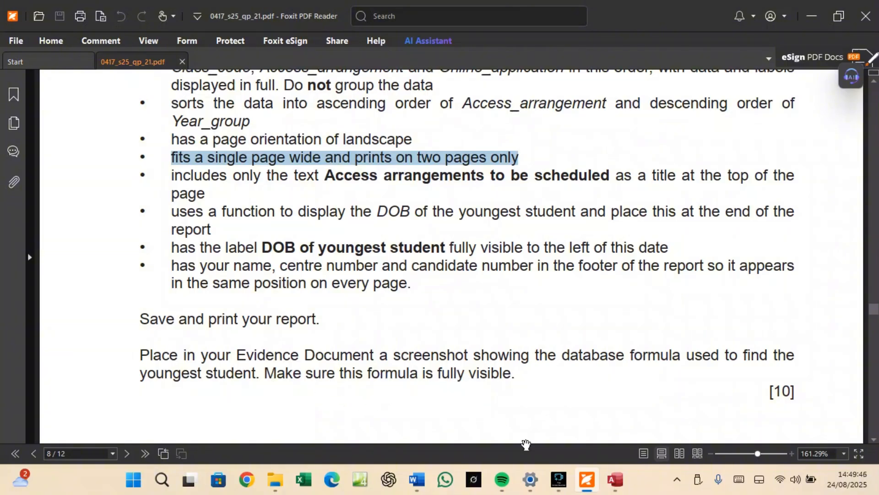
pyautogui.click(589, 485)
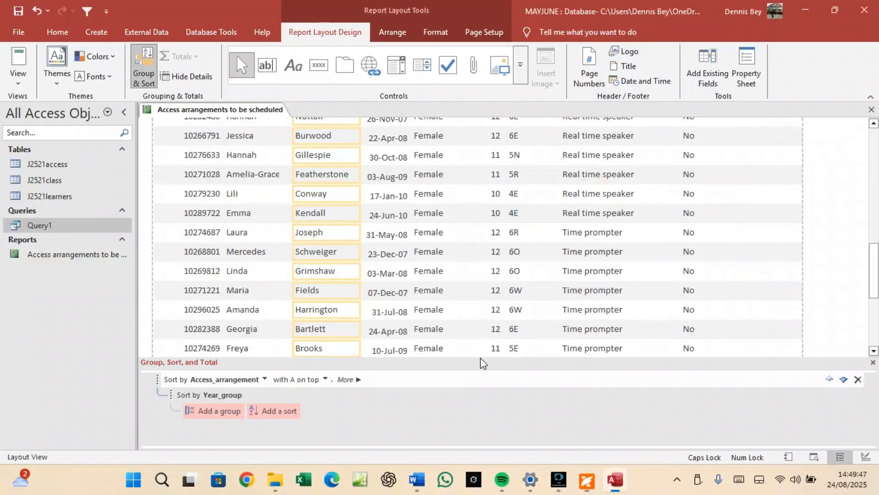
# In Design View, snip the report footer's =Max([DOB]) formula and bring up the Word evidence document.
pyautogui.rightClick(197, 112)
pyautogui.click(254, 198)
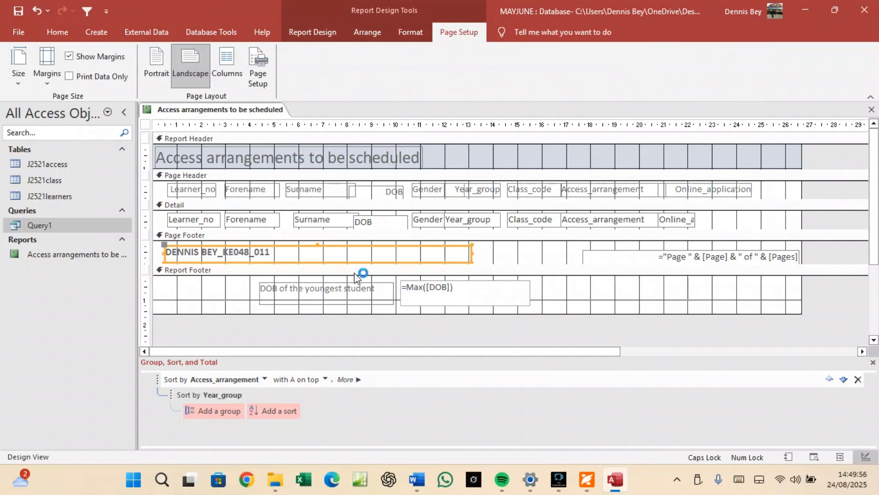
pyautogui.press('super+shift+s')
pyautogui.moveTo(251, 267); pyautogui.dragTo(551, 312)
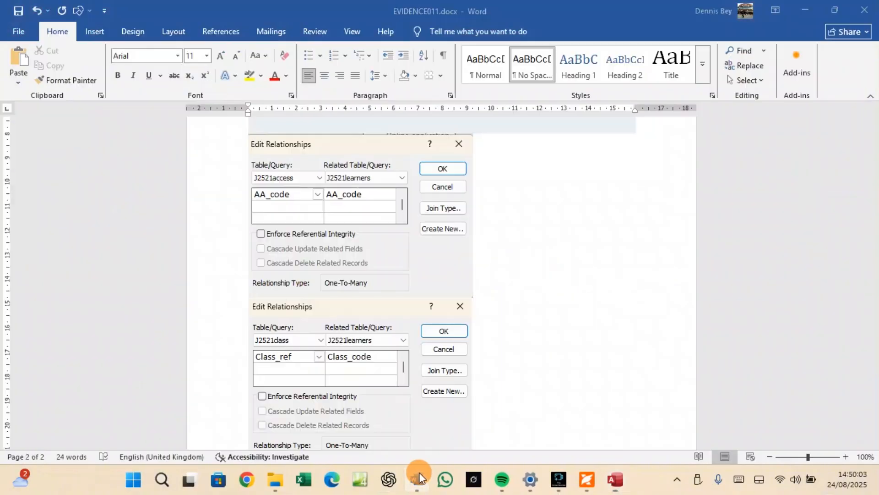
pyautogui.click(417, 479)
pyautogui.scroll(-6, 381, 438)
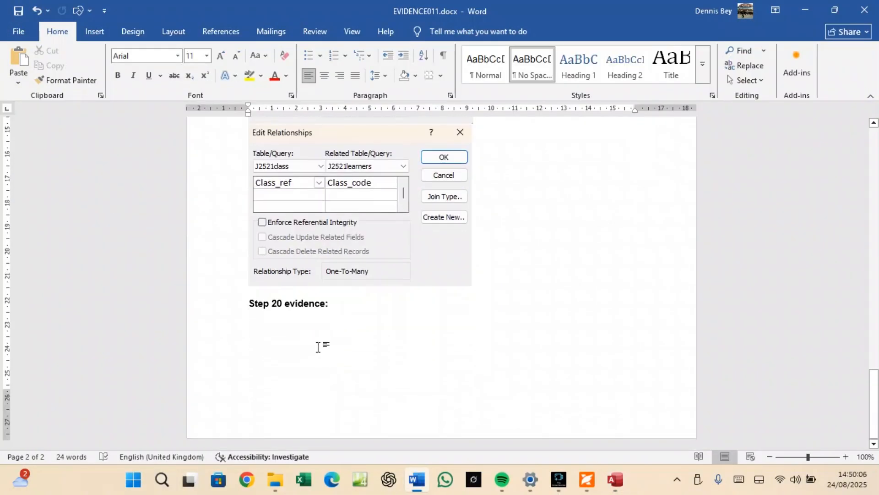
# Paste the =Max([DOB]) footer screenshot under 'Step 20 evidence:' in EVIDENCE011.docx.
pyautogui.hotkey('ctrl', 'v')
pyautogui.click(333, 336)
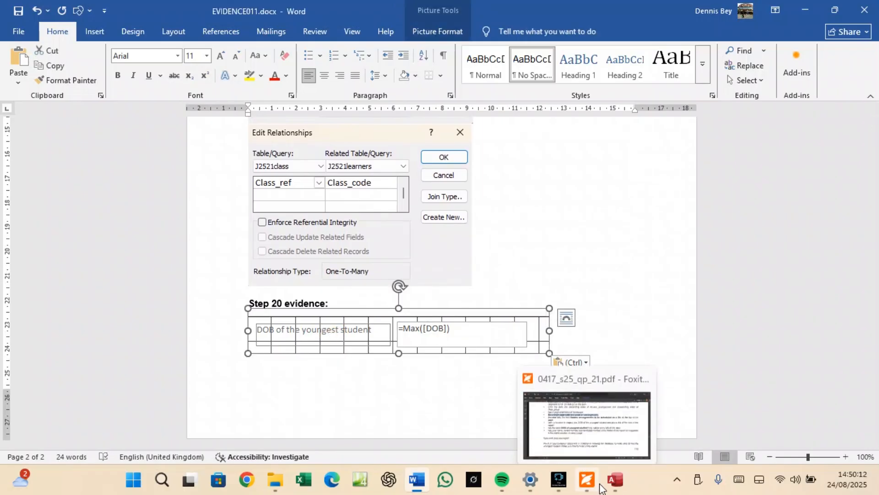
# Print-preview the report to confirm it ends on page 2 with DOB 21/08/2010, then close the preview.
pyautogui.click(614, 490)
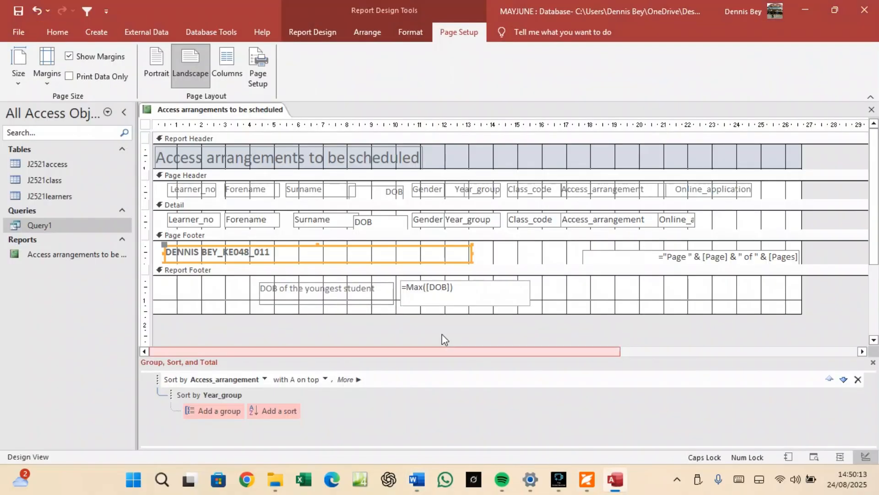
pyautogui.rightClick(216, 108)
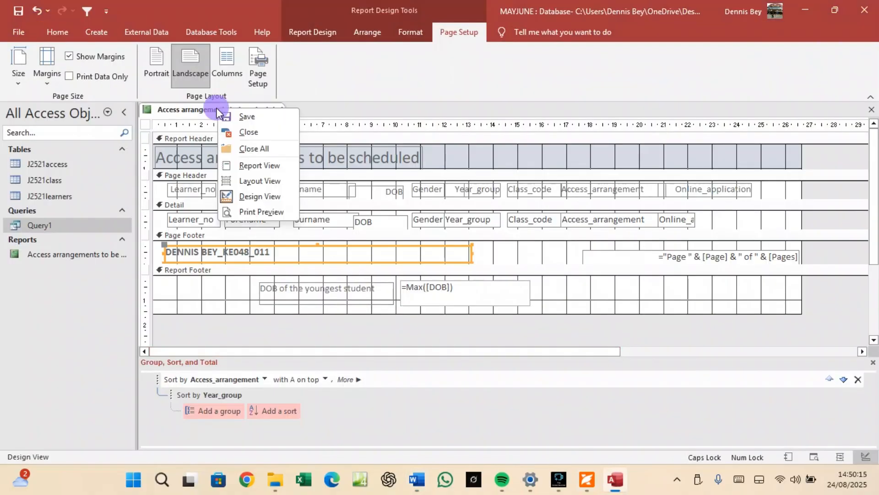
pyautogui.click(254, 211)
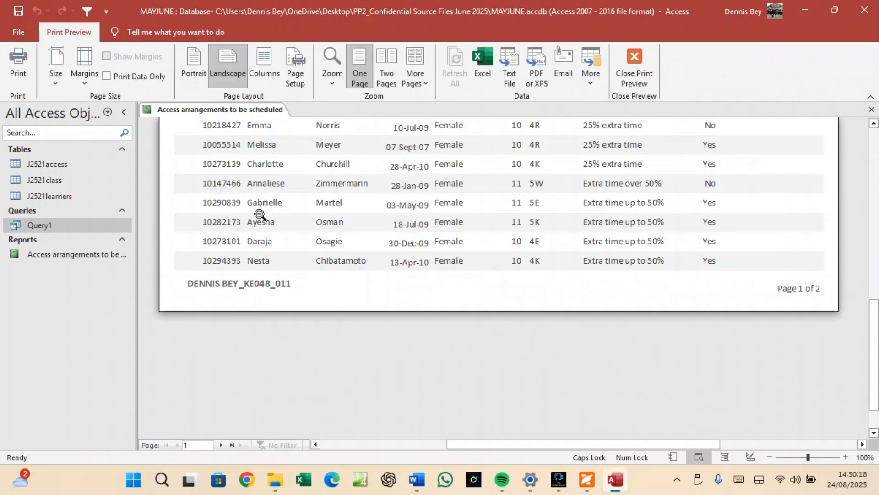
pyautogui.scroll(2, 293, 229)
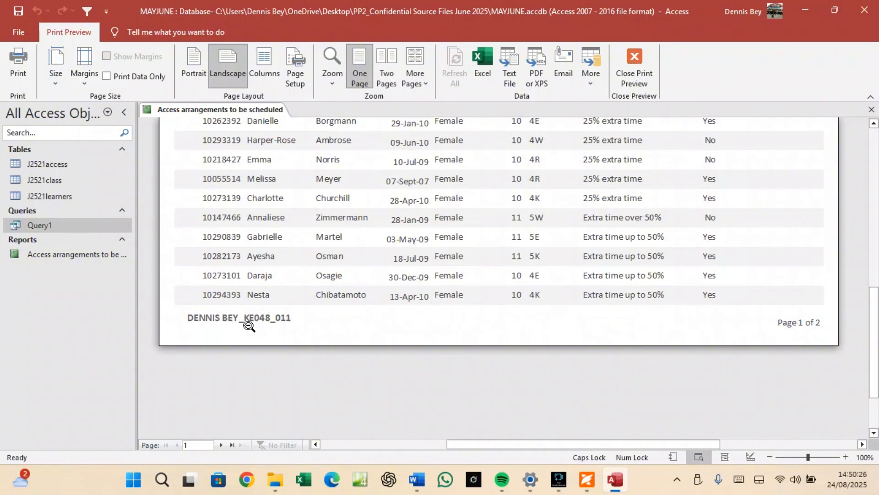
pyautogui.click(222, 444)
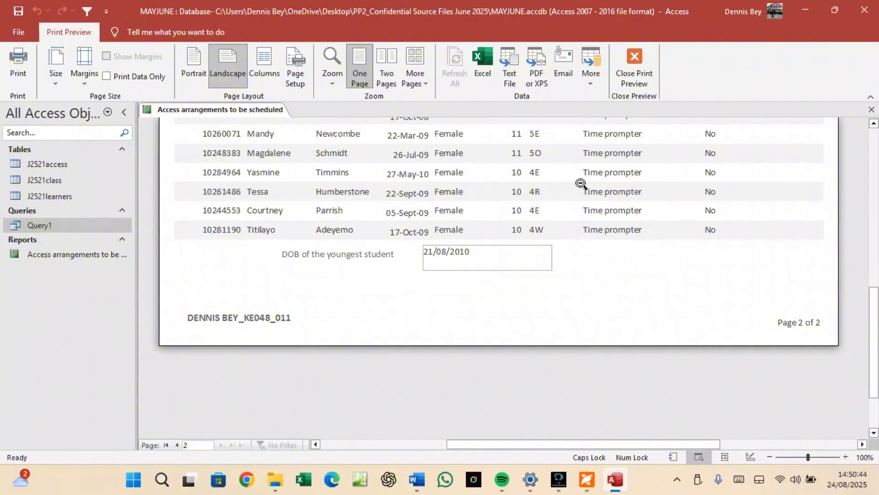
pyautogui.click(635, 69)
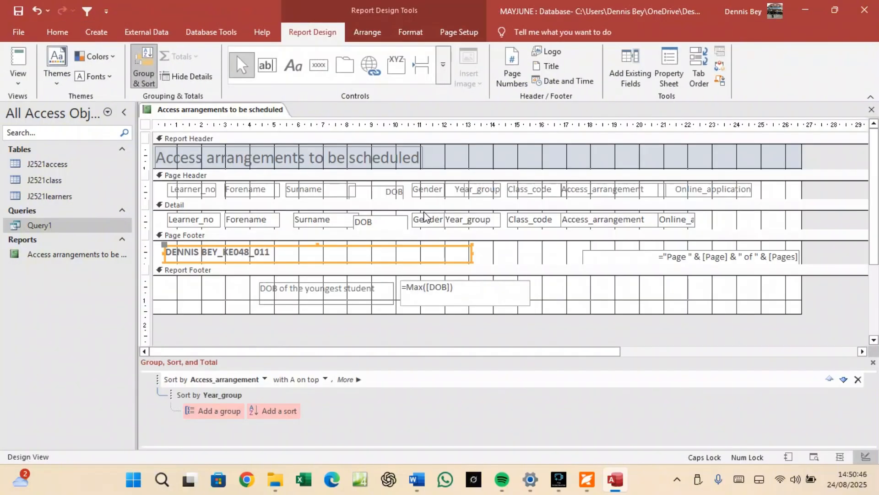
# Save the Access arrangements report and check its print settings from Print Preview.
pyautogui.rightClick(225, 110)
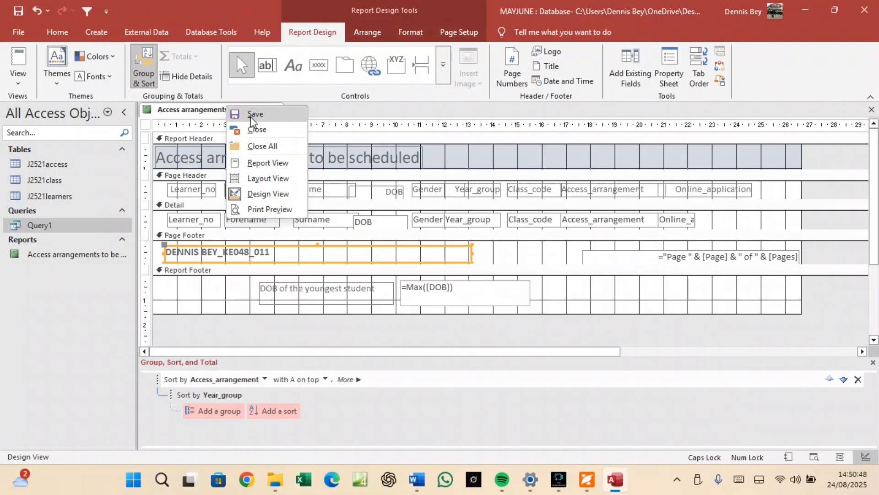
pyautogui.click(231, 110)
pyautogui.rightClick(236, 111)
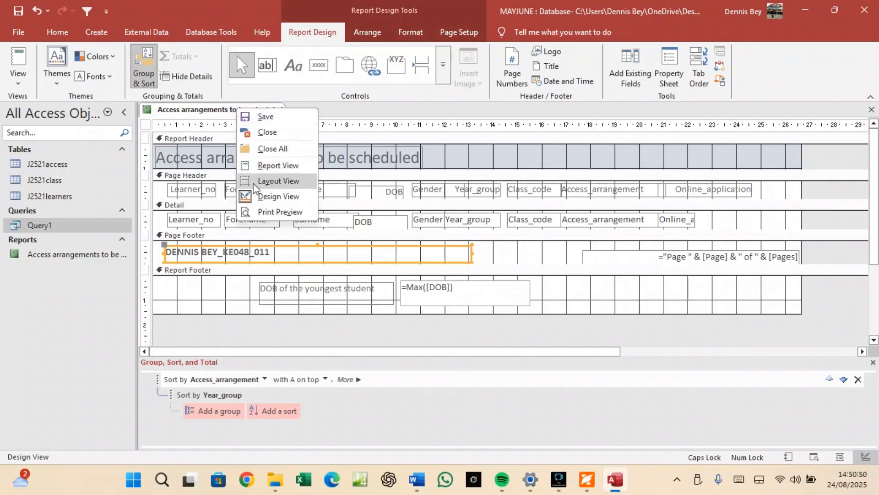
pyautogui.click(257, 212)
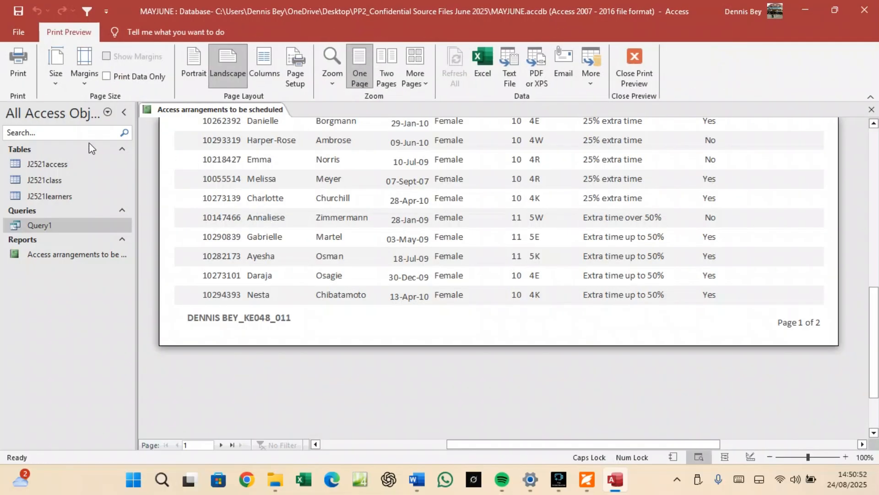
pyautogui.click(19, 62)
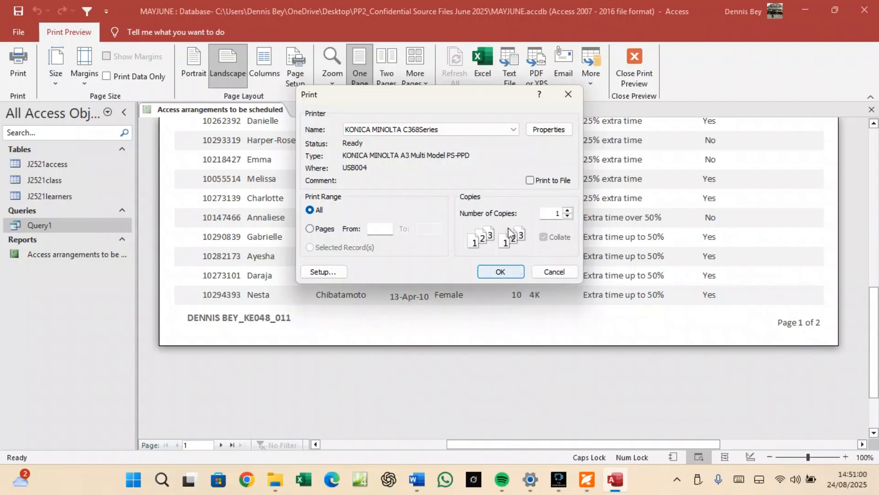
pyautogui.click(554, 271)
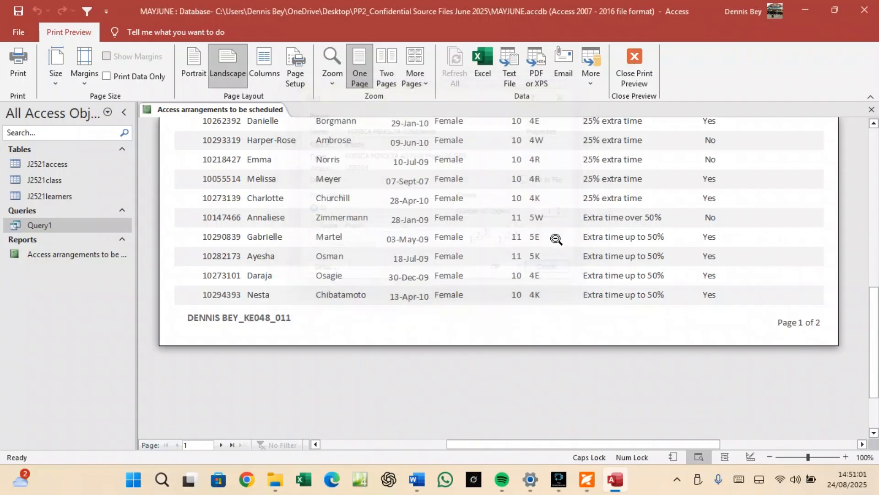
# Leave Print Preview and close the Access arrangements report.
pyautogui.click(634, 66)
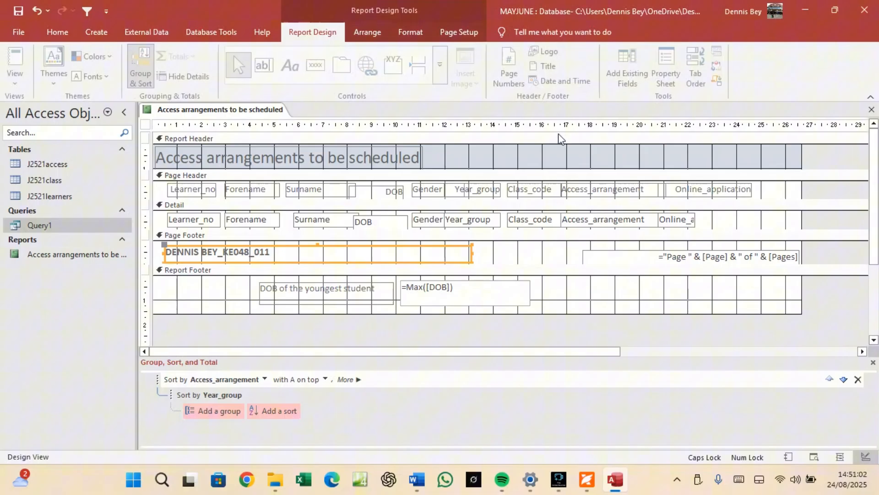
pyautogui.rightClick(269, 110)
pyautogui.click(294, 136)
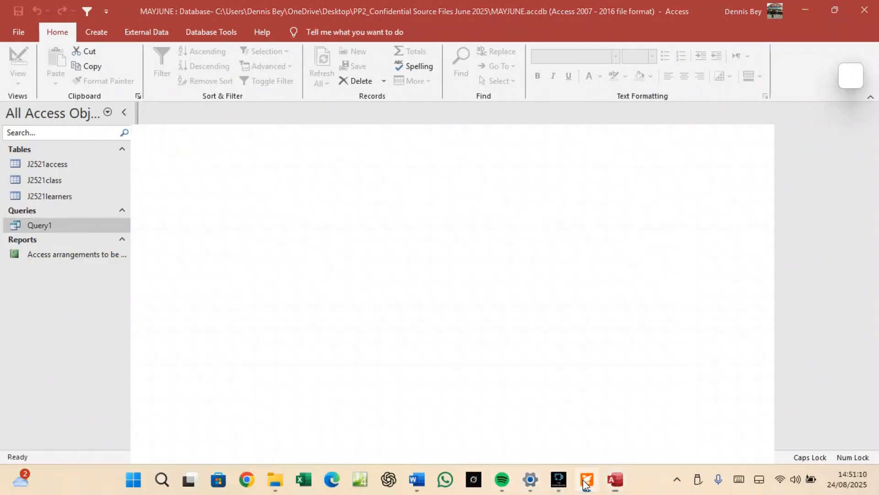
# Read question 21's label requirements in the exam PDF, then minimise Foxit to reveal Access.
pyautogui.click(587, 480)
pyautogui.scroll(-3, 381, 337)
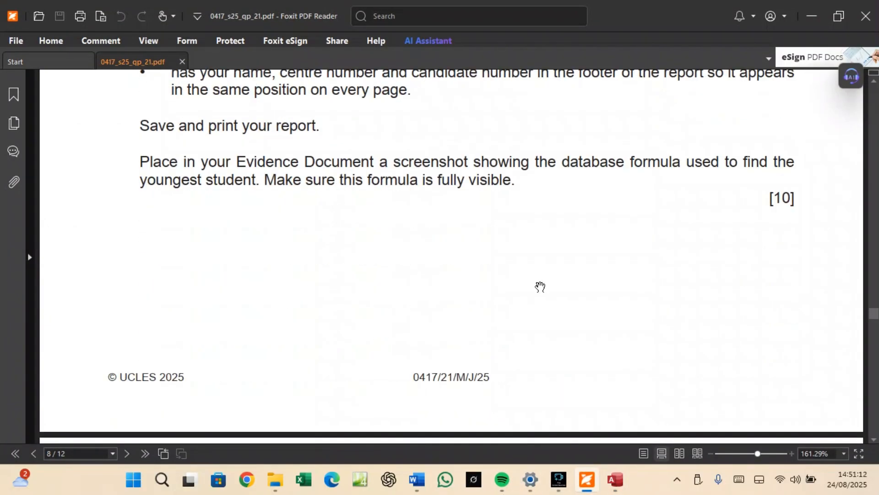
pyautogui.scroll(-6, 540, 289)
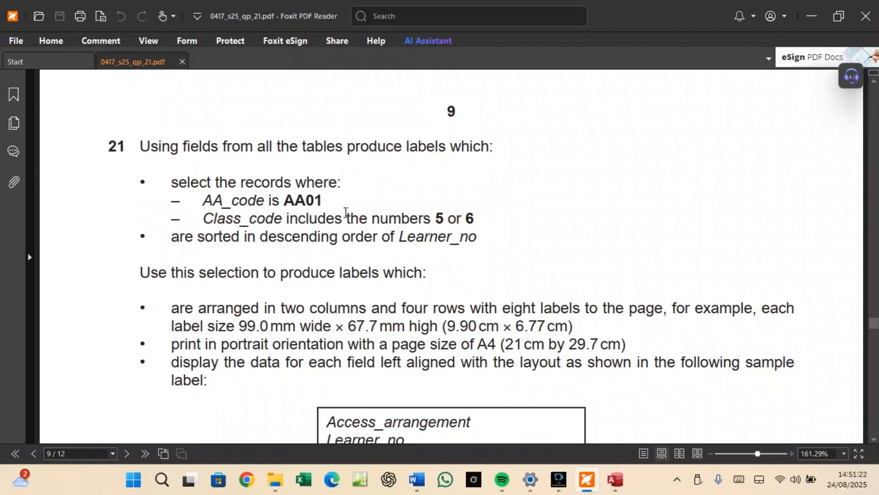
pyautogui.scroll(-3, 345, 211)
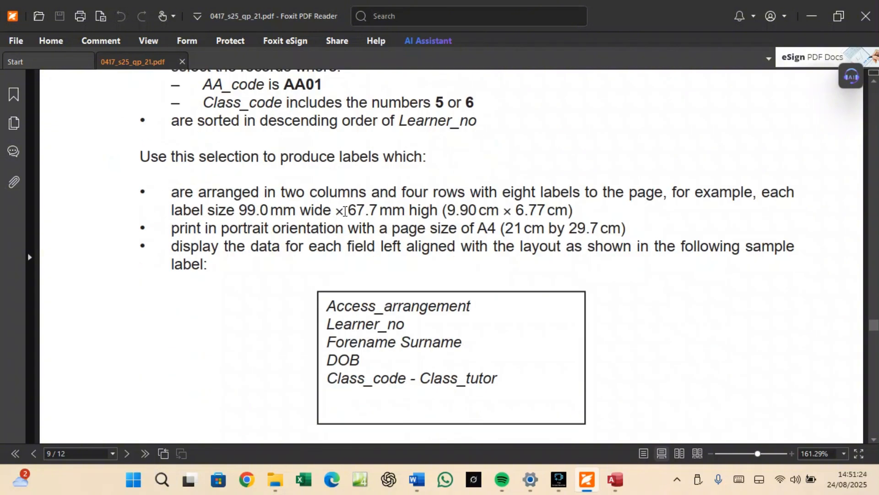
pyautogui.scroll(2, 346, 211)
pyautogui.scroll(-3, 376, 284)
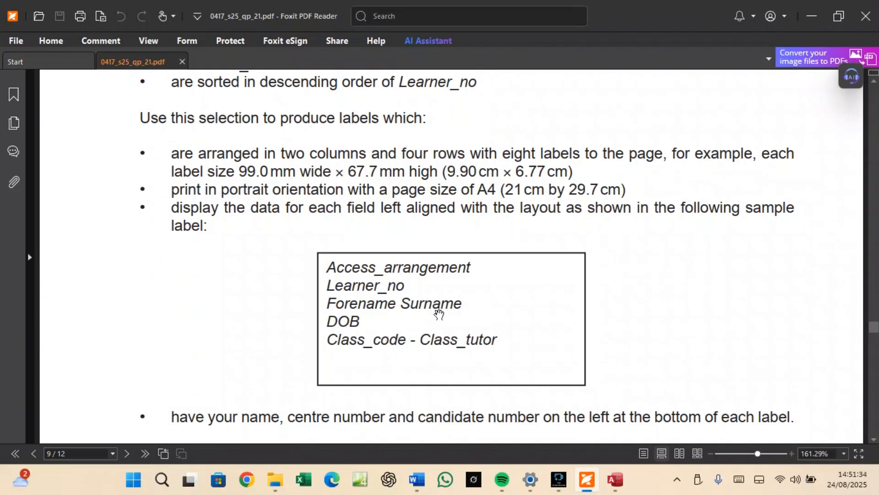
pyautogui.scroll(3, 384, 182)
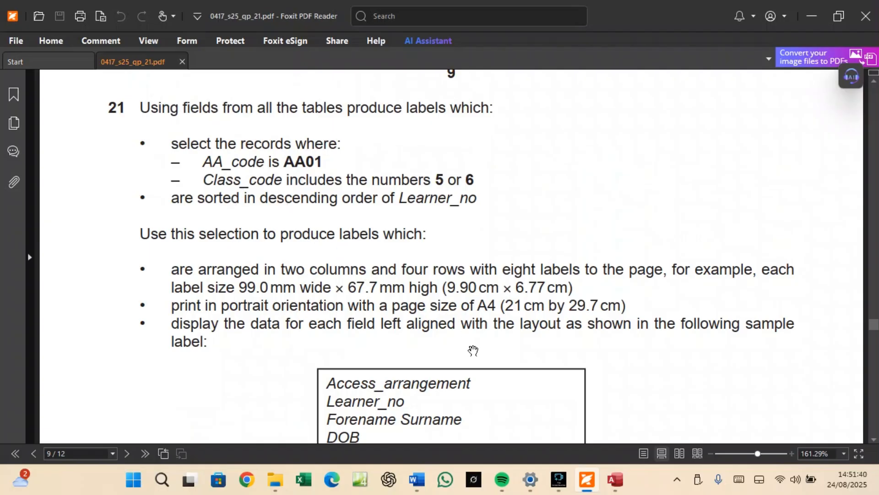
pyautogui.moveTo(589, 479)
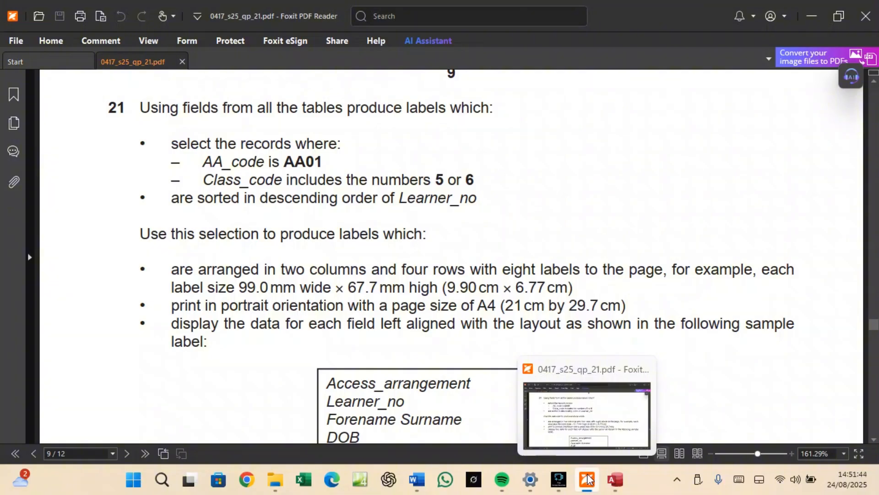
pyautogui.click(588, 479)
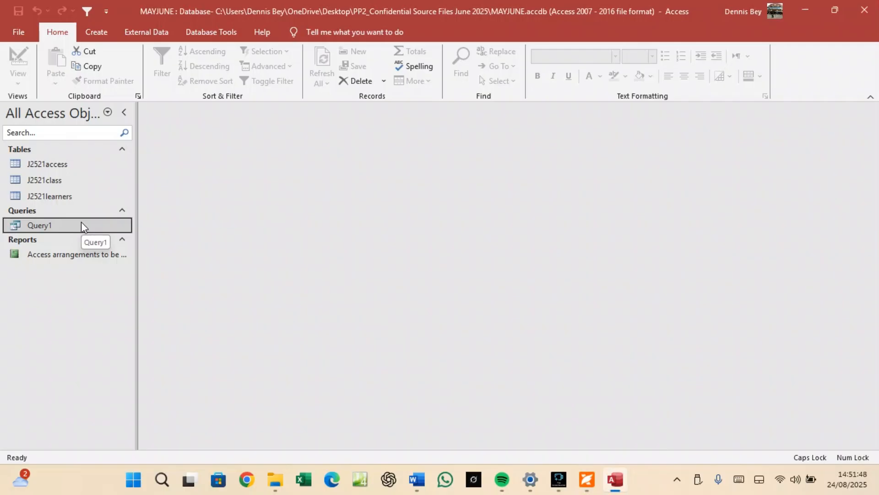
# Start a new Query Design with J2521access, J2521learners and J2521class tables added.
pyautogui.click(64, 165)
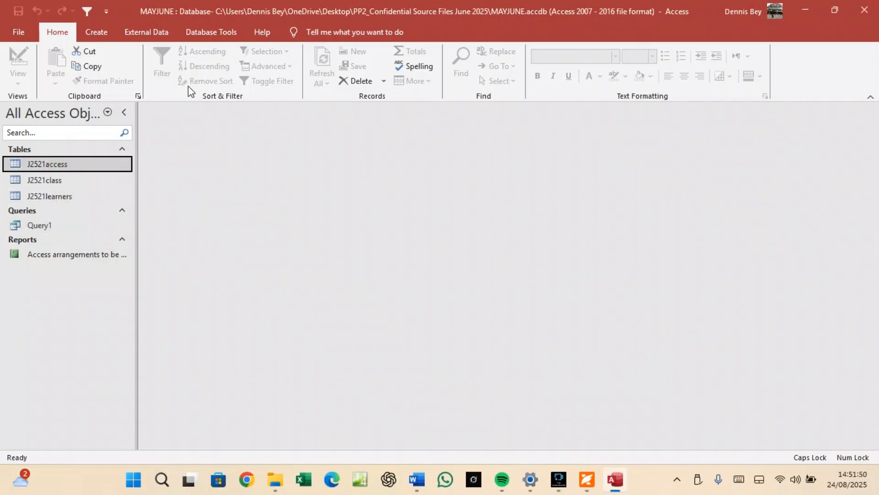
pyautogui.click(96, 32)
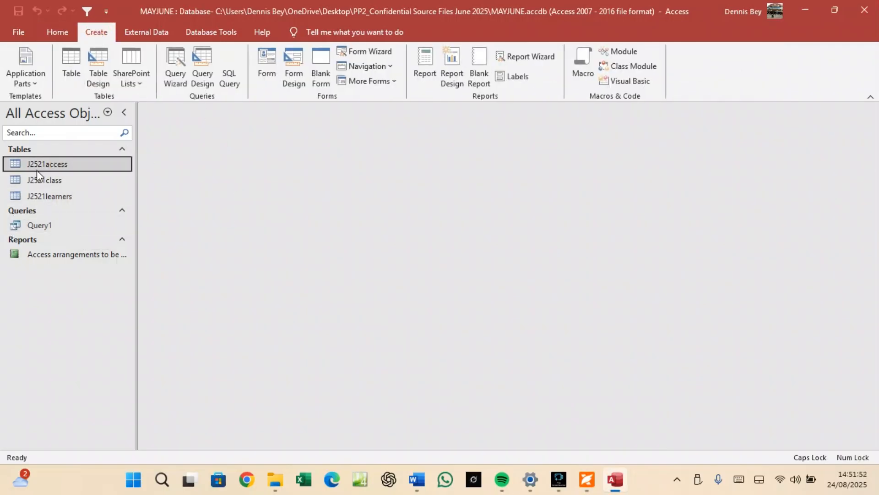
pyautogui.click(202, 78)
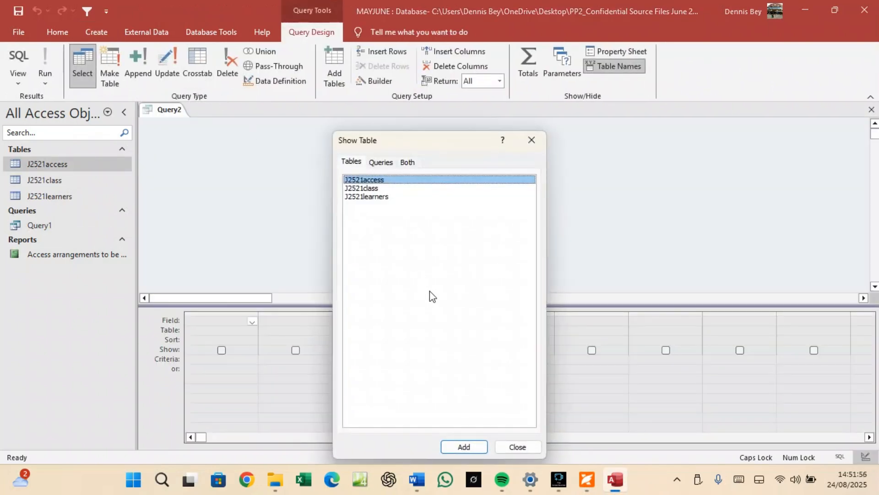
pyautogui.keyDown('shift'); pyautogui.click(355, 197); pyautogui.keyUp('shift')
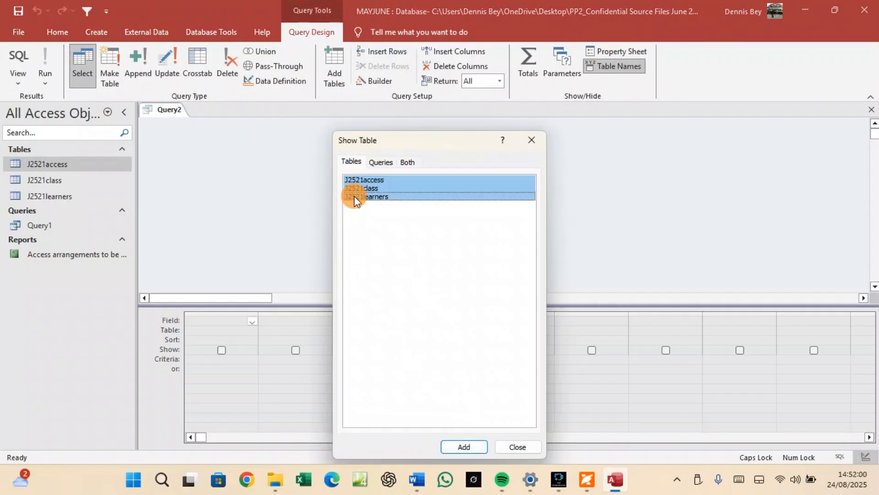
pyautogui.click(464, 447)
pyautogui.click(516, 446)
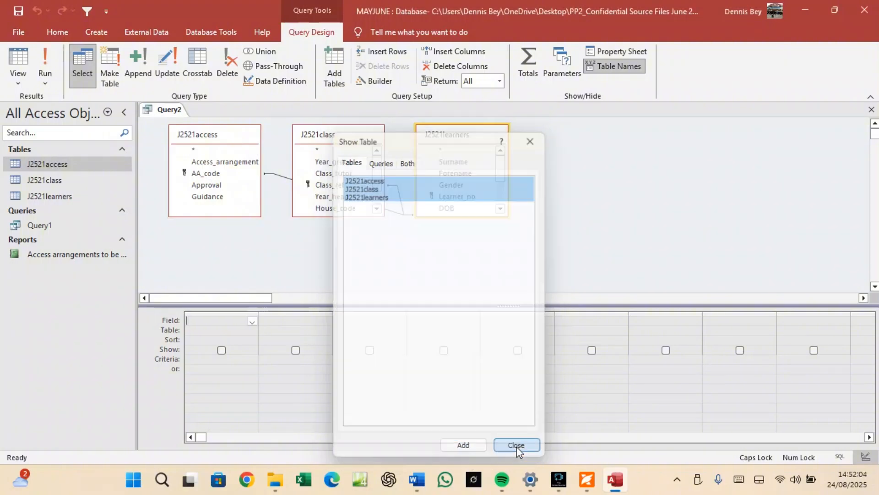
# Move J2521class right and enlarge J2521class and J2521learners so all fields show.
pyautogui.moveTo(320, 131); pyautogui.dragTo(595, 134)
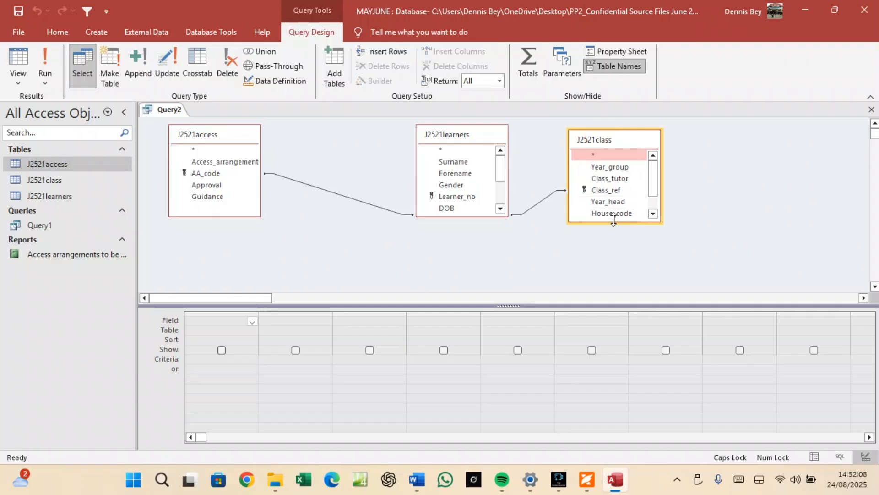
pyautogui.moveTo(614, 220); pyautogui.dragTo(627, 264)
pyautogui.moveTo(476, 216); pyautogui.dragTo(478, 284)
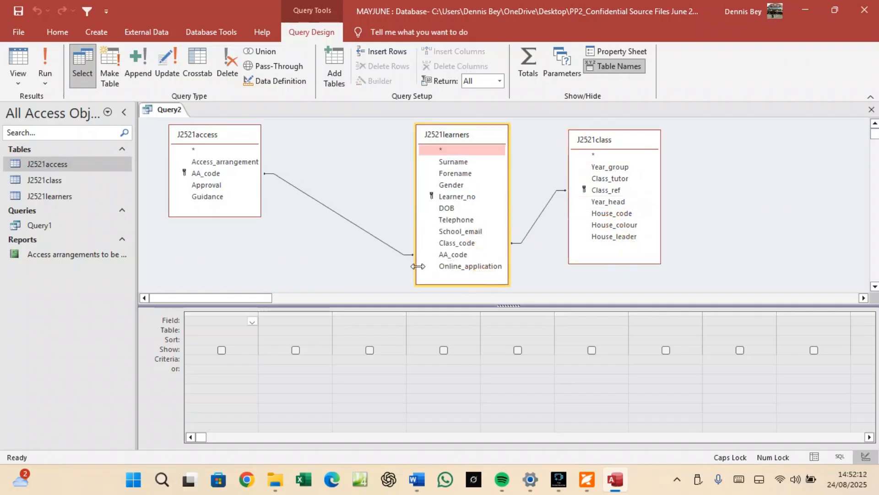
# Scroll to question 21's sample label in the exam PDF, then minimise Foxit.
pyautogui.click(591, 476)
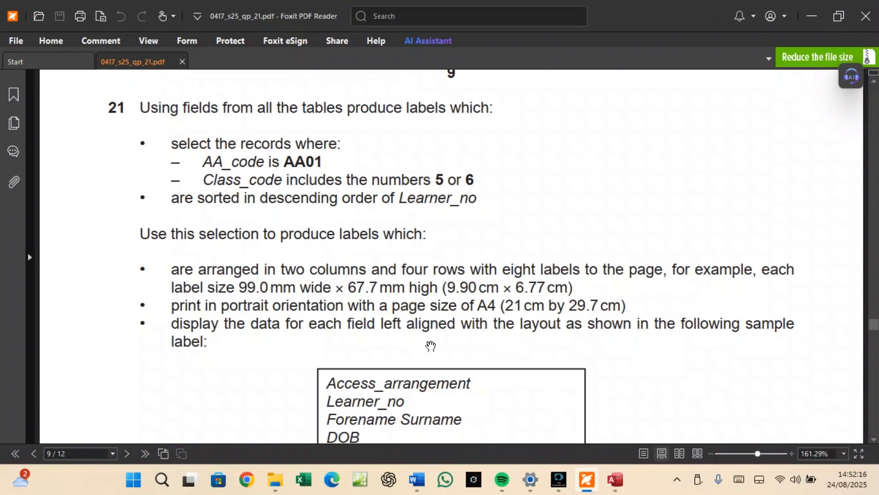
pyautogui.scroll(-2, 424, 342)
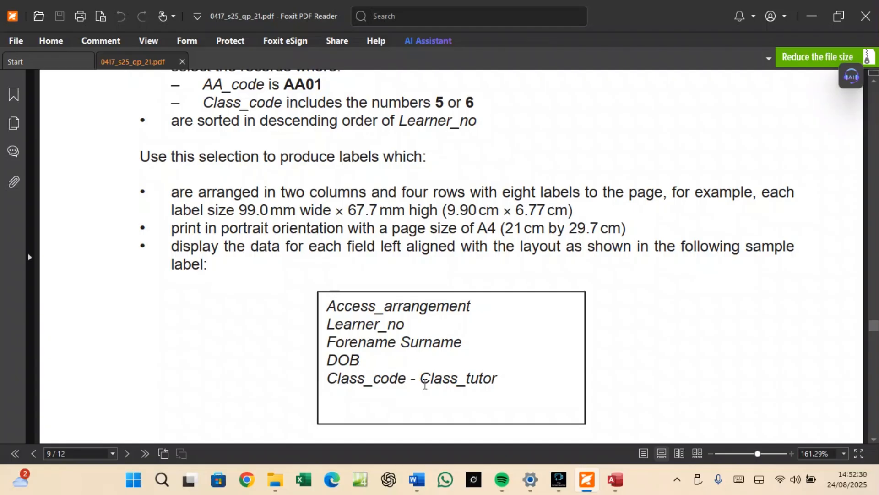
pyautogui.click(585, 487)
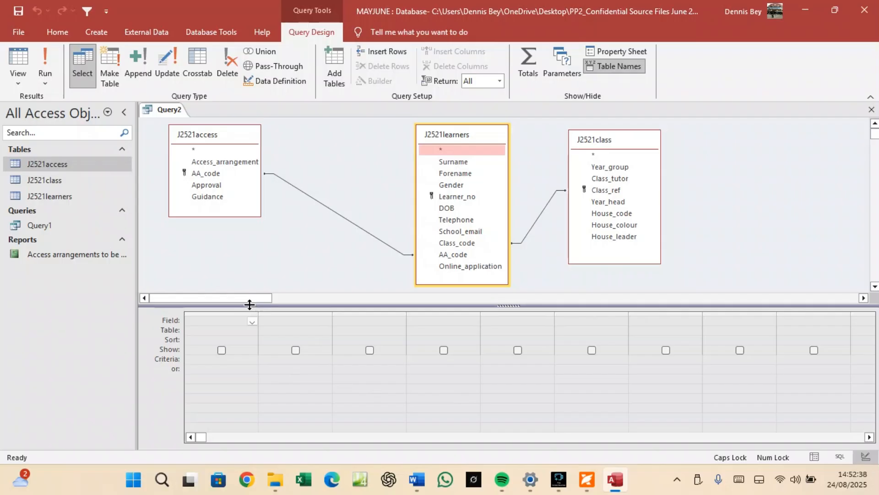
# Add Access_arrangement, Learner_no, Forename, Surname, DOB, Class_code and Class_tutor to the query grid.
pyautogui.doubleClick(230, 162)
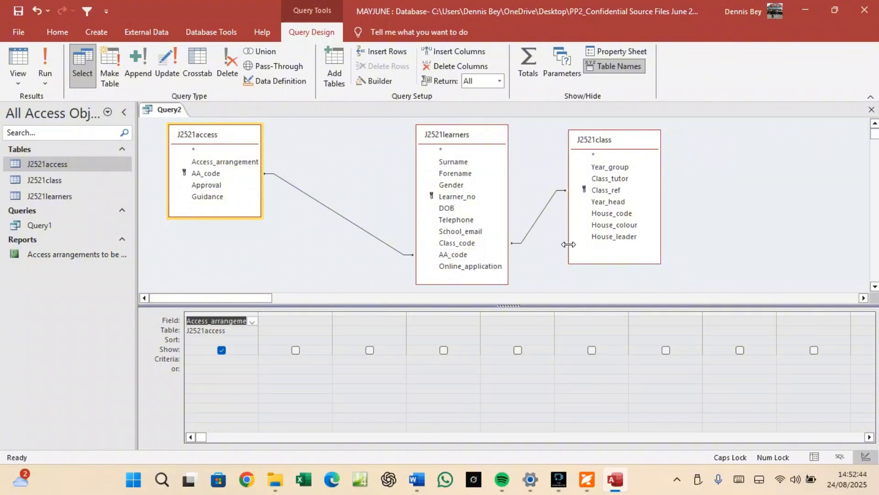
pyautogui.doubleClick(468, 197)
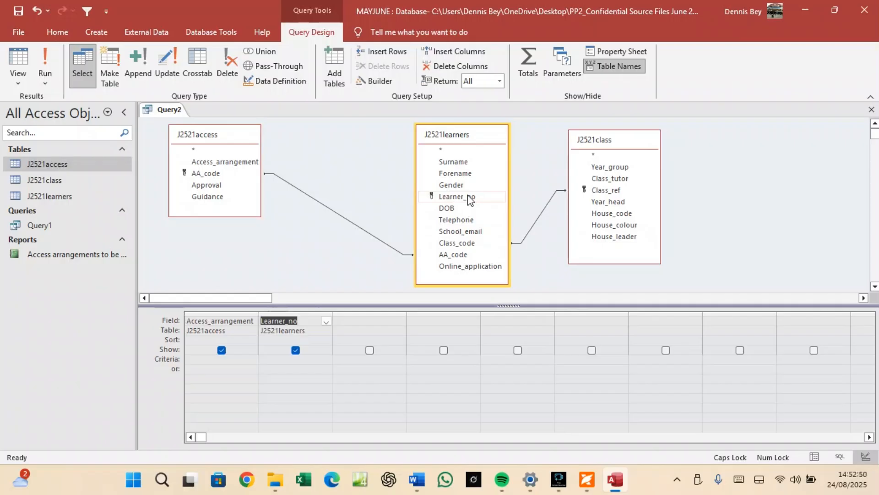
pyautogui.doubleClick(463, 174)
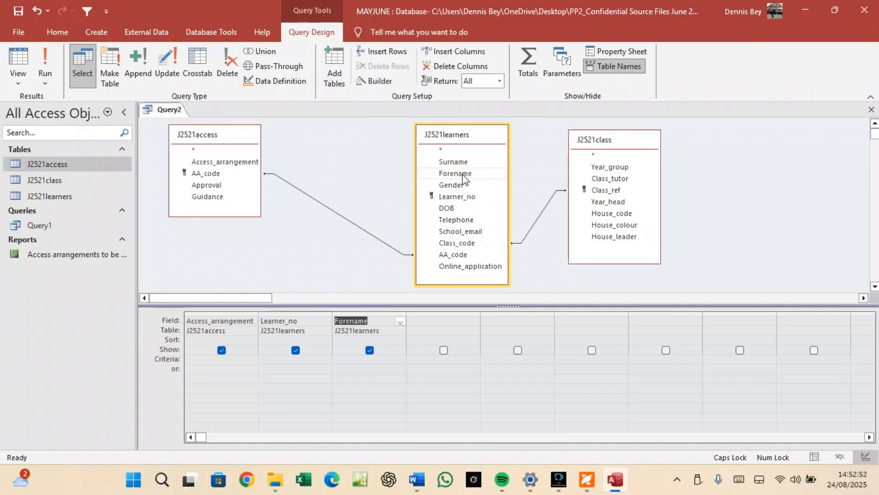
pyautogui.doubleClick(457, 163)
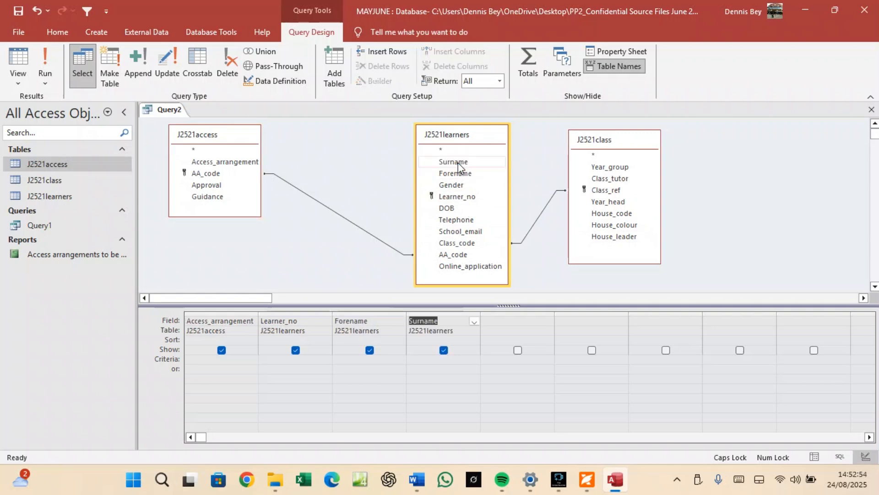
pyautogui.click(449, 209)
pyautogui.doubleClick(449, 209)
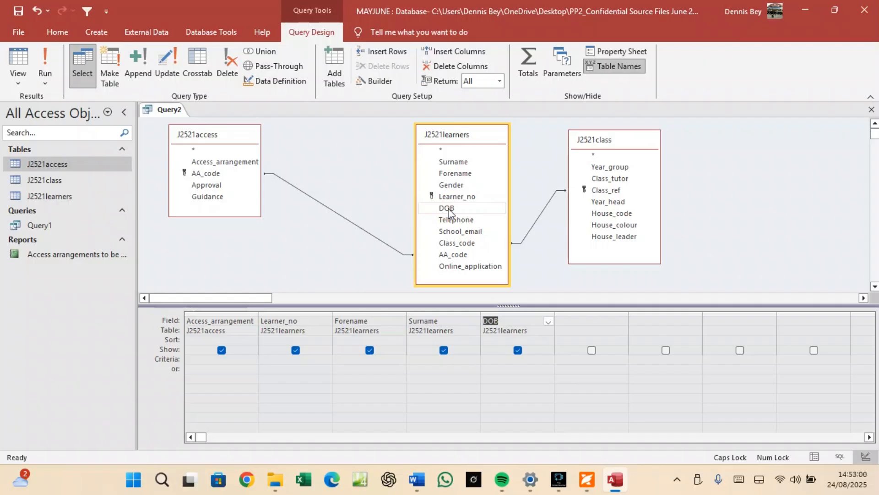
pyautogui.doubleClick(447, 245)
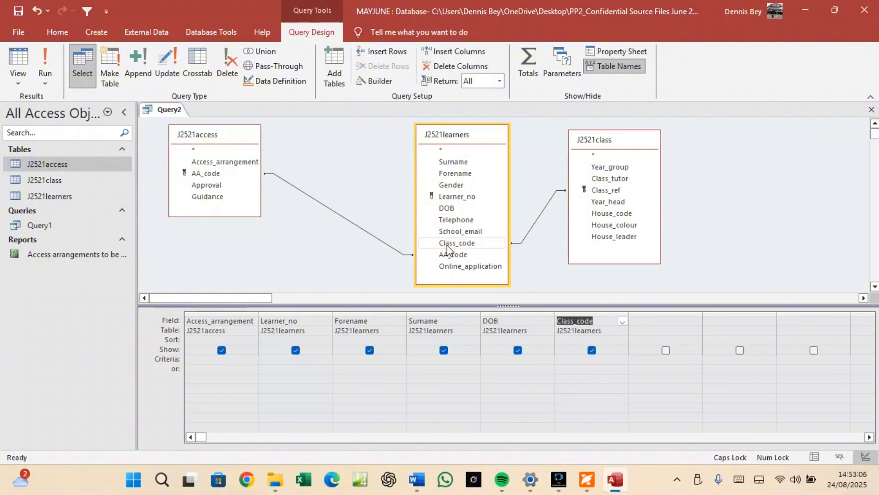
pyautogui.click(598, 178)
pyautogui.doubleClick(598, 178)
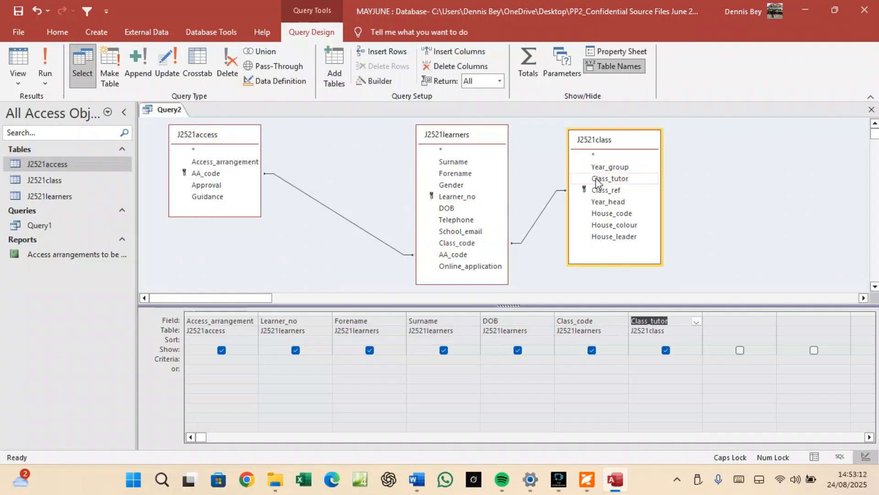
pyautogui.click(587, 480)
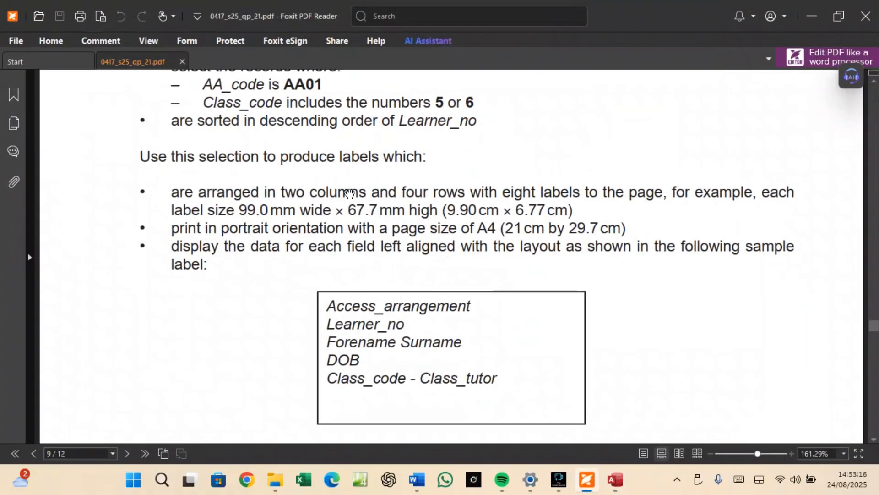
pyautogui.scroll(2, 351, 194)
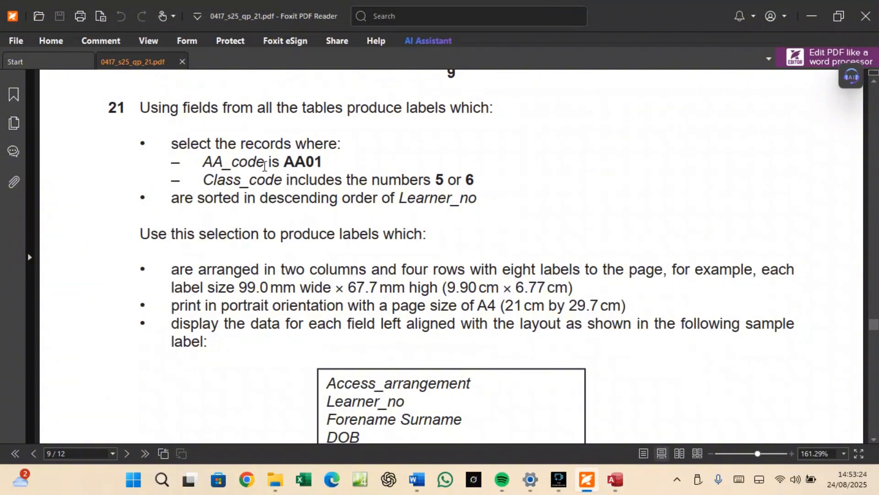
pyautogui.scroll(-2, 375, 341)
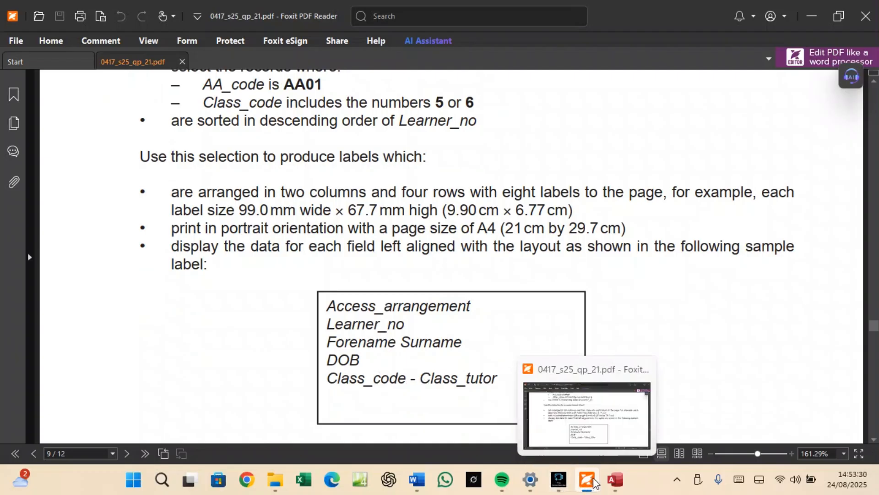
# Back in the query design, add AA_code from J2521access to the grid.
pyautogui.click(615, 479)
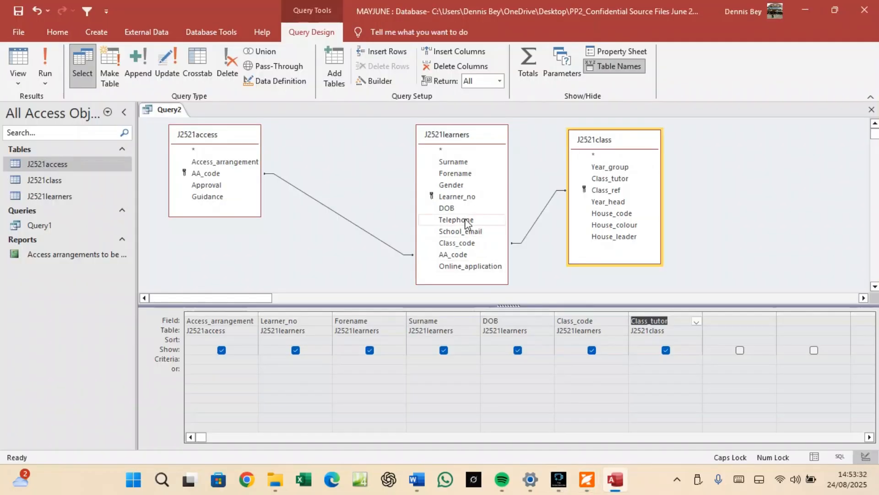
pyautogui.doubleClick(219, 172)
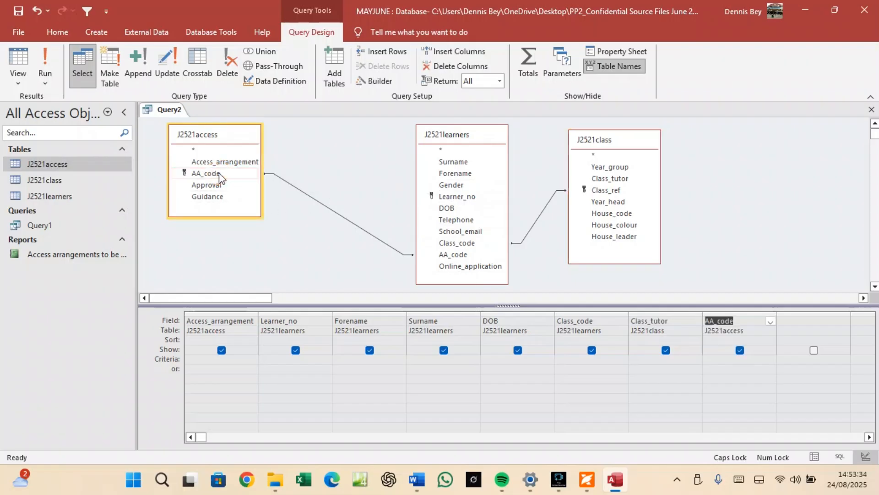
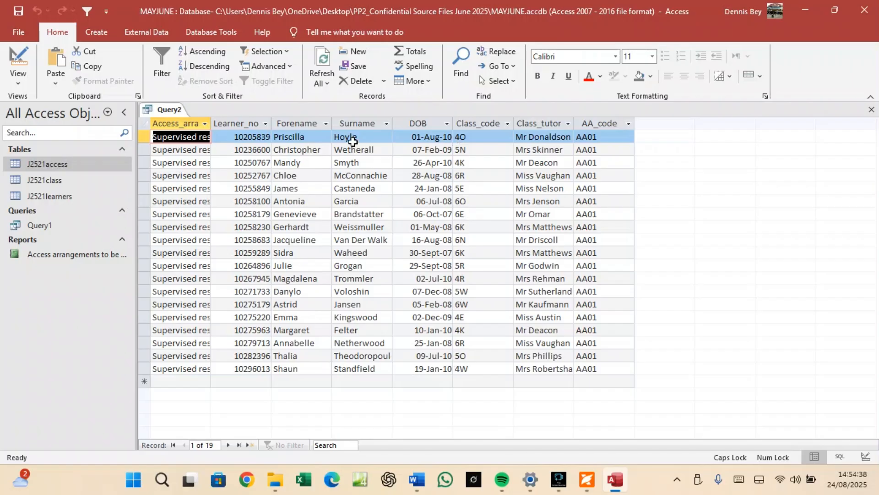
# Switch Query2 to Design View to see its three joined tables and the AA01 criterion.
pyautogui.click(176, 112)
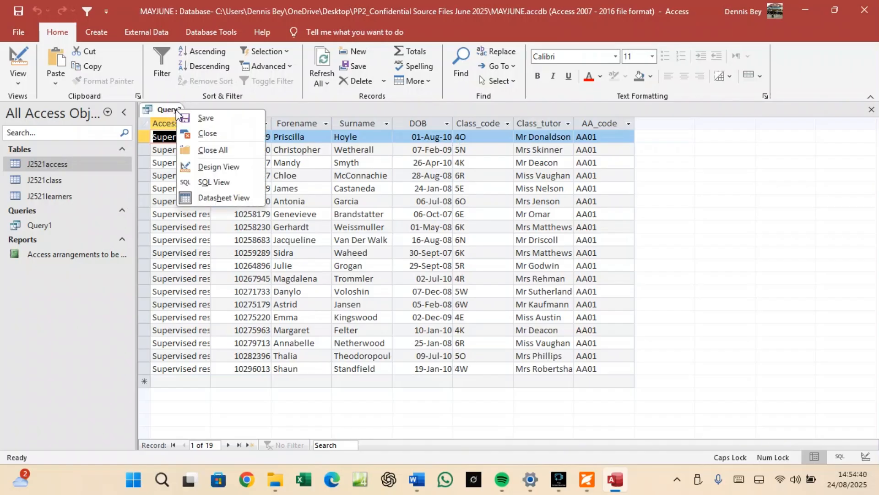
pyautogui.click(209, 168)
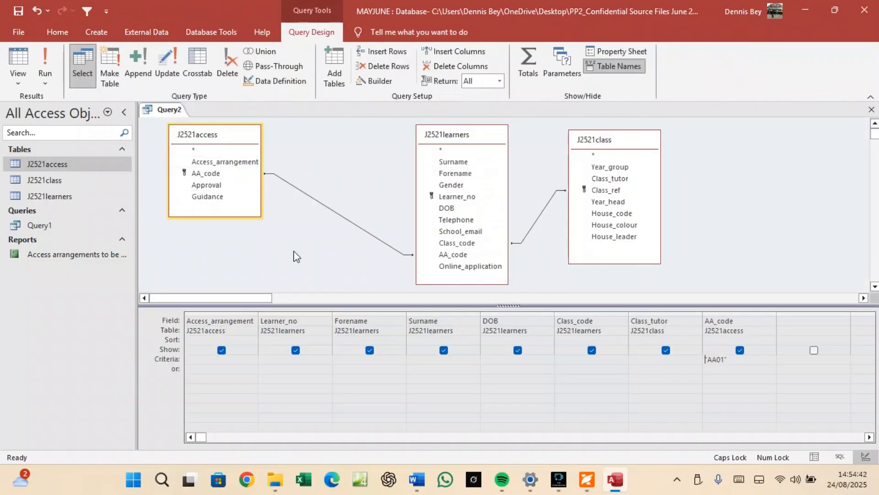
# Enter the Like "*5* or *6*" criterion under Class_code, run Query2, and return to design.
pyautogui.click(562, 359)
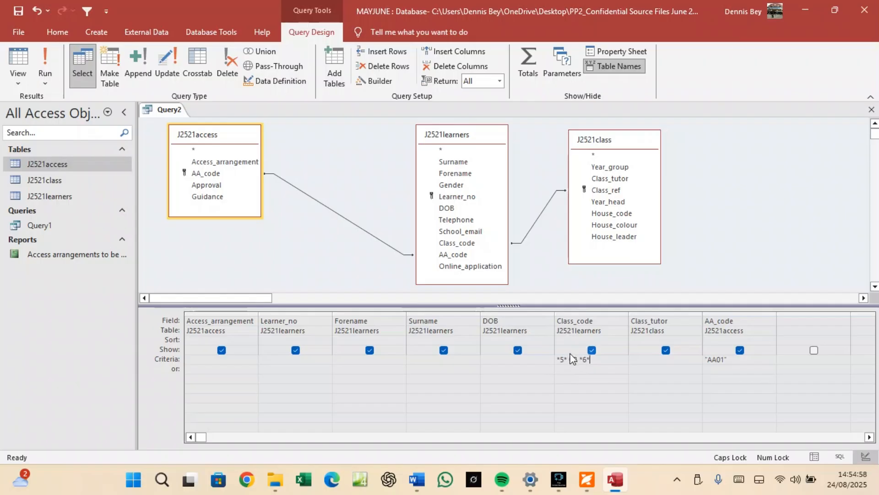
pyautogui.click(53, 59)
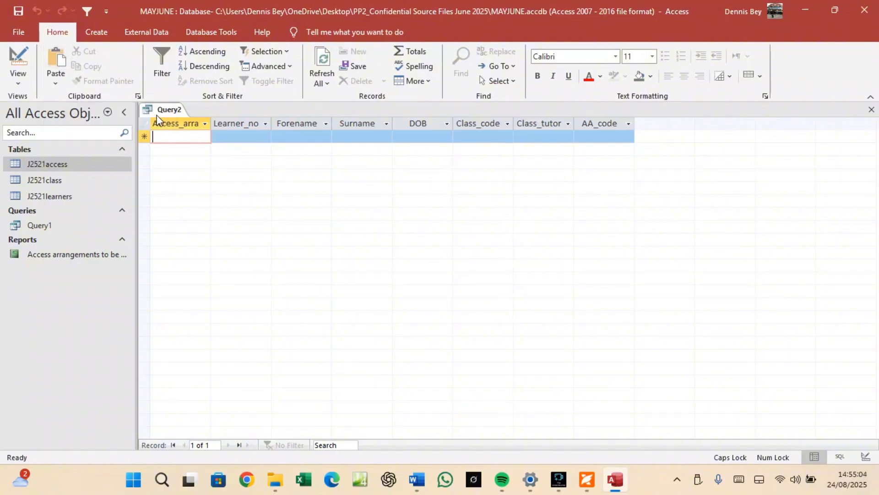
pyautogui.rightClick(161, 108)
pyautogui.click(202, 165)
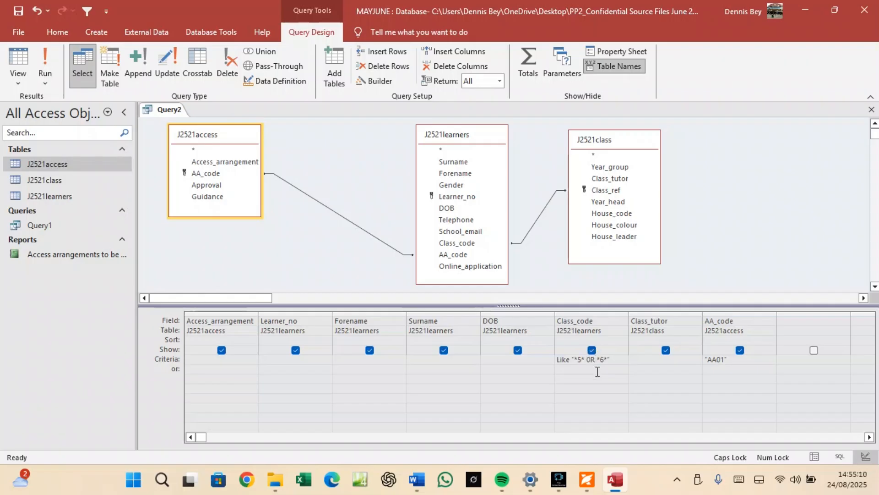
# Retype the criterion's OR in lowercase and run Query2 again.
pyautogui.press('BackSpace')
pyautogui.press('BackSpace')
pyautogui.press('capslock')
pyautogui.write('or')
pyautogui.click(48, 64)
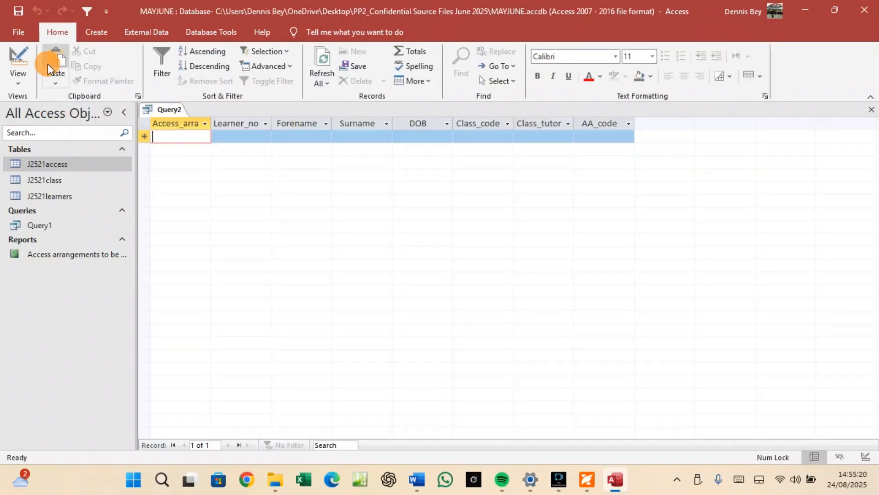
# Remove the stray AA01 entry from the empty datasheet, discard the new record, and return to Design View.
pyautogui.write('AA01')
pyautogui.rightClick(164, 109)
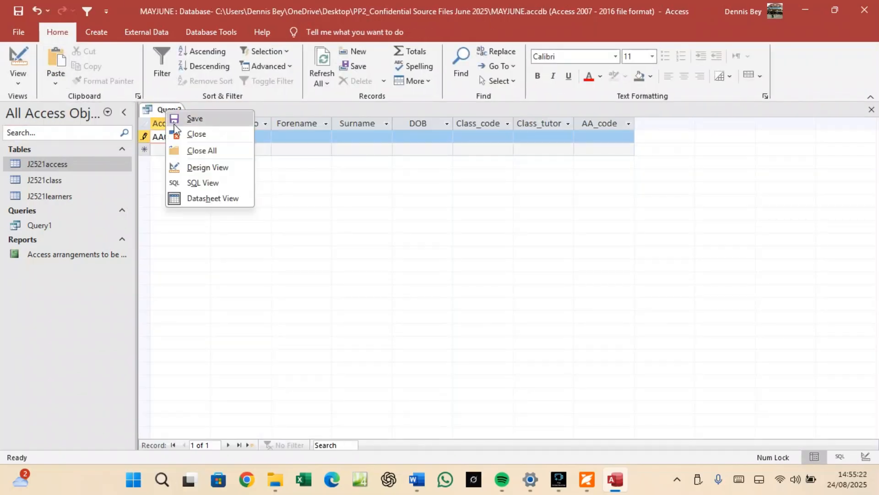
pyautogui.click(193, 172)
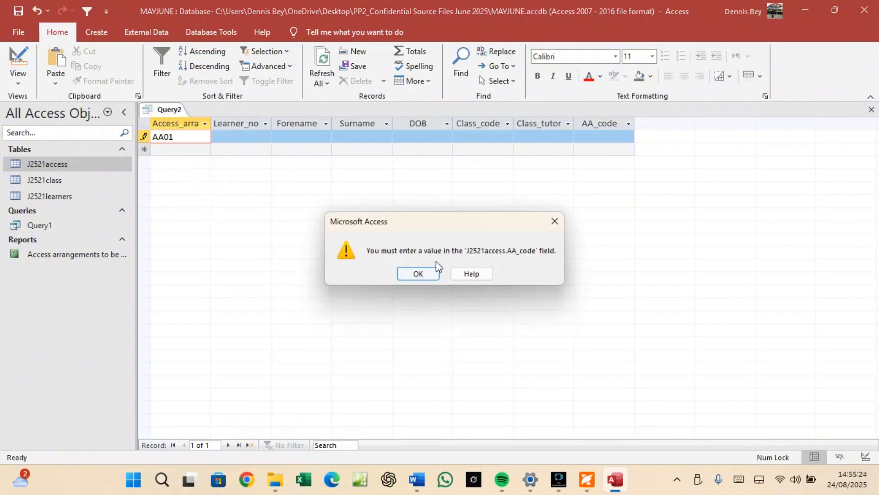
pyautogui.click(425, 274)
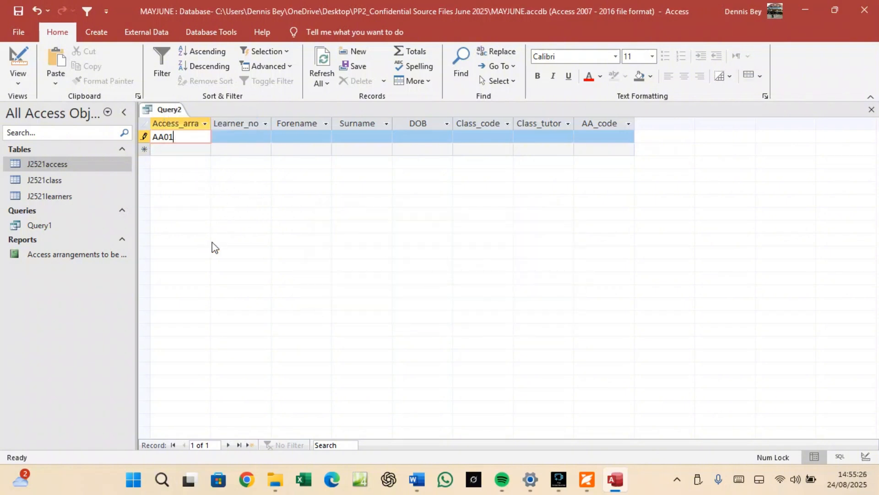
pyautogui.press('BackSpace')
pyautogui.press('BackSpace')
pyautogui.press('BackSpace')
pyautogui.rightClick(159, 110)
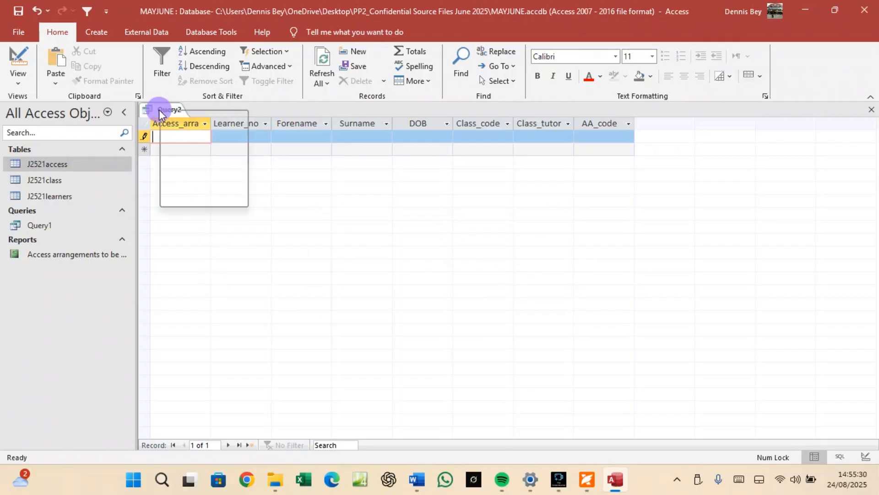
pyautogui.click(182, 167)
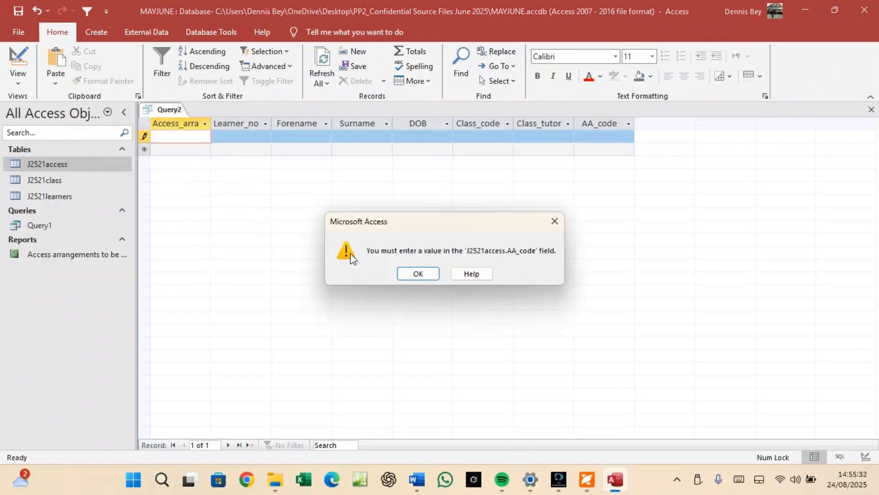
pyautogui.click(418, 273)
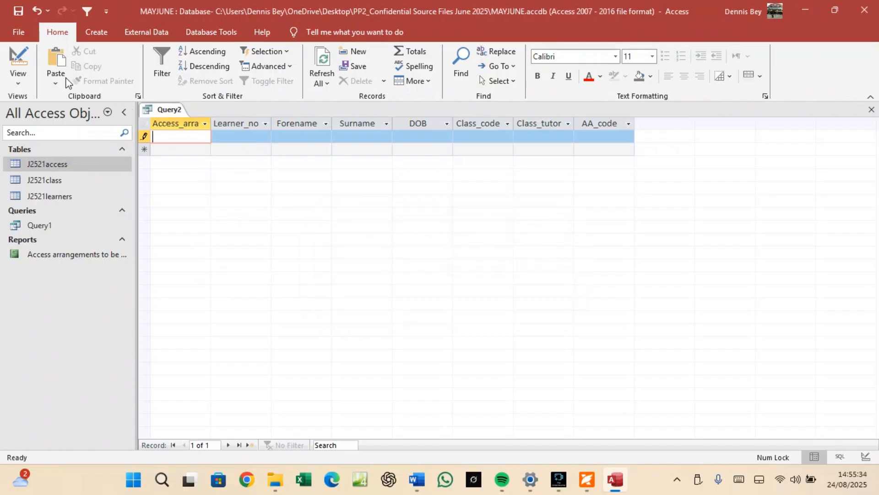
pyautogui.click(35, 11)
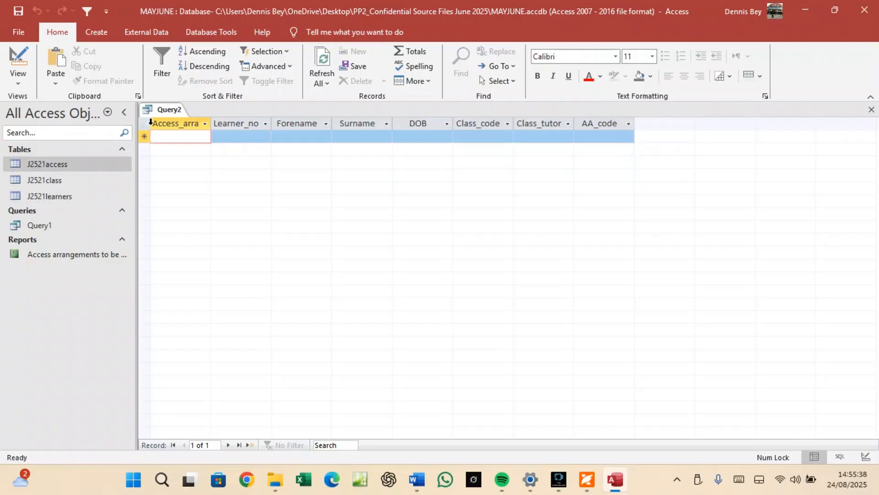
pyautogui.rightClick(165, 110)
pyautogui.click(201, 160)
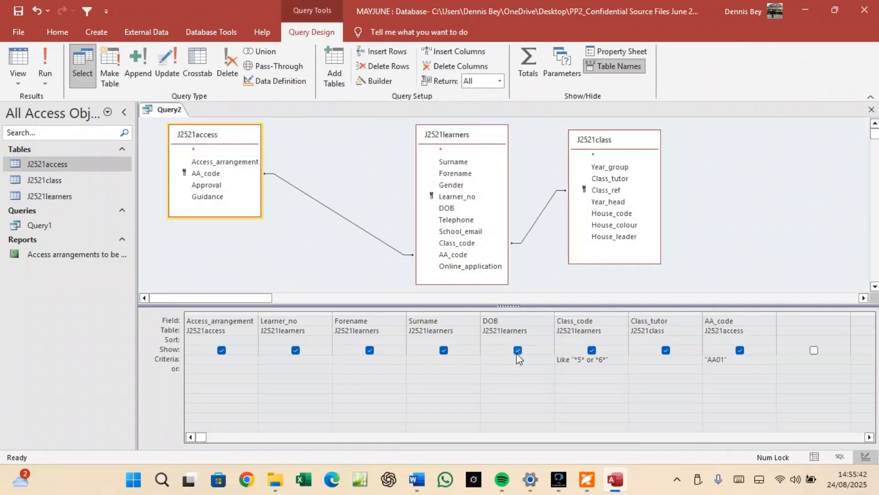
# Test the Class_code criterion by running Query2, then go back to Design View.
pyautogui.click(571, 369)
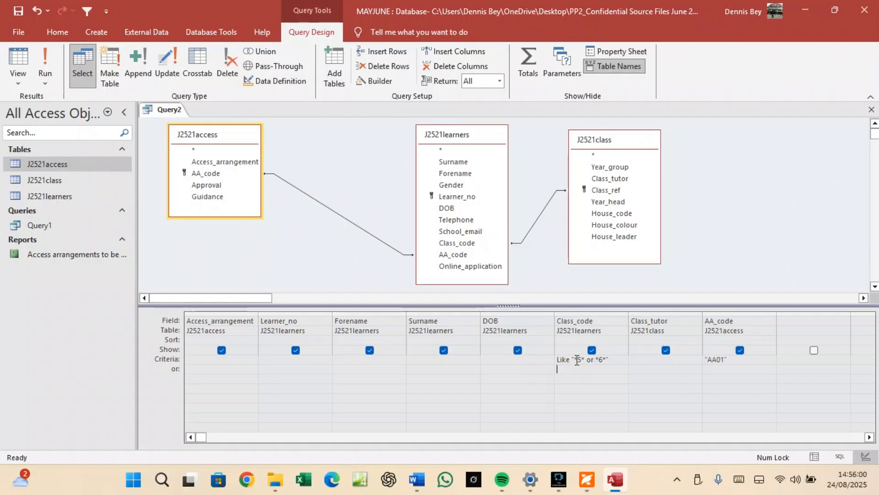
pyautogui.click(582, 359)
pyautogui.click(579, 362)
pyautogui.click(48, 62)
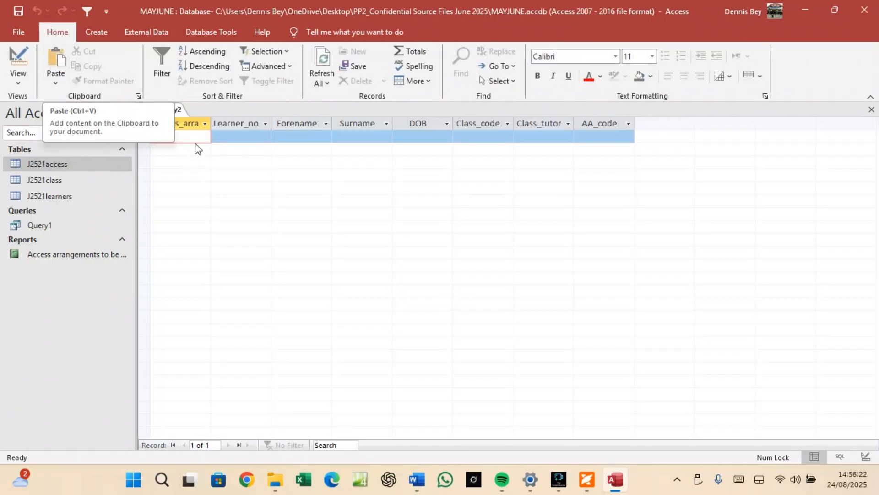
pyautogui.rightClick(190, 128)
pyautogui.rightClick(169, 109)
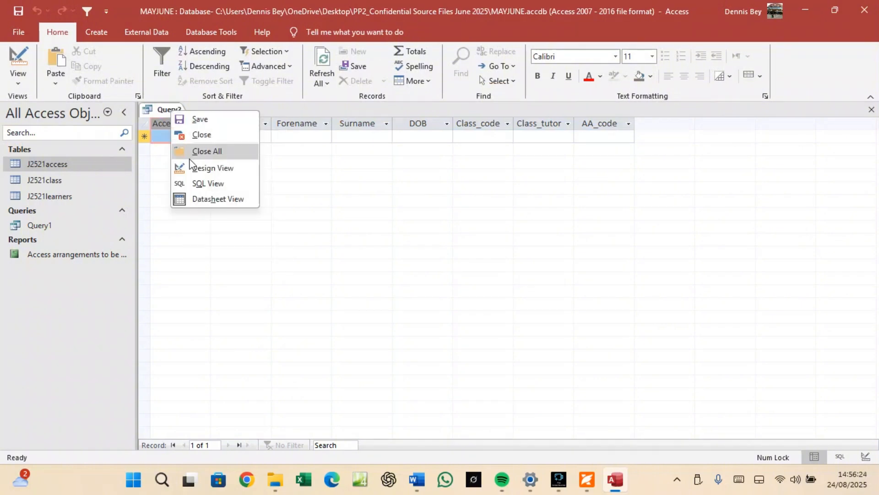
pyautogui.click(212, 168)
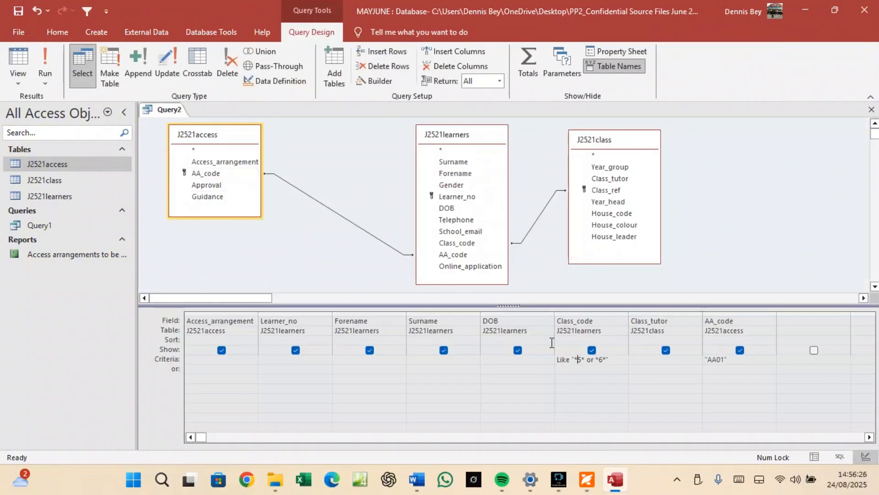
# Erase the Class_code criterion and rerun Query2, returning all 19 AA01 records.
pyautogui.click(620, 356)
pyautogui.press('BackSpace')
pyautogui.press('BackSpace')
pyautogui.press('BackSpace')
pyautogui.press('BackSpace')
pyautogui.press('BackSpace')
pyautogui.press('BackSpace')
pyautogui.press('BackSpace')
pyautogui.press('BackSpace')
pyautogui.press('BackSpace')
pyautogui.press('BackSpace')
pyautogui.press('BackSpace')
pyautogui.press('BackSpace')
pyautogui.press('BackSpace')
pyautogui.press('BackSpace')
pyautogui.press('BackSpace')
pyautogui.press('BackSpace')
pyautogui.press('BackSpace')
pyautogui.click(49, 58)
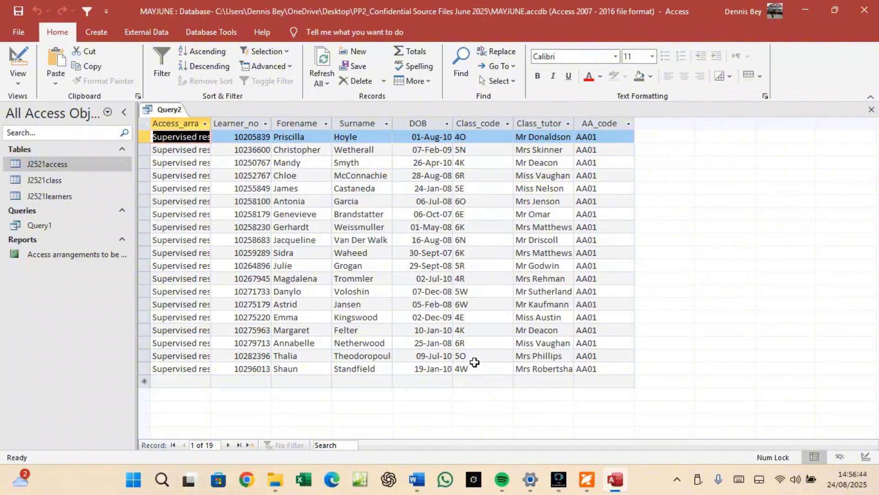
# Set the Class_code criterion to 5* or 6* and run Query2, leaving 13 records.
pyautogui.rightClick(173, 109)
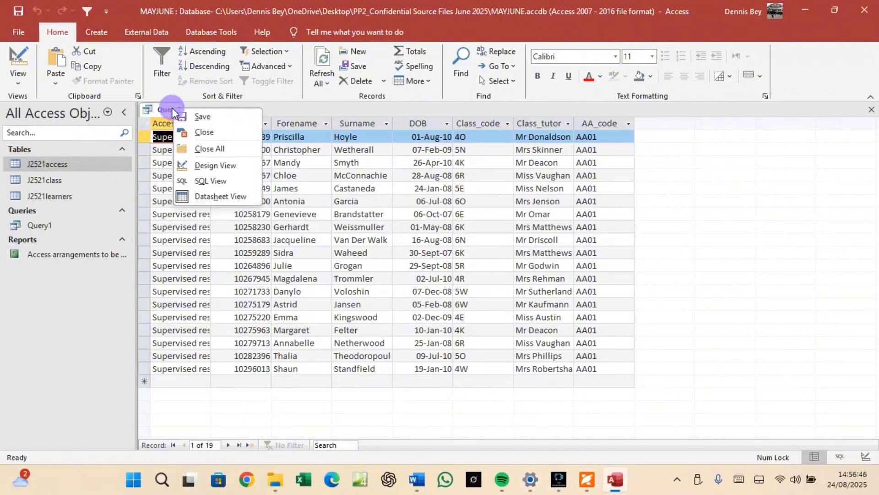
pyautogui.click(200, 165)
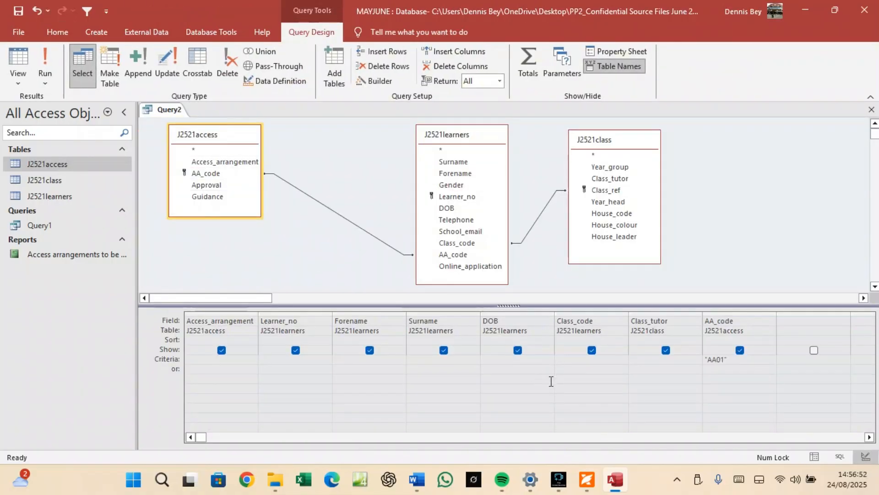
pyautogui.write('5* or 6*')
pyautogui.click(53, 53)
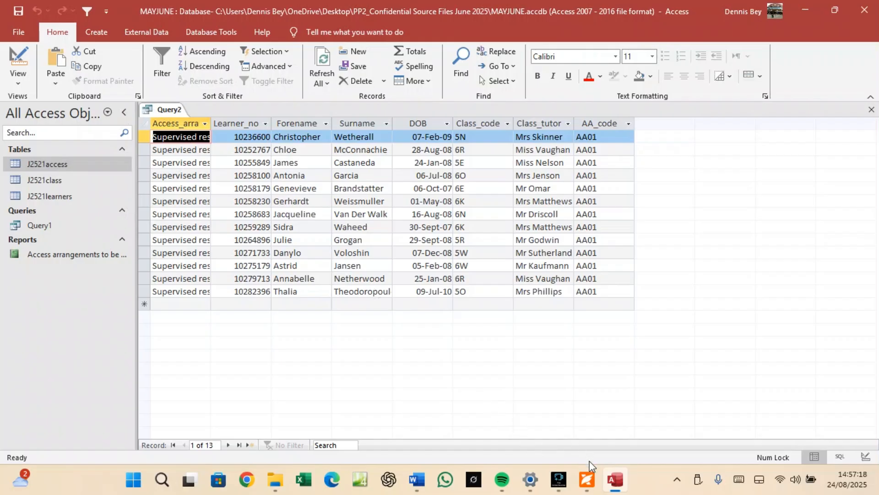
# Sort Query2's records by Learner_no from largest to smallest.
pyautogui.click(588, 479)
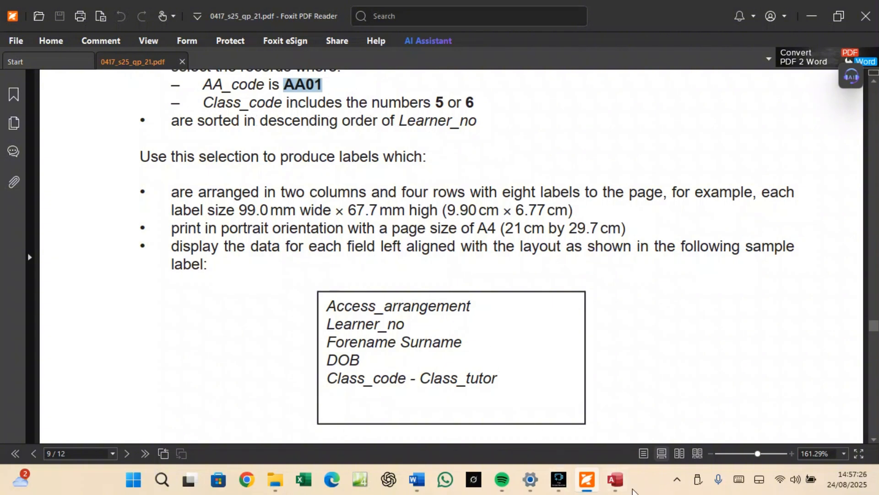
pyautogui.click(613, 485)
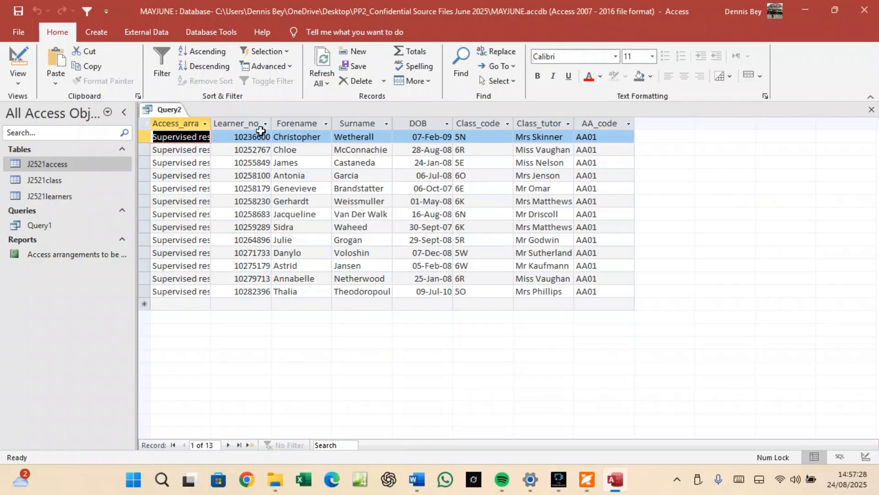
pyautogui.click(265, 124)
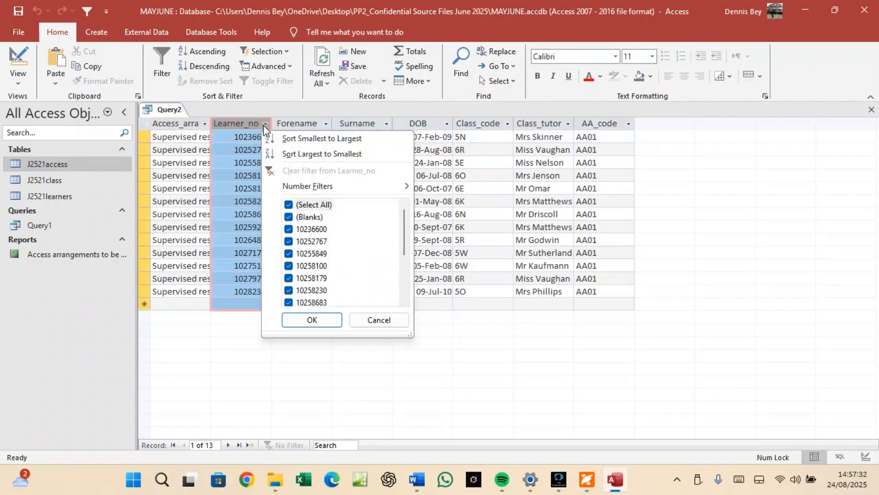
pyautogui.click(295, 155)
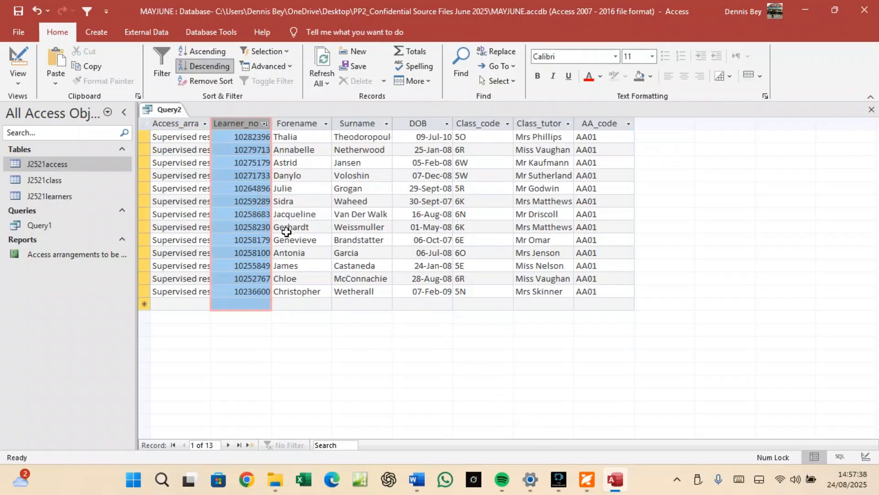
# Save the query under the name Query2.
pyautogui.rightClick(167, 110)
pyautogui.click(197, 120)
pyautogui.click(444, 190)
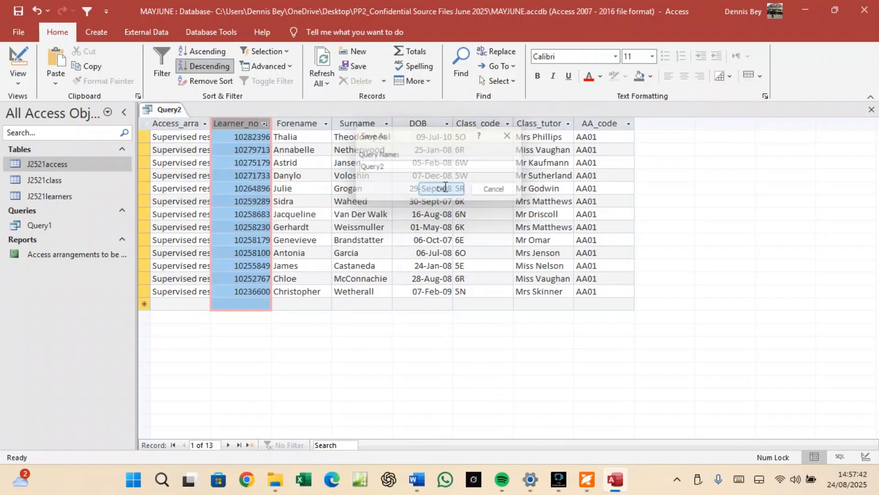
pyautogui.click(587, 479)
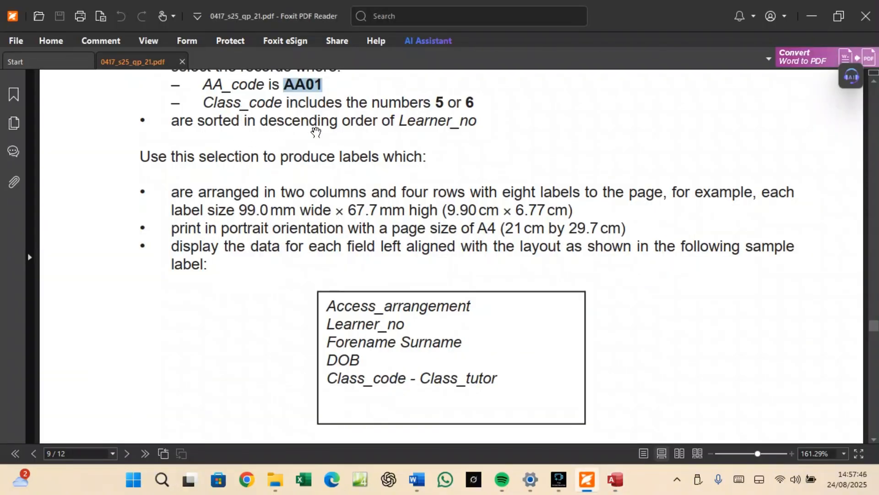
# Scroll through question 21 in the PDF to review the record and label requirements.
pyautogui.scroll(3, 314, 133)
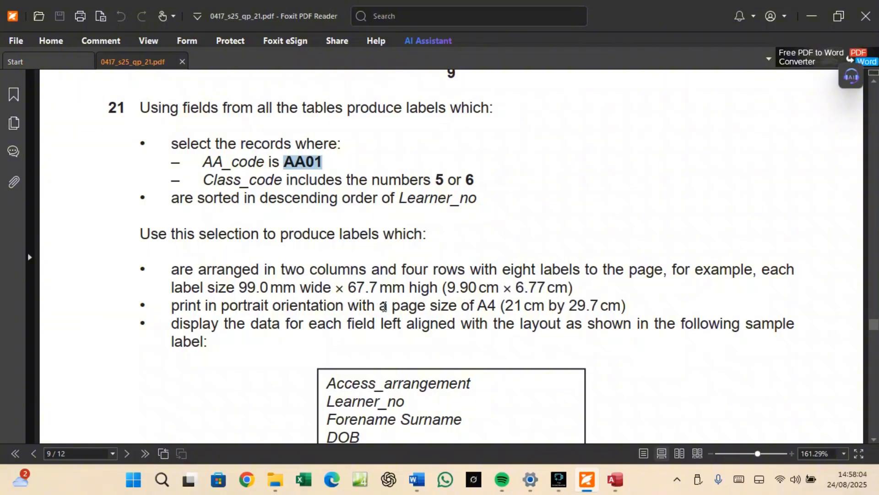
pyautogui.scroll(-3, 384, 306)
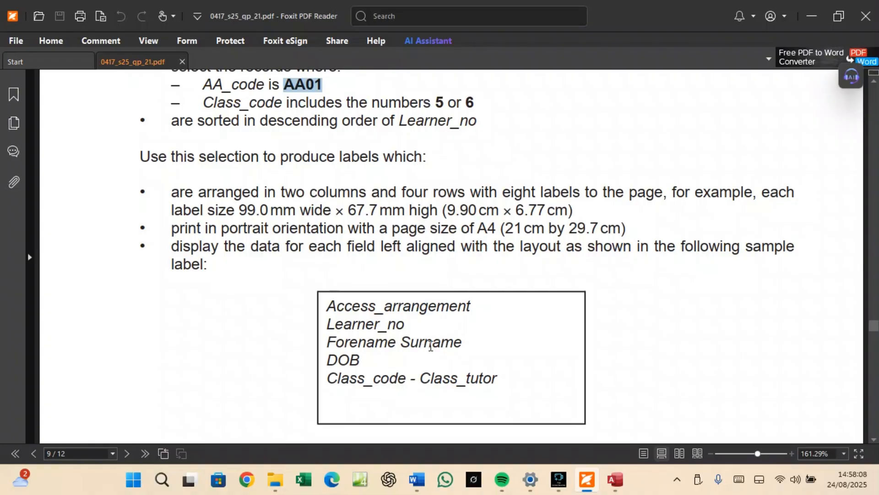
# Select Query2 in the navigation pane and close its open datasheet.
pyautogui.click(613, 480)
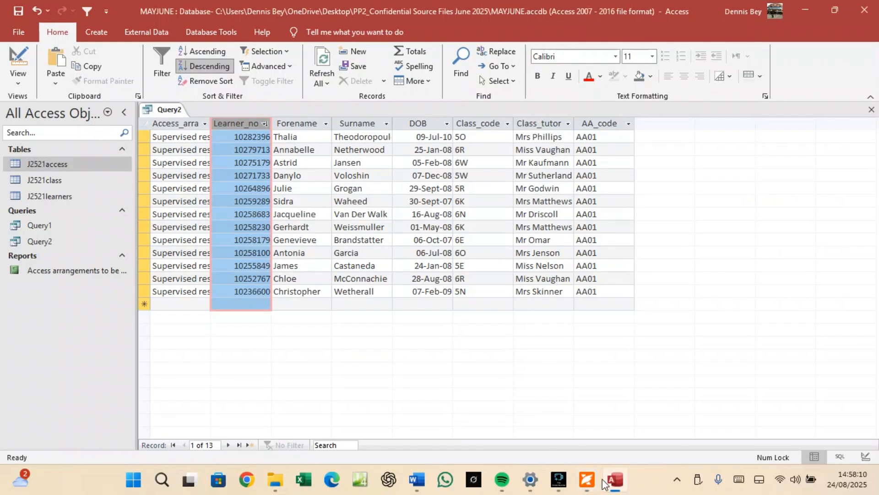
pyautogui.click(45, 246)
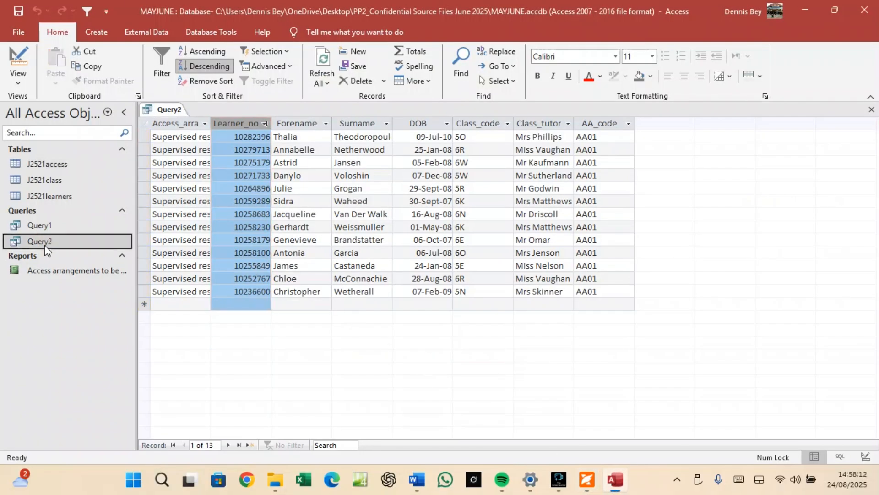
pyautogui.rightClick(169, 111)
pyautogui.click(195, 138)
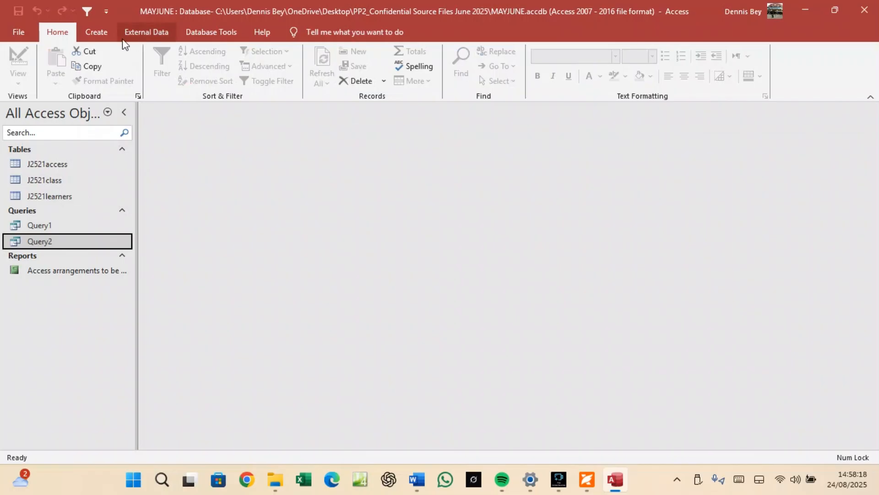
# Start a Labels report from Query2, look at the custom sizes, then cancel the wizard.
pyautogui.click(99, 36)
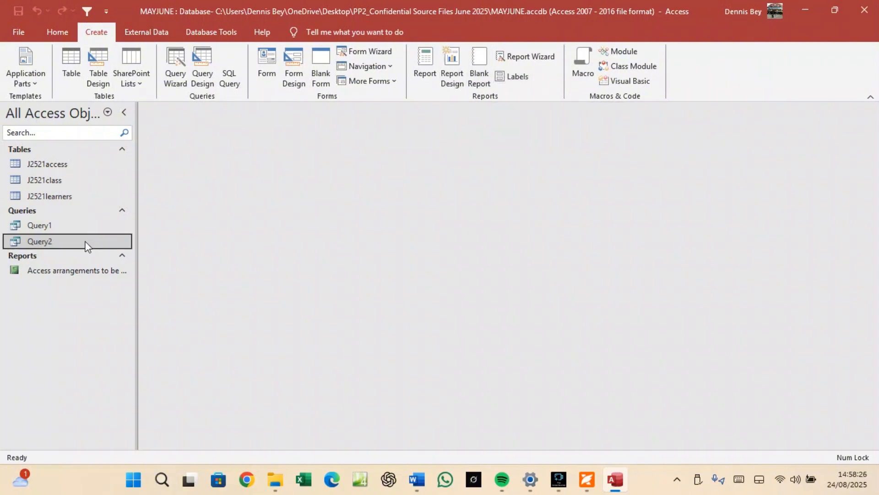
pyautogui.click(505, 75)
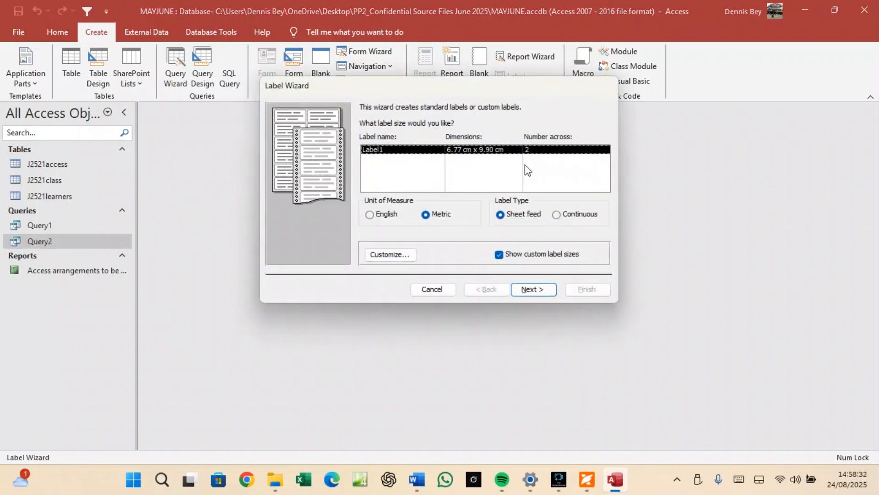
pyautogui.click(381, 255)
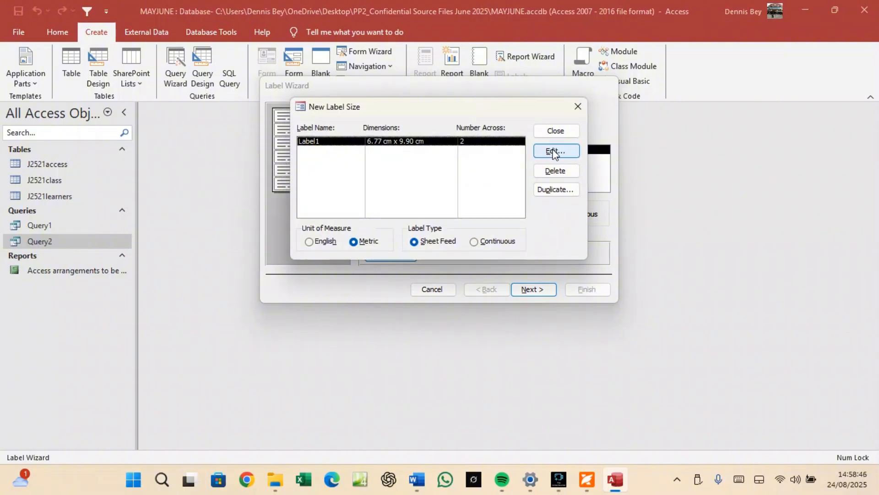
pyautogui.click(556, 131)
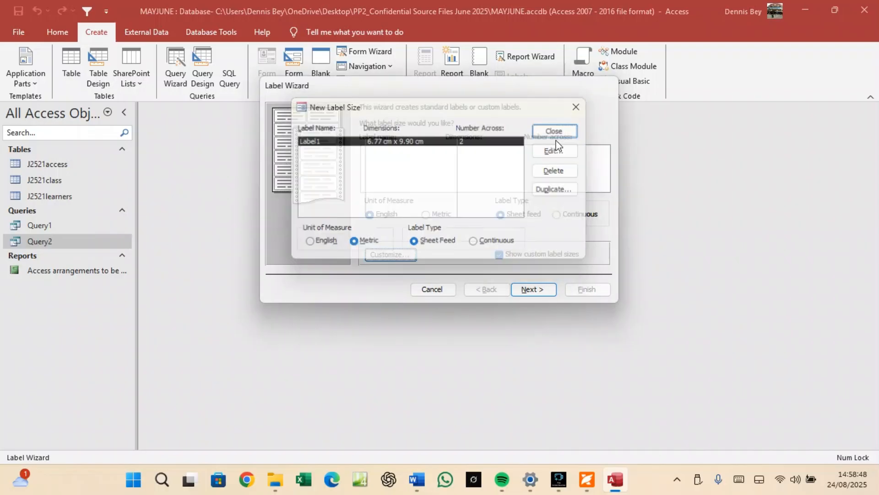
pyautogui.click(434, 299)
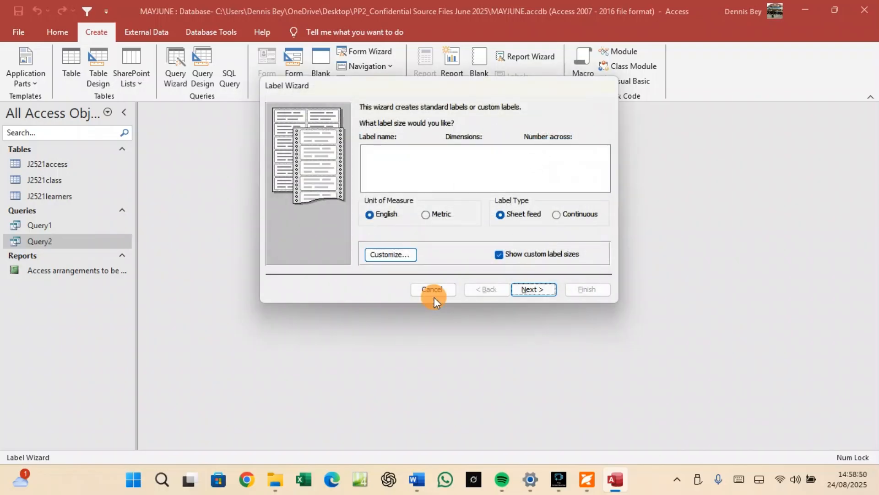
pyautogui.click(433, 289)
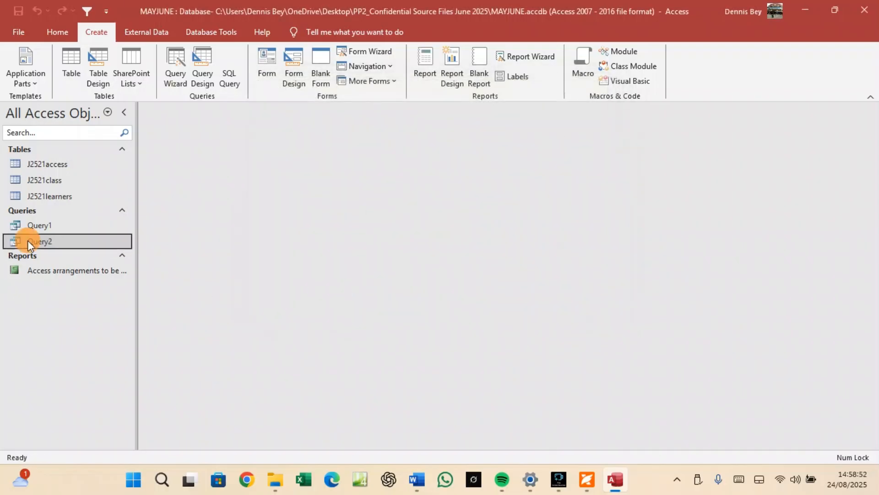
# Restart the Labels wizard and rename custom label Label1 to mayjun.
pyautogui.click(516, 79)
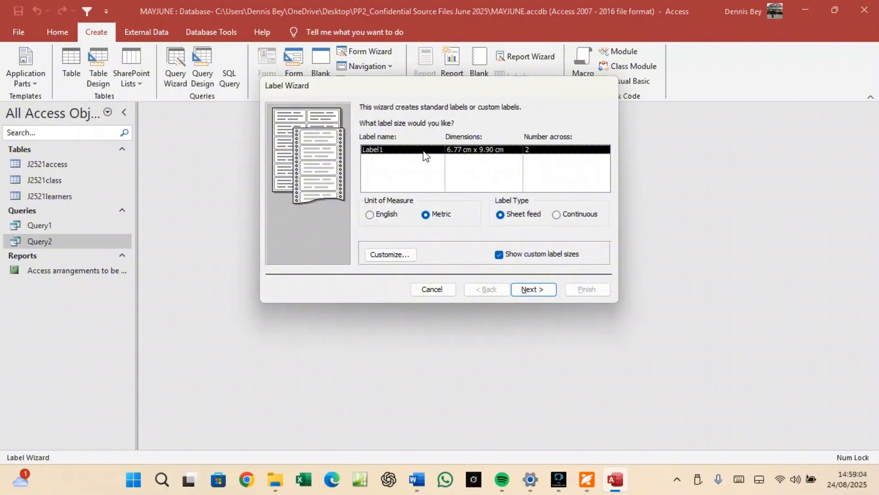
pyautogui.click(368, 252)
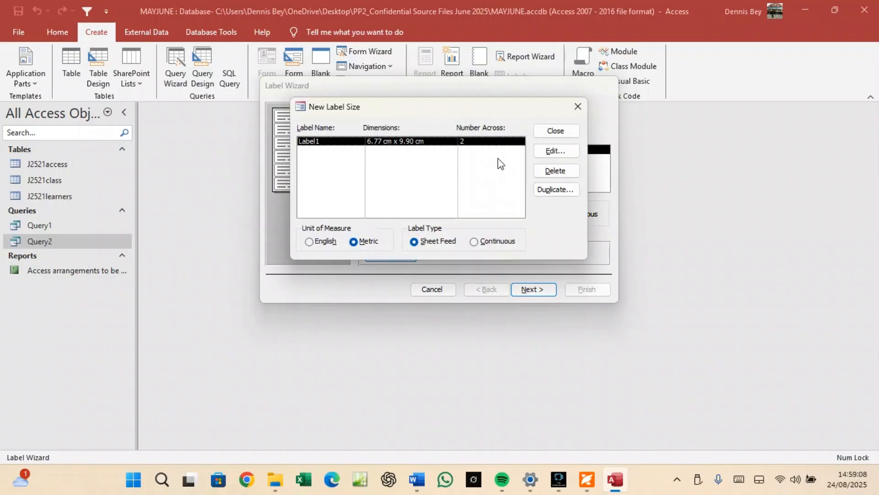
pyautogui.click(548, 154)
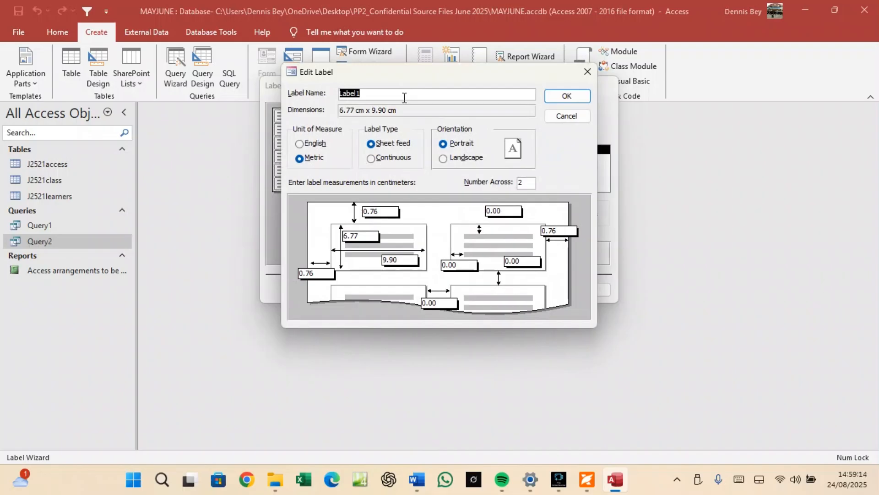
pyautogui.write('mayjun')
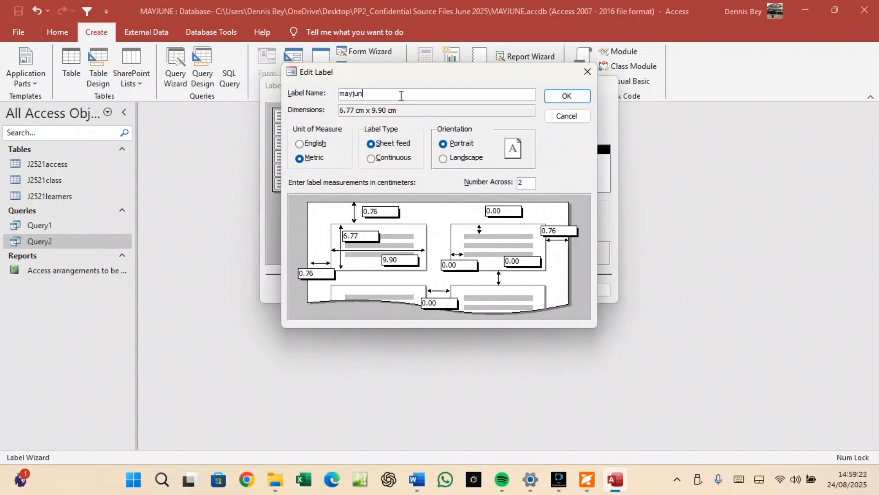
# Check the required label size in the paper and clear the malformed 9.6.77 measurement.
pyautogui.click(587, 479)
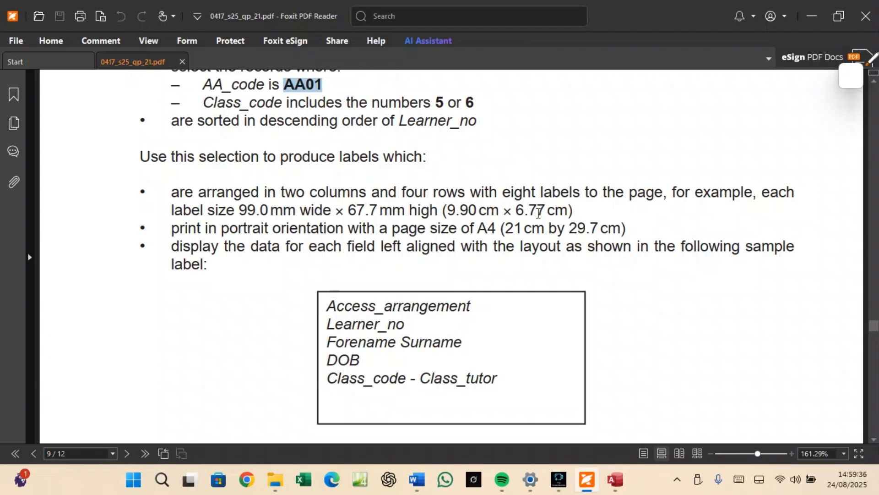
pyautogui.click(615, 481)
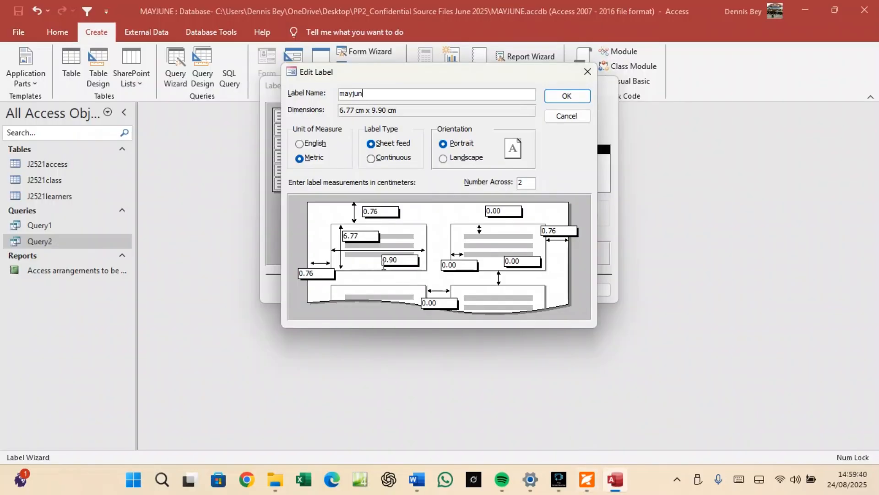
pyautogui.click(389, 259)
pyautogui.doubleClick(397, 259)
pyautogui.doubleClick(398, 259)
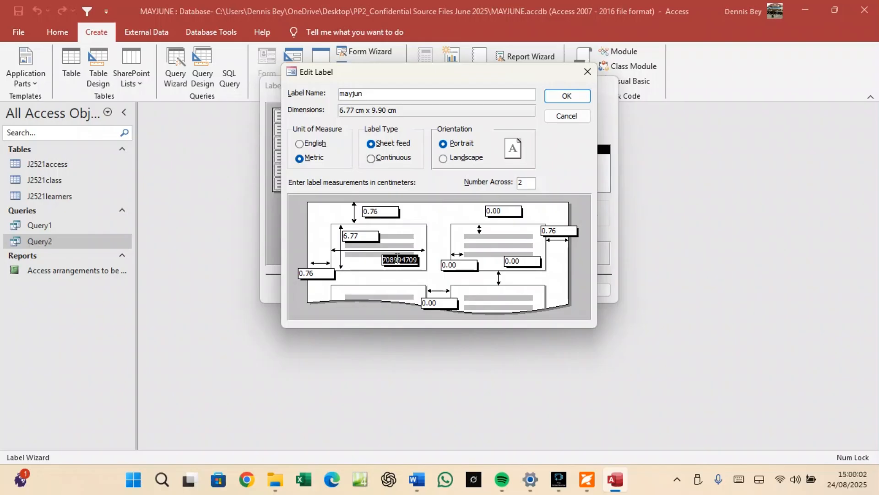
pyautogui.write('9.6.77')
pyautogui.click(407, 257)
pyautogui.press('BackSpace')
pyautogui.press('BackSpace')
pyautogui.press('BackSpace')
pyautogui.press('BackSpace')
pyautogui.press('BackSpace')
pyautogui.press('BackSpace')
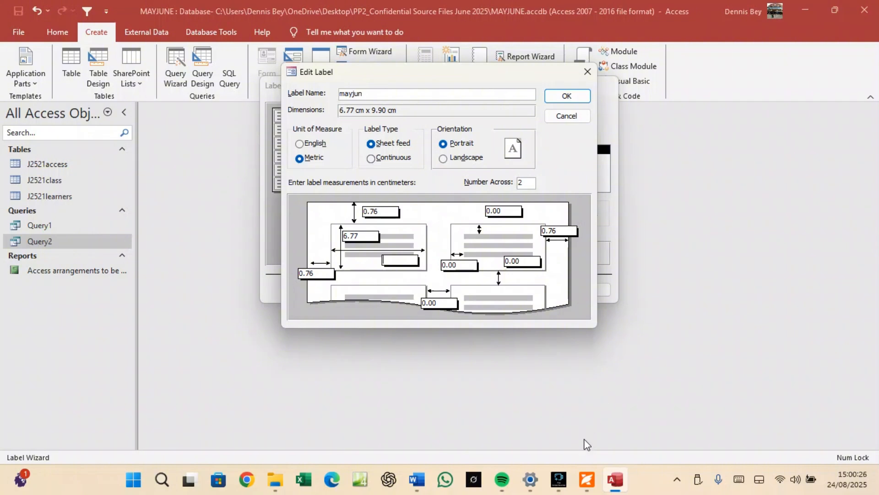
pyautogui.click(587, 479)
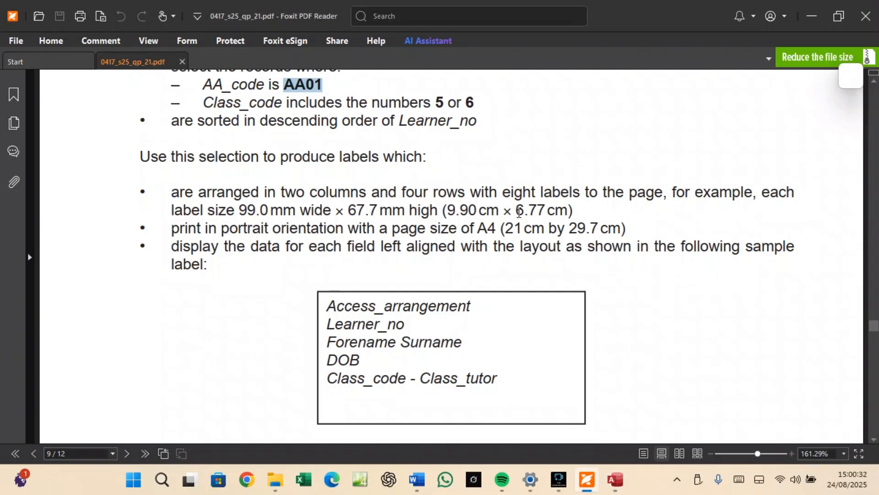
# Copy 6.77 from the exam paper into the mayjun label height box.
pyautogui.moveTo(516, 211); pyautogui.dragTo(545, 212)
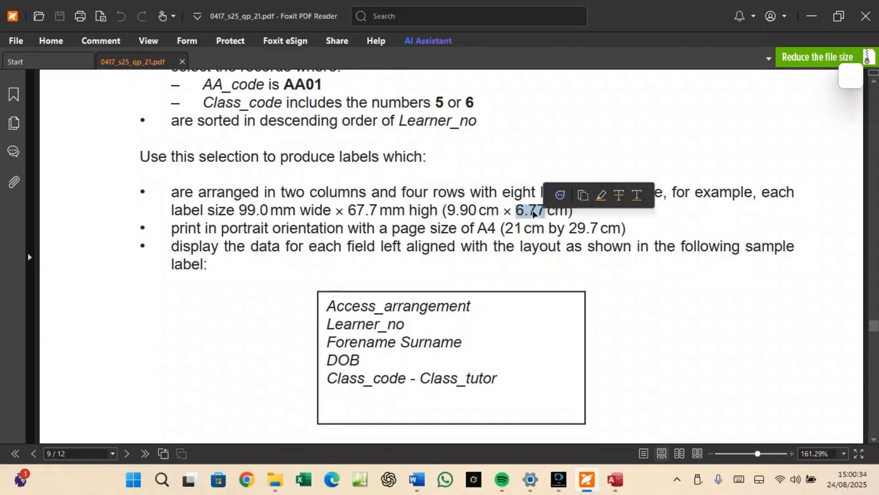
pyautogui.rightClick(535, 211)
pyautogui.click(561, 223)
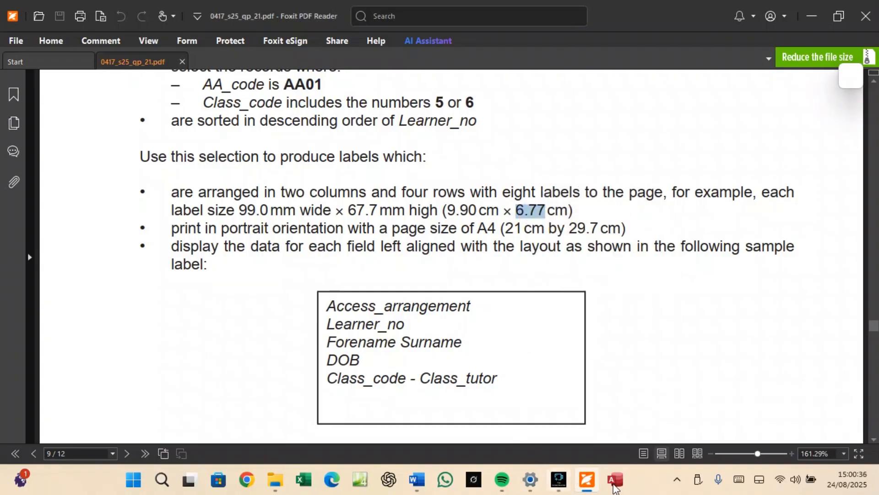
pyautogui.click(615, 479)
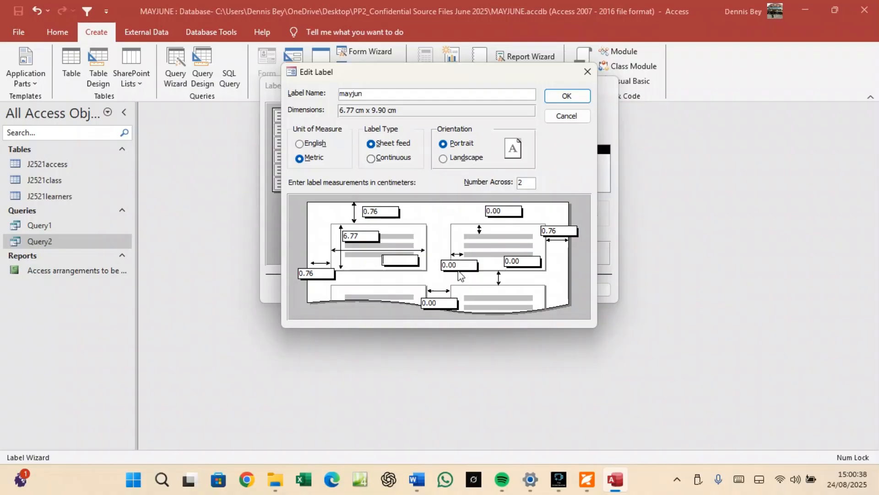
pyautogui.click(394, 259)
pyautogui.click(360, 236)
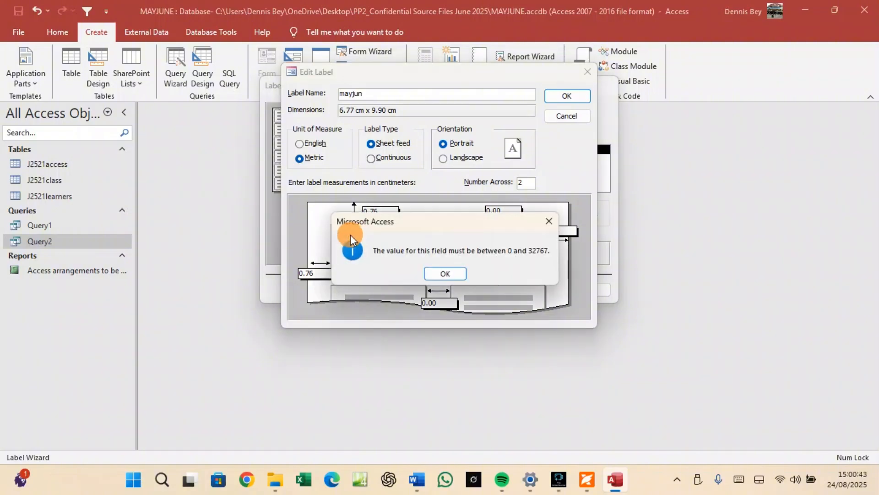
pyautogui.click(425, 271)
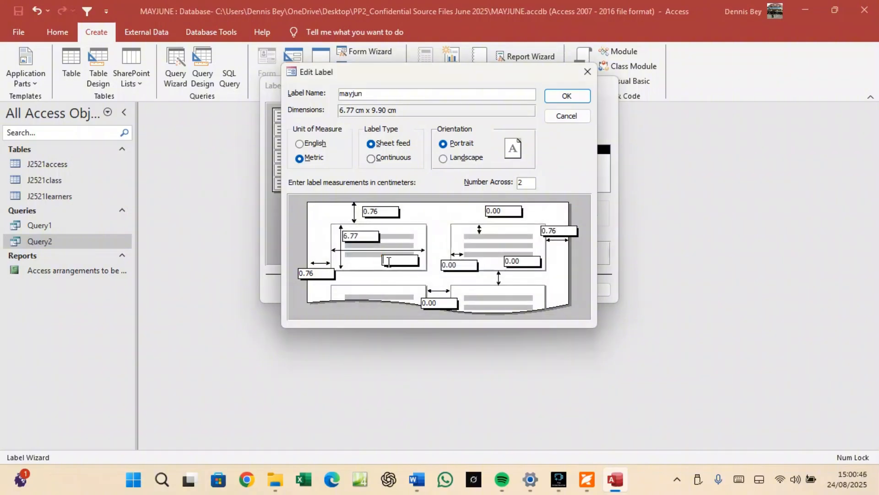
# Copy 9.90 into the label width box and save the mayjun label size.
pyautogui.click(588, 480)
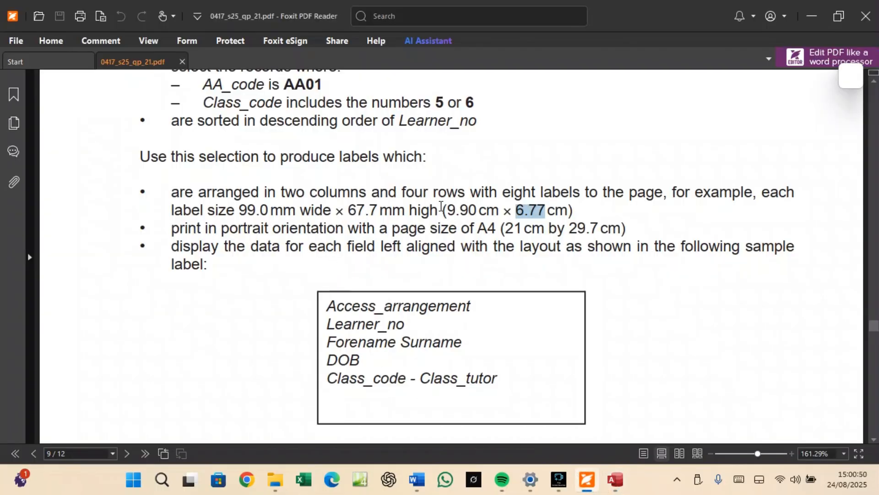
pyautogui.moveTo(446, 209); pyautogui.dragTo(476, 211)
pyautogui.rightClick(476, 213)
pyautogui.click(488, 223)
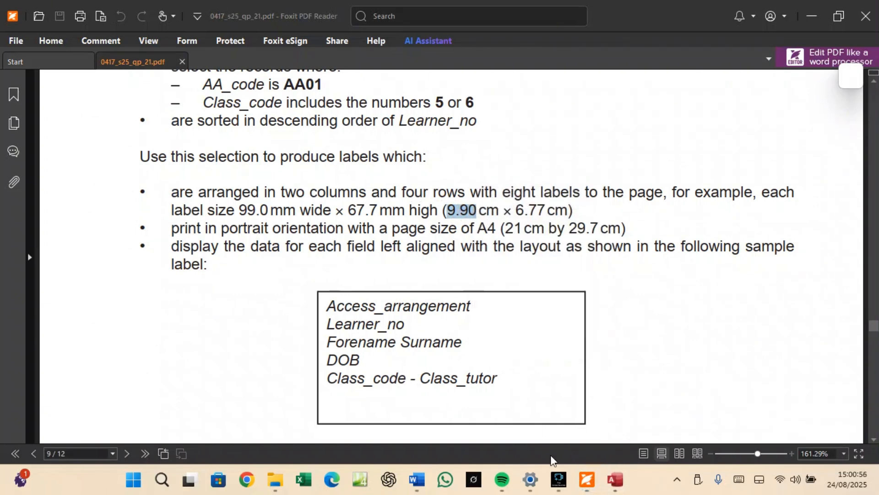
pyautogui.click(615, 479)
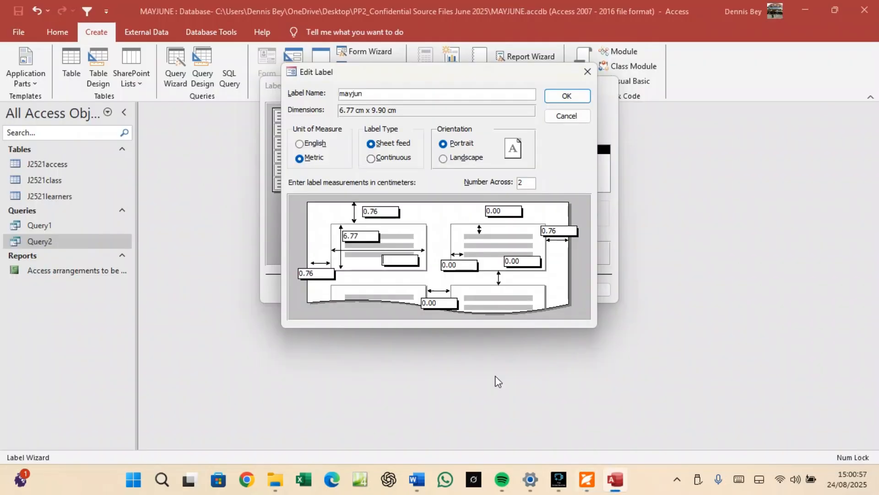
pyautogui.click(368, 234)
pyautogui.click(384, 263)
pyautogui.click(564, 96)
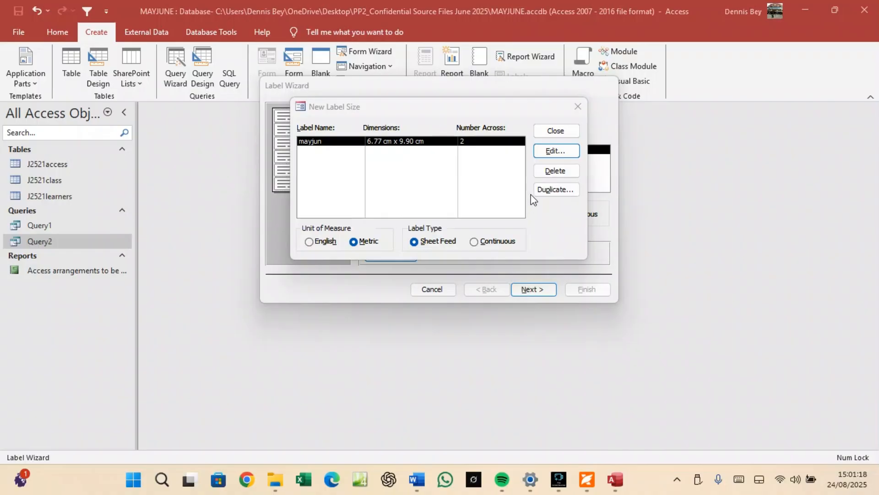
# Keep the mayjun size and default font, and check the required layout in the paper.
pyautogui.click(556, 131)
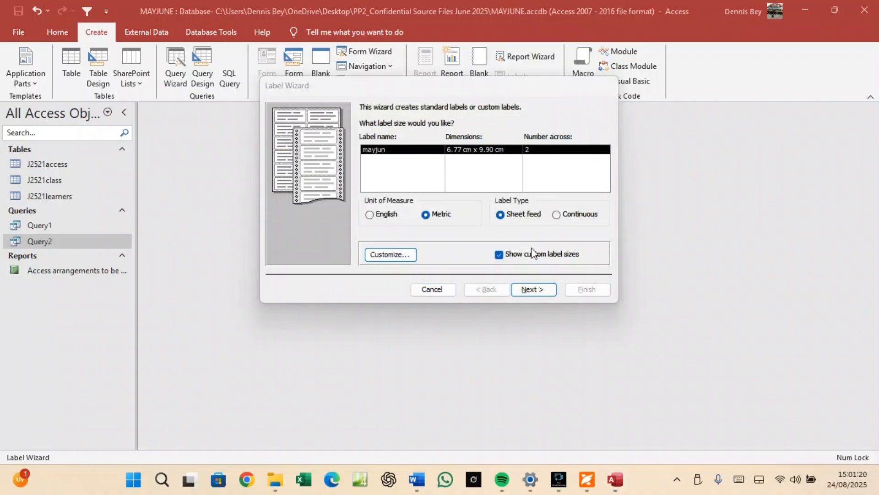
pyautogui.click(536, 286)
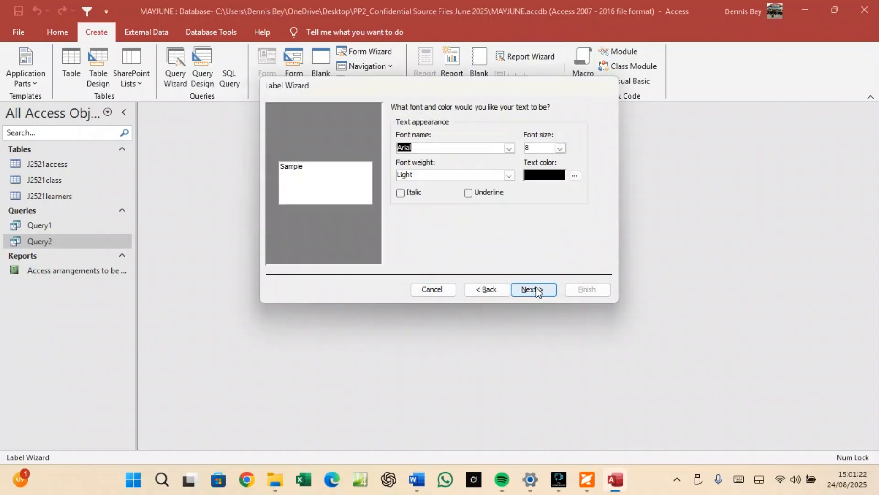
pyautogui.click(536, 289)
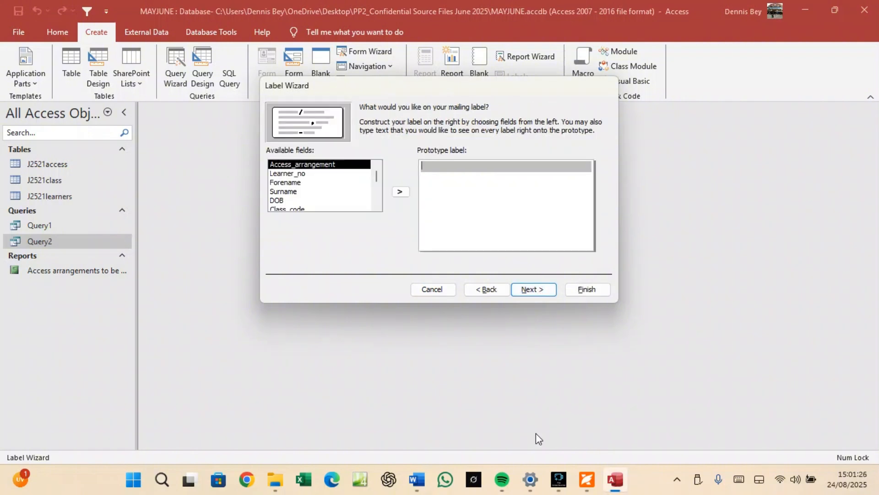
pyautogui.click(587, 480)
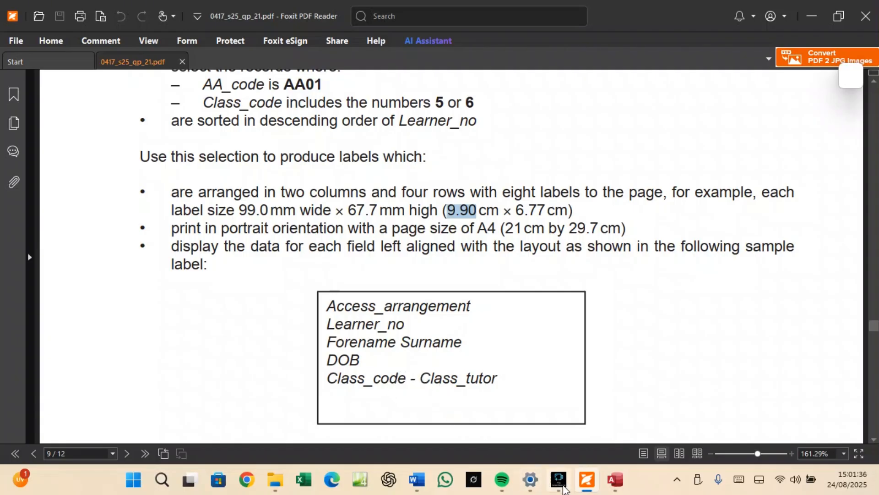
pyautogui.click(615, 480)
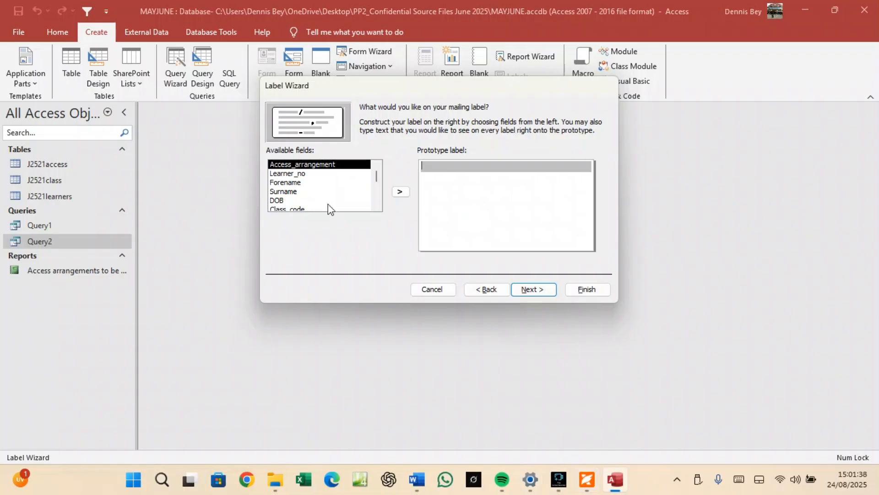
# Put Access_arrangement, Learner_no, Forename Surname and DOB on their own label lines.
pyautogui.click(399, 192)
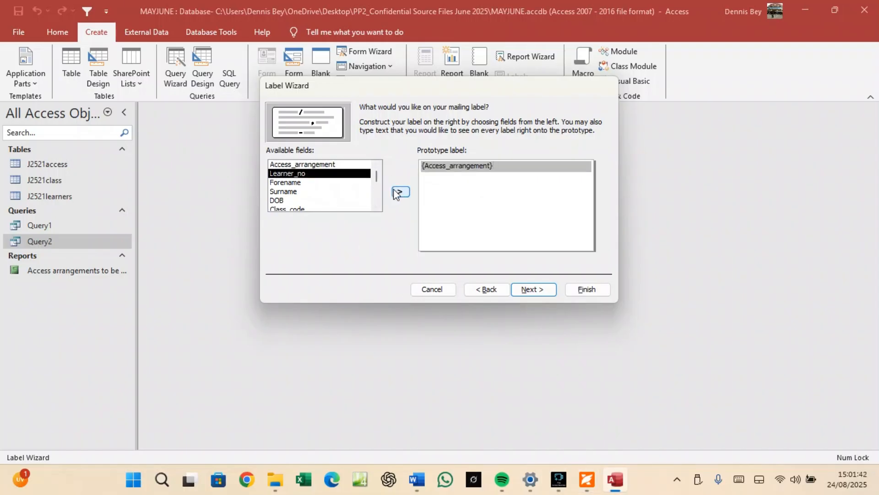
pyautogui.press('Return')
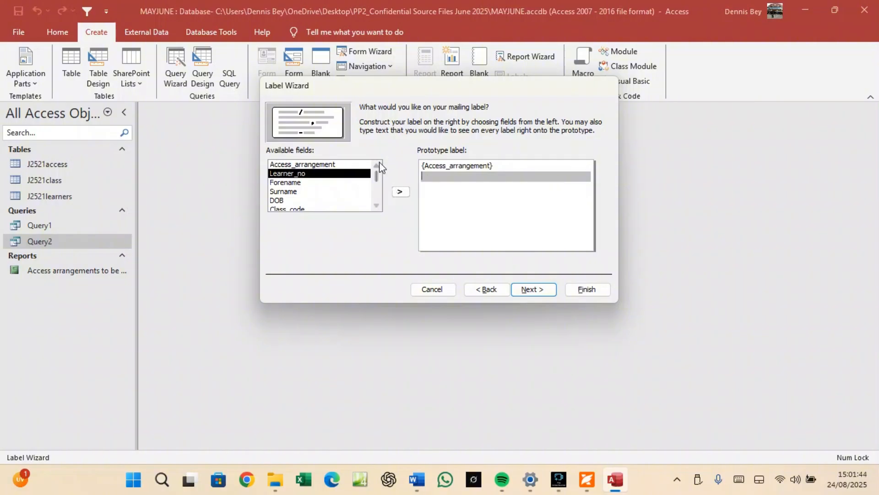
pyautogui.click(394, 193)
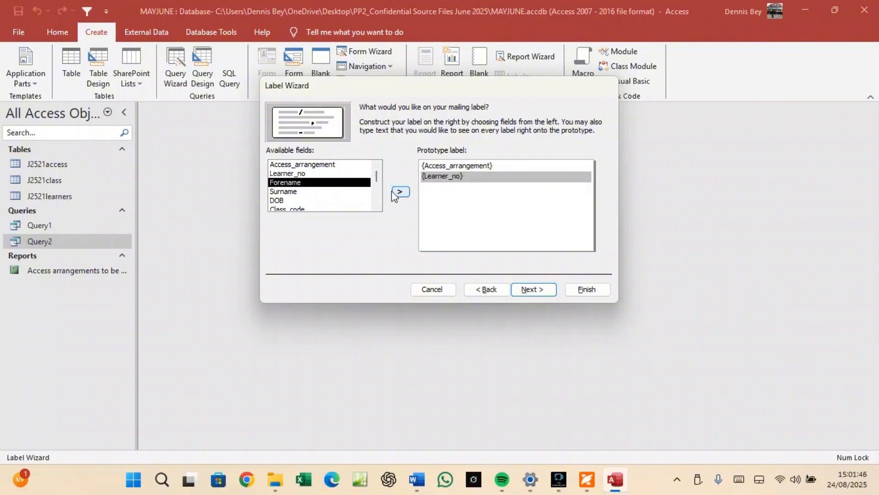
pyautogui.press('Return')
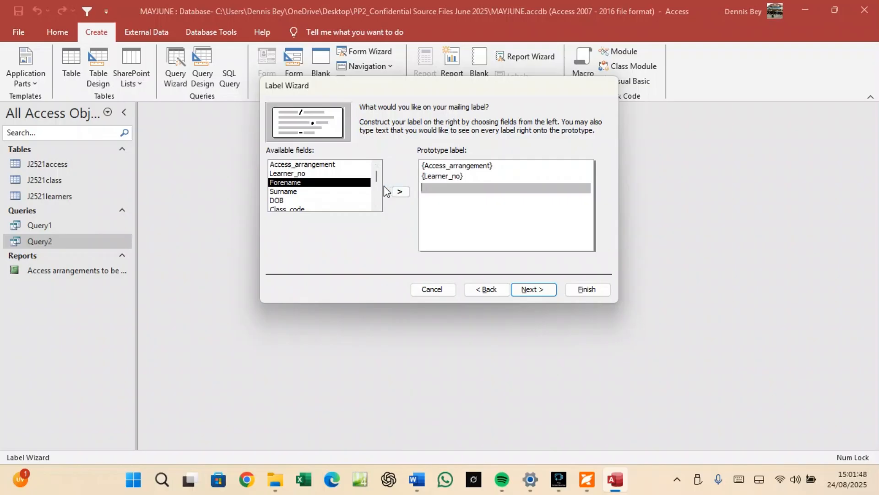
pyautogui.click(397, 192)
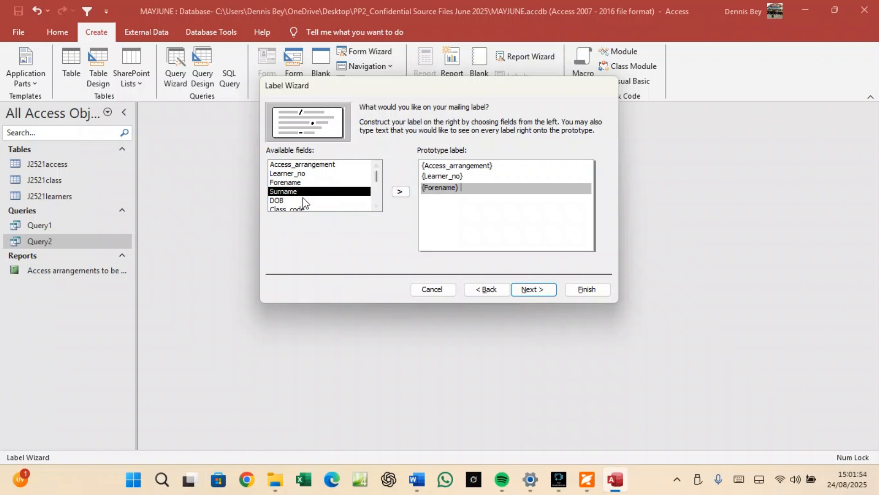
pyautogui.click(399, 192)
pyautogui.press('Return')
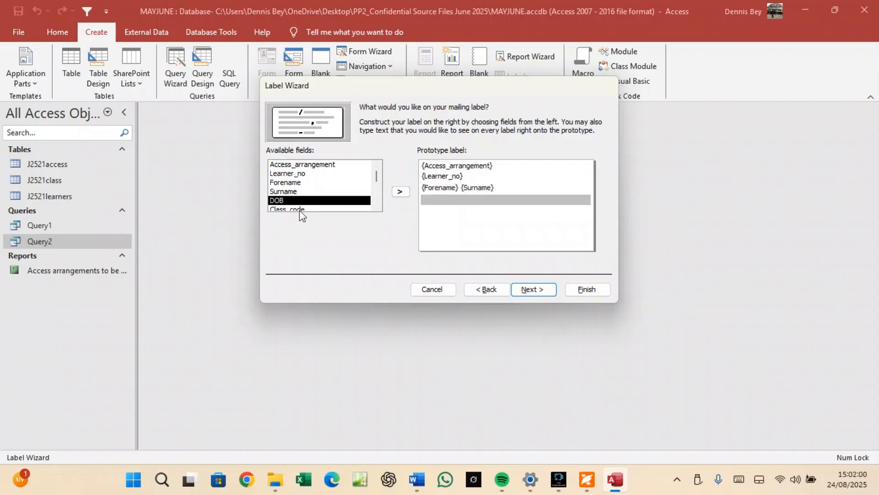
pyautogui.click(395, 193)
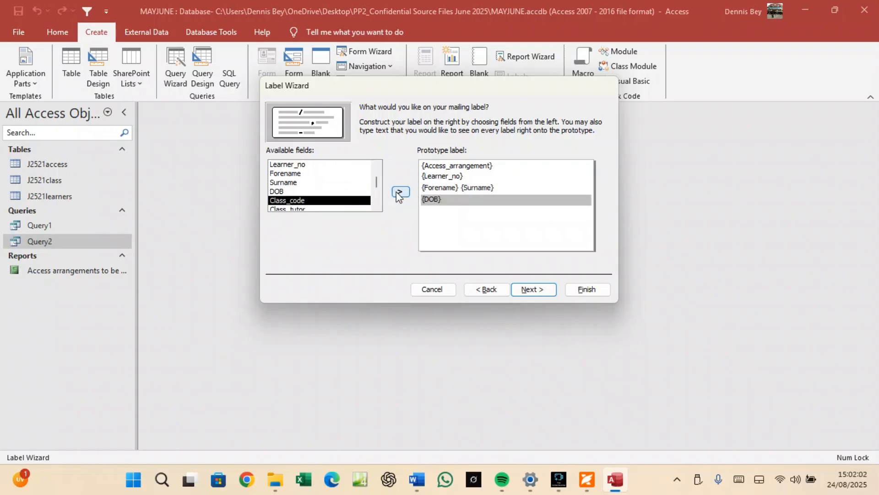
pyautogui.press('Return')
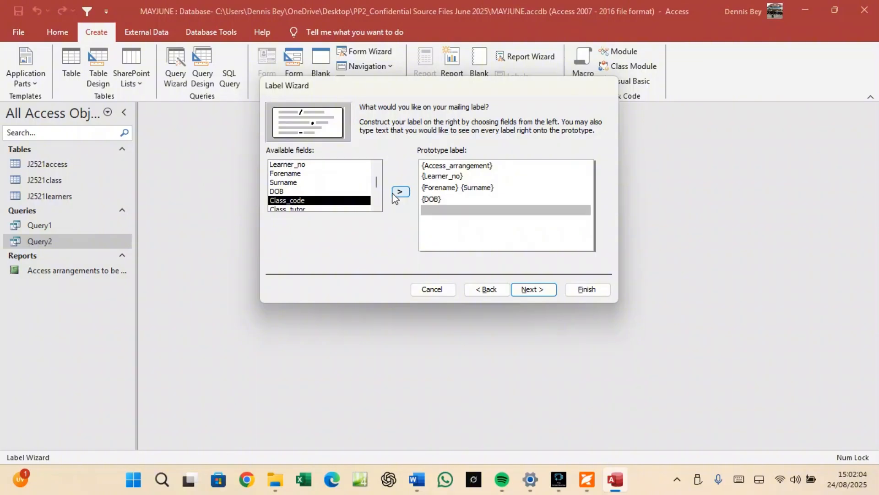
# Add a fifth line of Class_code - Class_tutor, then compare the layout with the paper.
pyautogui.scroll(-1, 380, 198)
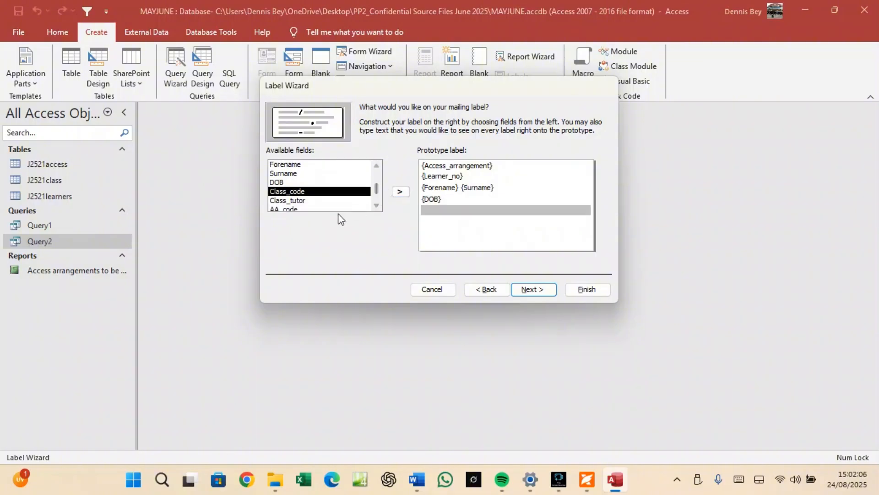
pyautogui.click(302, 182)
pyautogui.click(305, 192)
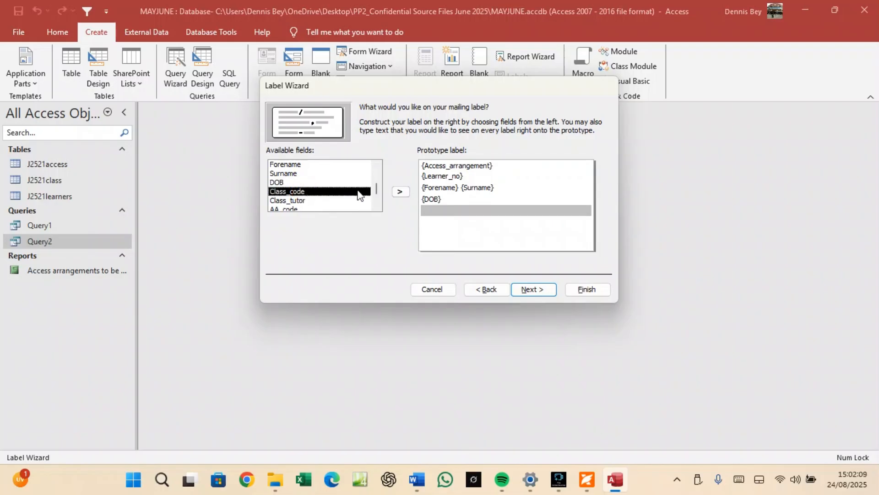
pyautogui.click(395, 196)
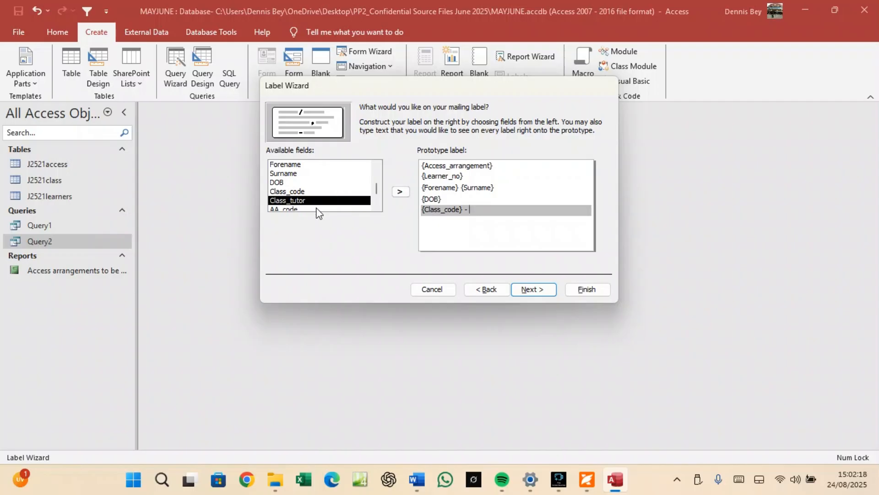
pyautogui.click(400, 192)
pyautogui.click(586, 479)
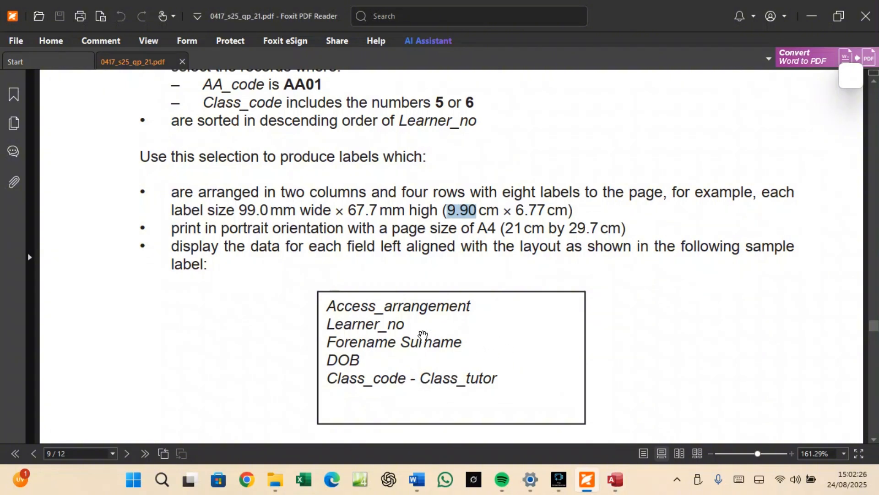
pyautogui.scroll(-3, 423, 332)
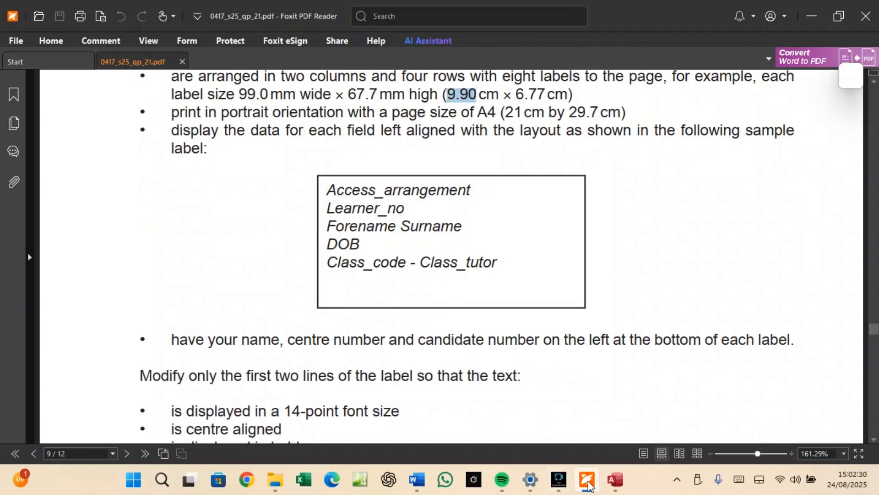
pyautogui.click(616, 480)
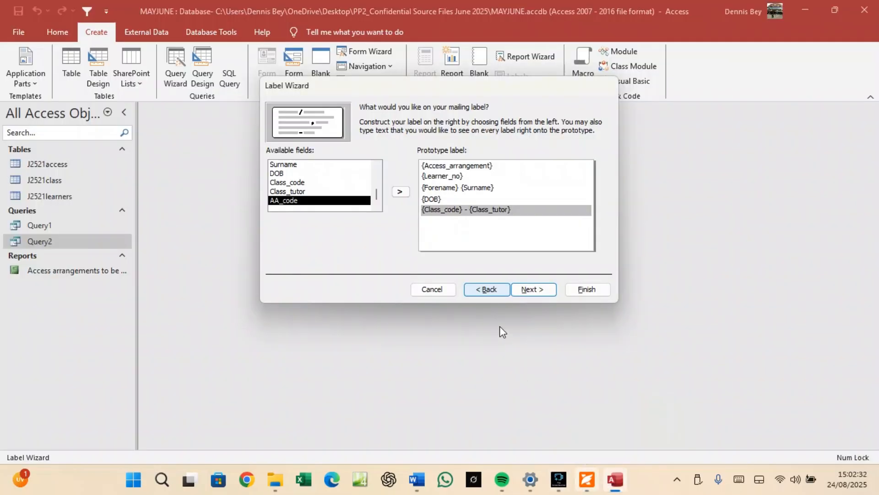
# Skip sorting, choose to modify the label design, and finish the wizard.
pyautogui.click(528, 290)
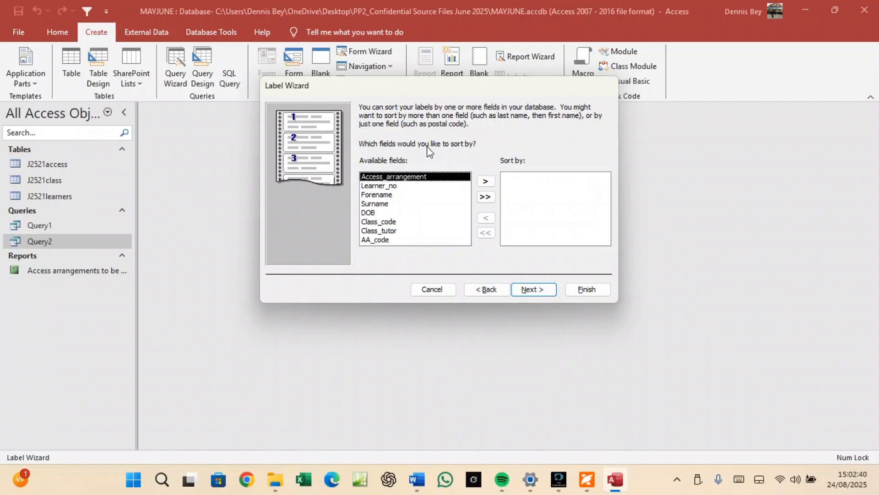
pyautogui.click(528, 290)
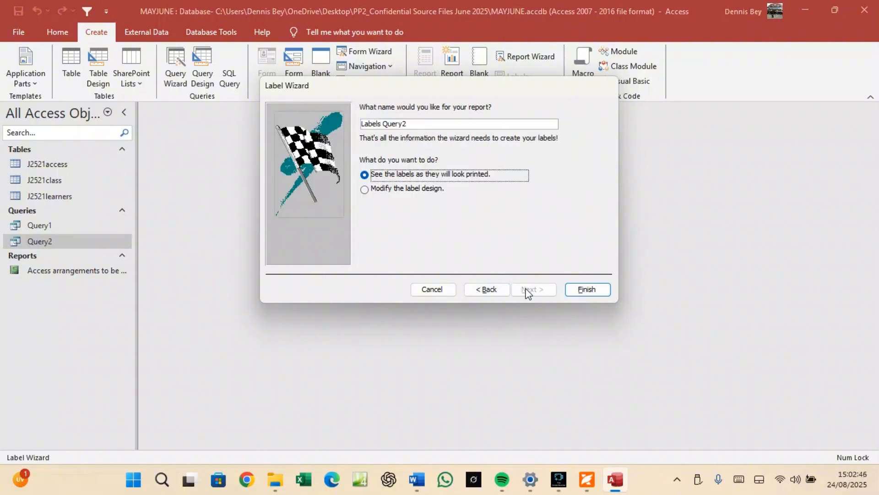
pyautogui.click(425, 192)
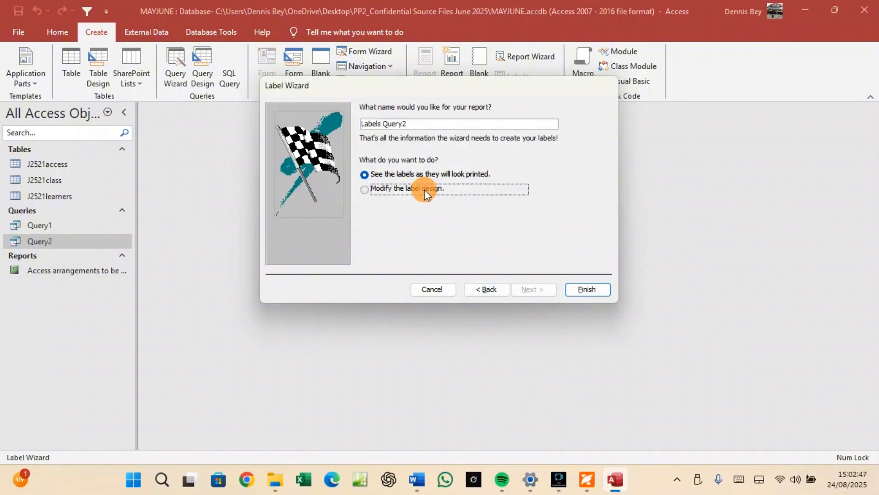
pyautogui.click(576, 292)
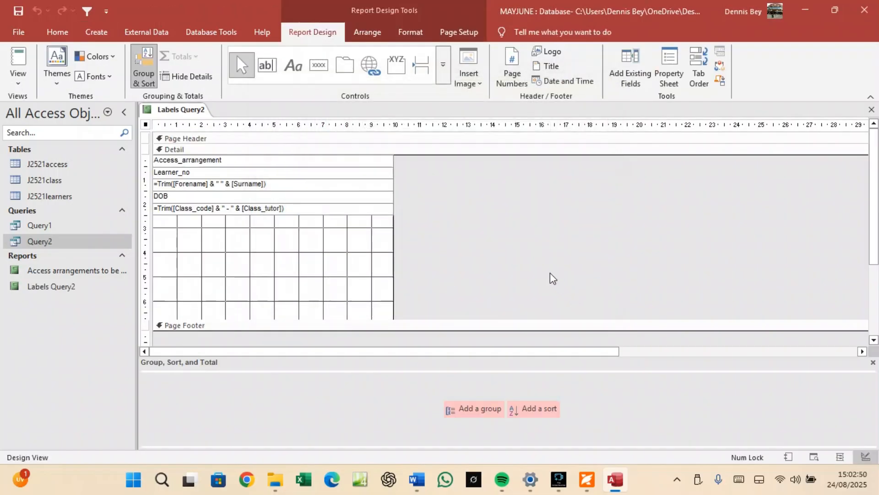
# Compare the new Labels Query2 report design with the exam paper's label requirements.
pyautogui.moveTo(502, 486)
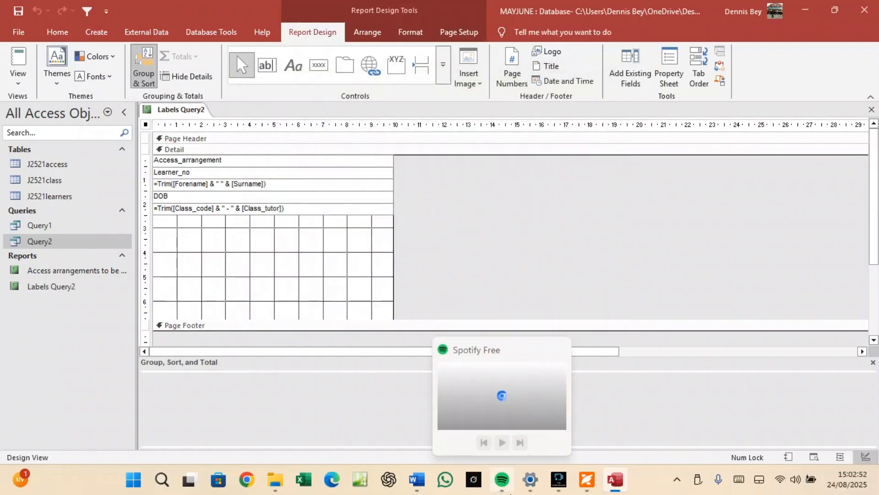
pyautogui.moveTo(563, 493)
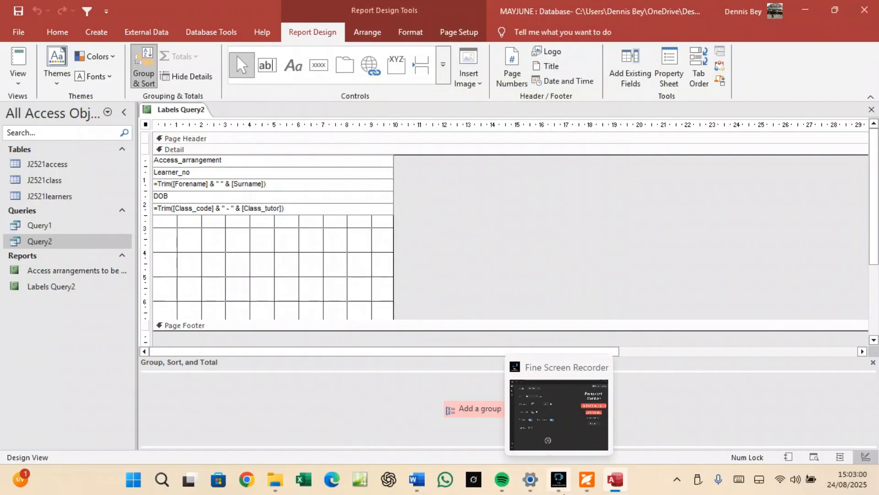
pyautogui.click(587, 480)
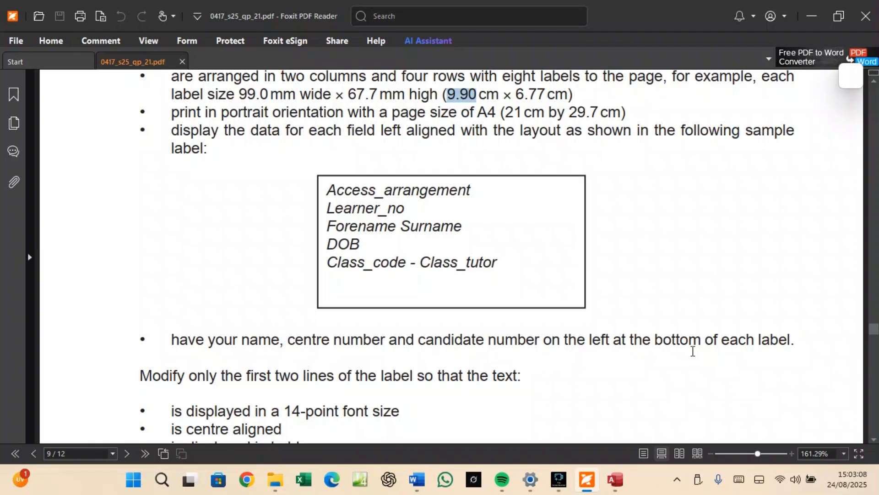
pyautogui.click(615, 479)
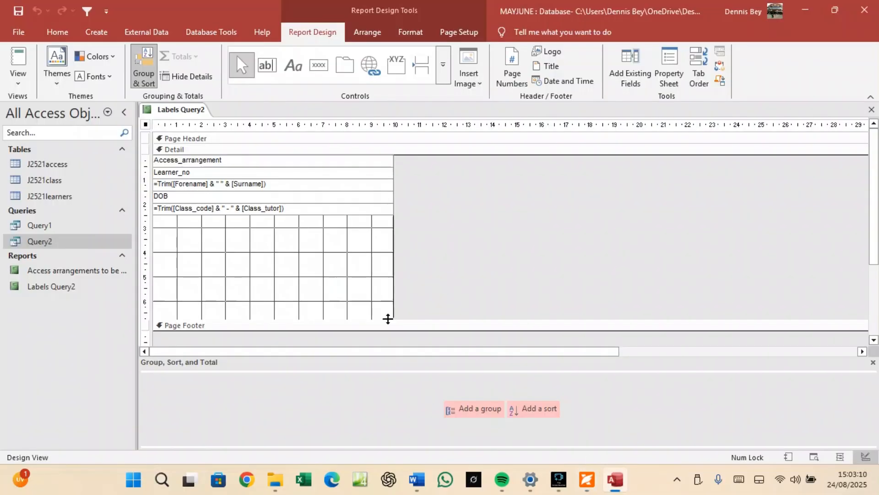
# Draw a label under the last field line and type the candidate's name, centre and candidate numbers in capitals.
pyautogui.click(290, 67)
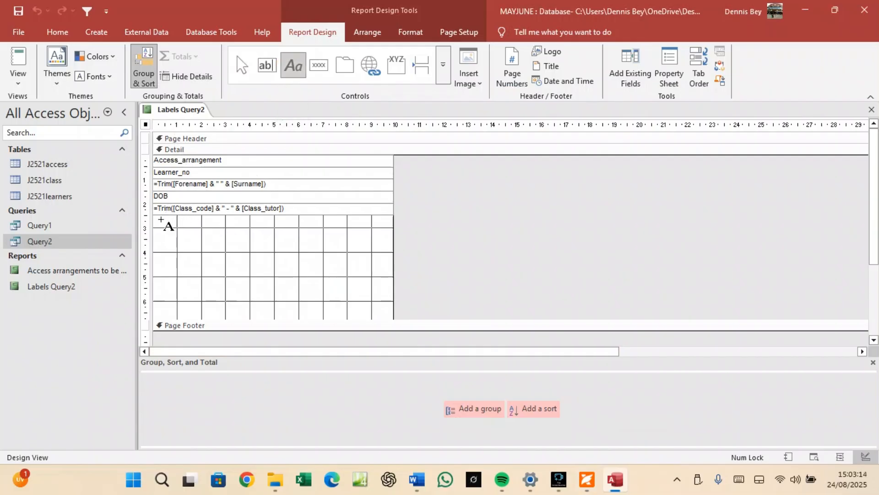
pyautogui.moveTo(158, 221); pyautogui.dragTo(333, 239)
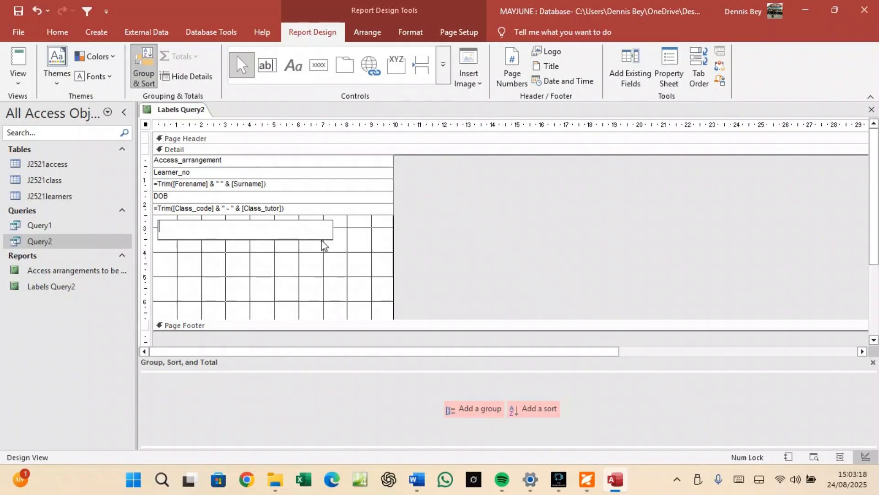
pyautogui.press('capslock')
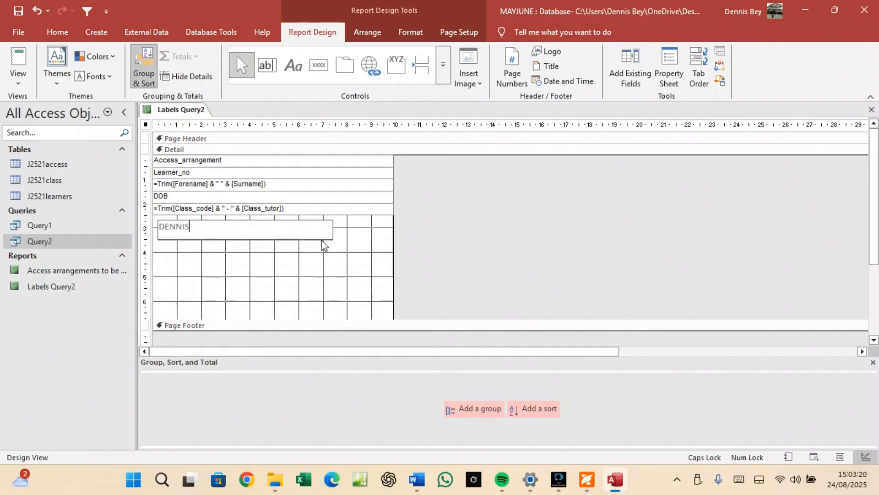
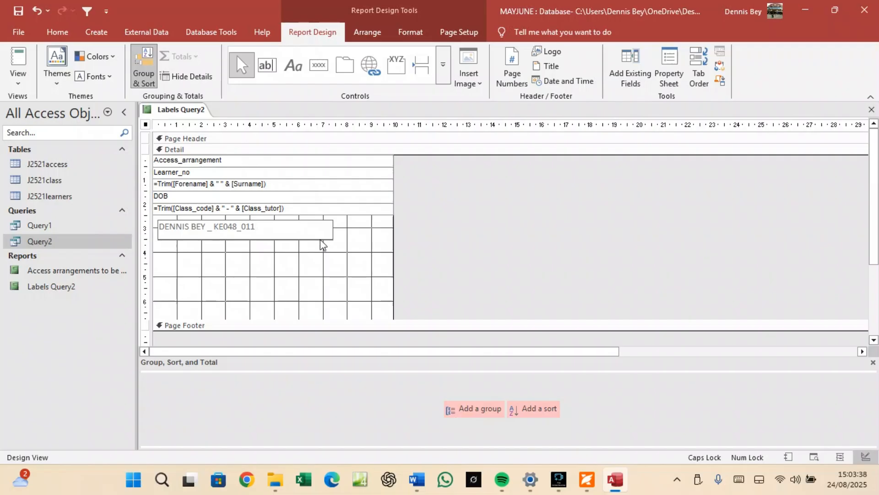
pyautogui.click(321, 252)
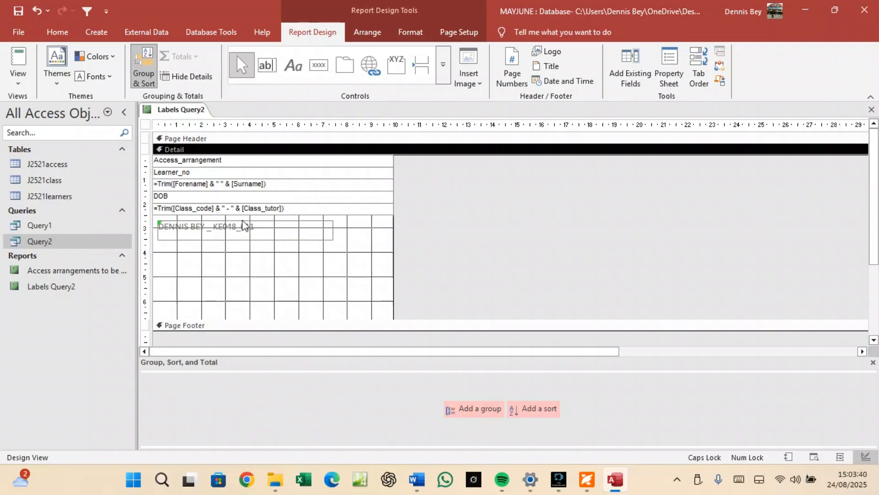
# Make the new name label bold at 12 point, then return to the exam paper.
pyautogui.click(243, 223)
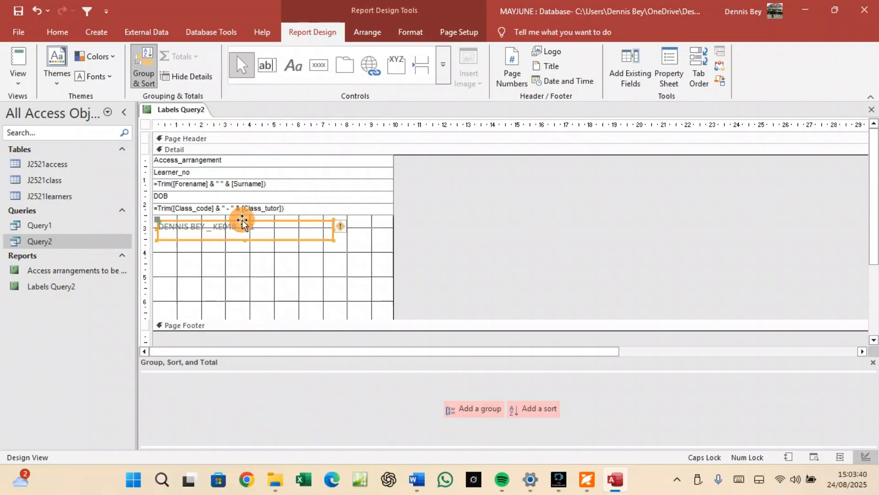
pyautogui.click(57, 32)
pyautogui.click(538, 75)
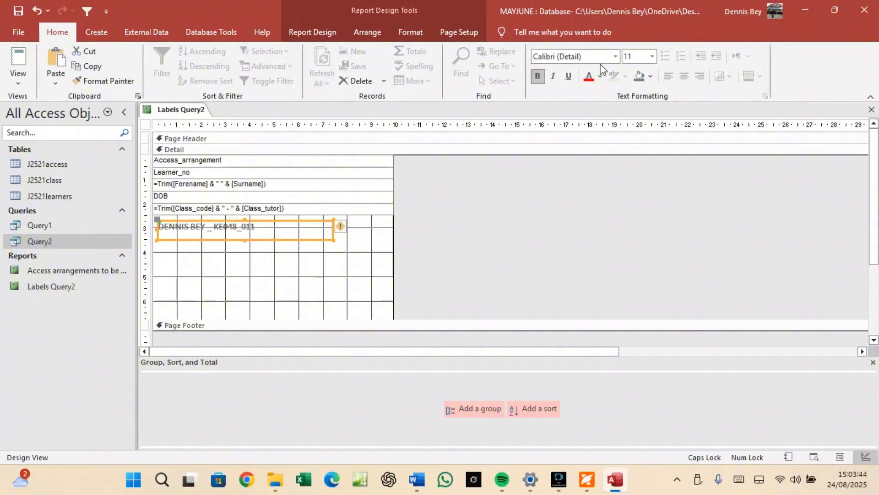
pyautogui.click(652, 57)
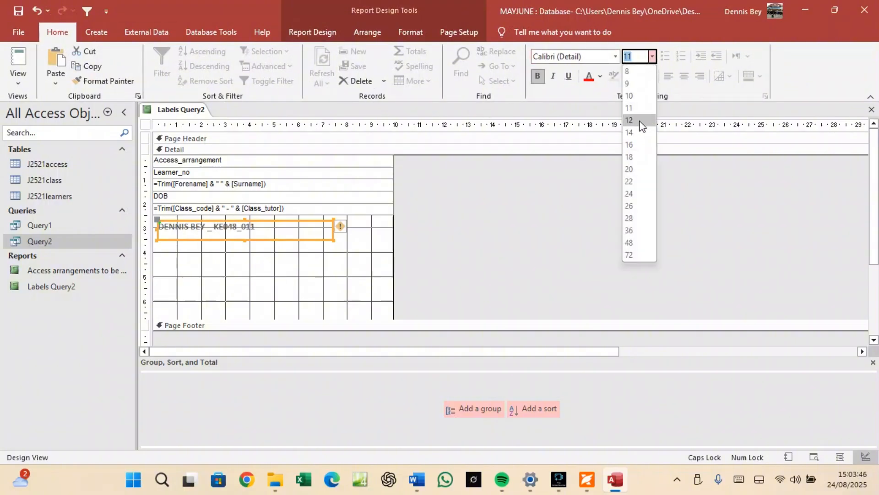
pyautogui.click(638, 121)
pyautogui.click(587, 479)
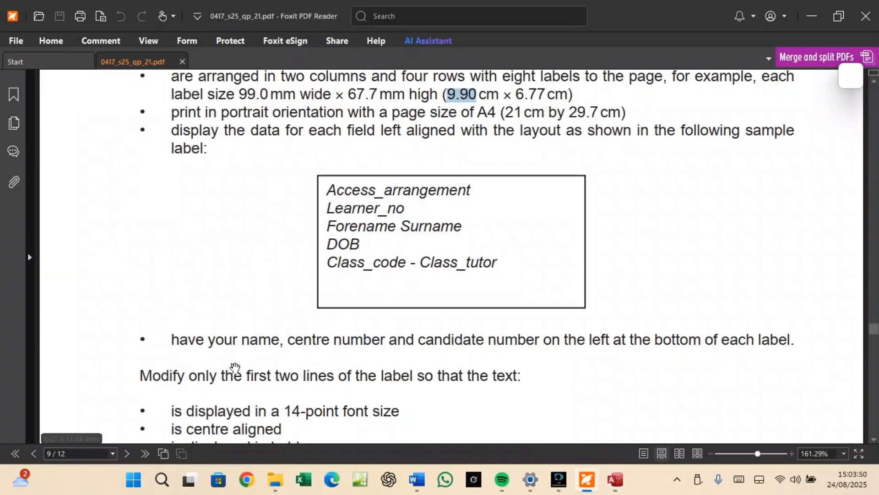
# Read the 14-point, bold, centred requirements for the first two lines, then return to Access.
pyautogui.scroll(-1, 235, 369)
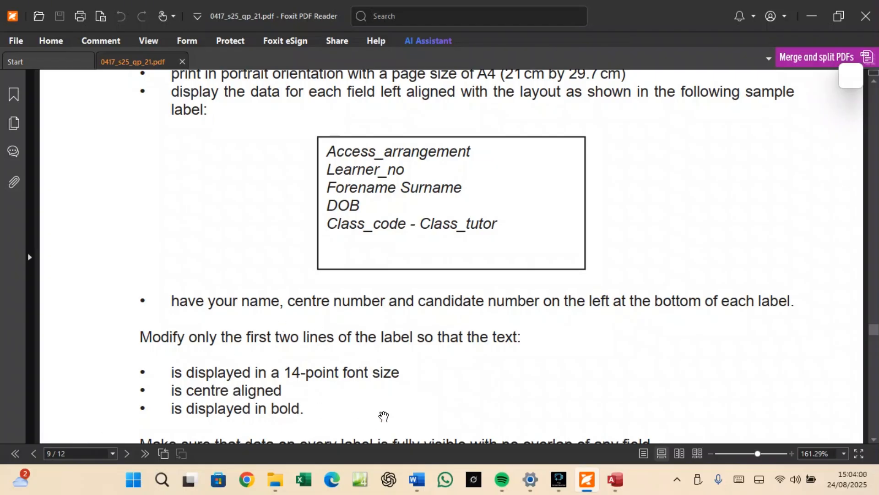
pyautogui.click(615, 480)
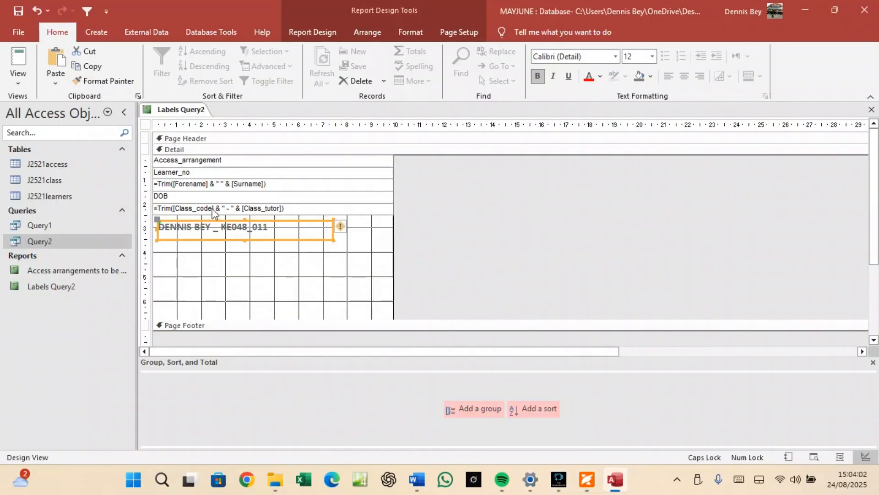
# Format Access_arrangement and Learner_no as 14-point, bold and centred.
pyautogui.click(171, 160)
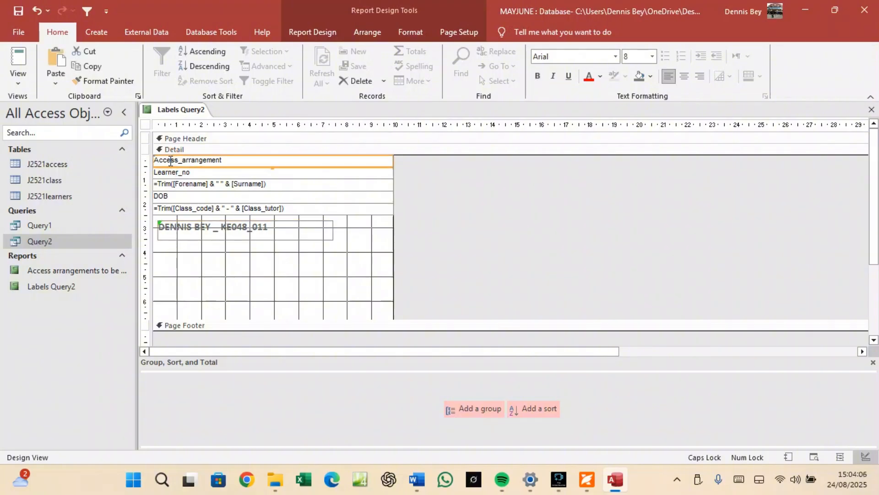
pyautogui.keyDown('shift'); pyautogui.click(169, 173); pyautogui.keyUp('shift')
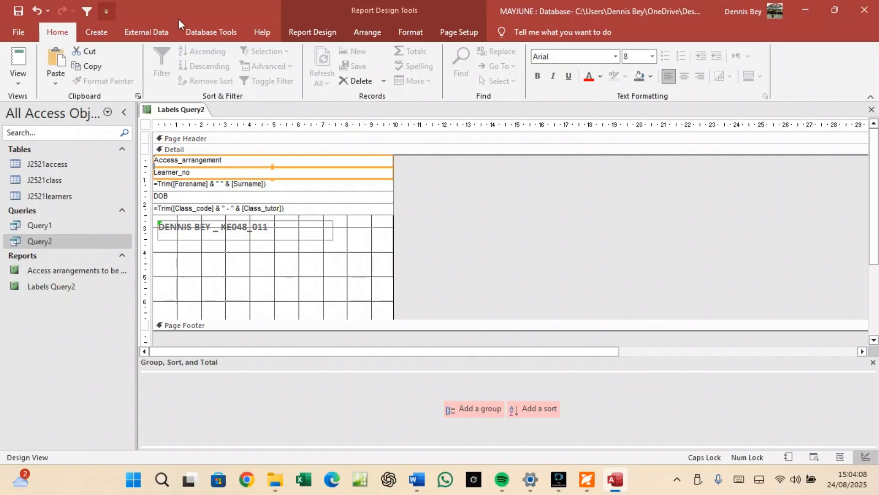
pyautogui.click(652, 57)
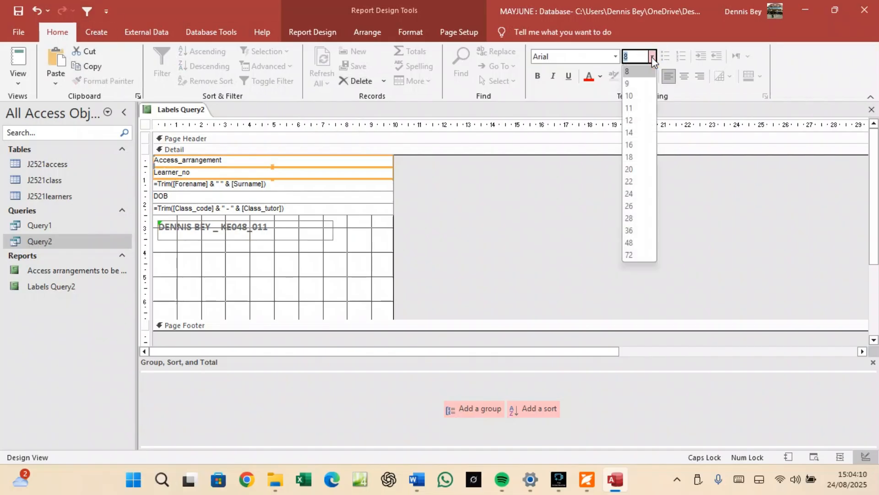
pyautogui.click(644, 133)
pyautogui.click(538, 76)
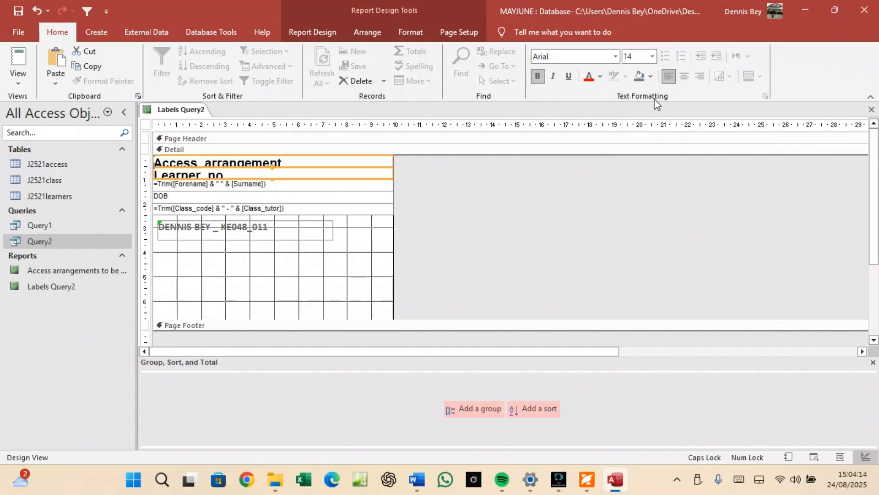
pyautogui.click(686, 77)
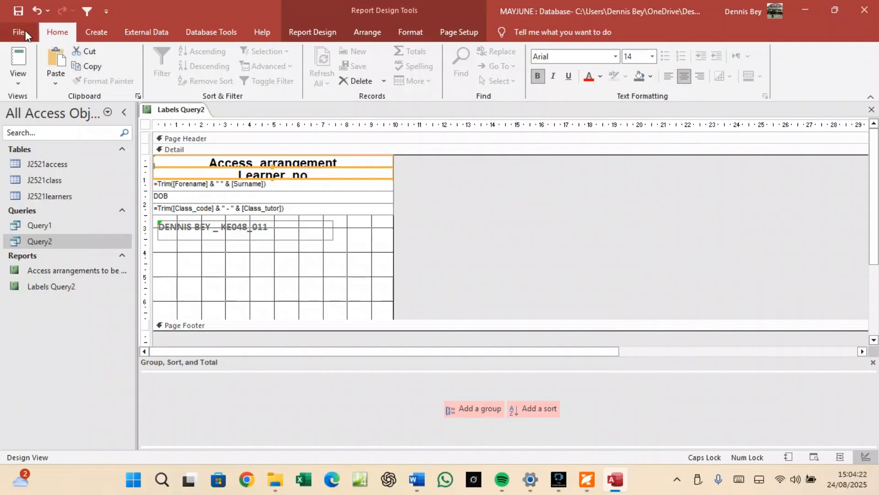
# Open Labels Query2 in Print Preview, dismiss the horizontal-space warning and review the first page.
pyautogui.rightClick(175, 111)
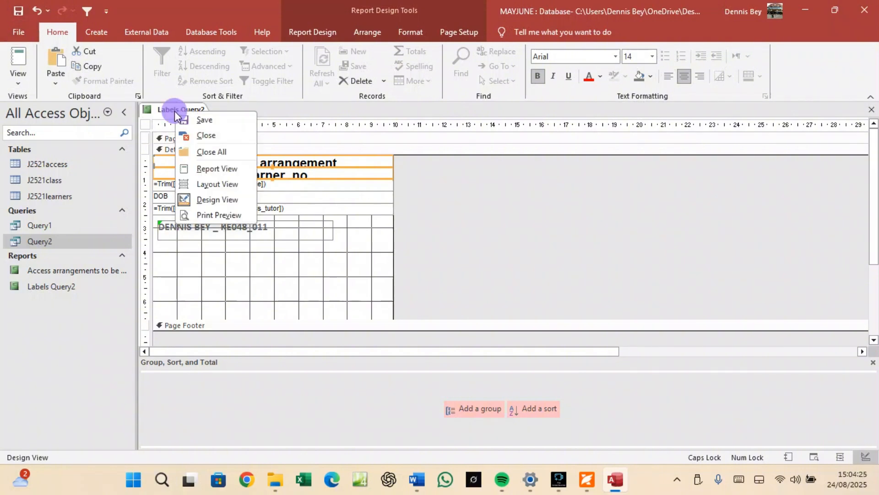
pyautogui.click(223, 215)
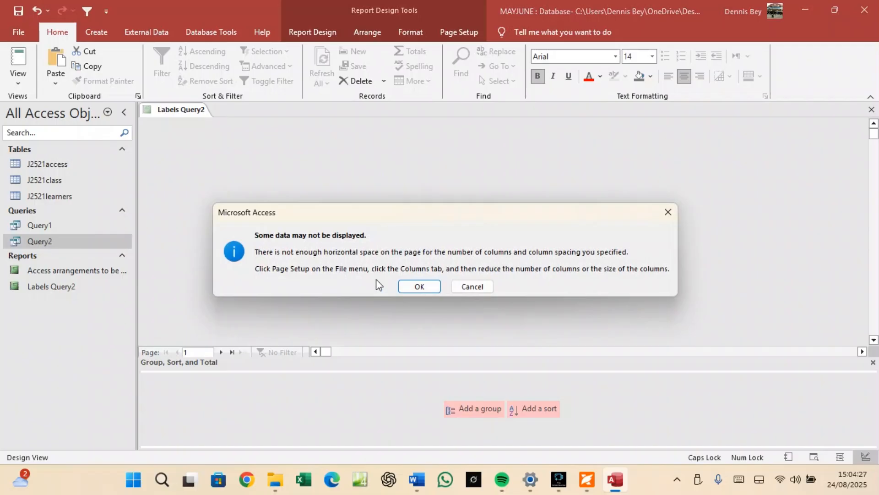
pyautogui.click(406, 288)
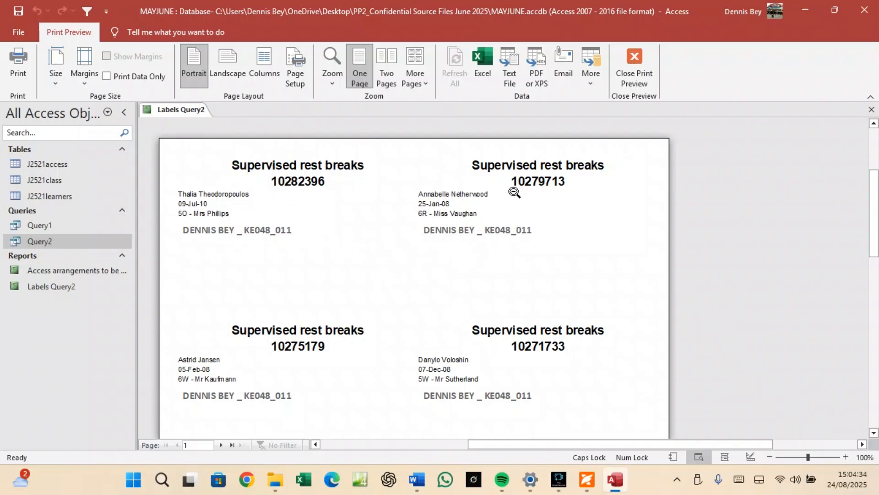
pyautogui.scroll(-5, 308, 279)
pyautogui.scroll(-7, 308, 280)
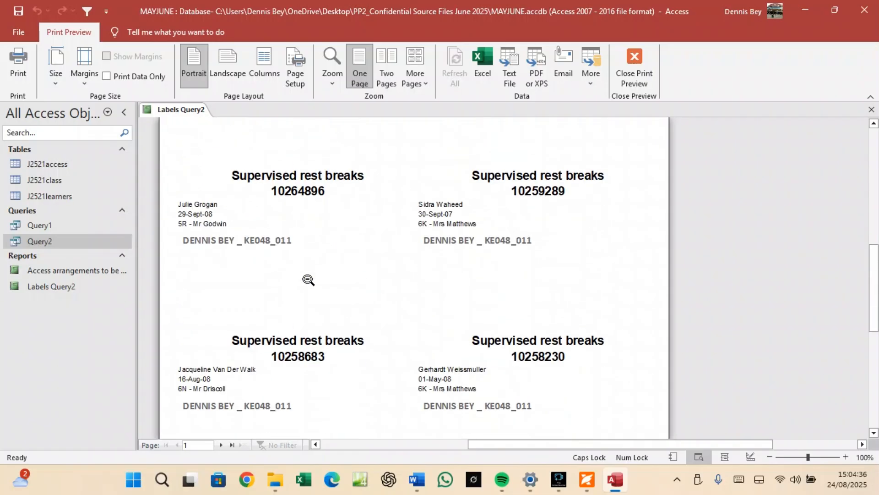
pyautogui.scroll(6, 308, 280)
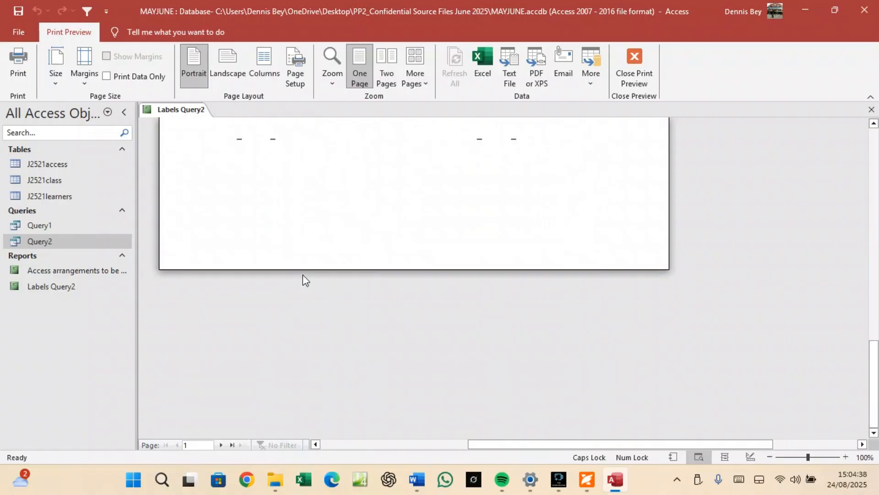
pyautogui.scroll(1, 308, 279)
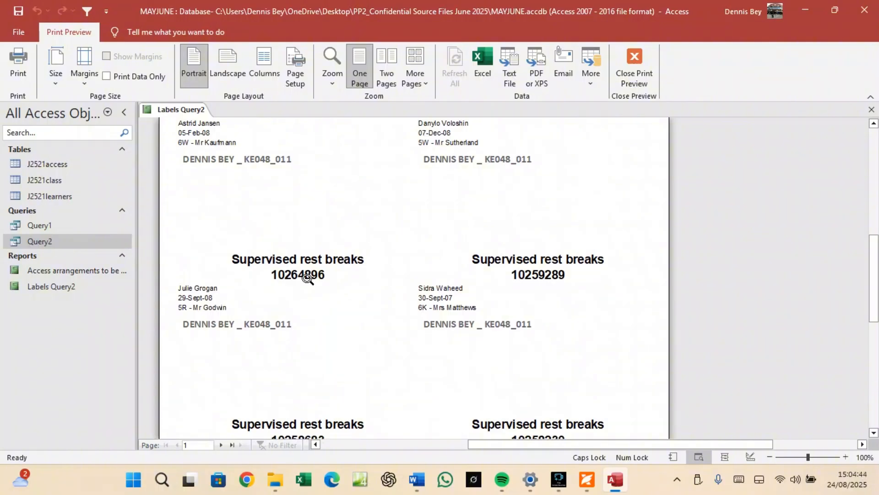
pyautogui.scroll(-4, 307, 281)
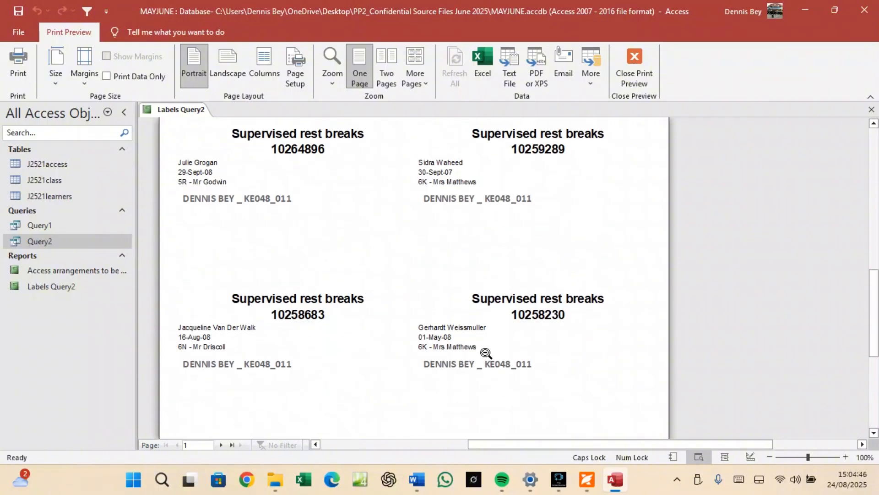
pyautogui.scroll(-8, 482, 352)
pyautogui.scroll(7, 482, 352)
pyautogui.scroll(5, 478, 349)
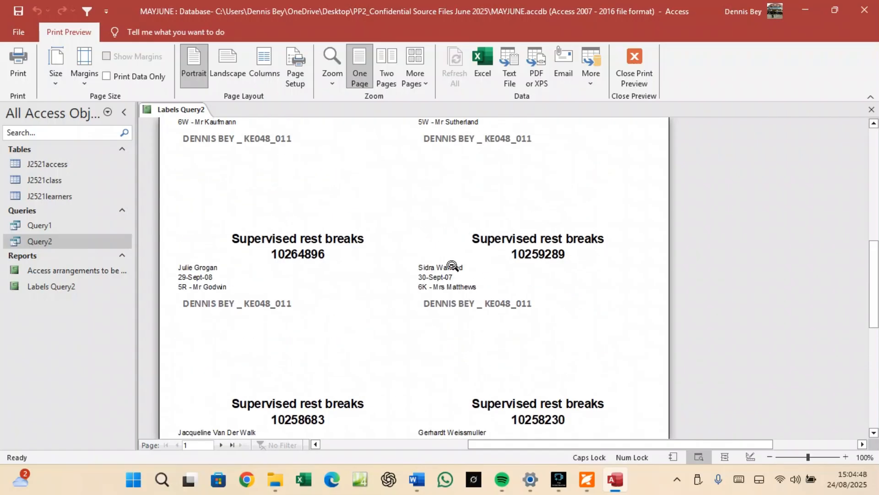
pyautogui.scroll(4, 328, 250)
pyautogui.scroll(3, 416, 265)
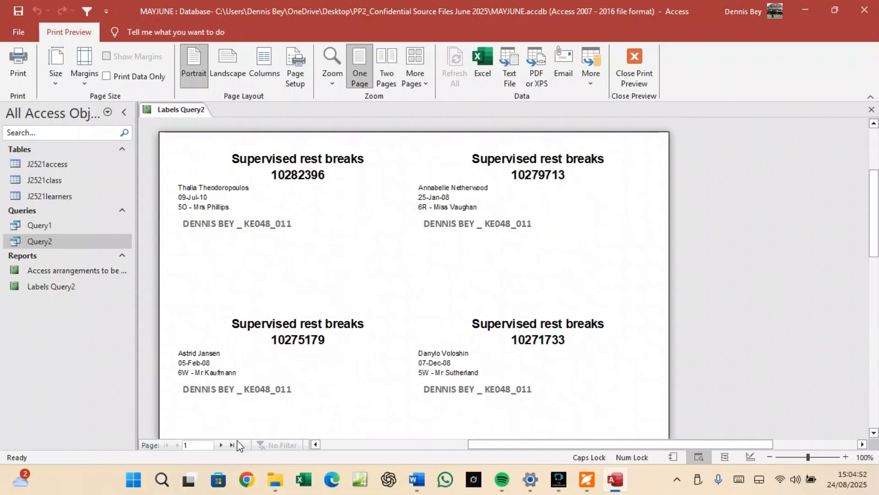
# Check the second page of 2-across labels, then return to the exam paper.
pyautogui.click(220, 446)
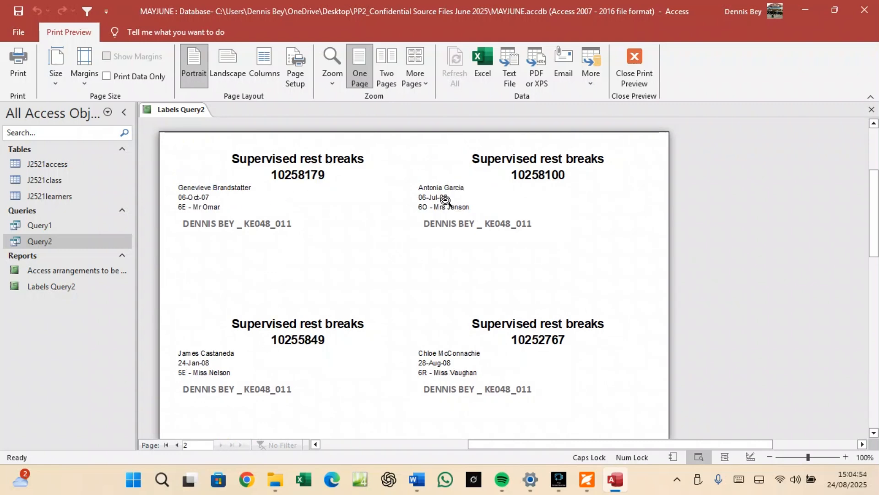
pyautogui.scroll(-2, 449, 202)
pyautogui.scroll(-5, 448, 202)
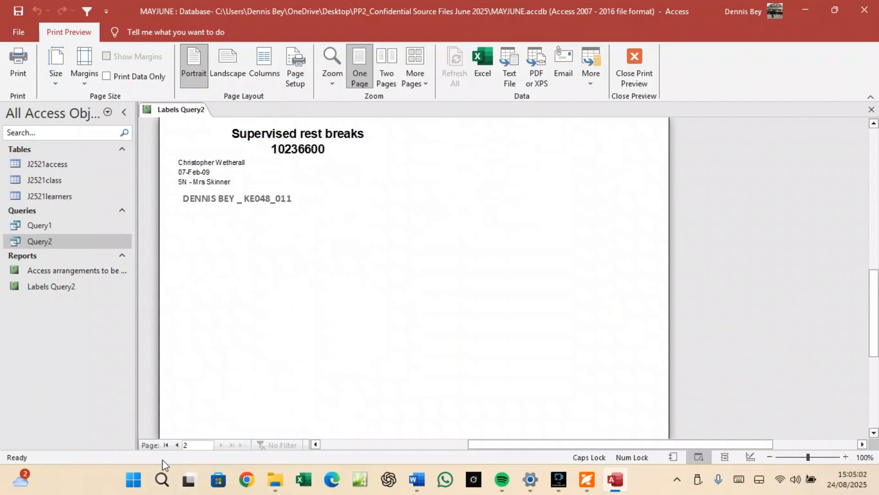
pyautogui.scroll(2, 288, 259)
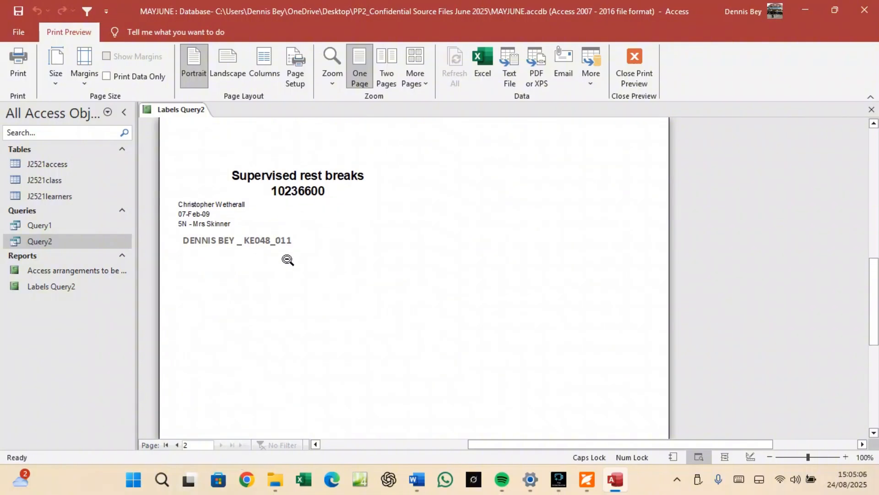
pyautogui.scroll(4, 288, 260)
pyautogui.scroll(2, 288, 259)
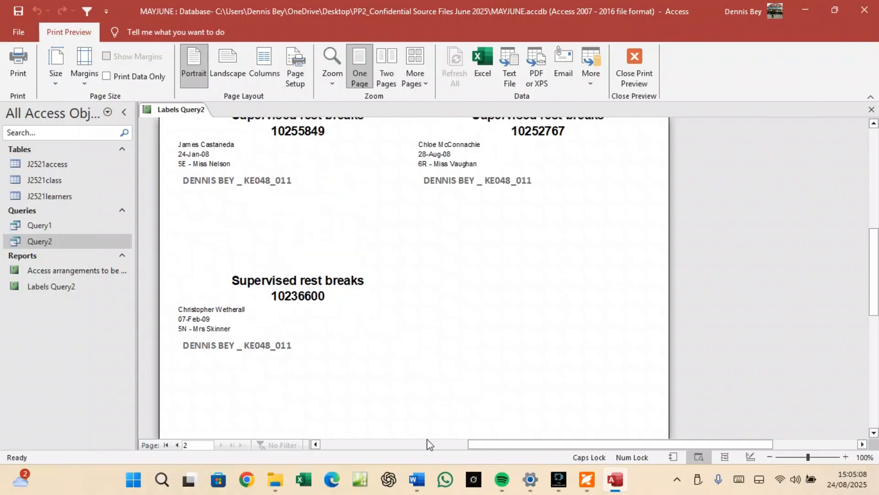
pyautogui.click(587, 479)
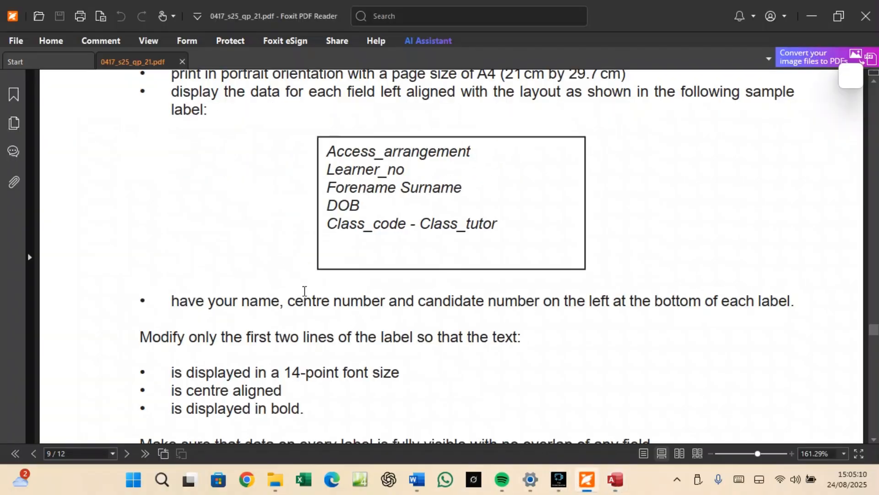
# Scroll the PDF from the labels task on page 9 back up to page 8's report task.
pyautogui.scroll(-5, 306, 290)
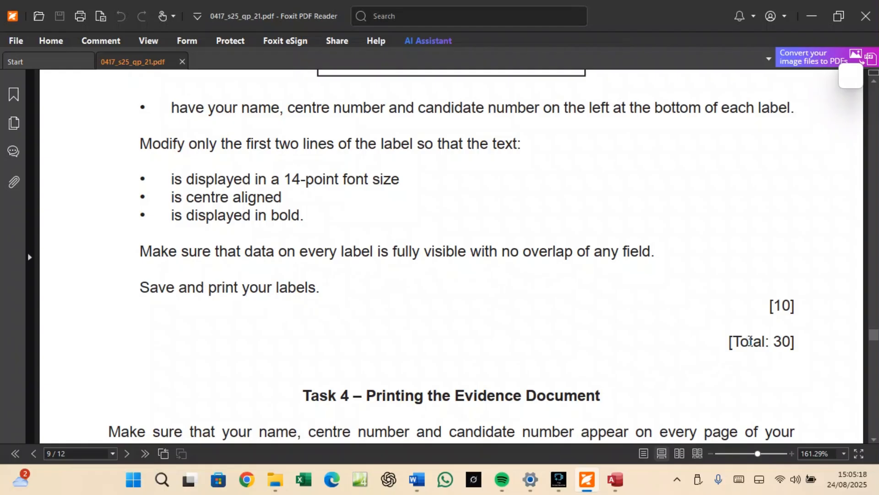
pyautogui.scroll(15, 750, 341)
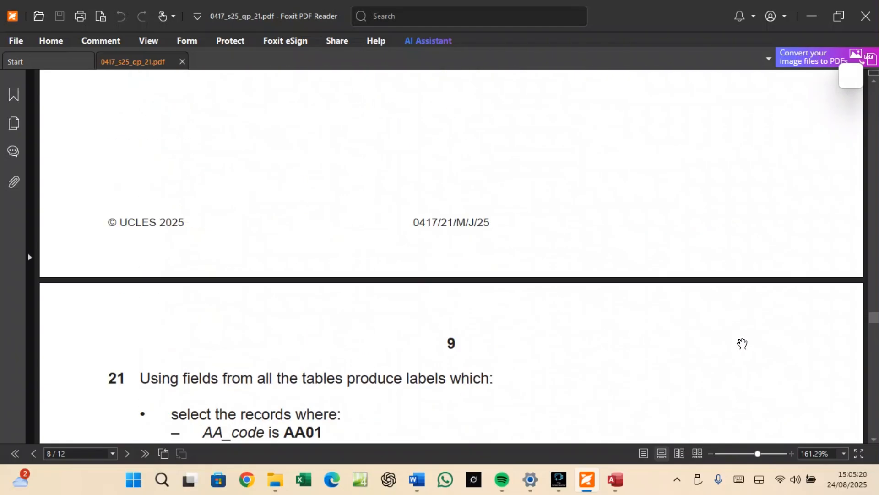
pyautogui.scroll(5, 742, 343)
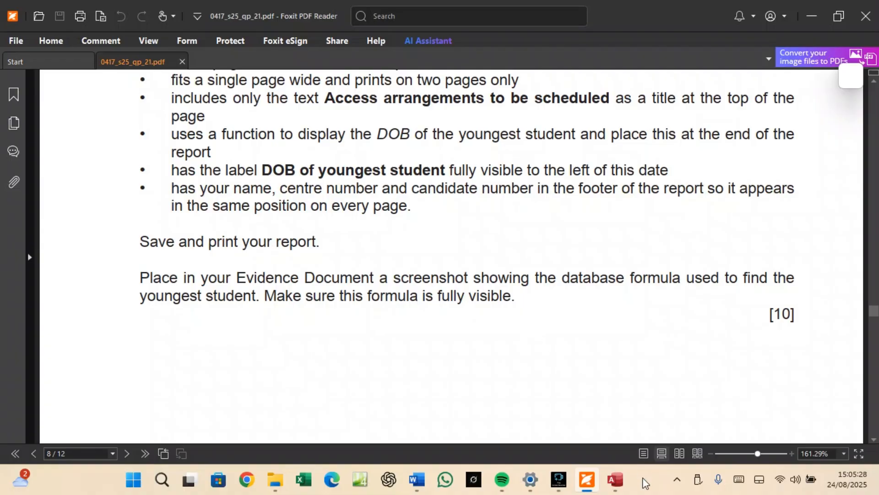
# Open the Access arrangements to be scheduled report, check its end, then select Labels Query2.
pyautogui.click(615, 480)
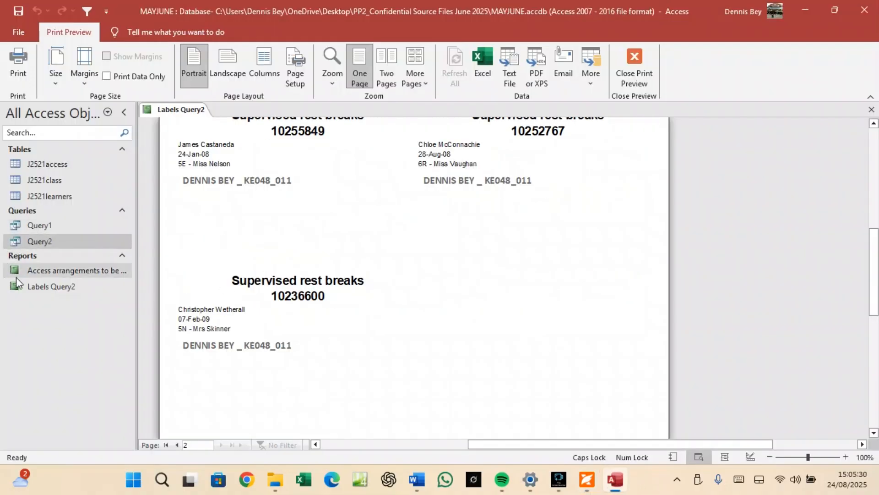
pyautogui.click(65, 271)
pyautogui.doubleClick(65, 274)
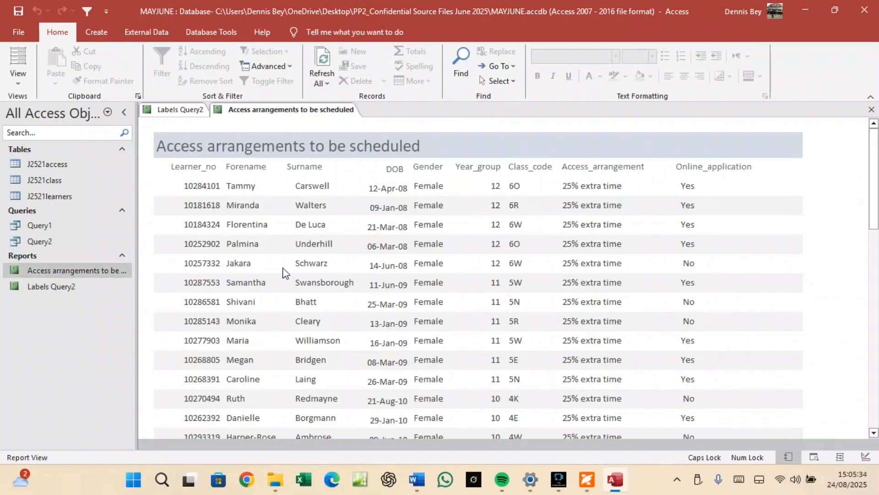
pyautogui.scroll(-3, 283, 274)
pyautogui.scroll(-10, 283, 274)
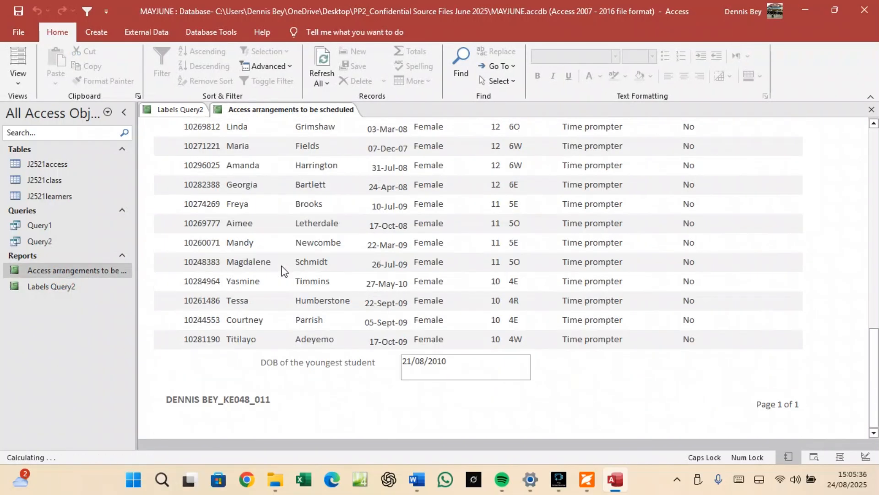
pyautogui.click(66, 287)
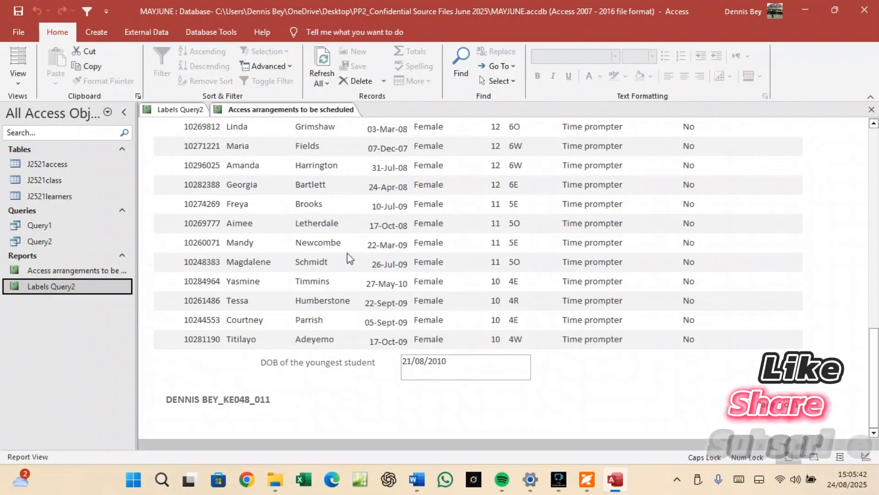
pyautogui.click(587, 479)
# Scroll the exam paper back to the page 1 cover, then bring Access to the front.
pyautogui.scroll(10, 515, 270)
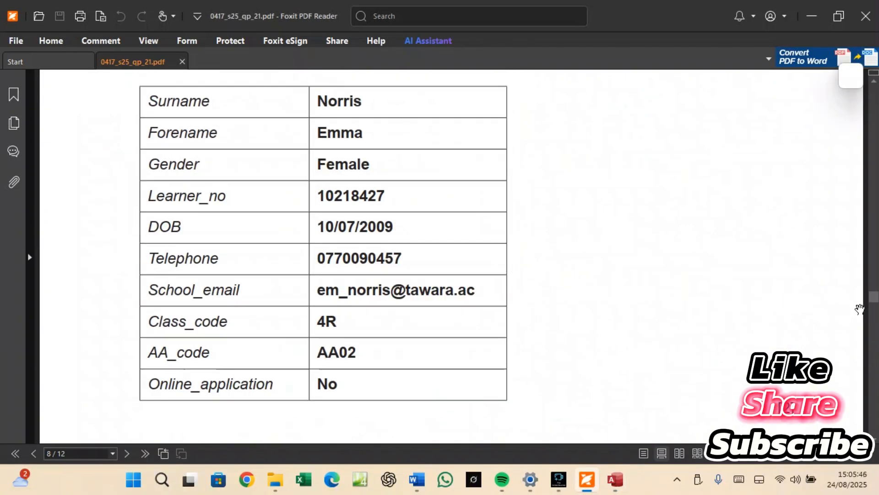
pyautogui.moveTo(874, 297); pyautogui.dragTo(874, 95)
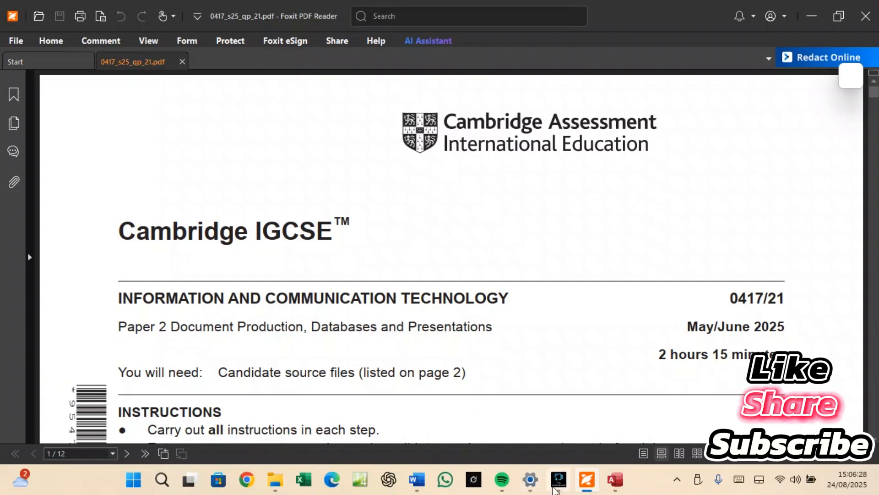
pyautogui.moveTo(560, 486)
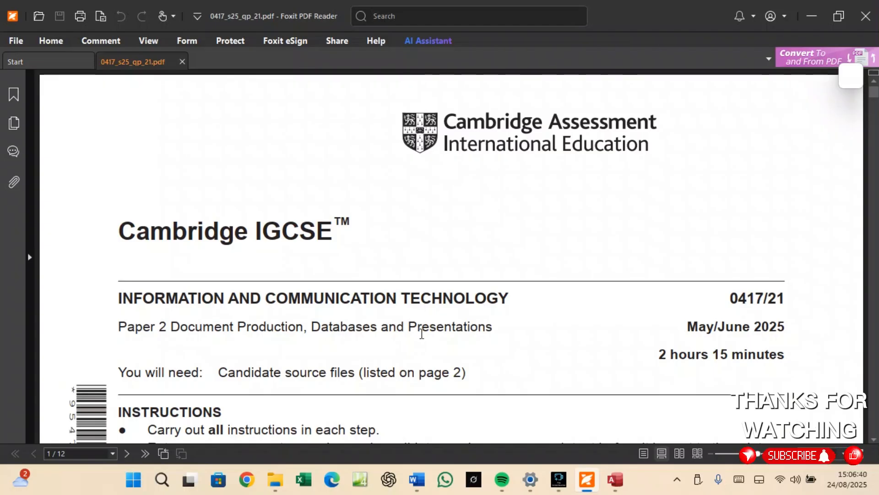
pyautogui.moveTo(616, 484)
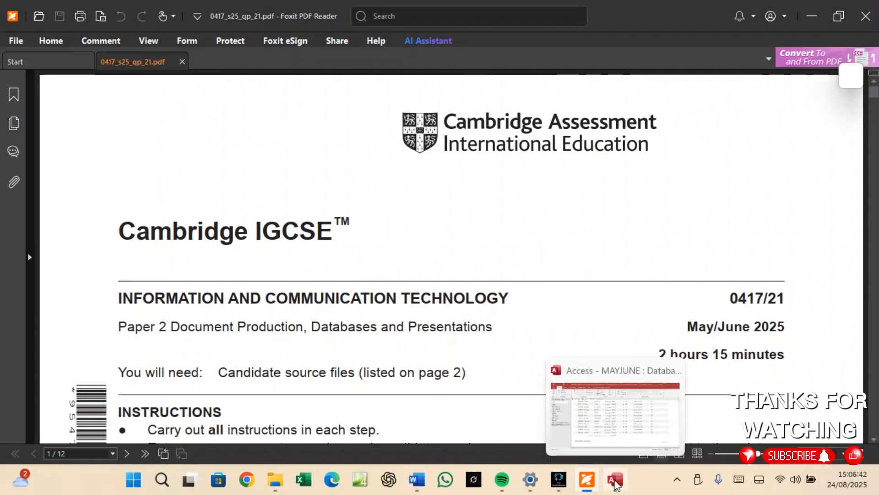
pyautogui.click(616, 481)
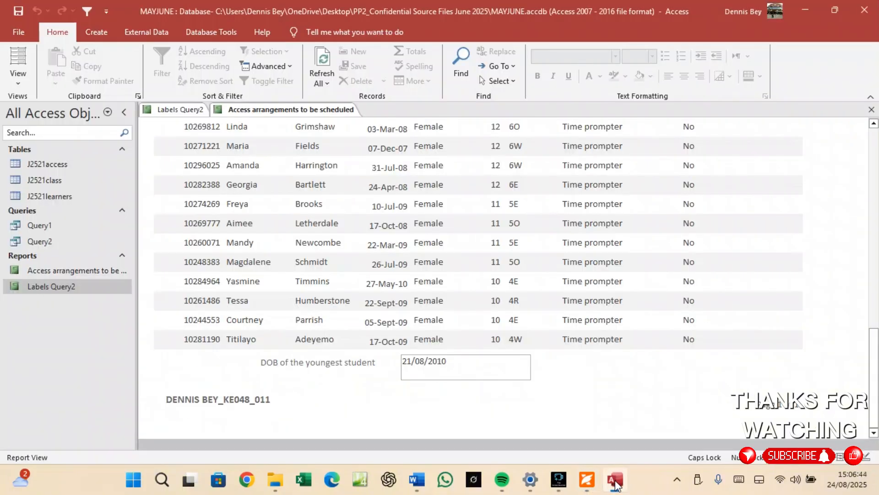